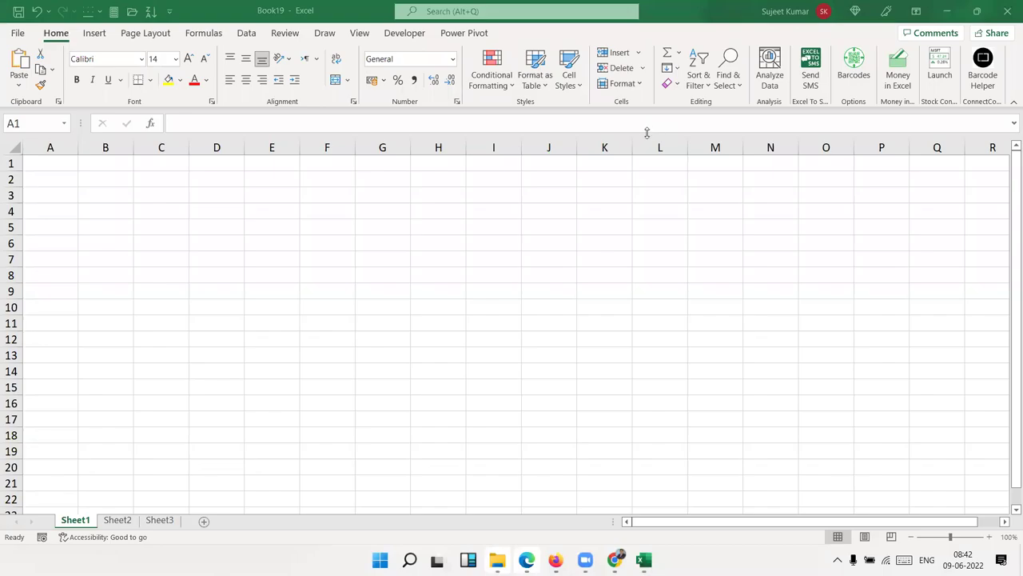
# Merge and centre K1:O3 and enter the title 'Text Formulas'
pyautogui.moveTo(600, 161)
pyautogui.mouseDown()
pyautogui.moveTo(819, 212)
pyautogui.moveTo(817, 198)
pyautogui.mouseUp()
pyautogui.click(336, 81)
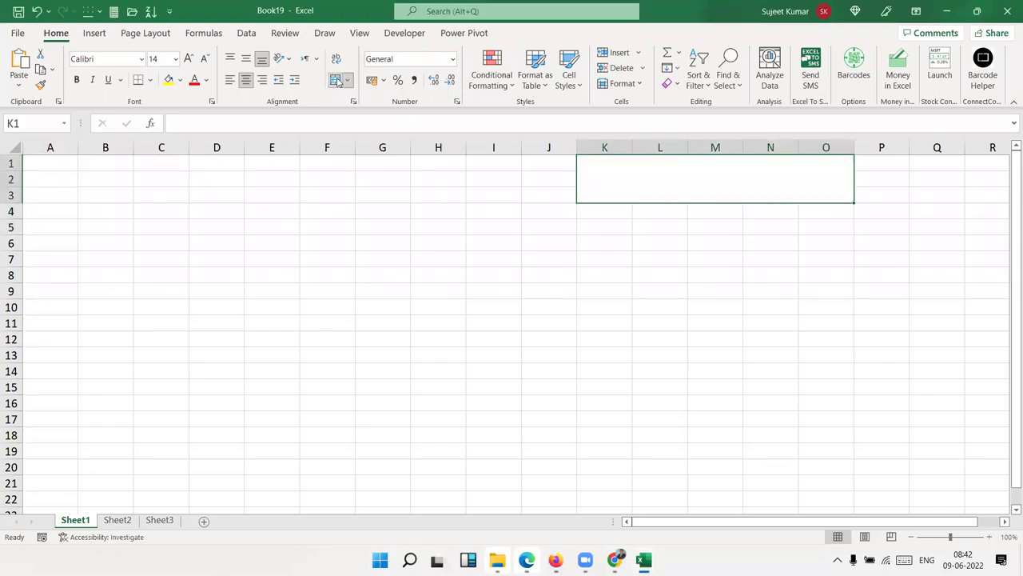
pyautogui.write('Tex')
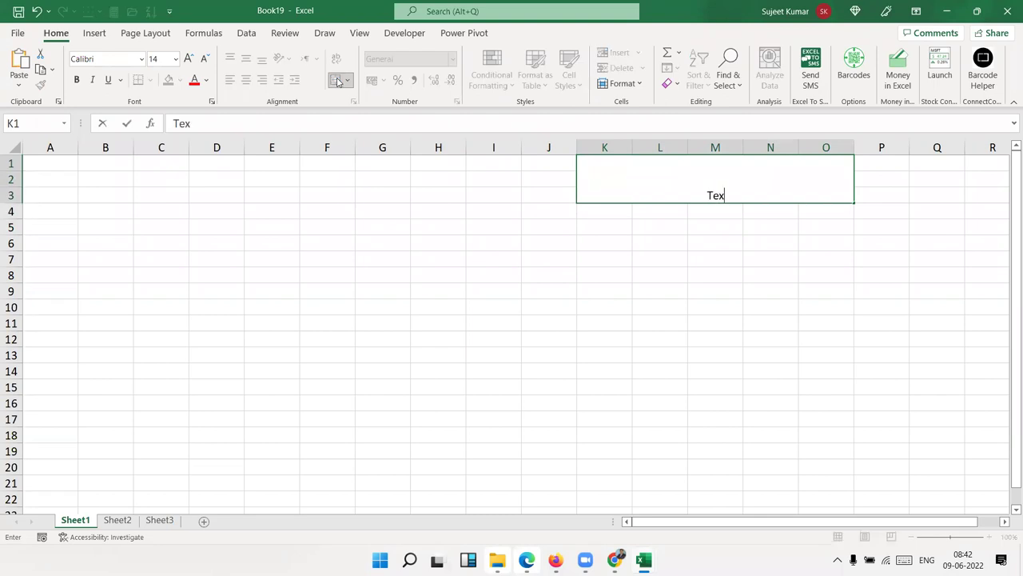
pyautogui.write('t For')
pyautogui.write('mulas')
pyautogui.press('Return')
pyautogui.press('Up')
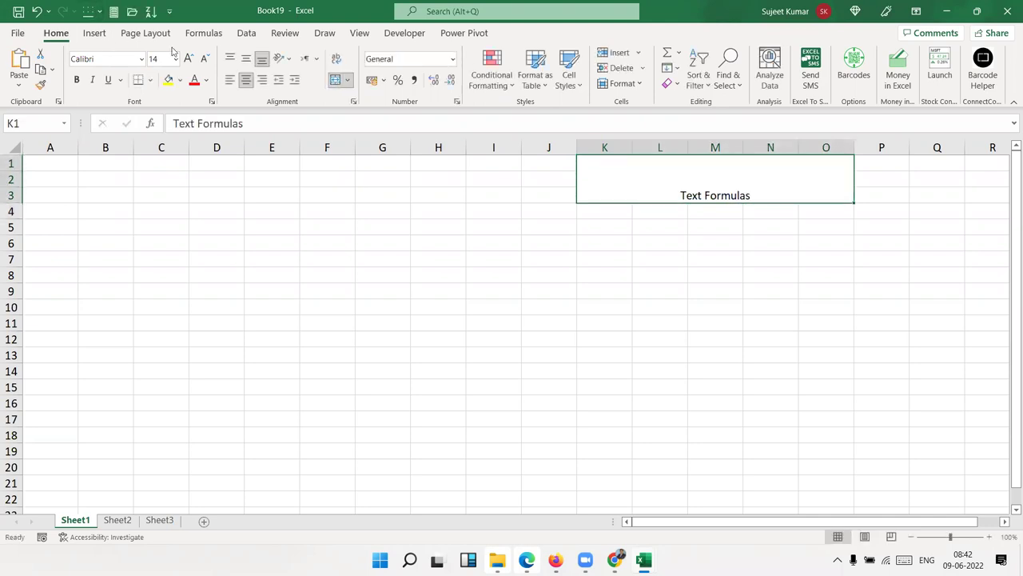
# Enlarge the 'Text Formulas' title font to 48 points
pyautogui.click(189, 58)
pyautogui.click(190, 57)
pyautogui.click(189, 57)
pyautogui.click(189, 57)
pyautogui.click(190, 57)
pyautogui.click(189, 57)
pyautogui.click(190, 58)
pyautogui.click(190, 58)
pyautogui.click(190, 58)
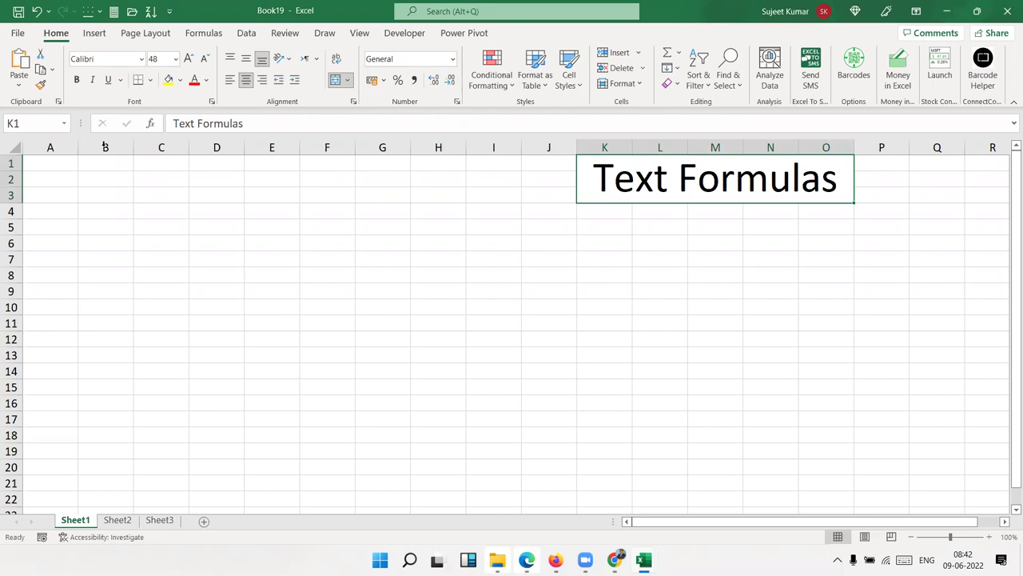
# Browse the ribbon's Data, Insert and Formulas commands, including the Text functions list
pyautogui.click(134, 197)
pyautogui.click(240, 36)
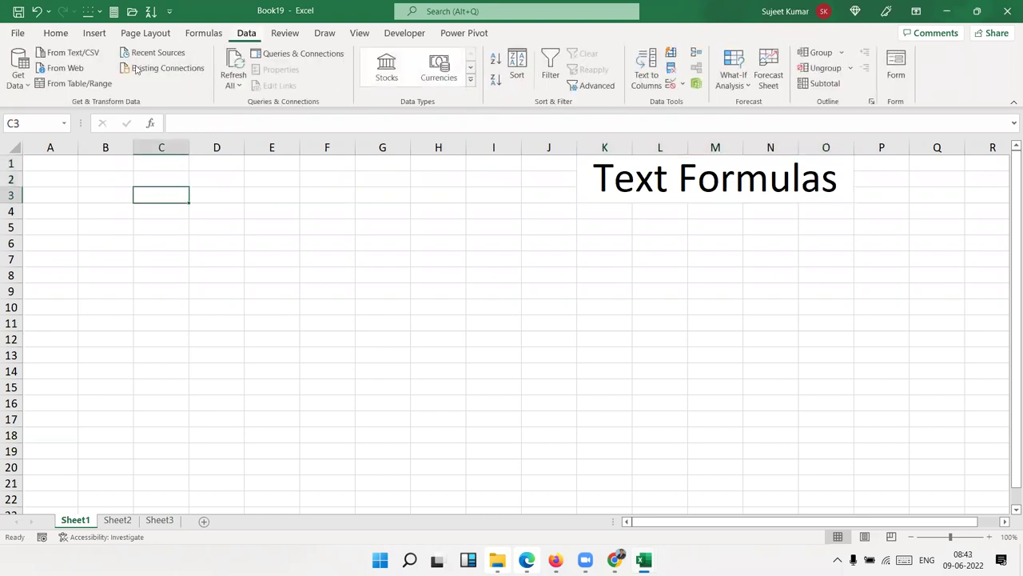
pyautogui.click(69, 173)
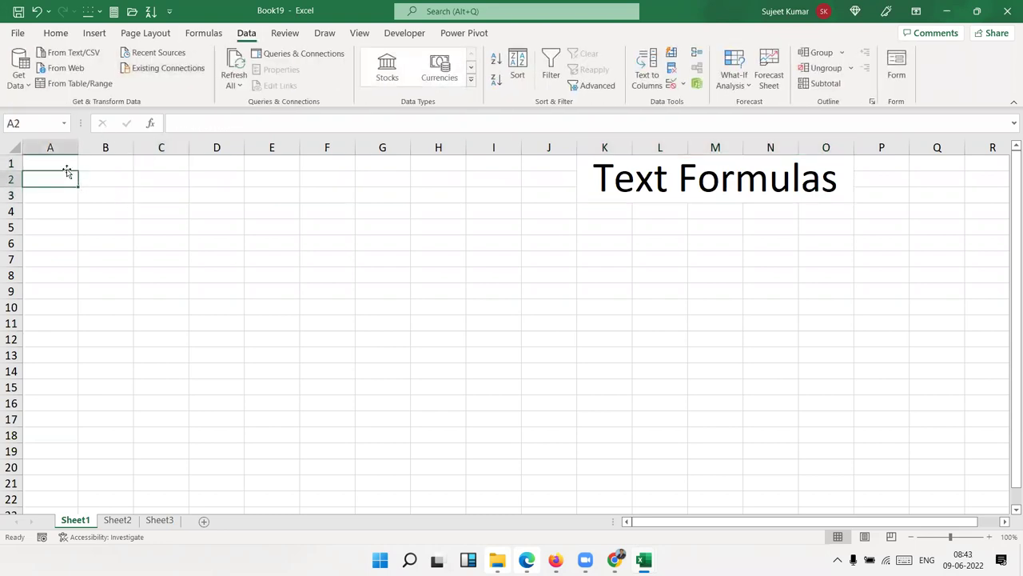
pyautogui.click(159, 179)
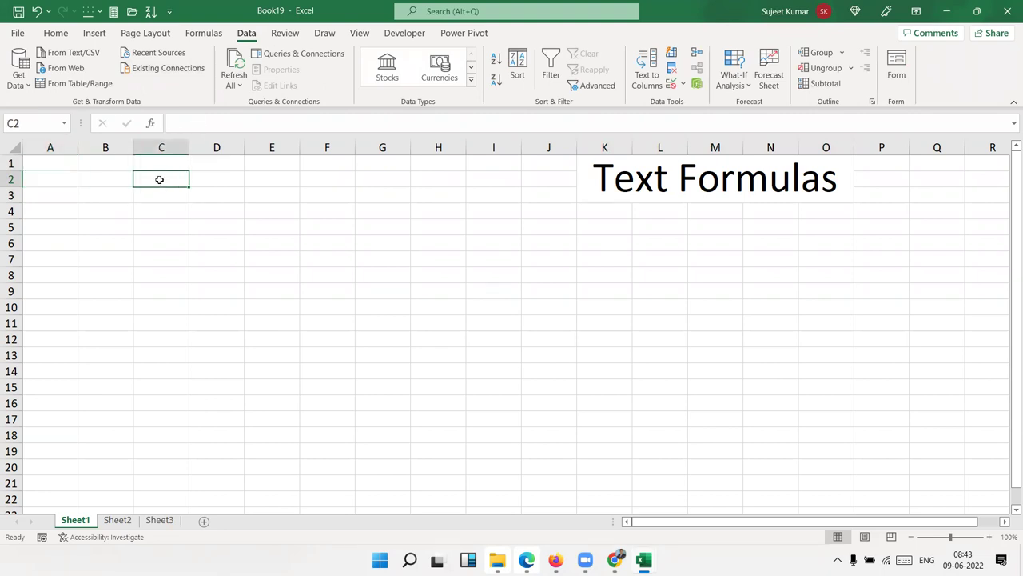
pyautogui.click(95, 34)
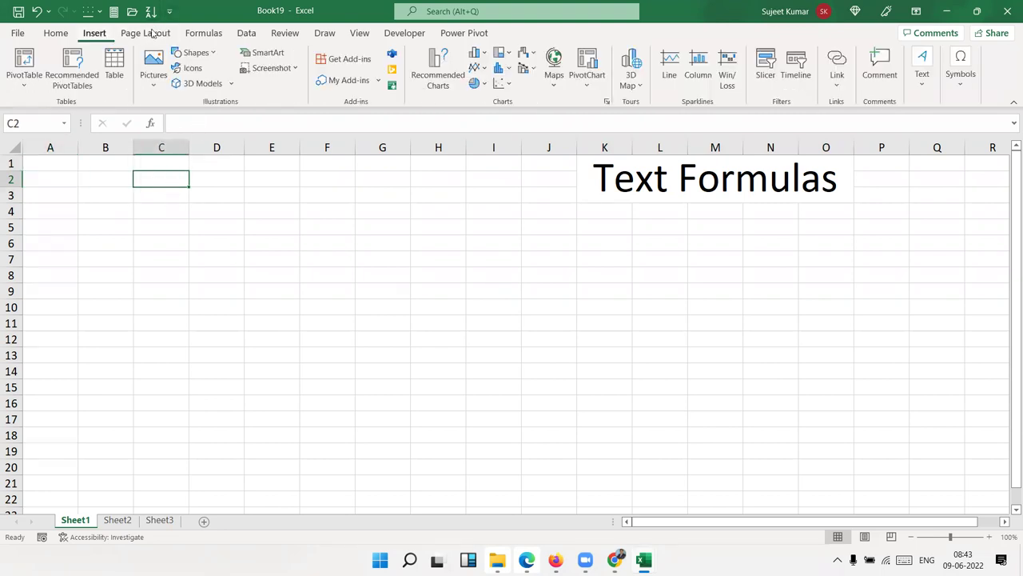
pyautogui.click(203, 32)
pyautogui.click(190, 72)
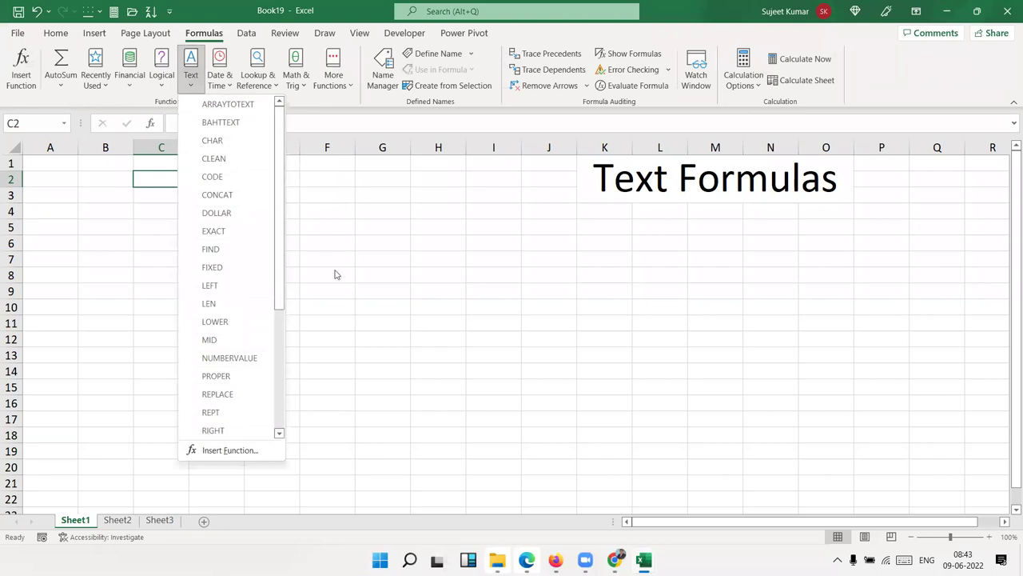
pyautogui.click(373, 223)
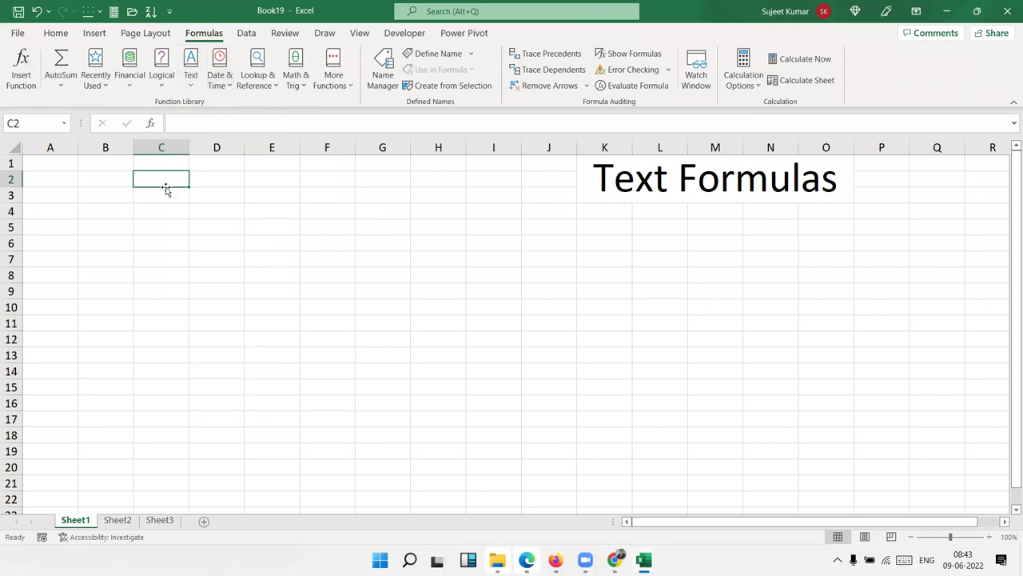
pyautogui.click(191, 74)
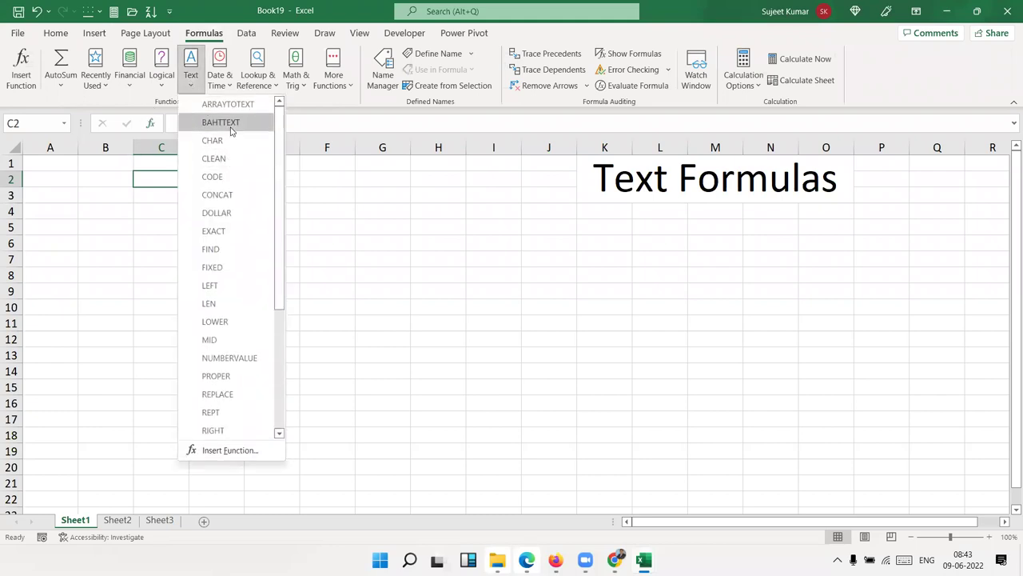
pyautogui.moveTo(236, 112)
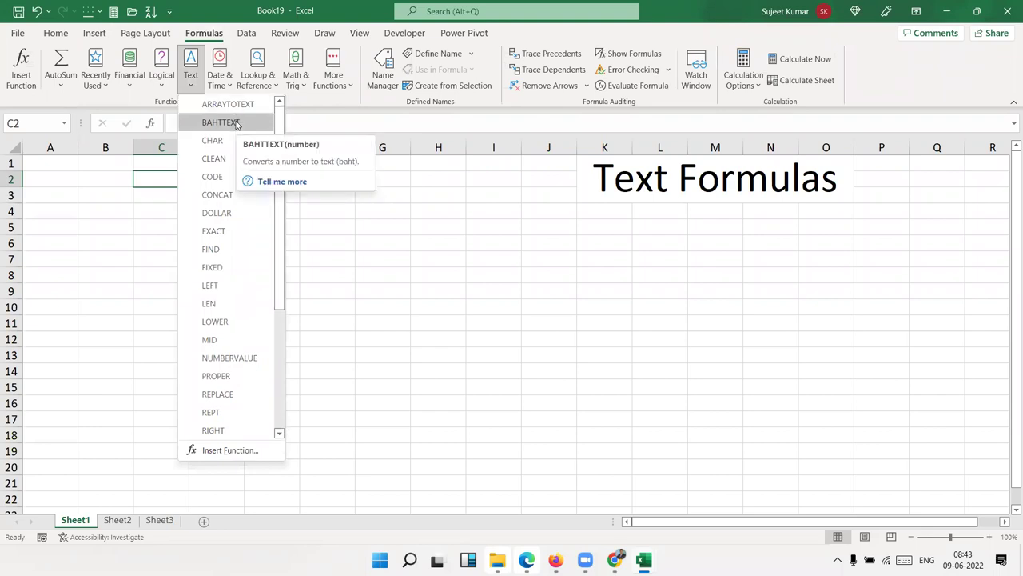
pyautogui.click(59, 174)
# Enter 152 in A2 and =BAHTTEXT(A2) in B2
pyautogui.click(59, 176)
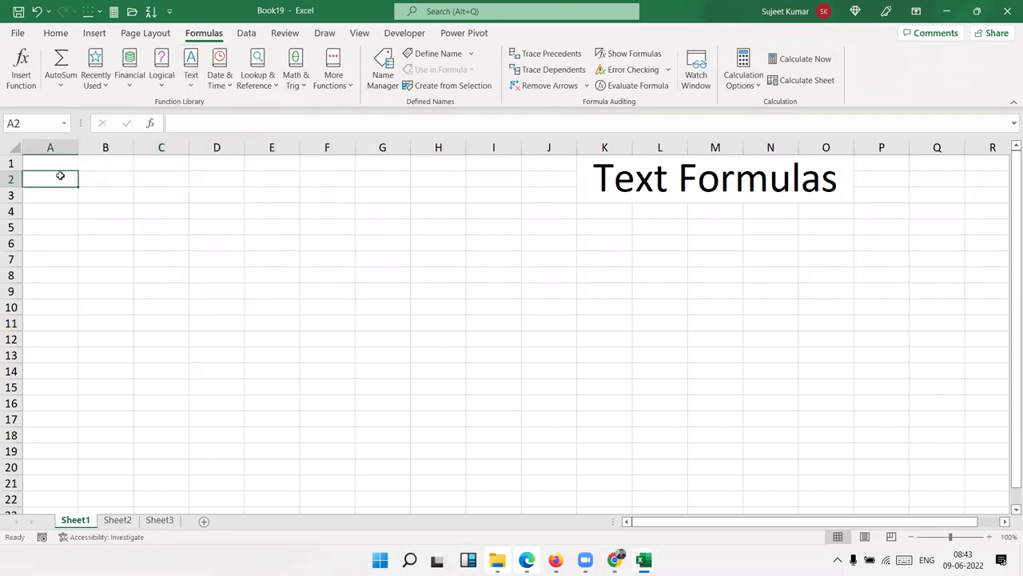
pyautogui.write('152')
pyautogui.press('Return')
pyautogui.press('Right')
pyautogui.press('Up')
pyautogui.write('=b')
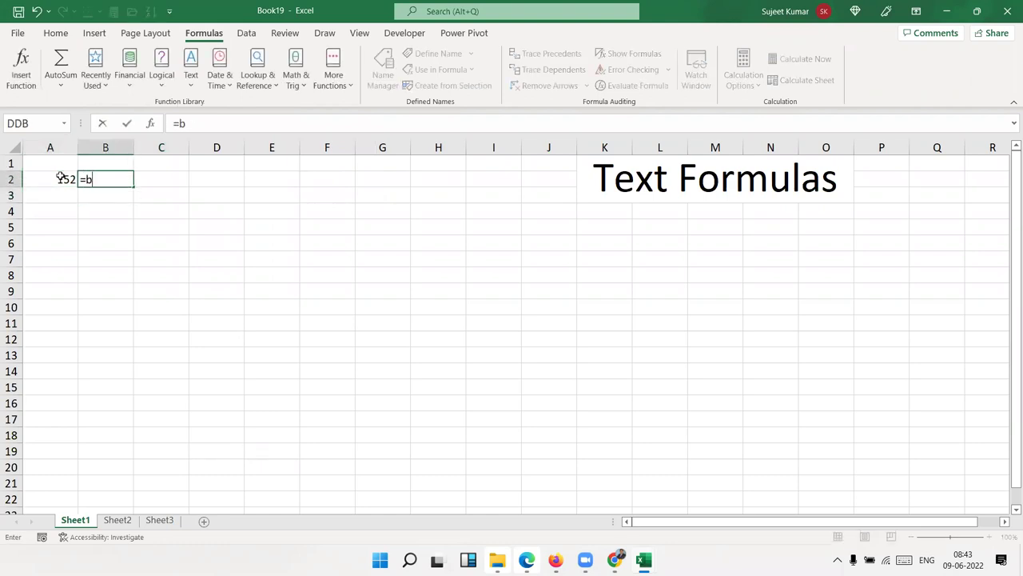
pyautogui.press('Tab')
pyautogui.click(61, 178)
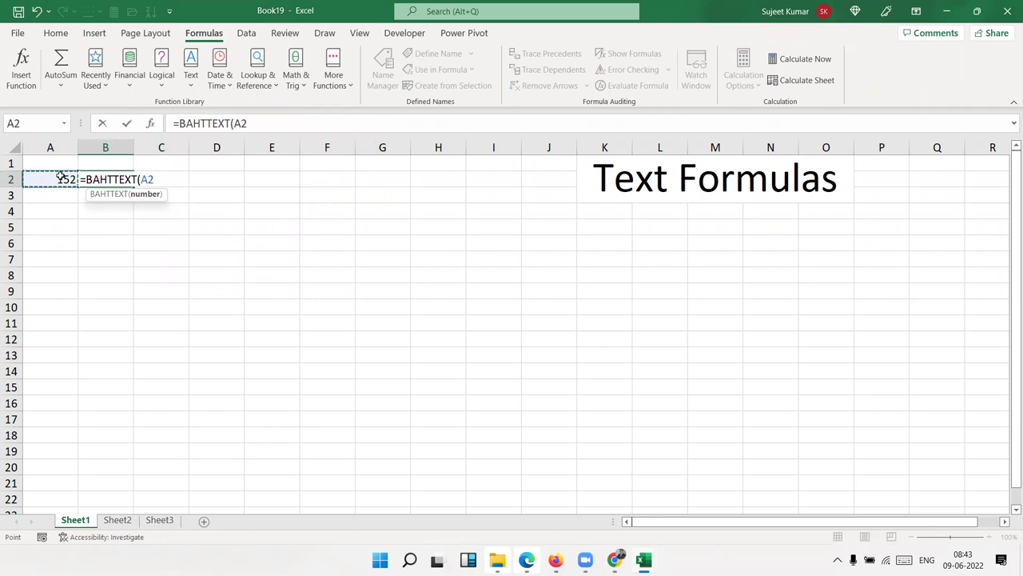
pyautogui.press('Return')
# Copy B2's Thai baht text and switch to the Gmail browser window
pyautogui.hotkey('ctrl', 'c')
pyautogui.moveTo(615, 561)
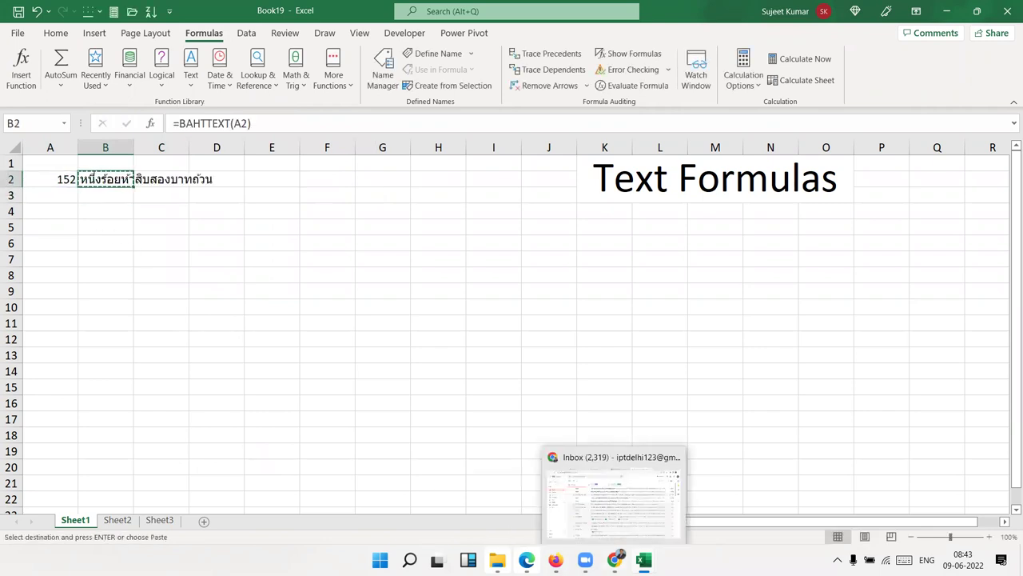
pyautogui.click(613, 496)
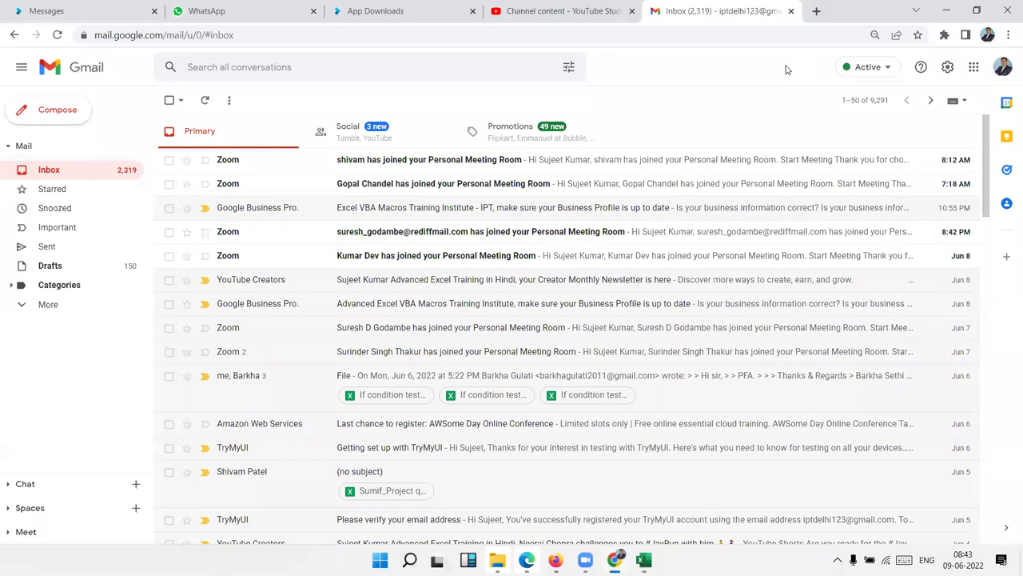
# Open Google Translate in a new tab and paste the copied Thai text
pyautogui.hotkey('ctrl', 't')
pyautogui.click(968, 90)
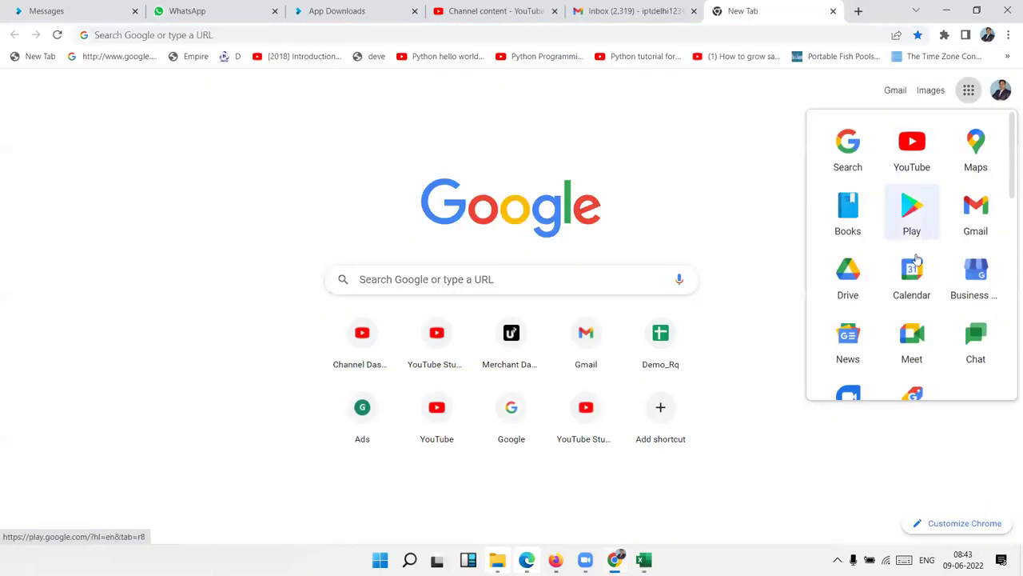
pyautogui.scroll(-5, 869, 281)
pyautogui.scroll(3, 868, 279)
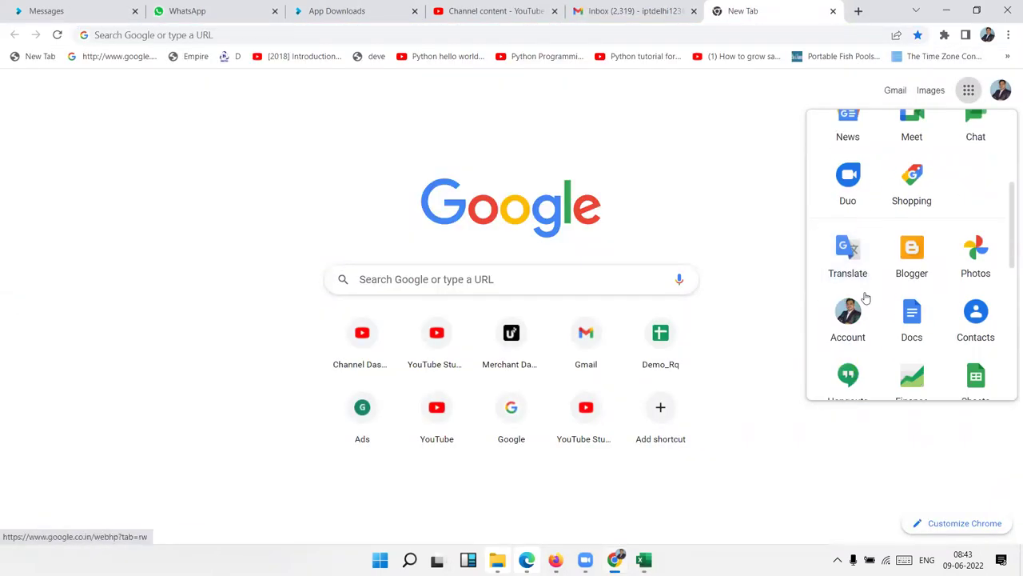
pyautogui.click(849, 264)
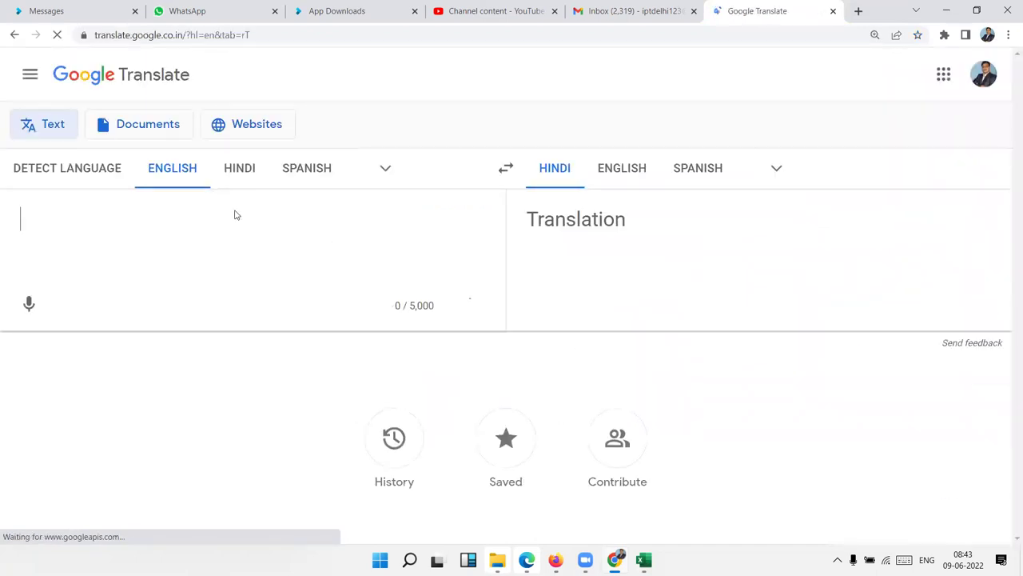
pyautogui.hotkey('ctrl', 'v')
# Translate the Thai text into English, briefly comparing the Hindi translation
pyautogui.click(109, 178)
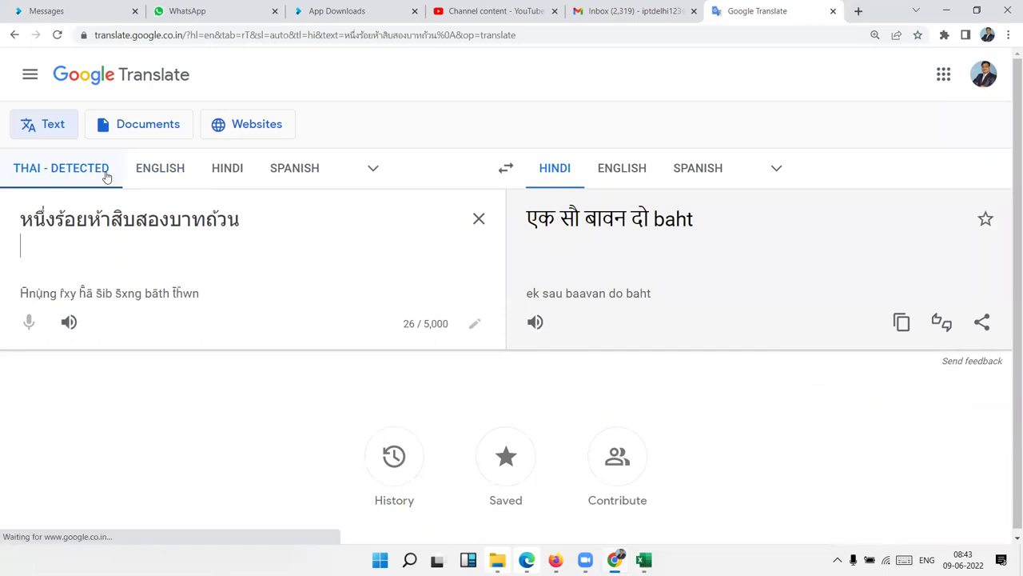
pyautogui.tripleClick(559, 220)
pyautogui.click(615, 175)
pyautogui.tripleClick(547, 235)
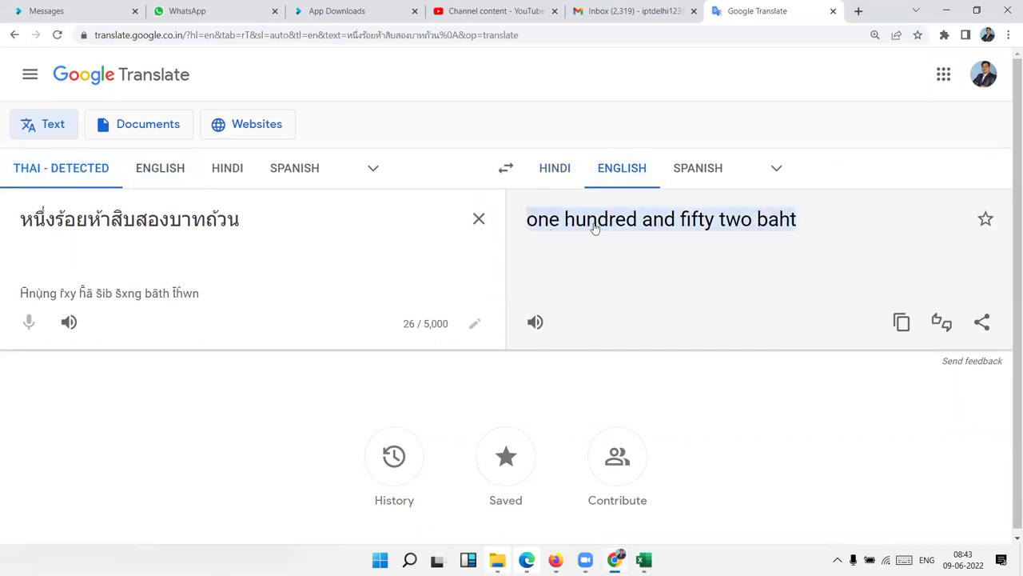
pyautogui.tripleClick(724, 232)
pyautogui.click(741, 236)
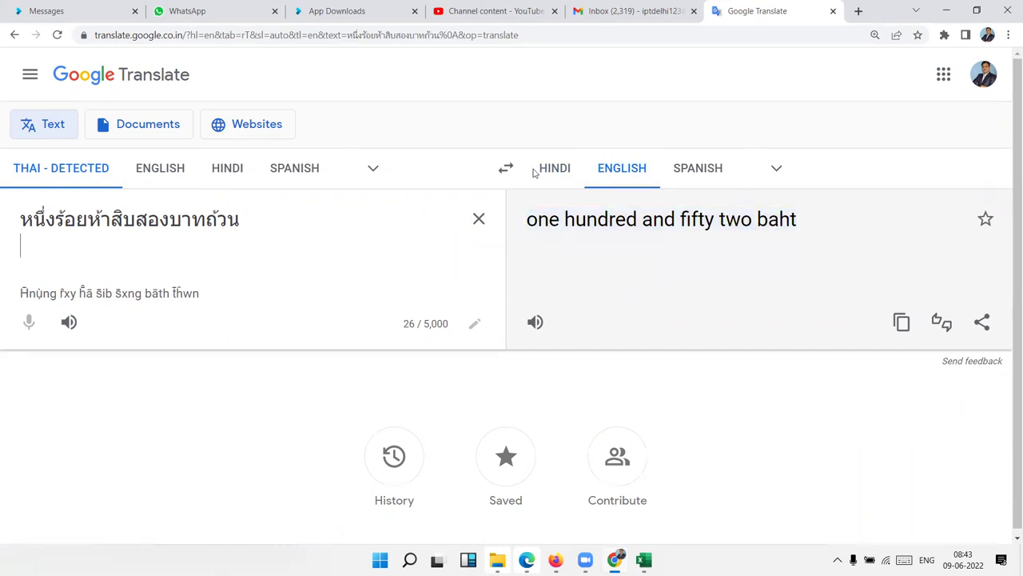
pyautogui.click(550, 172)
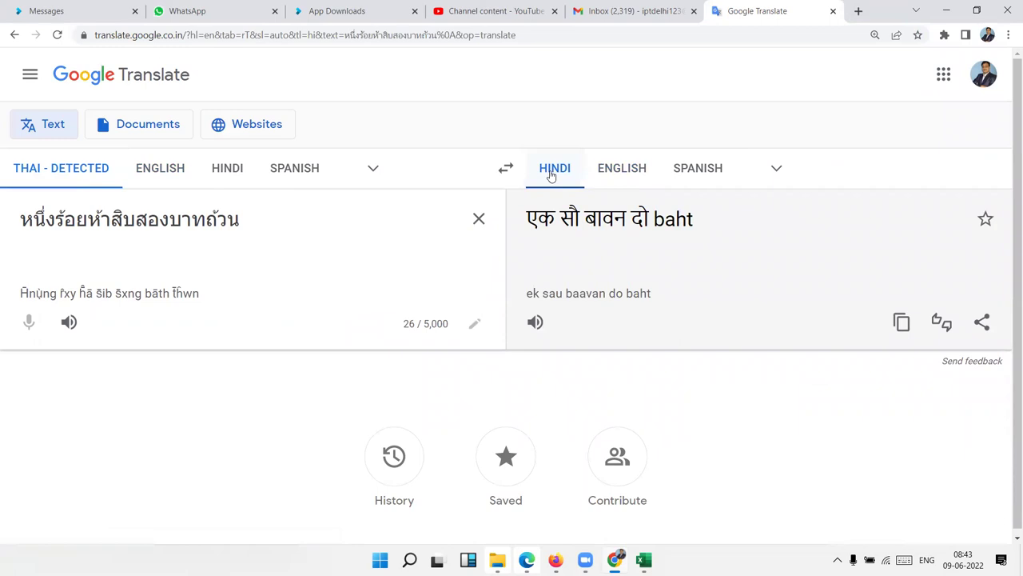
pyautogui.click(625, 186)
# Back in Excel, clear the BAHTTEXT formula from B2 and 152 from A2
pyautogui.hotkey('alt', 'Tab')
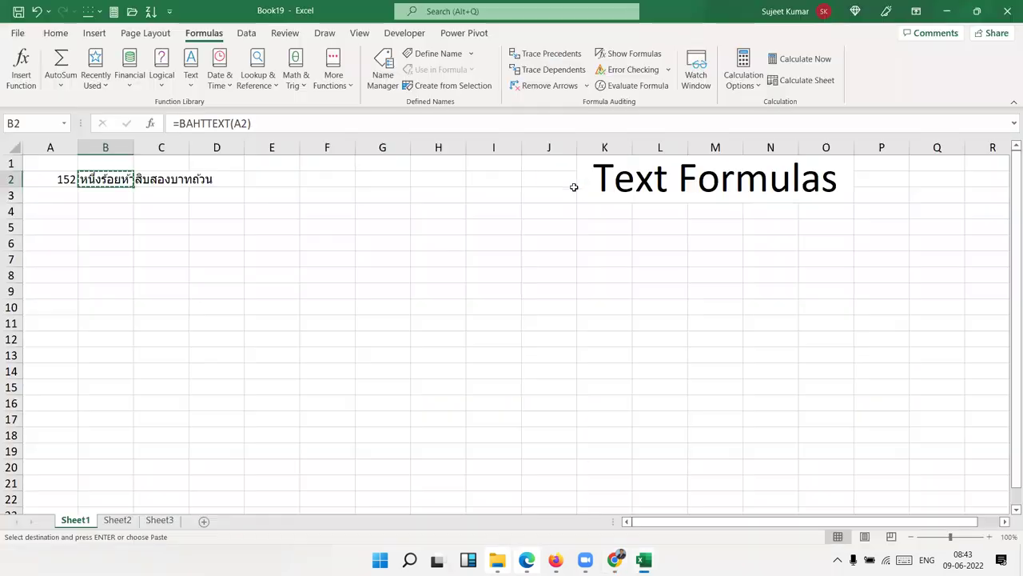
pyautogui.press('Escape')
pyautogui.press('Delete')
pyautogui.press('Left')
pyautogui.press('Delete')
pyautogui.press('Right')
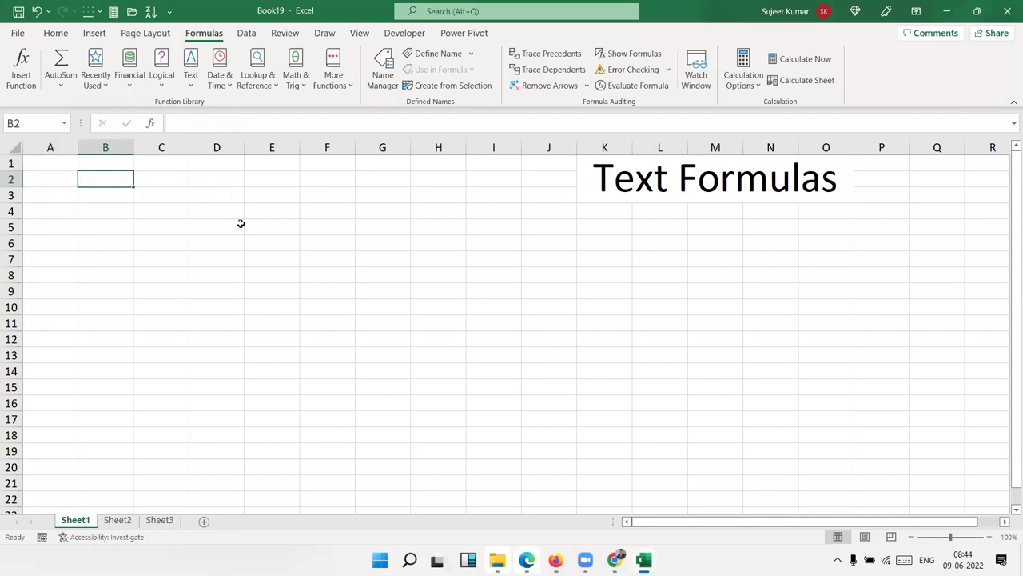
pyautogui.keyDown('ctrl'); pyautogui.scroll(3, 240, 224); pyautogui.keyUp('ctrl')
pyautogui.keyDown('ctrl'); pyautogui.scroll(-1, 332, 244); pyautogui.keyUp('ctrl')
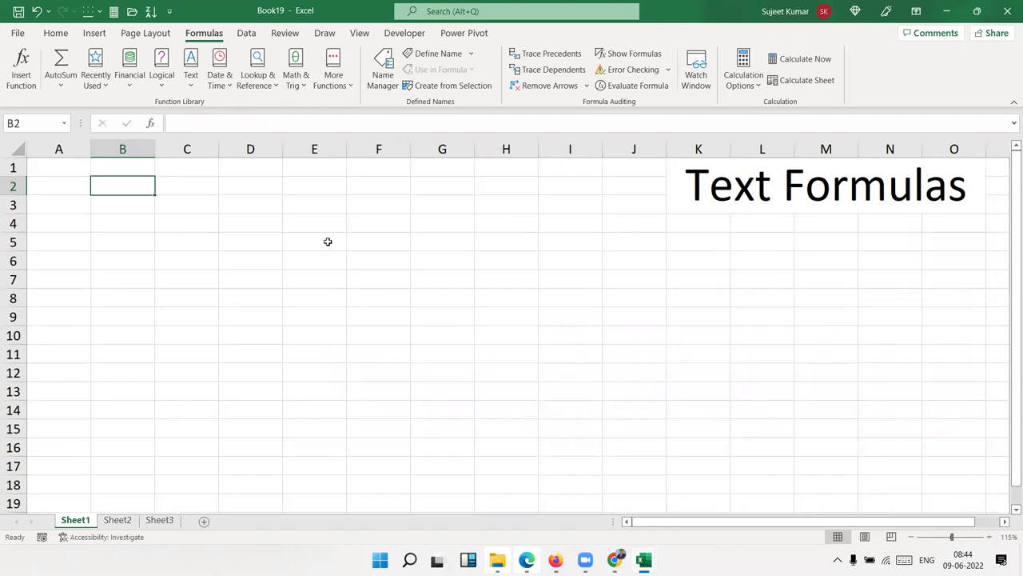
pyautogui.keyDown('ctrl'); pyautogui.scroll(4, 215, 216); pyautogui.keyUp('ctrl')
# Put the letter A in C2 and try a CHAR(C2) formula in D2
pyautogui.click(178, 204)
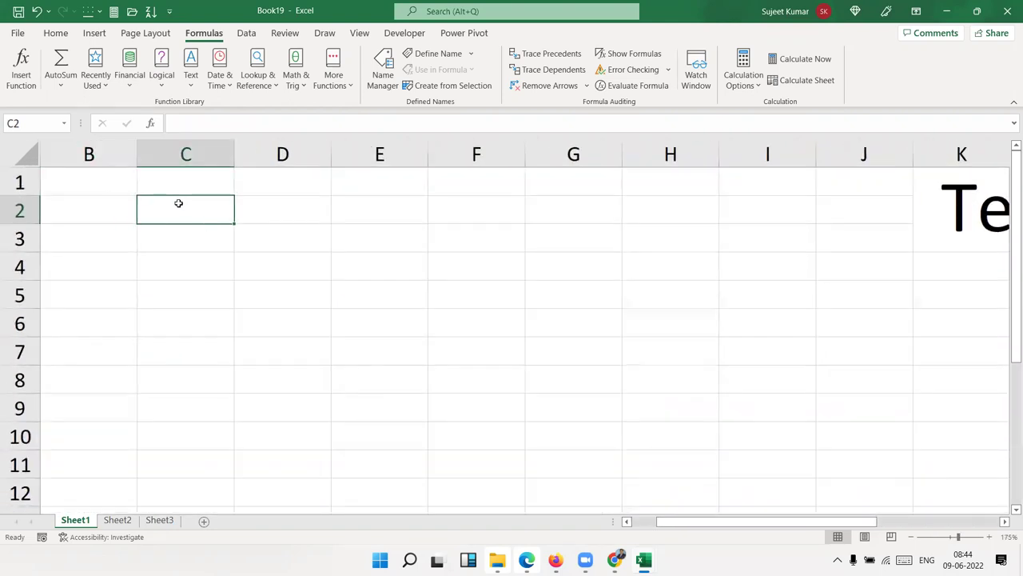
pyautogui.write('A')
pyautogui.press('Tab')
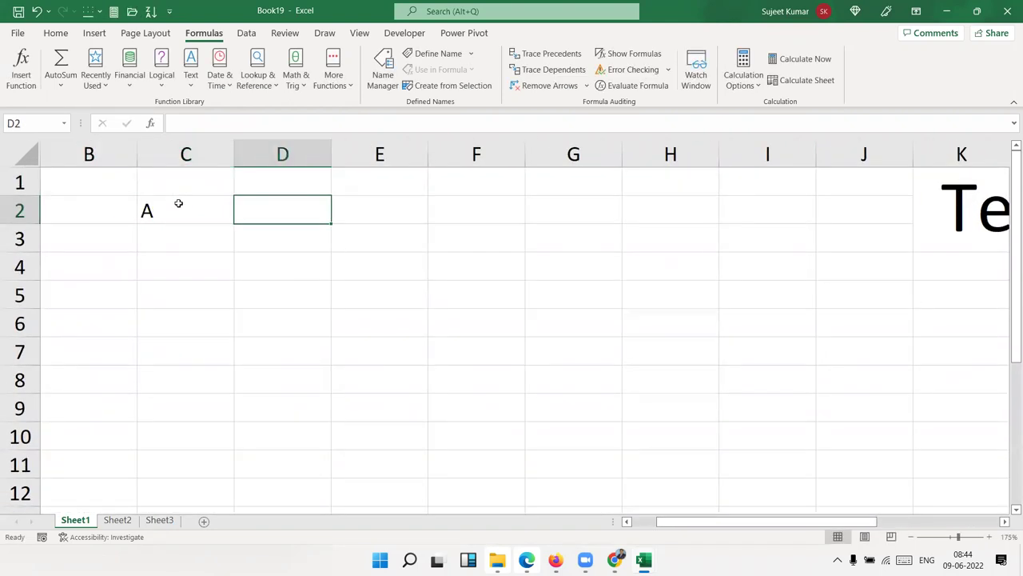
pyautogui.write('=ch')
pyautogui.press('Tab')
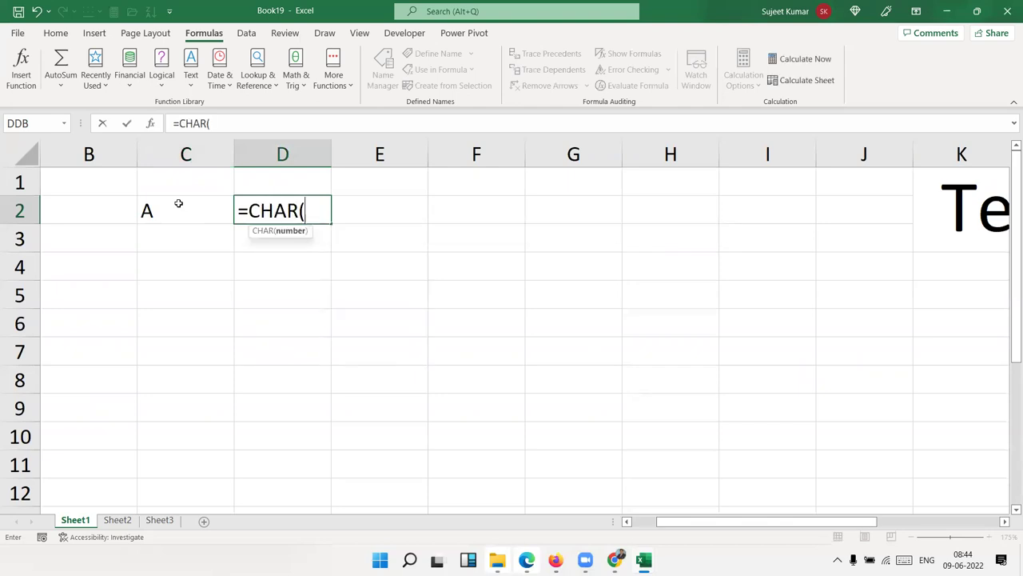
pyautogui.click(179, 203)
pyautogui.press('Return')
pyautogui.press('Up')
pyautogui.press('Right')
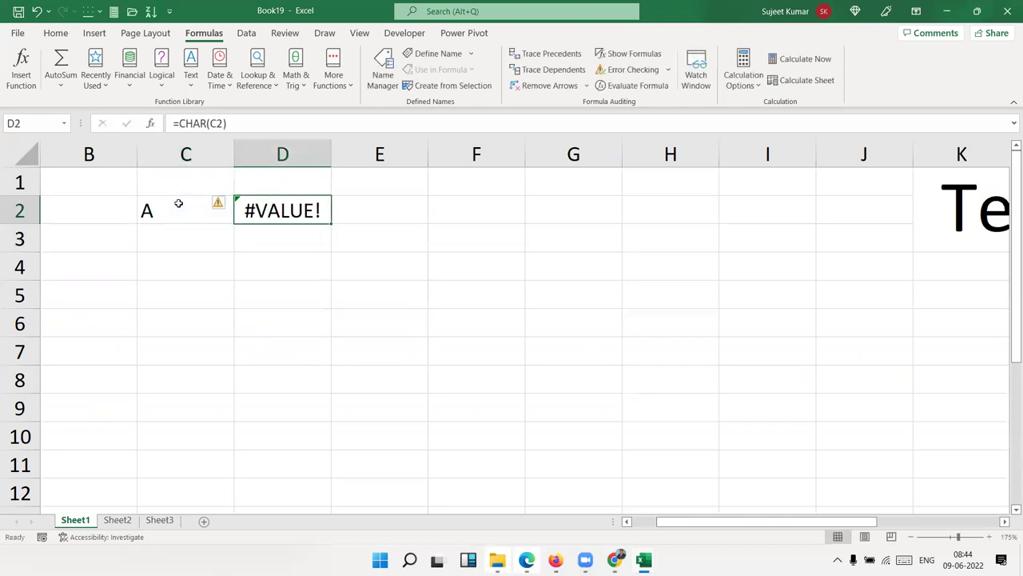
# Replace D2's formula with =CODE(C2), returning 65
pyautogui.press('Delete')
pyautogui.write('code')
pyautogui.press('BackSpace')
pyautogui.press('BackSpace')
pyautogui.press('BackSpace')
pyautogui.press('BackSpace')
pyautogui.write('=code')
pyautogui.press('Tab')
pyautogui.click(178, 203)
pyautogui.hotkey('ctrl', 'Return')
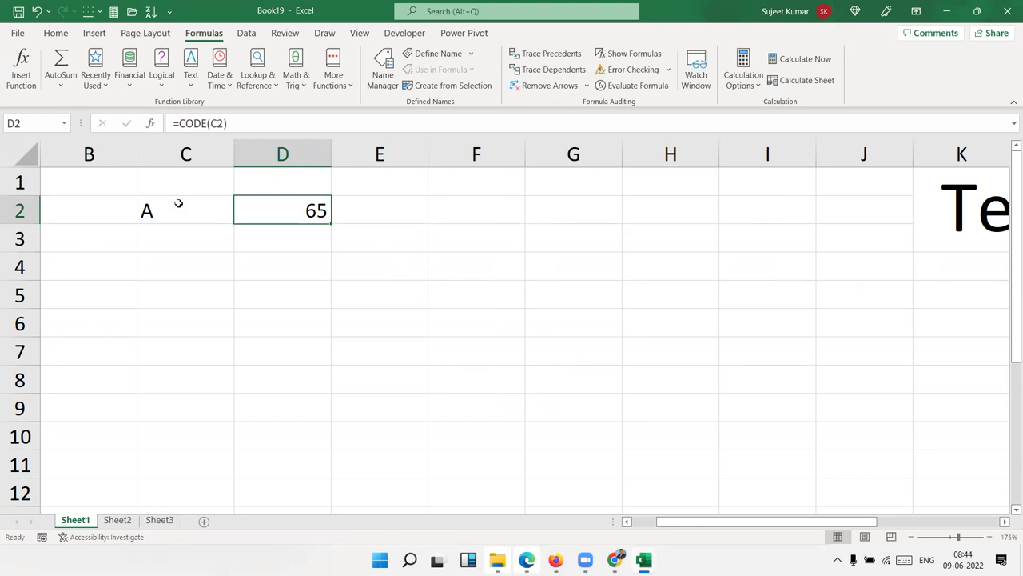
pyautogui.press('Right')
pyautogui.write('=')
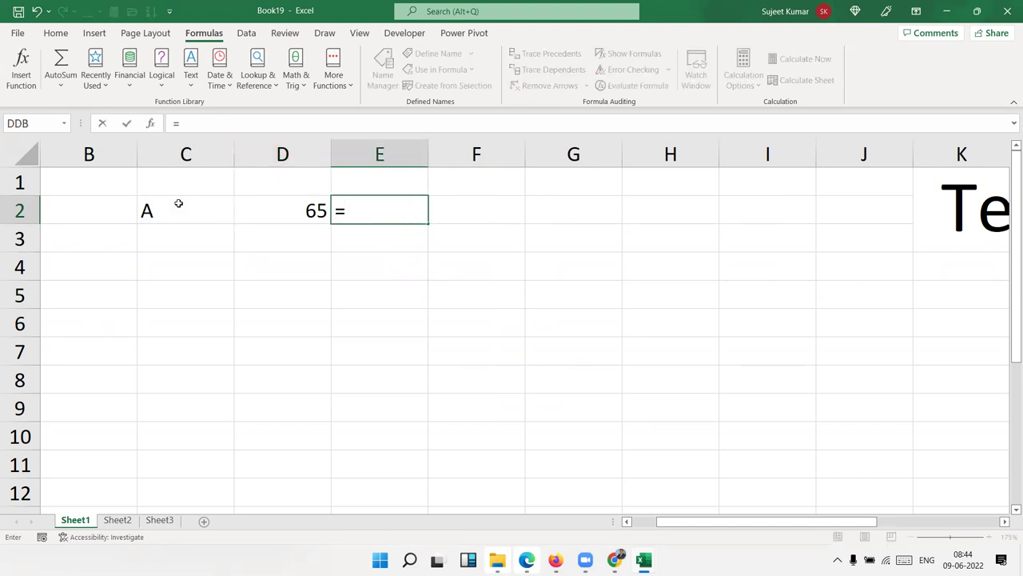
pyautogui.write('ch')
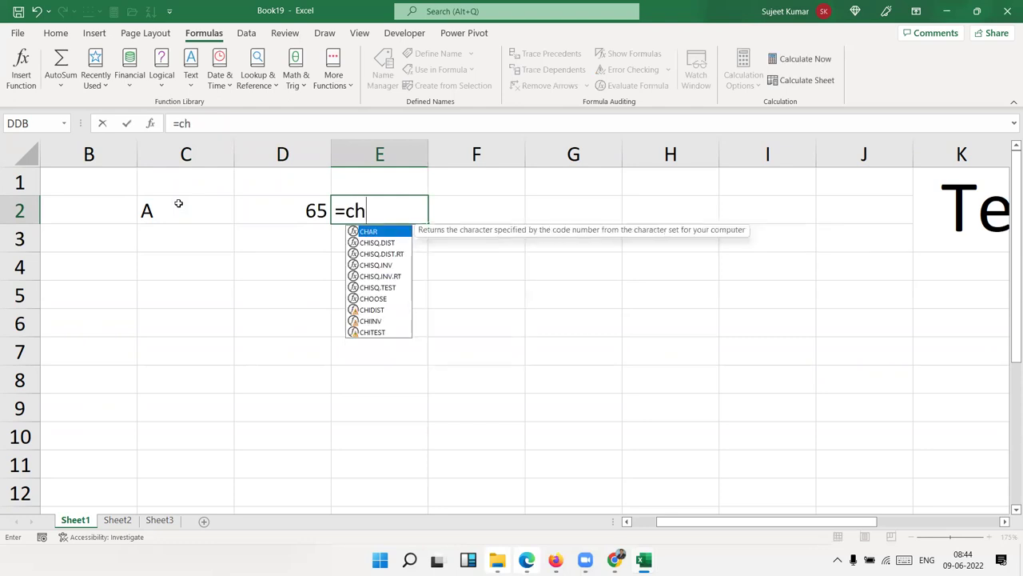
# Complete =CHAR(D2) in E2 to turn 65 back into A
pyautogui.press('Tab')
pyautogui.press('Left')
pyautogui.press('Return')
pyautogui.press('Up')
pyautogui.press('Left')
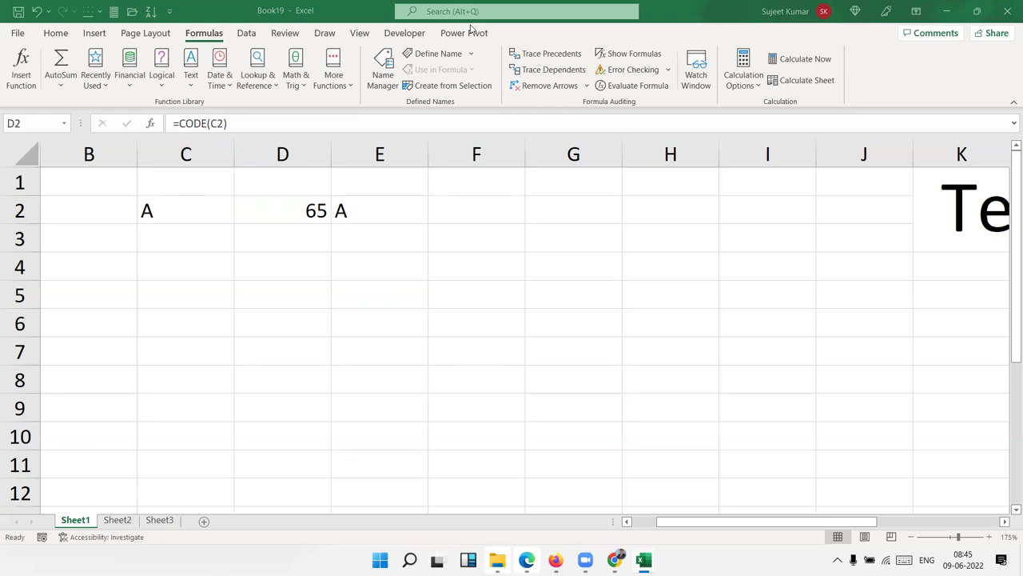
# Open the D2 and E2 formulas in edit mode to show the CODE and CHAR round trip
pyautogui.click(392, 210)
pyautogui.click(308, 211)
pyautogui.doubleClick(308, 211)
pyautogui.press('Escape')
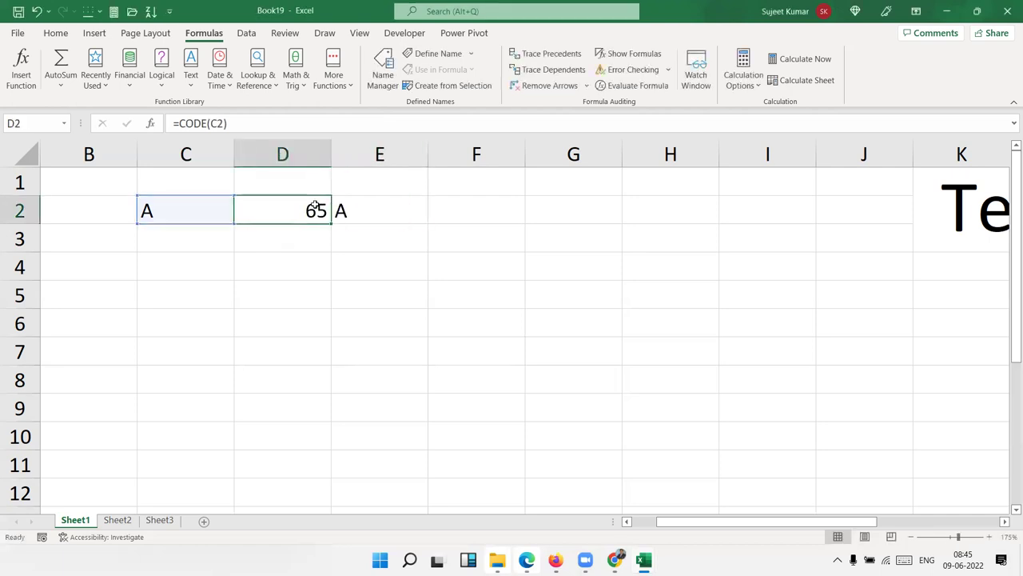
pyautogui.click(358, 202)
pyautogui.doubleClick(358, 202)
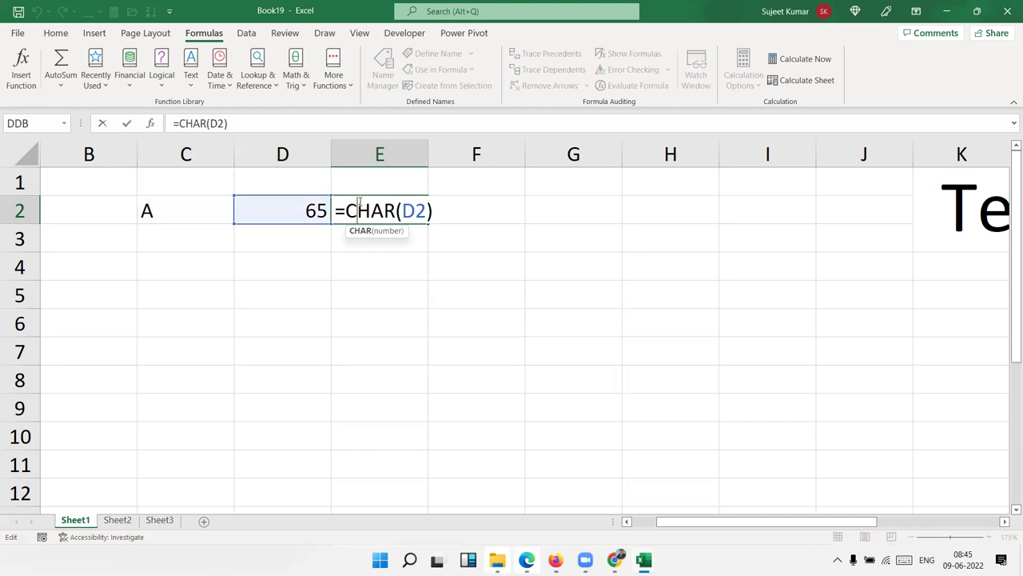
pyautogui.press('Escape')
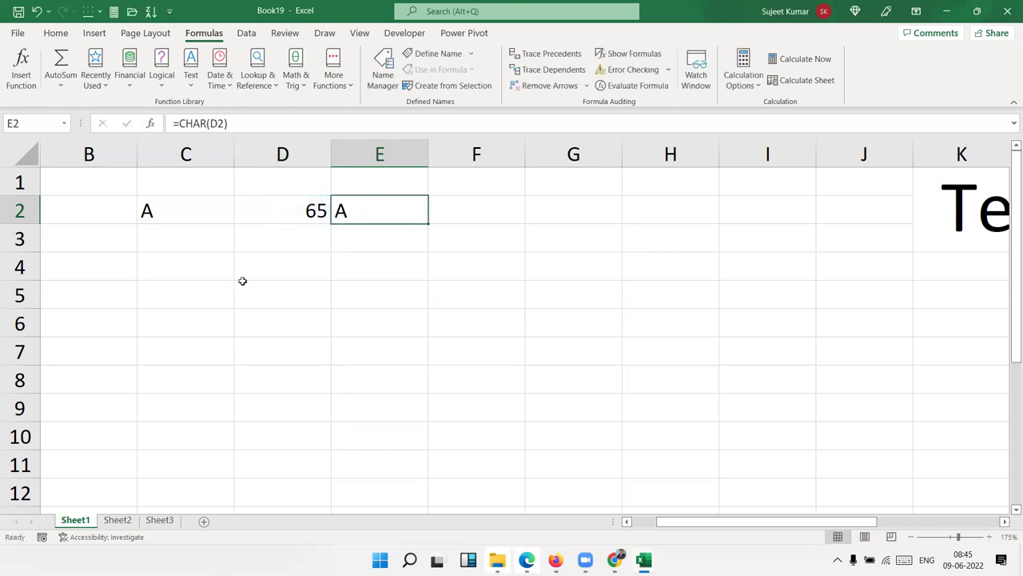
pyautogui.click(230, 269)
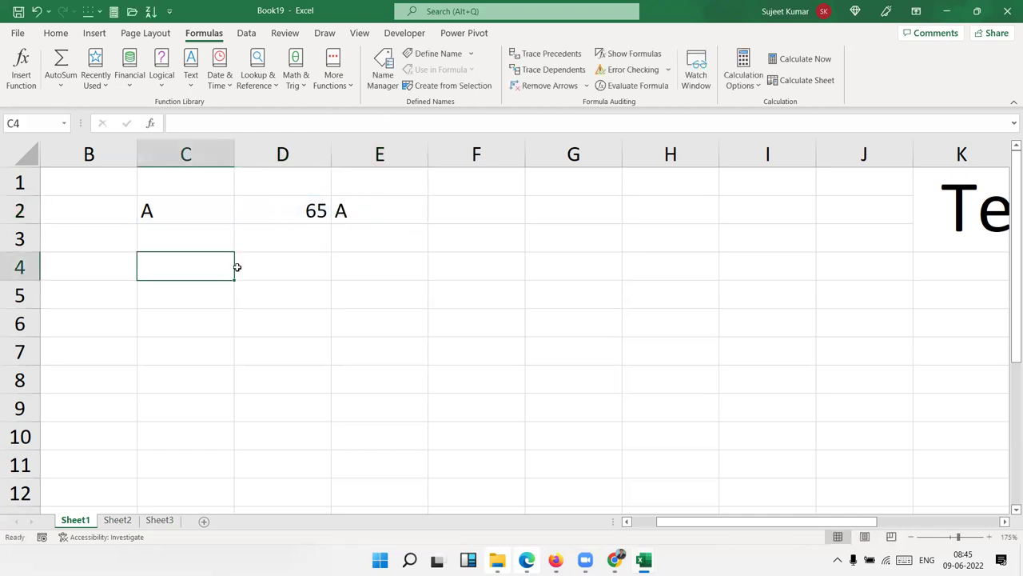
# Enter the person's full name with extra spaces in C4 and autofit column C
pyautogui.keyDown('ctrl'); pyautogui.scroll(-2, 270, 273); pyautogui.keyUp('ctrl')
pyautogui.keyDown('ctrl'); pyautogui.scroll(-1, 271, 273); pyautogui.keyUp('ctrl')
pyautogui.keyDown('ctrl'); pyautogui.scroll(-2, 271, 273); pyautogui.keyUp('ctrl')
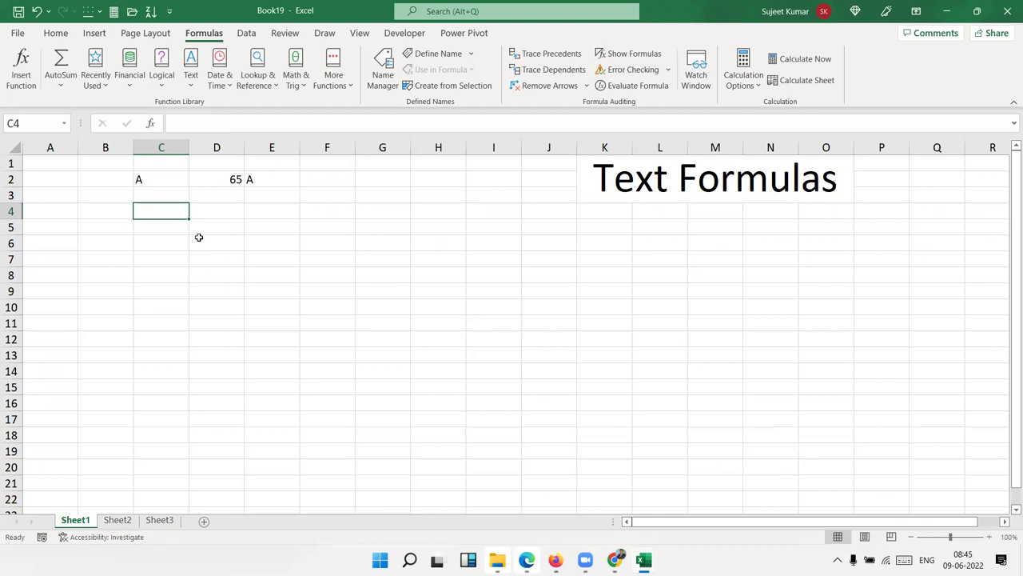
pyautogui.press('Return')
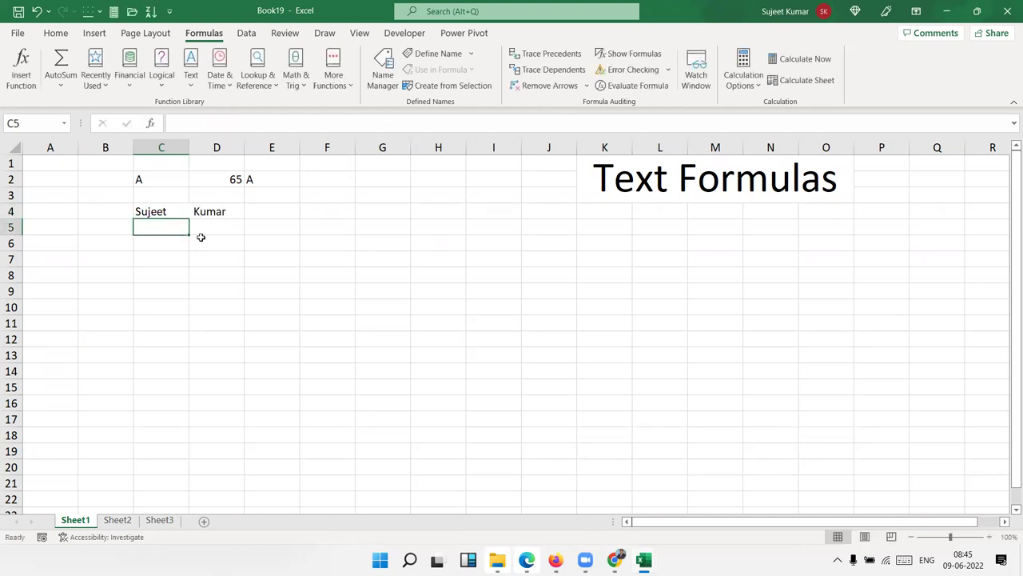
pyautogui.doubleClick(190, 147)
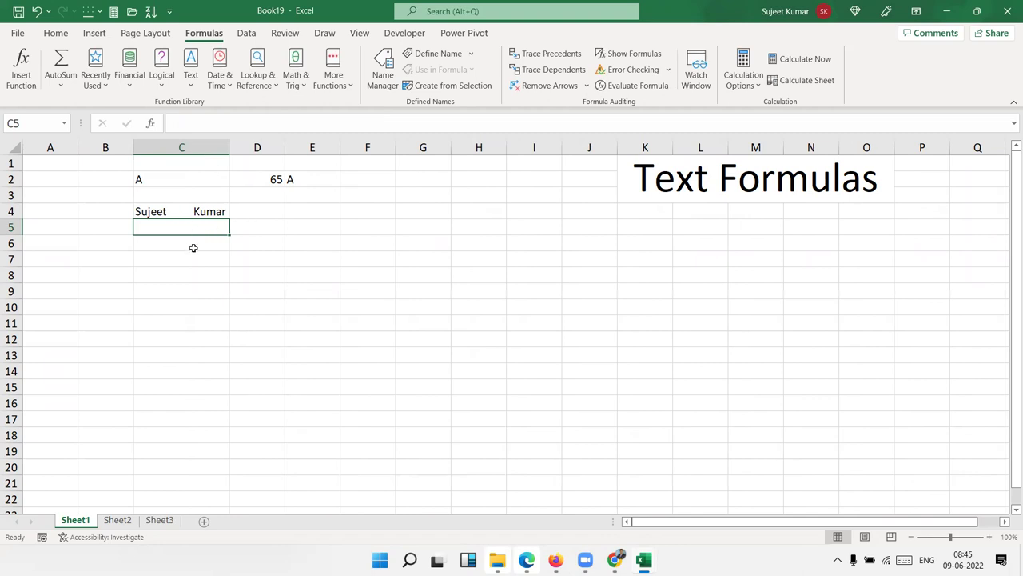
# Enter the first name indented in C5 and with trailing spaces in C6
pyautogui.write('Sujeet')
pyautogui.press('Return')
pyautogui.write('Sujet')
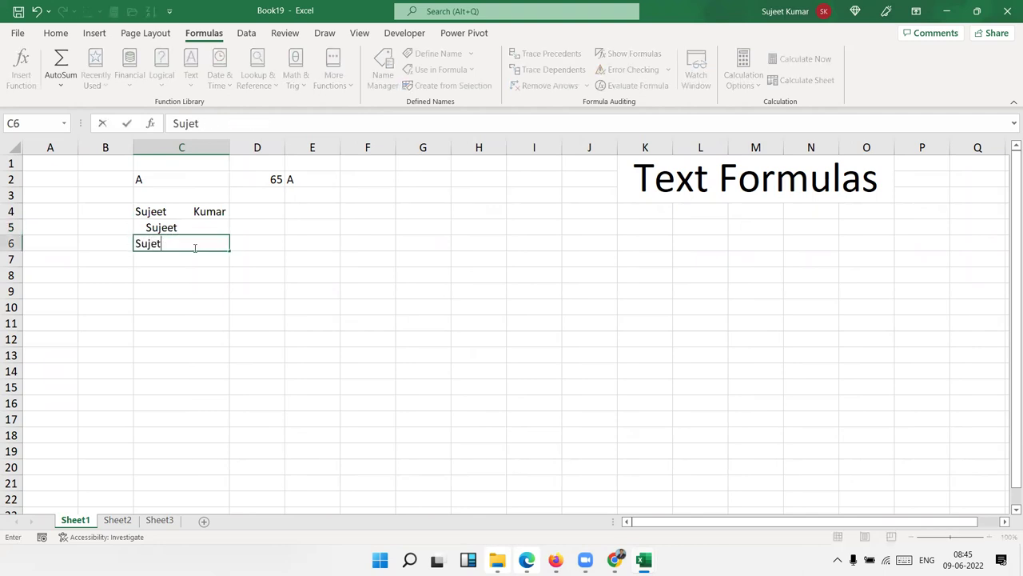
pyautogui.press('BackSpace')
pyautogui.write('e')
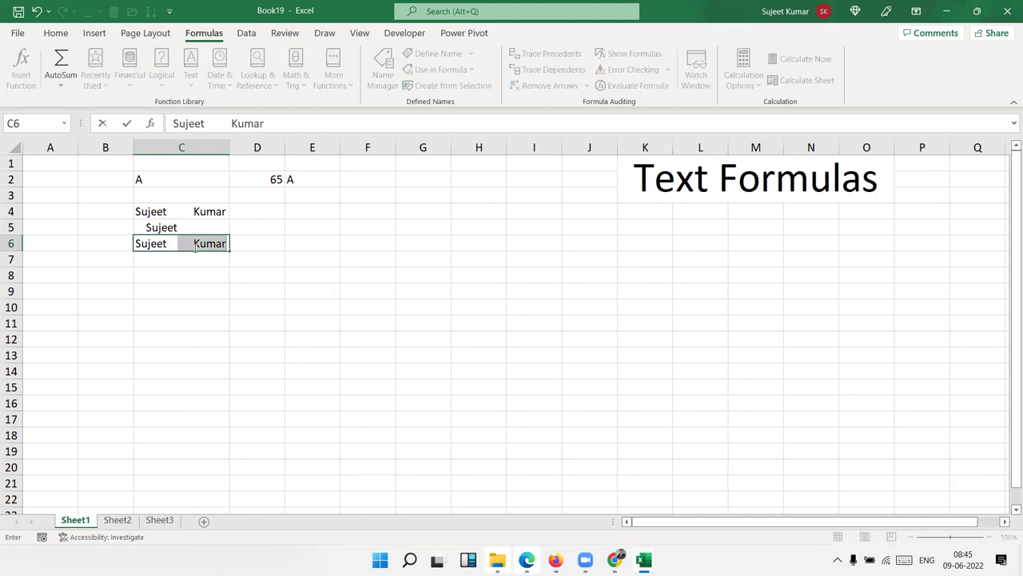
pyautogui.press('Delete')
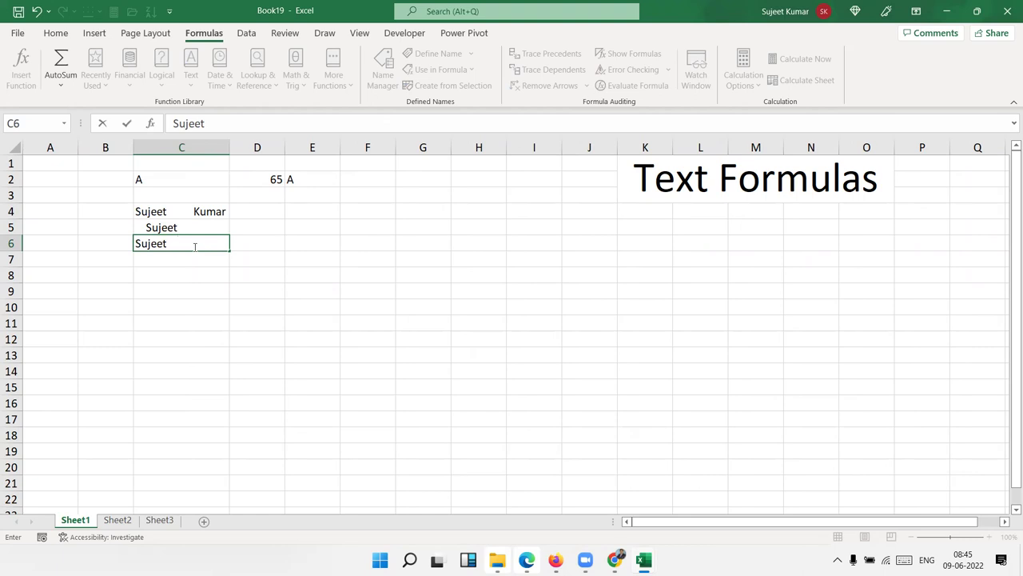
pyautogui.press('Return')
pyautogui.press('Up')
pyautogui.press('Up')
pyautogui.press('Up')
pyautogui.press('Right')
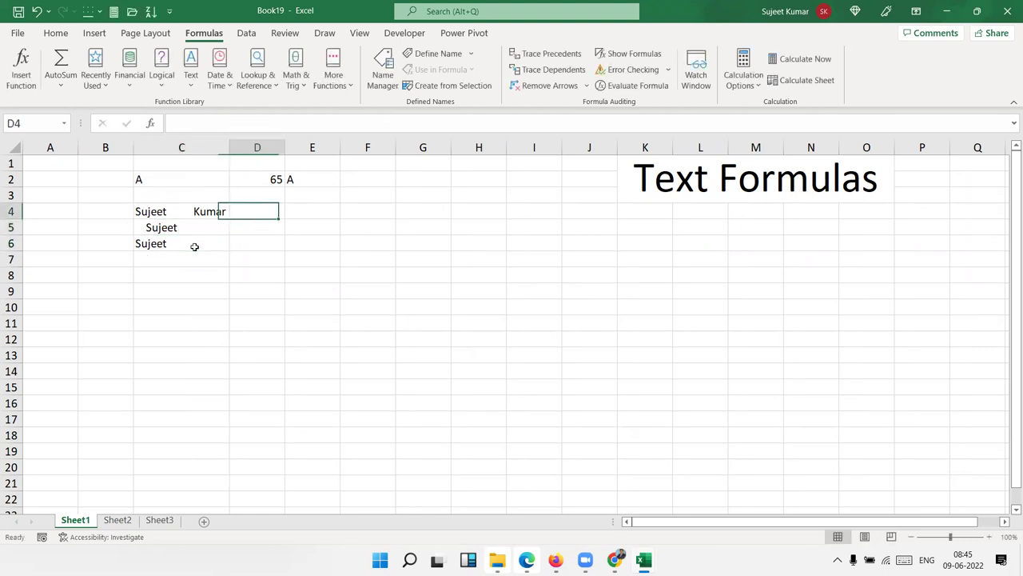
# Enter =TRIM(C4) in D4 and fill it down through D6 with Ctrl+D
pyautogui.write('=tr')
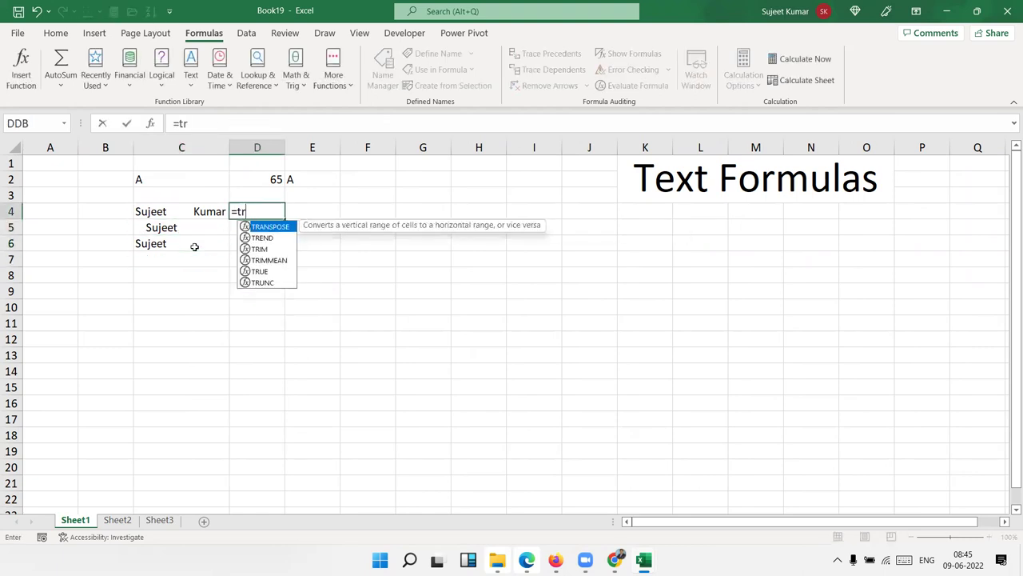
pyautogui.write('i')
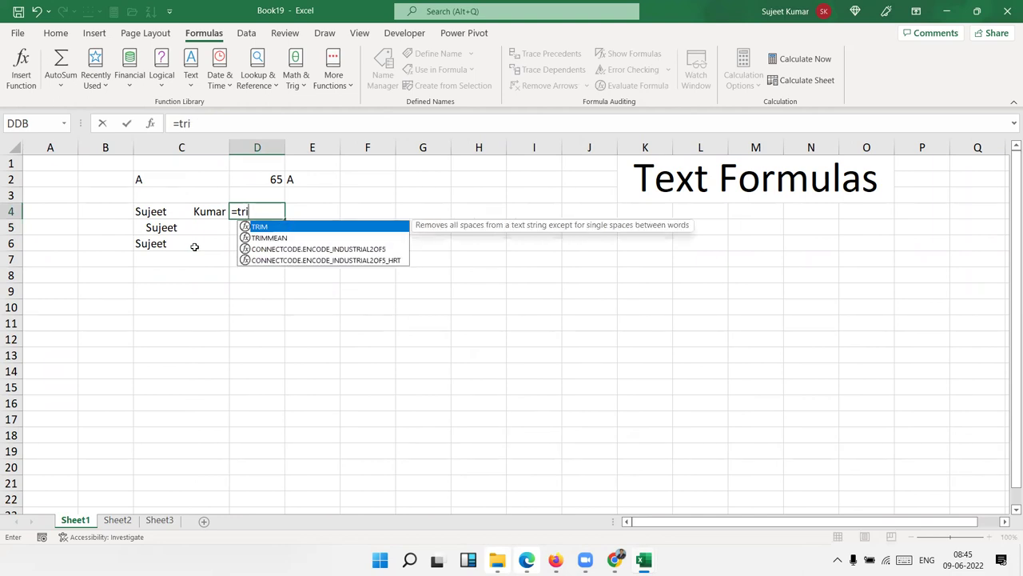
pyautogui.press('Tab')
pyautogui.press('Left')
pyautogui.press('Return')
pyautogui.press('Up')
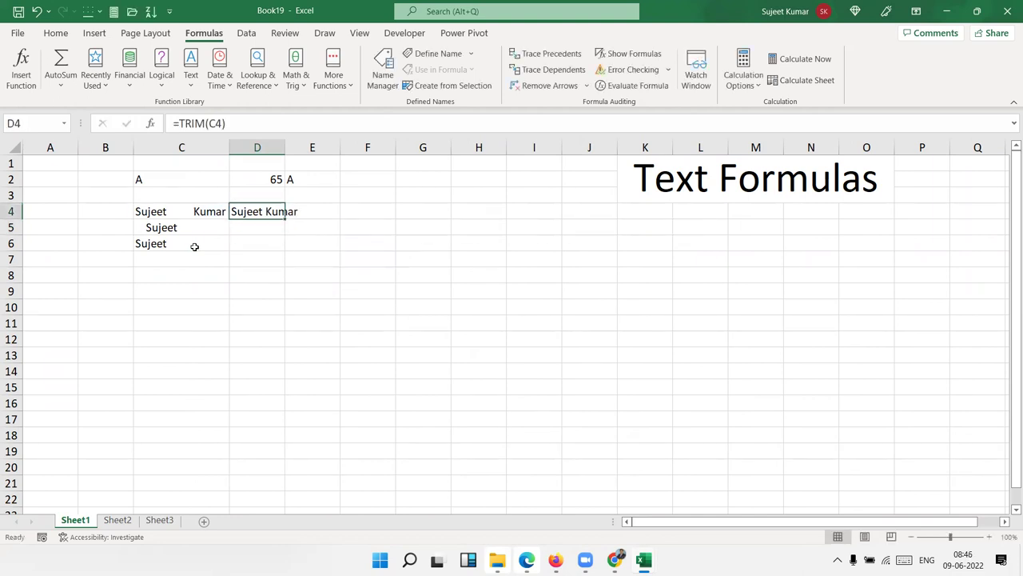
pyautogui.hotkey('shift', 'Down')
pyautogui.hotkey('shift', 'Down')
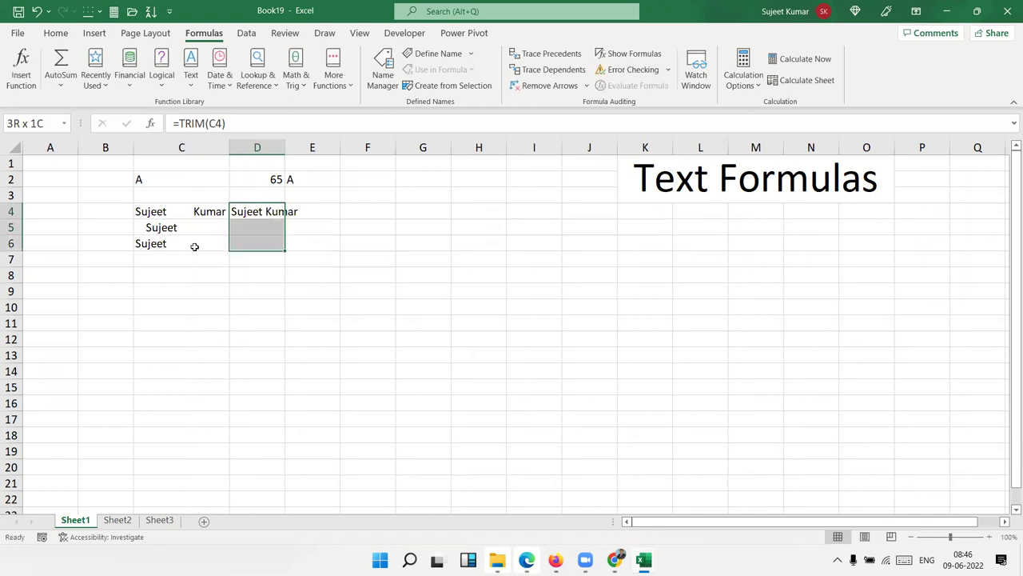
pyautogui.hotkey('ctrl', 'd')
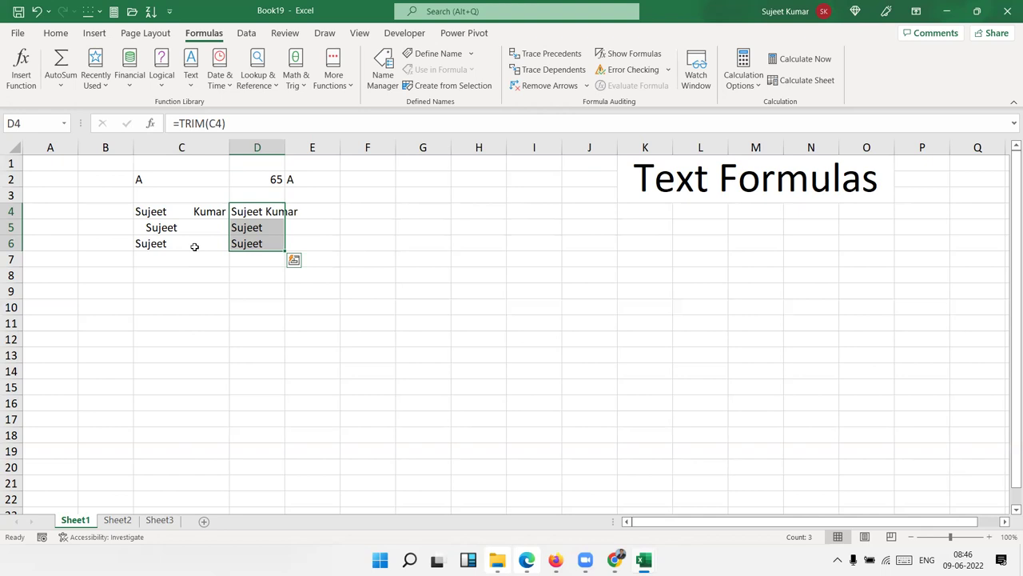
pyautogui.press('Down')
pyautogui.press('Down')
pyautogui.press('Down')
pyautogui.press('Down')
pyautogui.press('Down')
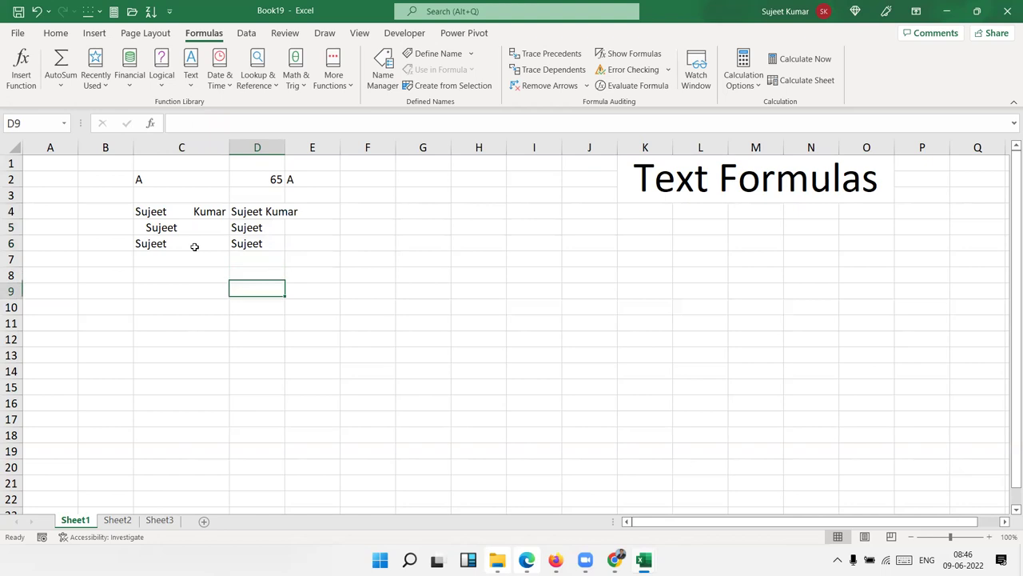
pyautogui.press('Left')
# Enter the first name and surname in C9 on two lines with Alt+Enter
pyautogui.press('alt')
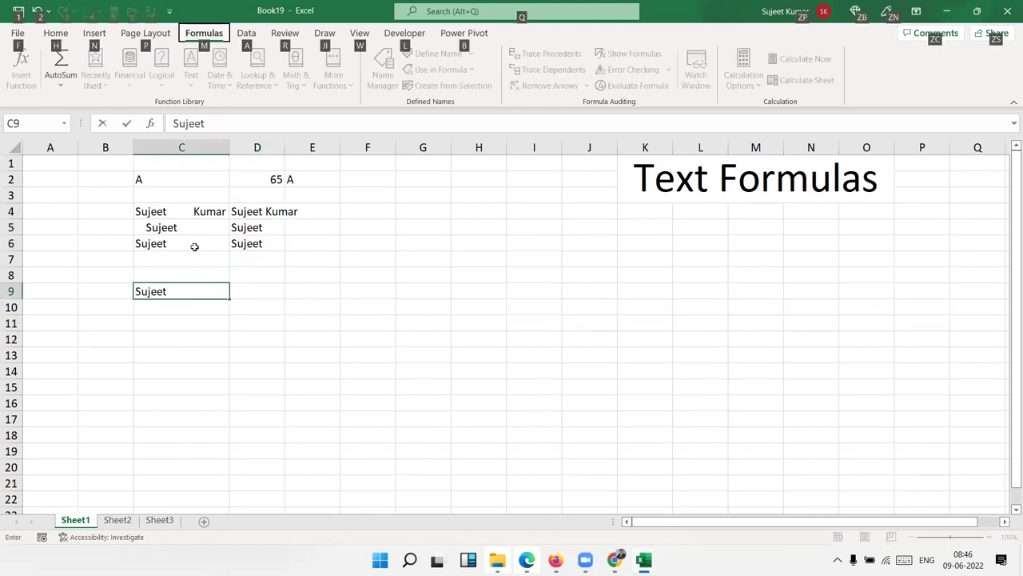
pyautogui.press('alt')
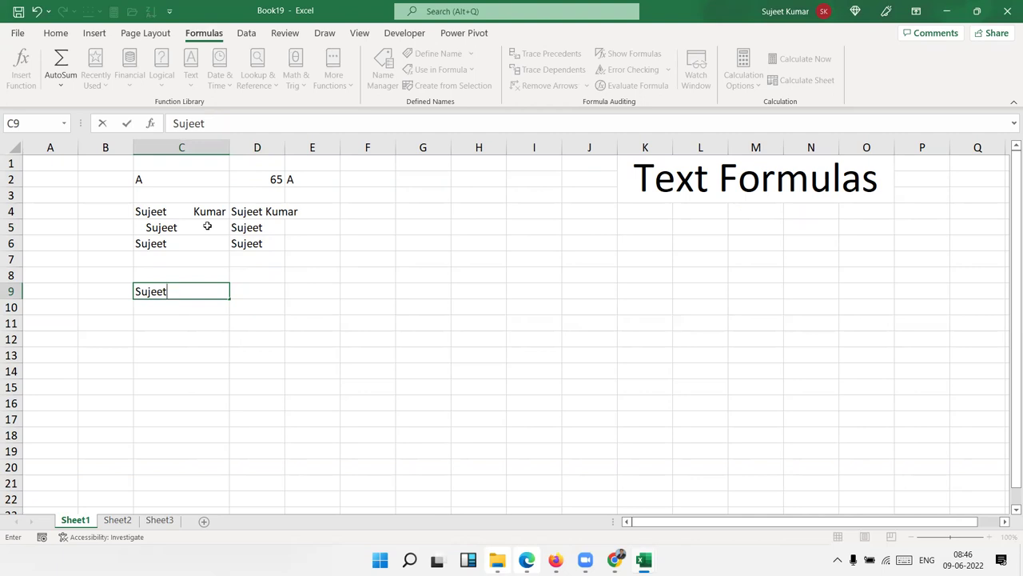
pyautogui.hotkey('alt', 'Return')
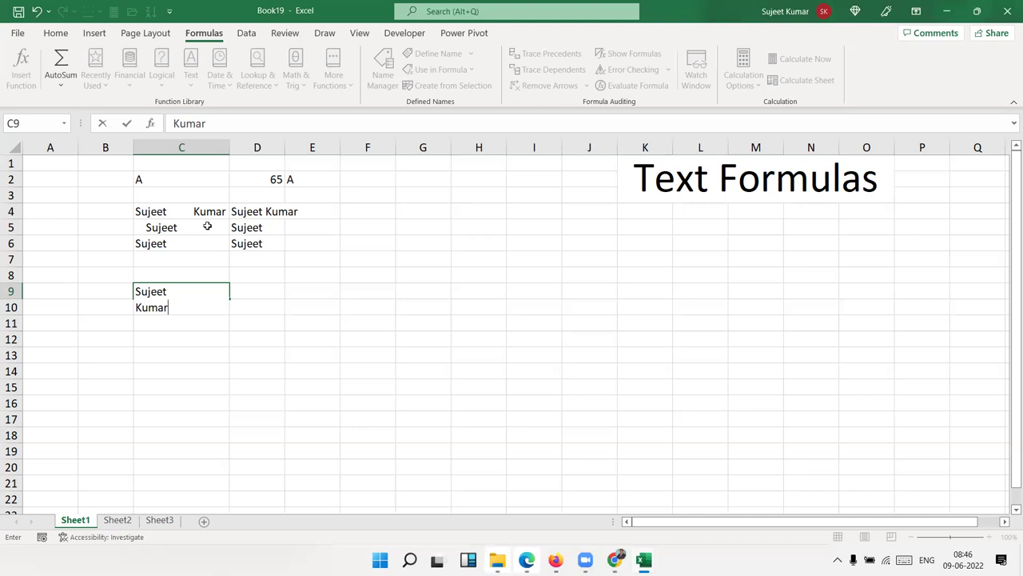
pyautogui.press('Return')
pyautogui.press('Up')
pyautogui.press('Right')
# Enter =TRIM(C9) in D9 to put C9's two-line name on one line
pyautogui.write('=')
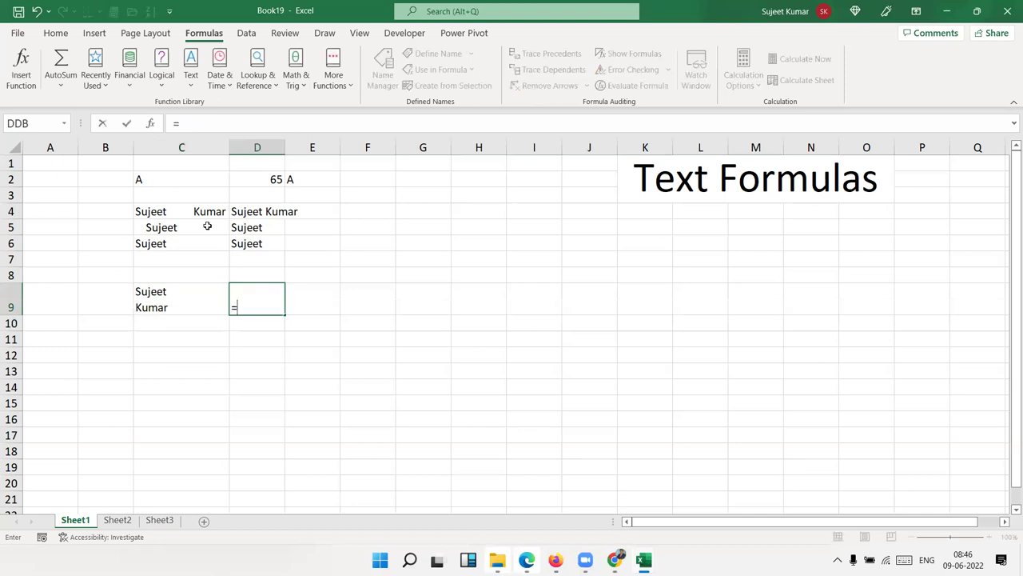
pyautogui.write('tri')
pyautogui.press('Tab')
pyautogui.write('C9')
pyautogui.press('Return')
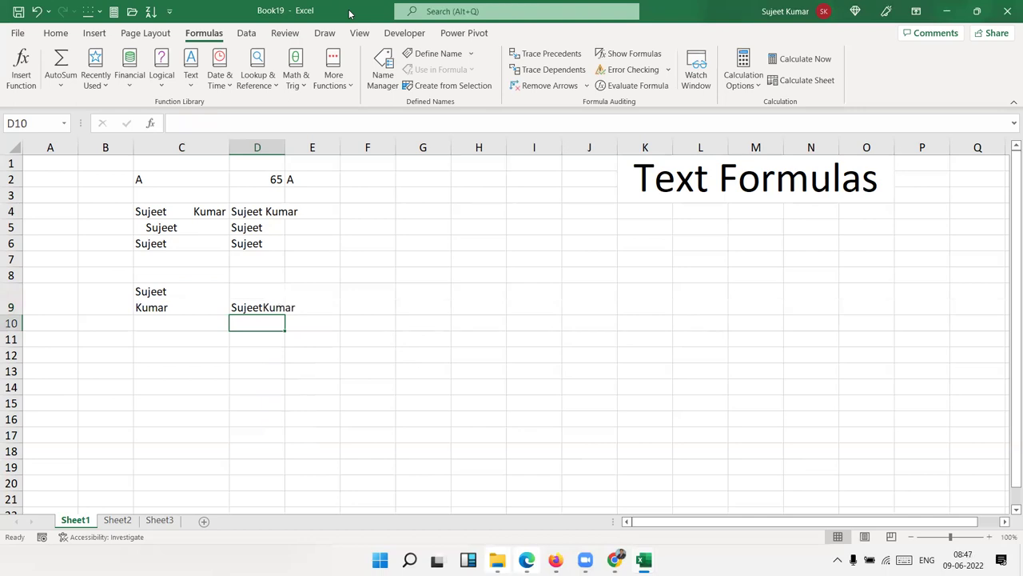
# Add =LEN(D9) in D10 to count the trimmed name's characters, showing 12
pyautogui.press('Up')
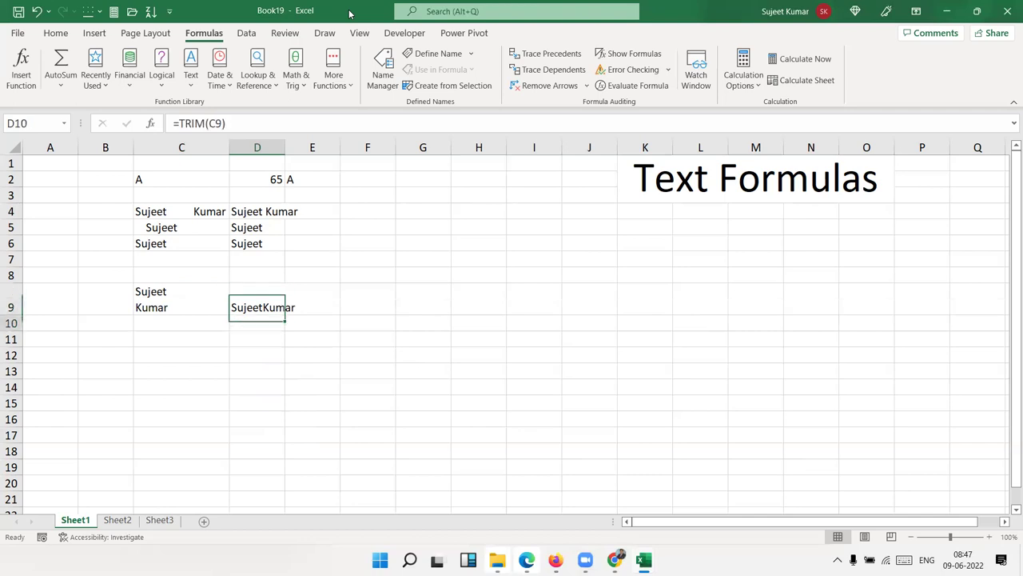
pyautogui.press('Down')
pyautogui.press('Left')
pyautogui.press('Left')
pyautogui.press('Up')
pyautogui.press('Right')
pyautogui.press('Right')
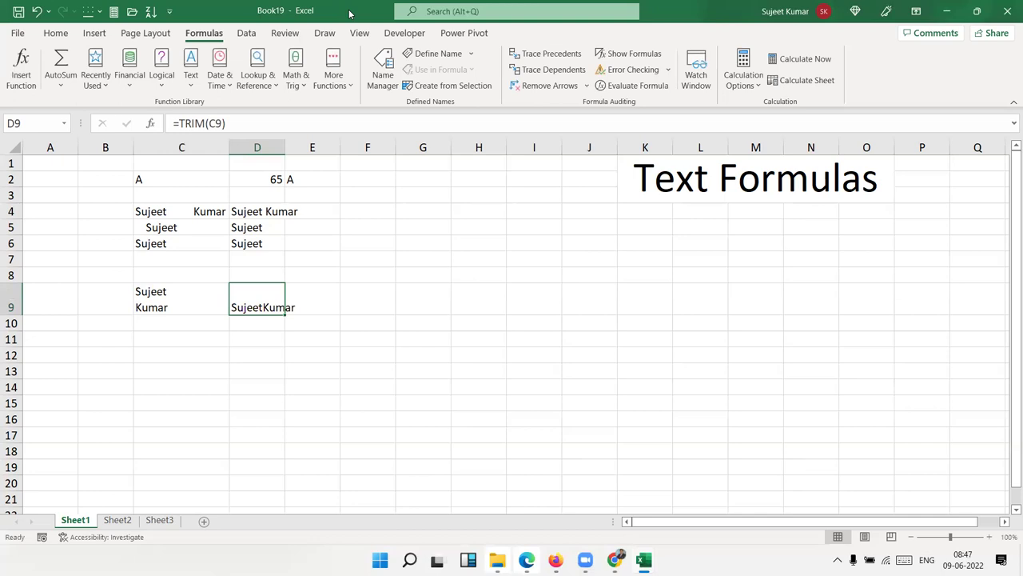
pyautogui.press('Down')
pyautogui.write('=len')
pyautogui.press('Tab')
pyautogui.press('Up')
pyautogui.press('Return')
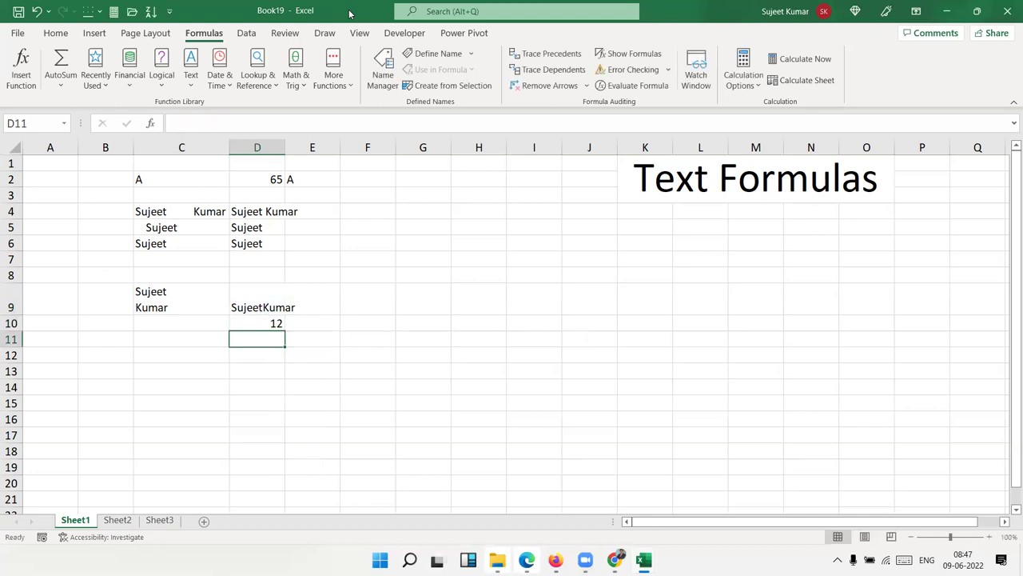
# Copy the LEN formula into C10 and recommit both counts, each returning 12
pyautogui.press('Up')
pyautogui.hotkey('ctrl', 'c')
pyautogui.press('Left')
pyautogui.hotkey('ctrl', 'v')
pyautogui.press('Escape')
pyautogui.press('F2')
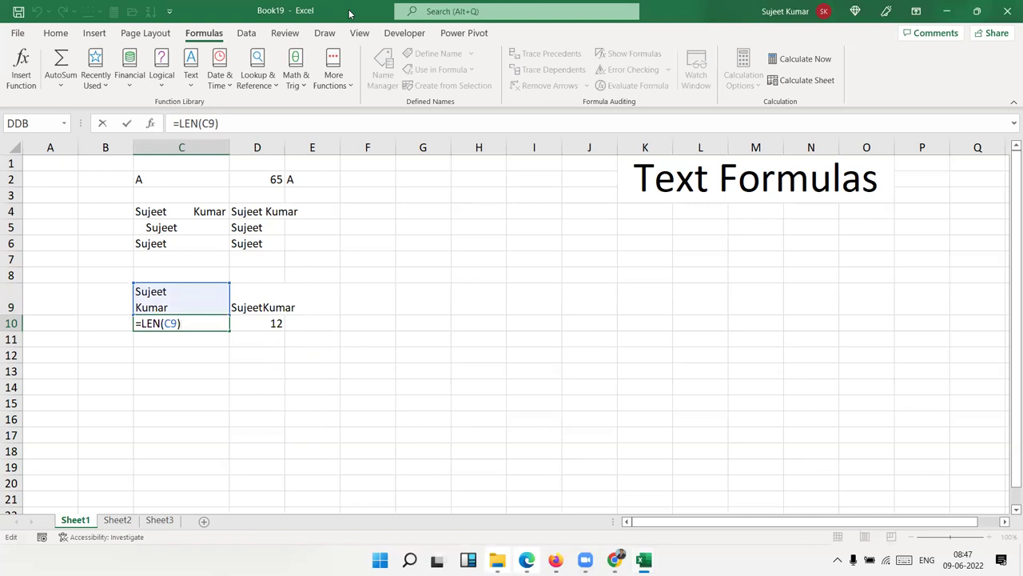
pyautogui.press('Return')
pyautogui.press('Right')
pyautogui.press('Up')
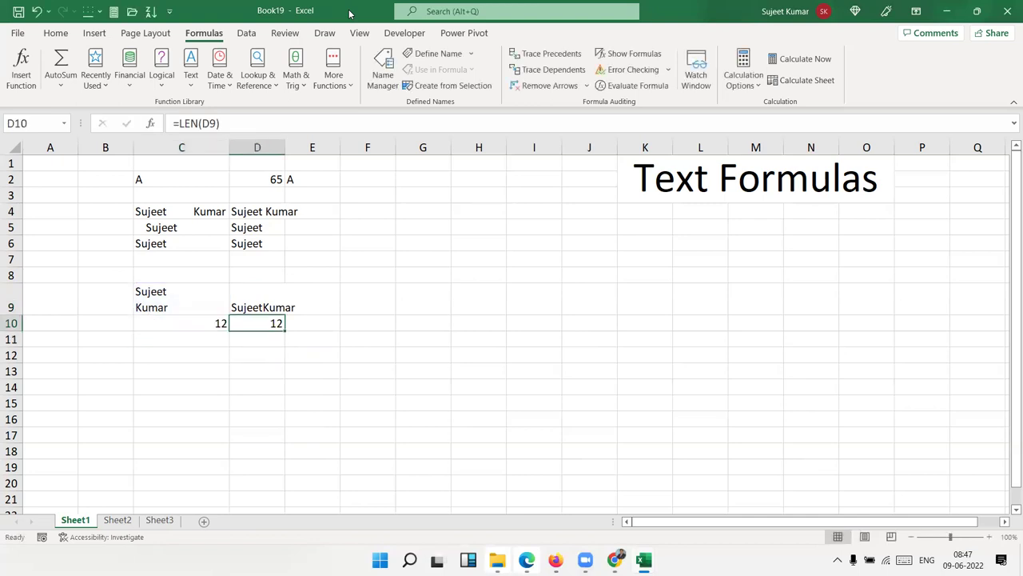
pyautogui.press('F2')
pyautogui.press('Return')
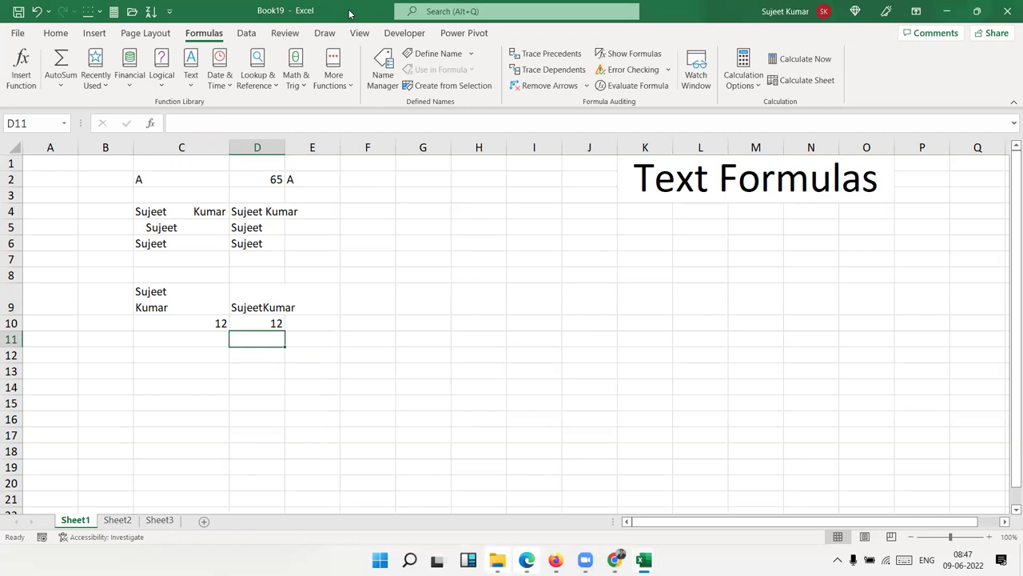
# Drag column D wider so the trimmed name in D9 fits, then move to E9
pyautogui.press('Up')
pyautogui.press('Up')
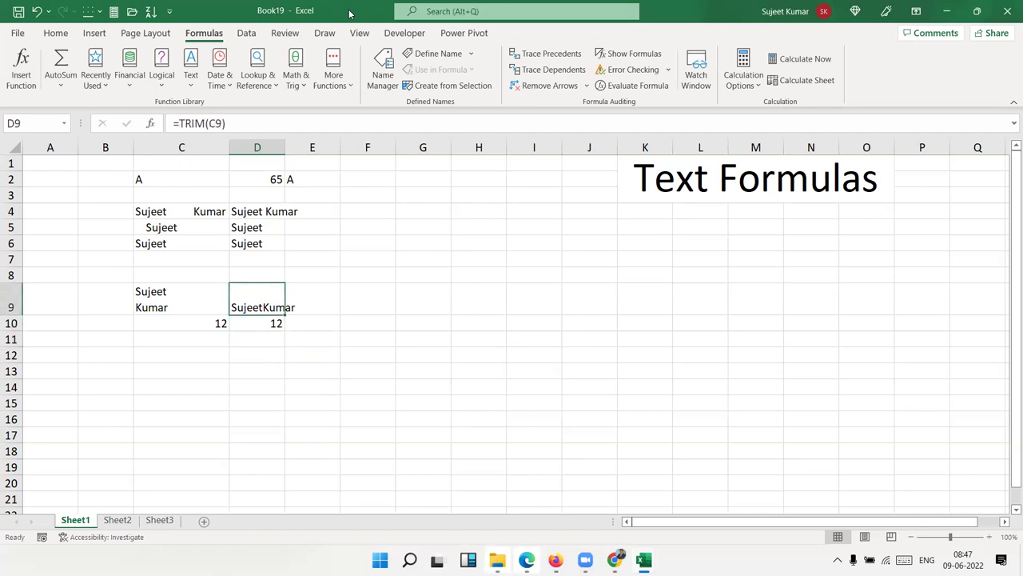
pyautogui.press('Up')
pyautogui.press('Up')
pyautogui.press('Up')
pyautogui.press('Up')
pyautogui.press('Up')
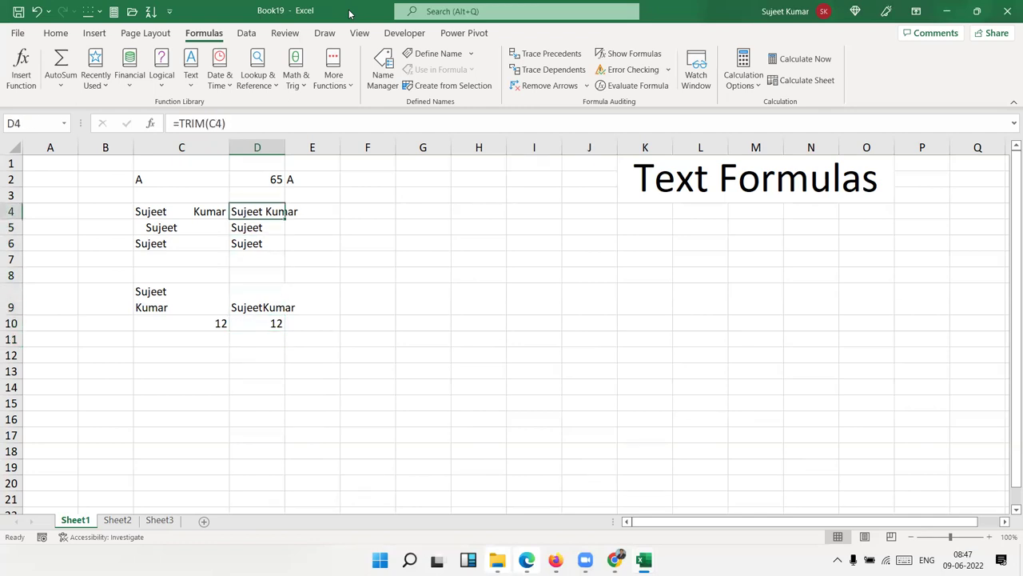
pyautogui.press('Down')
pyautogui.press('Down')
pyautogui.press('Down')
pyautogui.press('Down')
pyautogui.press('Down')
pyautogui.press('Down')
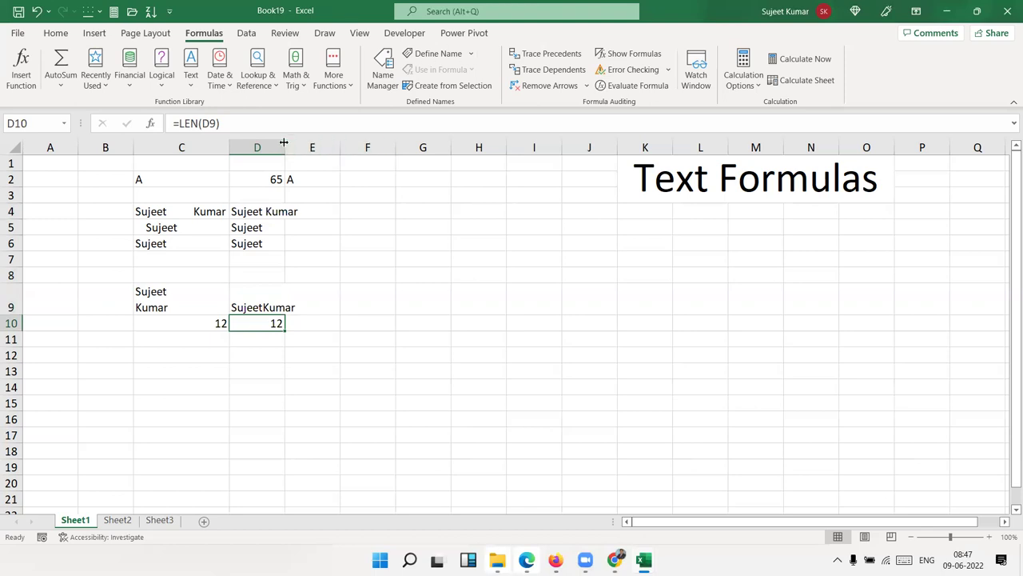
pyautogui.moveTo(284, 147); pyautogui.dragTo(303, 147)
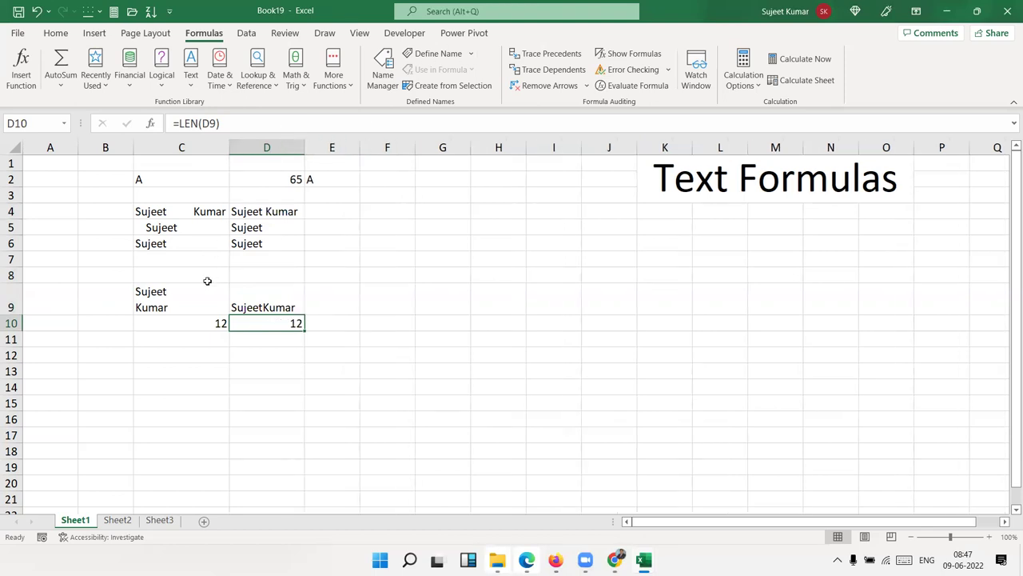
pyautogui.click(280, 310)
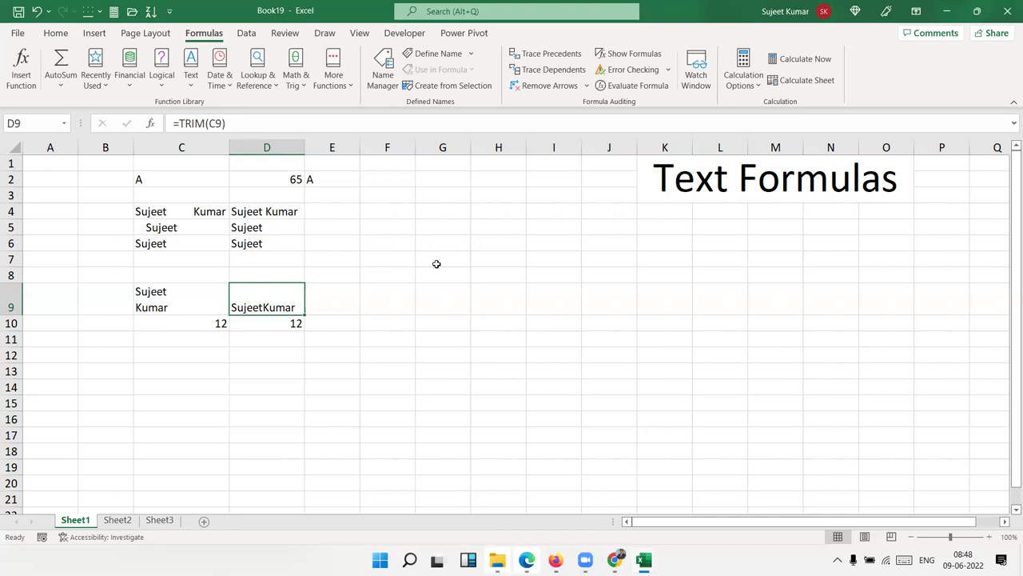
pyautogui.press('Right')
pyautogui.press('Left')
pyautogui.press('Right')
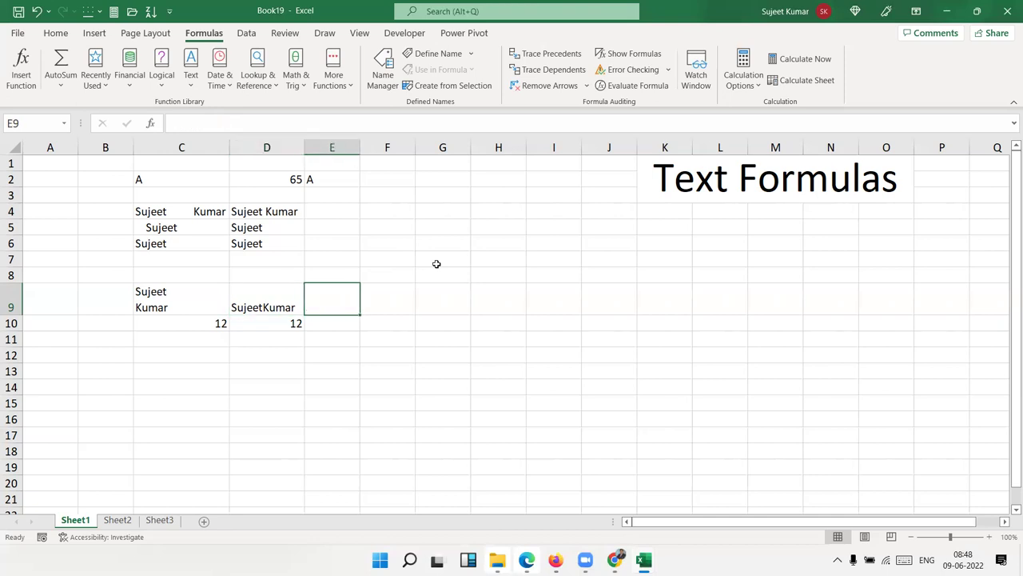
# Enter =CLEAN(D9) in E9 to show the cleaned single-line name
pyautogui.write('=cl')
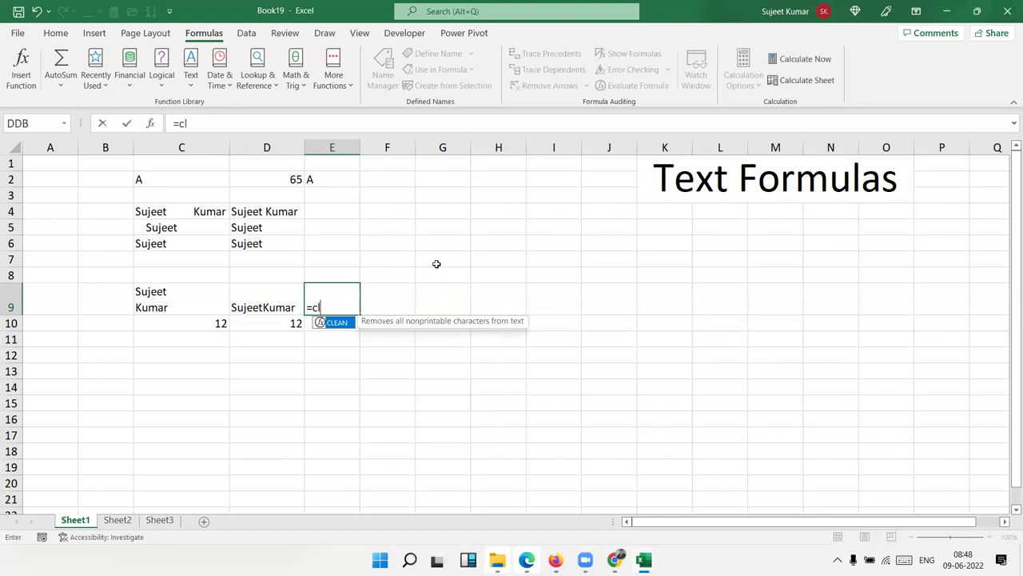
pyautogui.press('Tab')
pyautogui.press('Left')
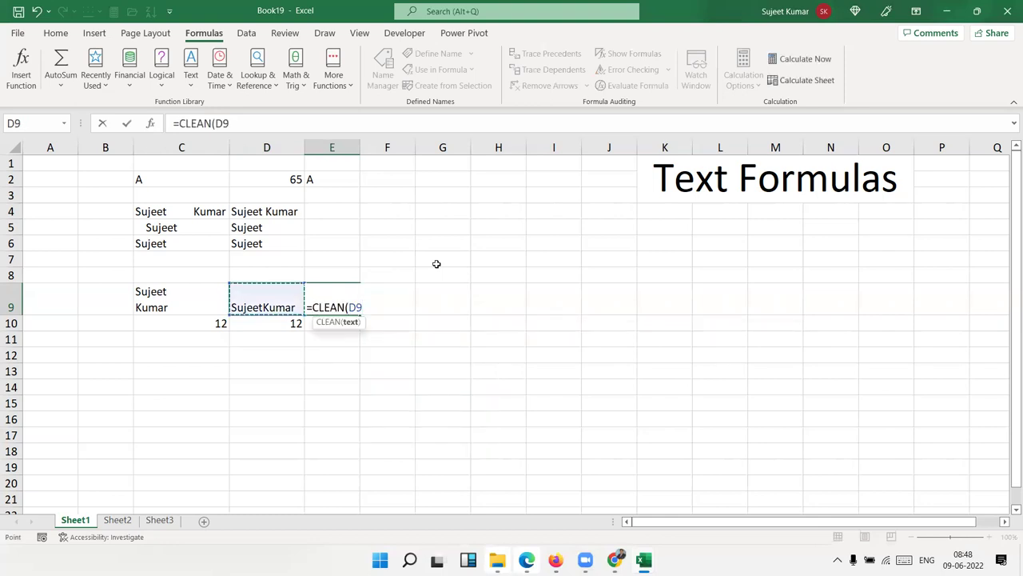
pyautogui.press('Return')
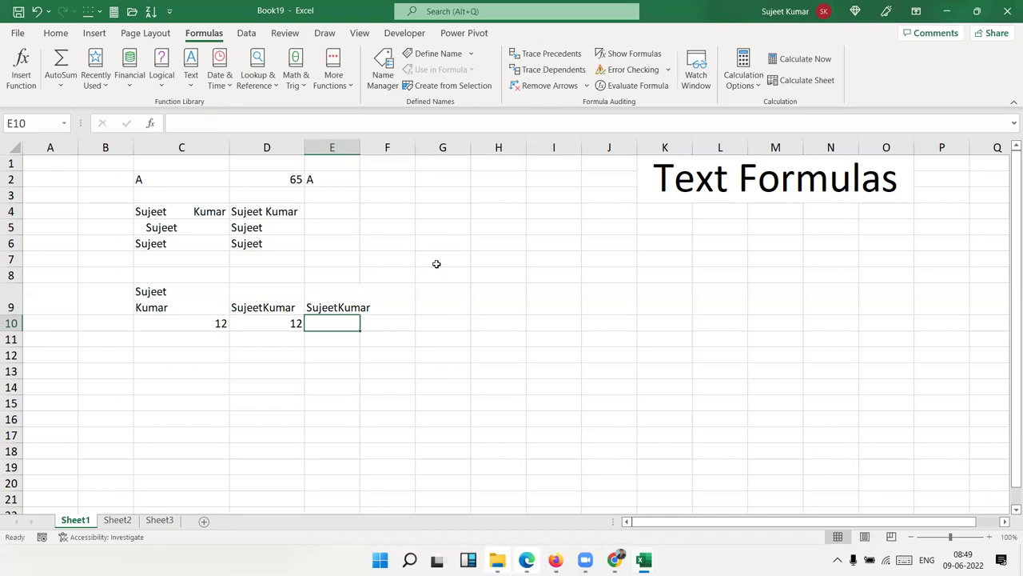
# Enter =LEN(E9) in E10, returning 11, and compare it with 12 in D10
pyautogui.write('=len')
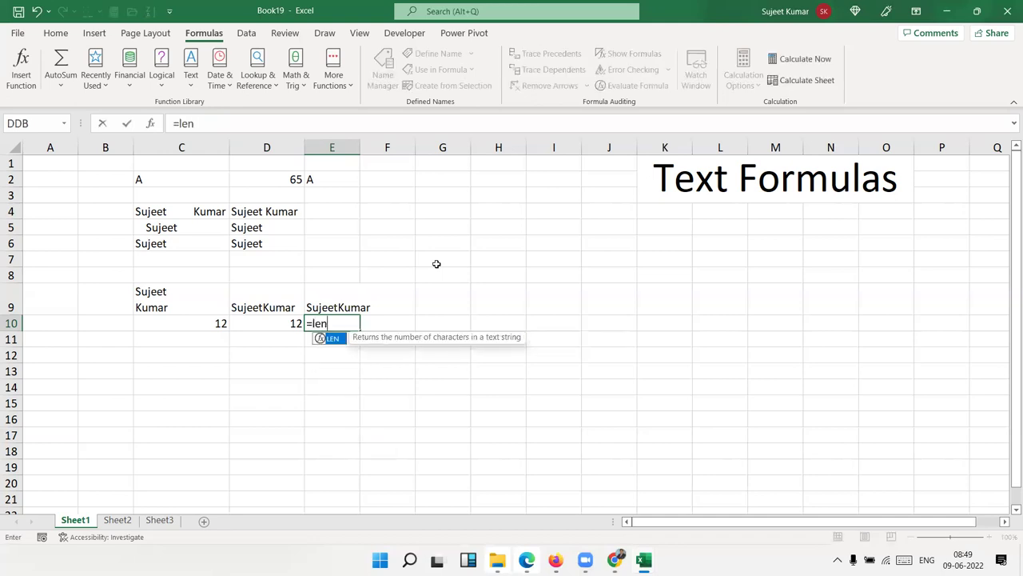
pyautogui.press('Tab')
pyautogui.press('Up')
pyautogui.hotkey('ctrl', 'Return')
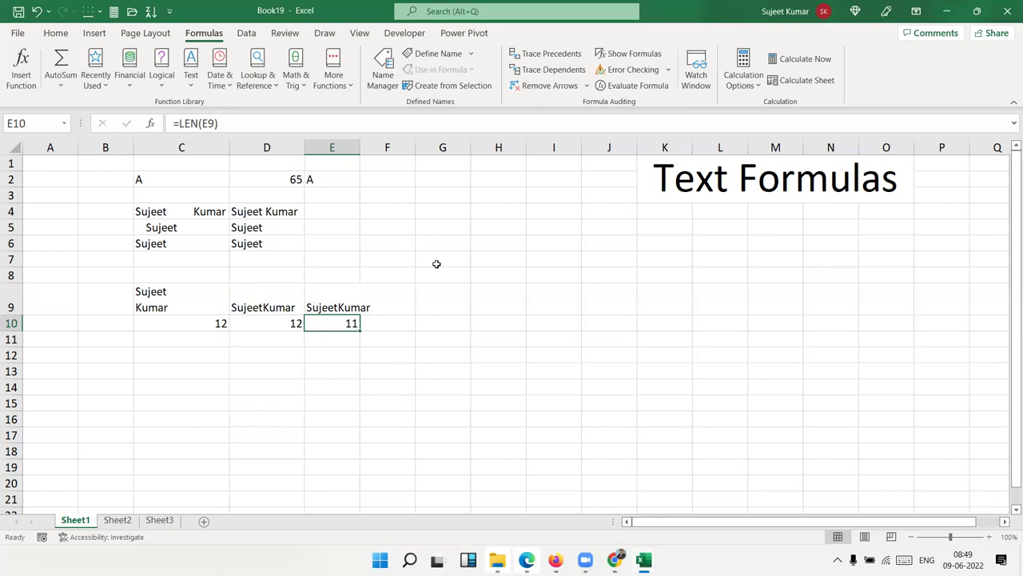
pyautogui.press('Left')
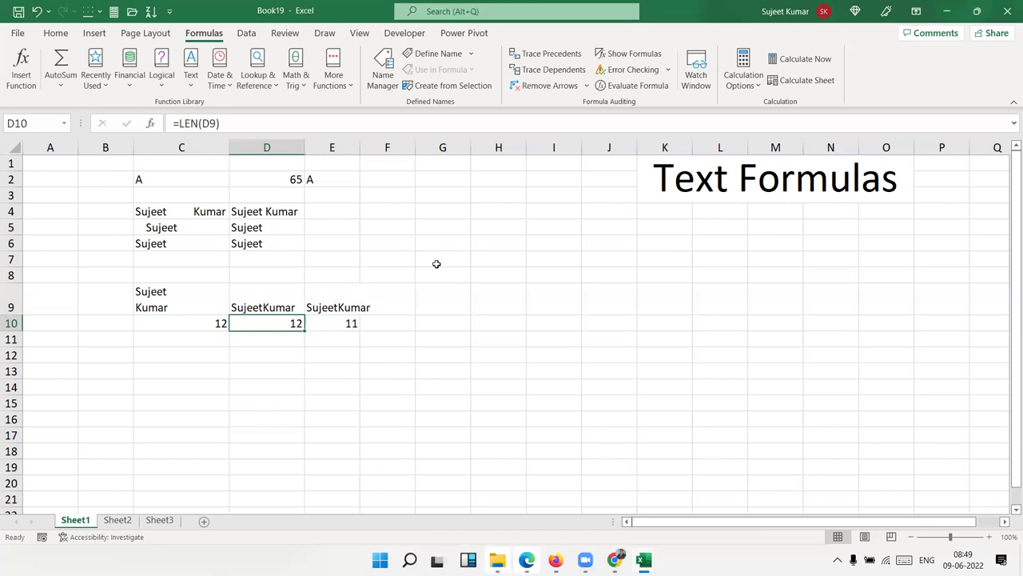
pyautogui.press('Right')
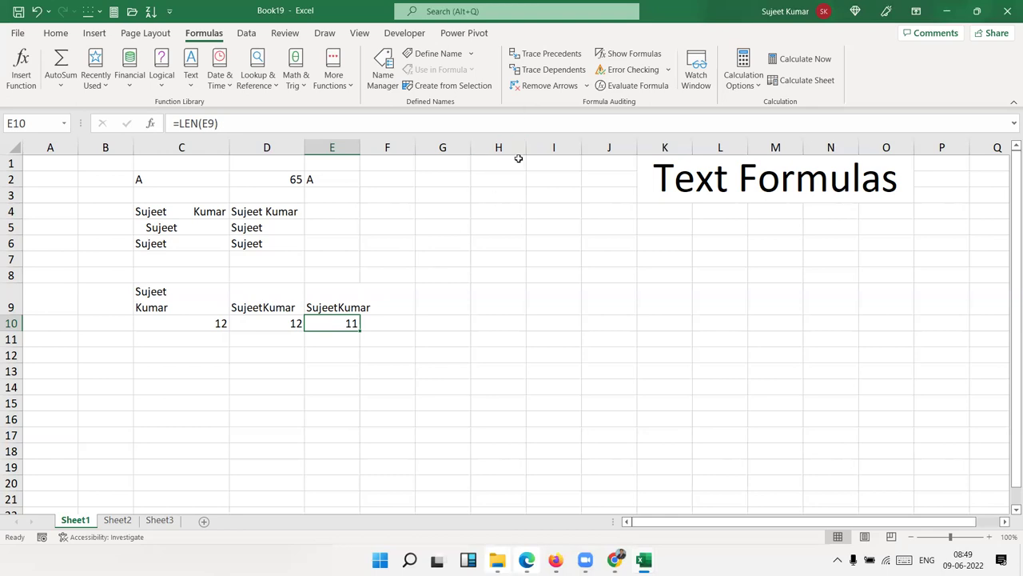
# Widen column H and enter the sample value 123.369.852 in H1
pyautogui.moveTo(521, 148); pyautogui.dragTo(549, 150)
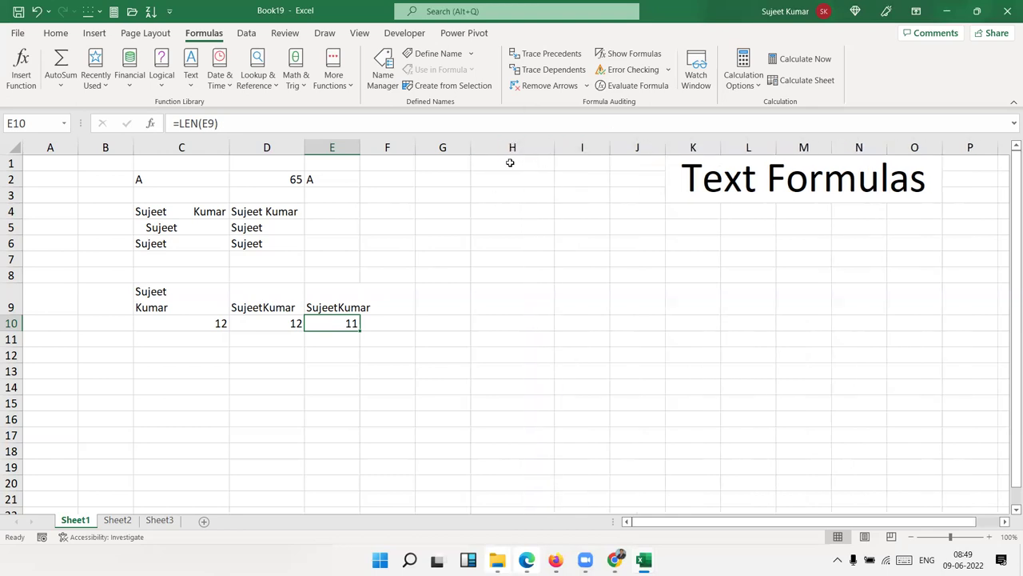
pyautogui.click(510, 162)
pyautogui.write('123.369.852')
pyautogui.press('Return')
# Begin typing a SUBSTITUTE formula in cell H2
pyautogui.click(512, 195)
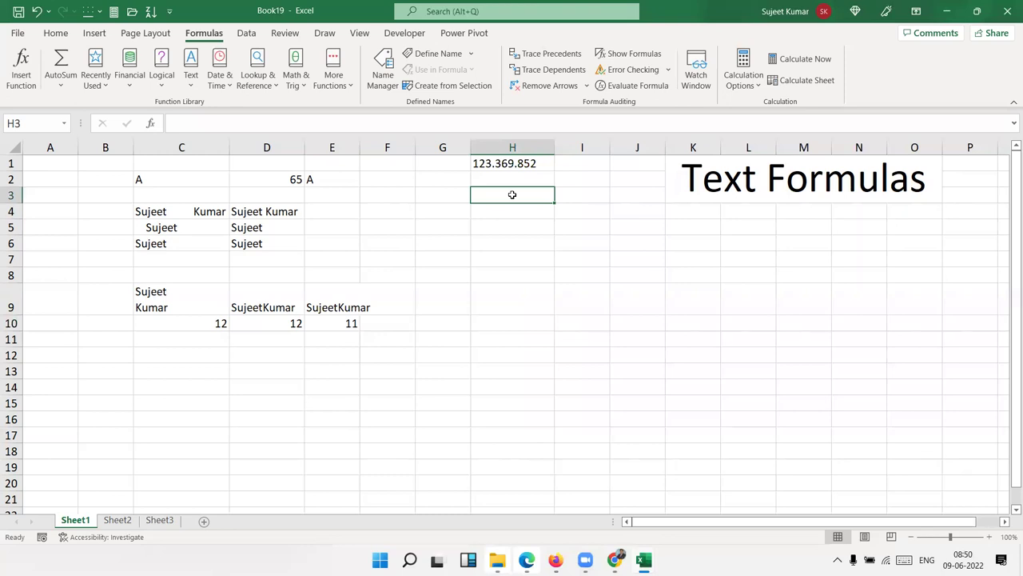
pyautogui.press('Up')
pyautogui.press('Down')
pyautogui.press('Up')
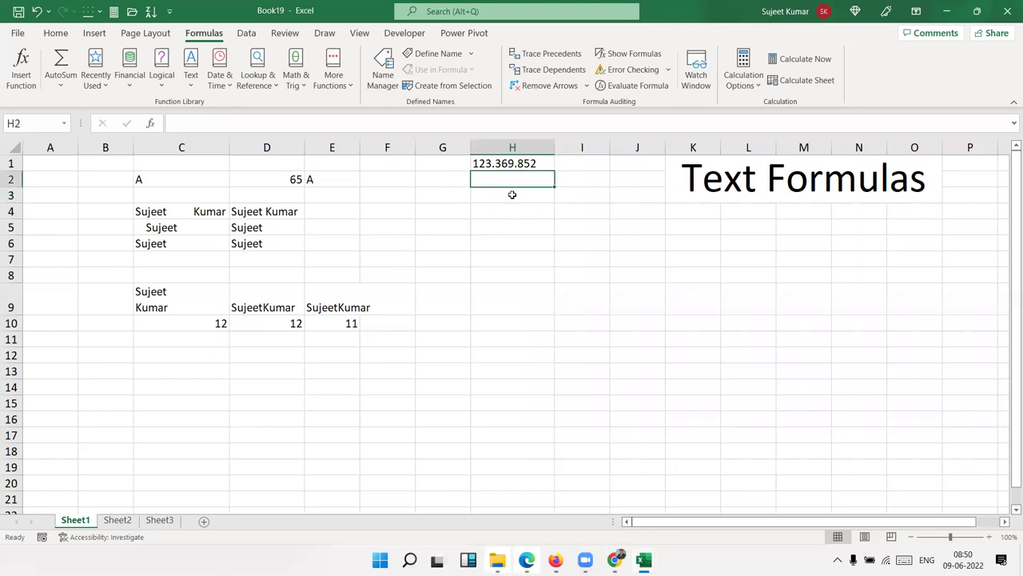
pyautogui.write('=su')
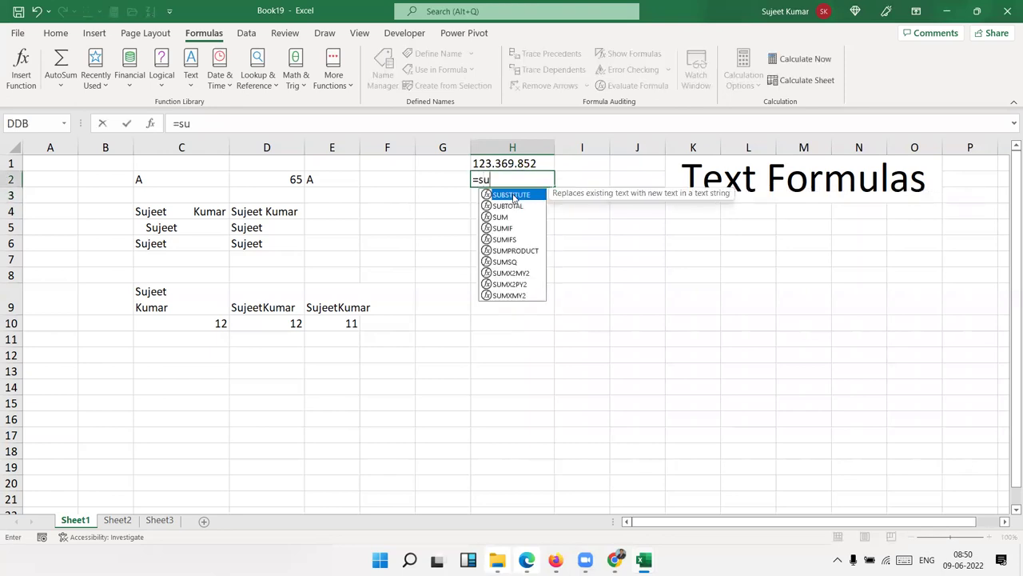
# Complete =SUBSTITUTE(H1,".","-") in H2 so it shows 123-369-852
pyautogui.doubleClick(513, 196)
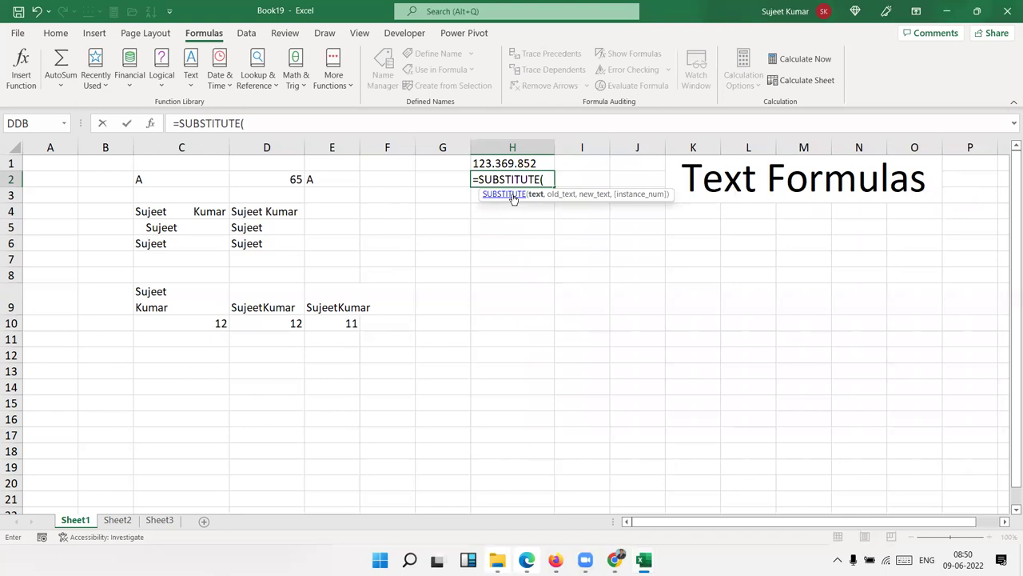
pyautogui.press('Up')
pyautogui.write(',"."')
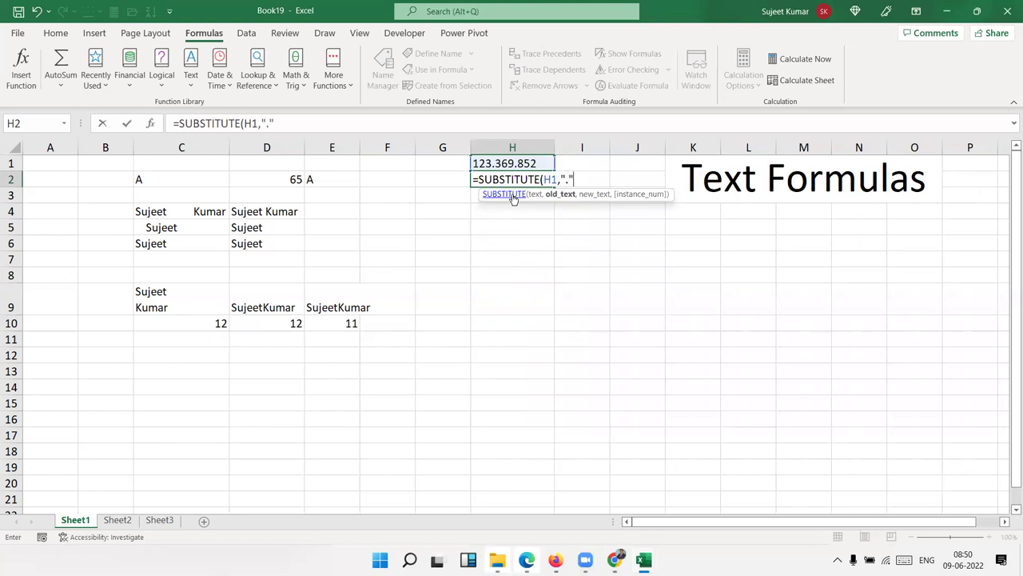
pyautogui.write(',"-"')
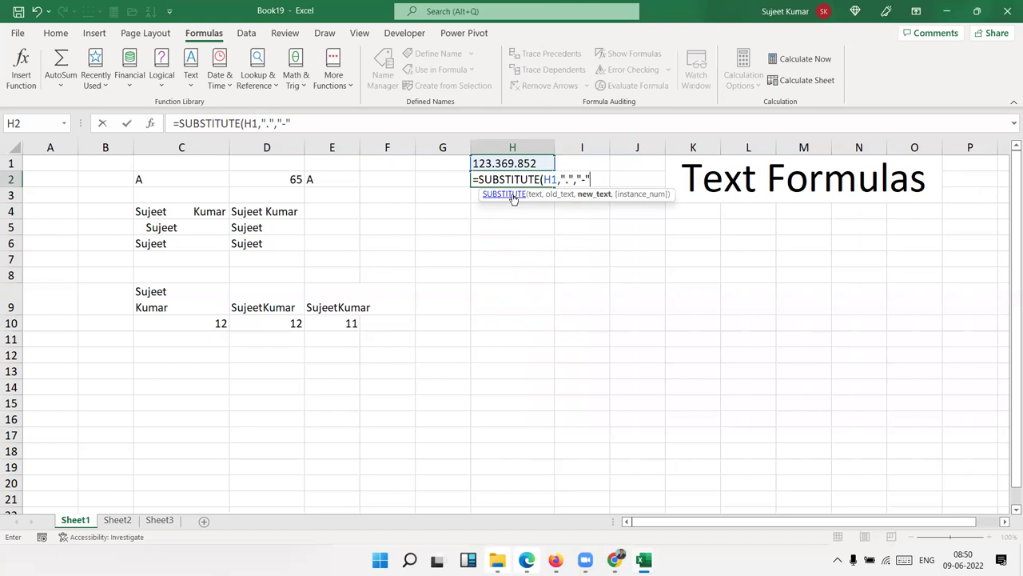
pyautogui.press('Return')
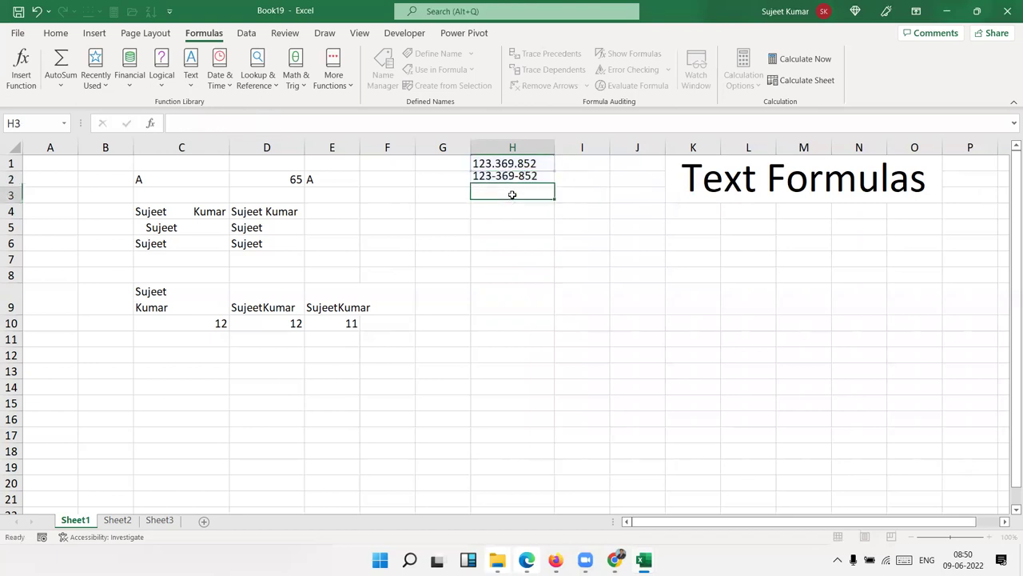
# Add instance number 1 to the SUBSTITUTE formula so only the first dot is replaced
pyautogui.press('Up')
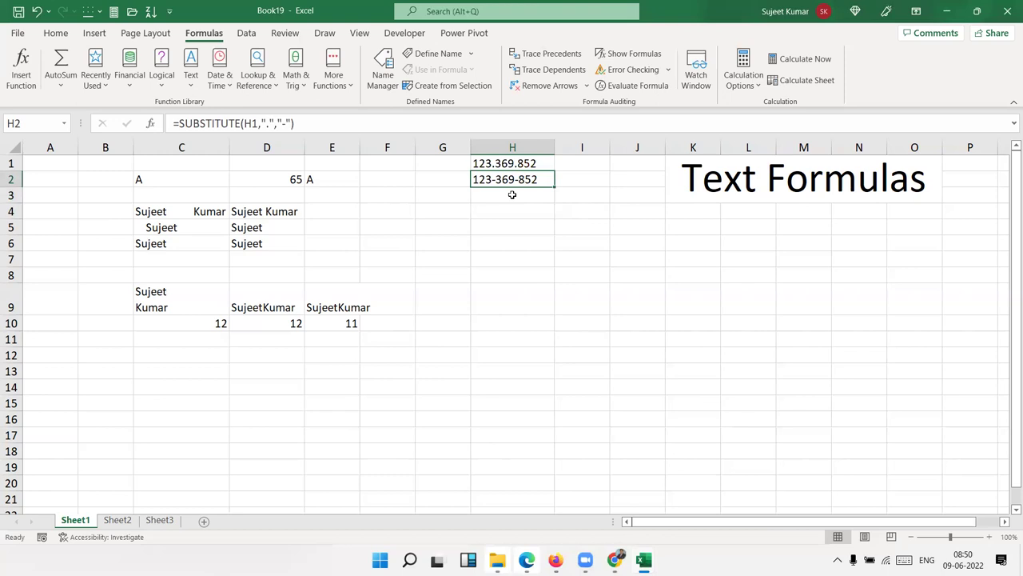
pyautogui.press('F2')
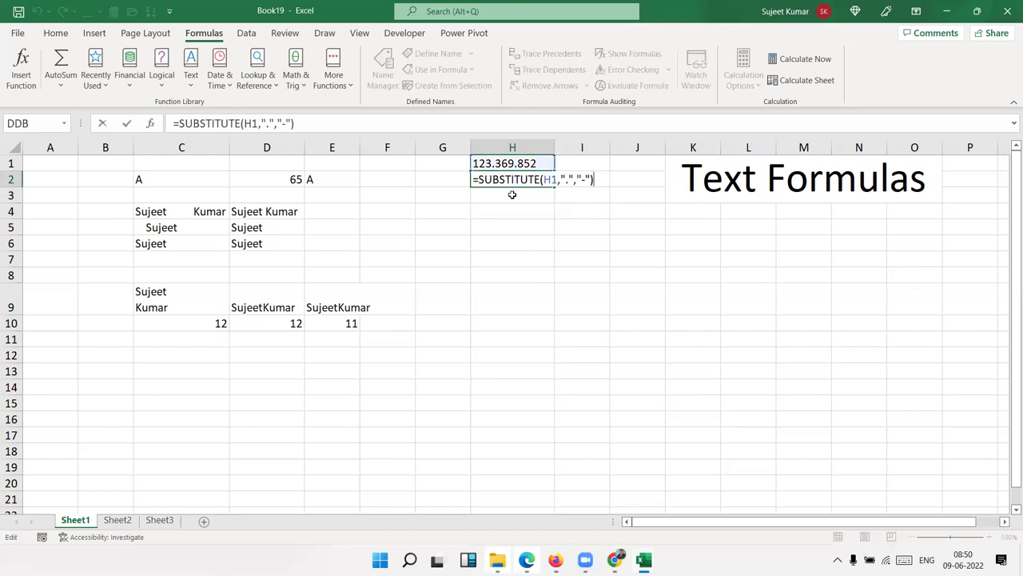
pyautogui.press('Left')
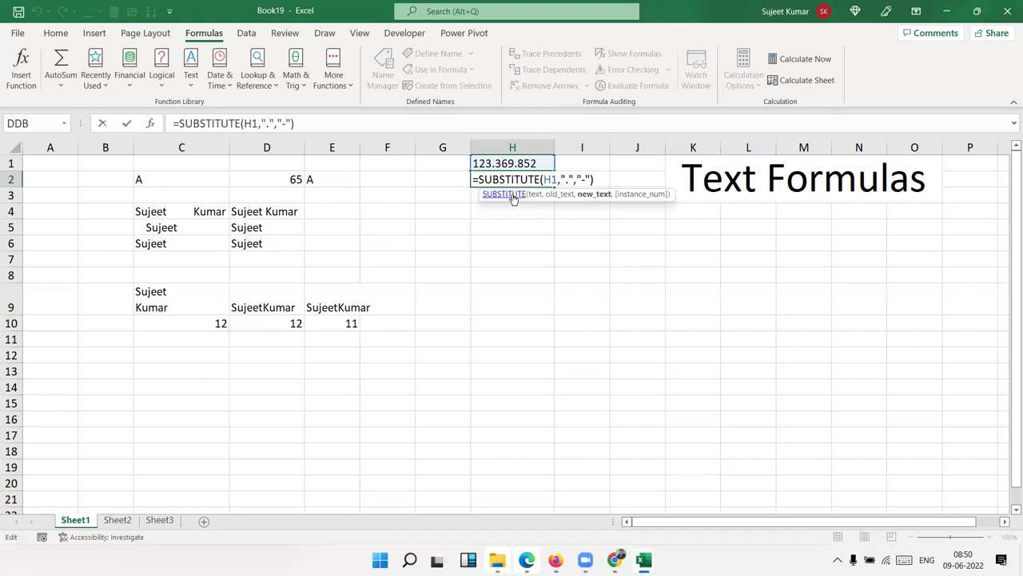
pyautogui.write(',1')
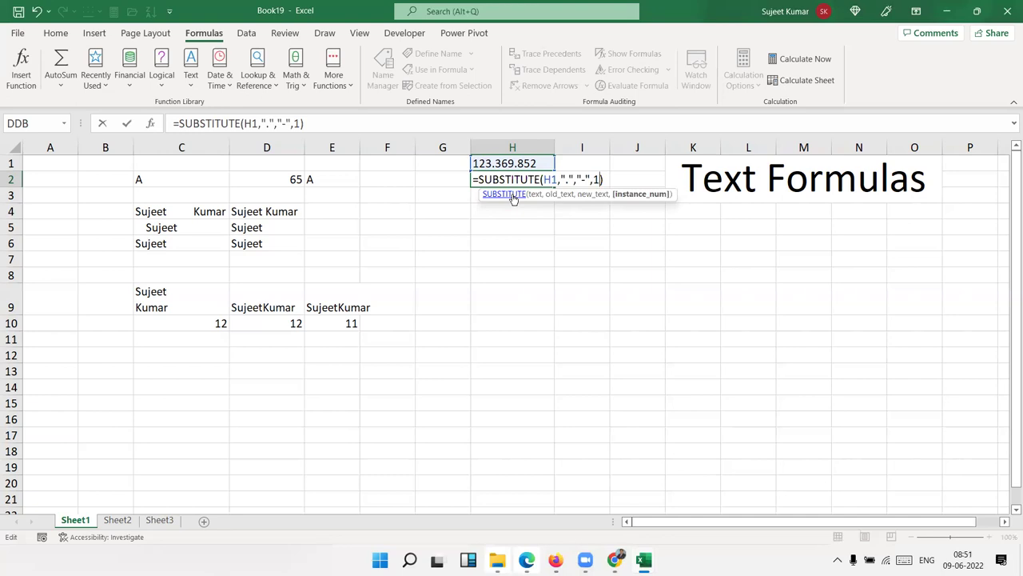
pyautogui.press('Return')
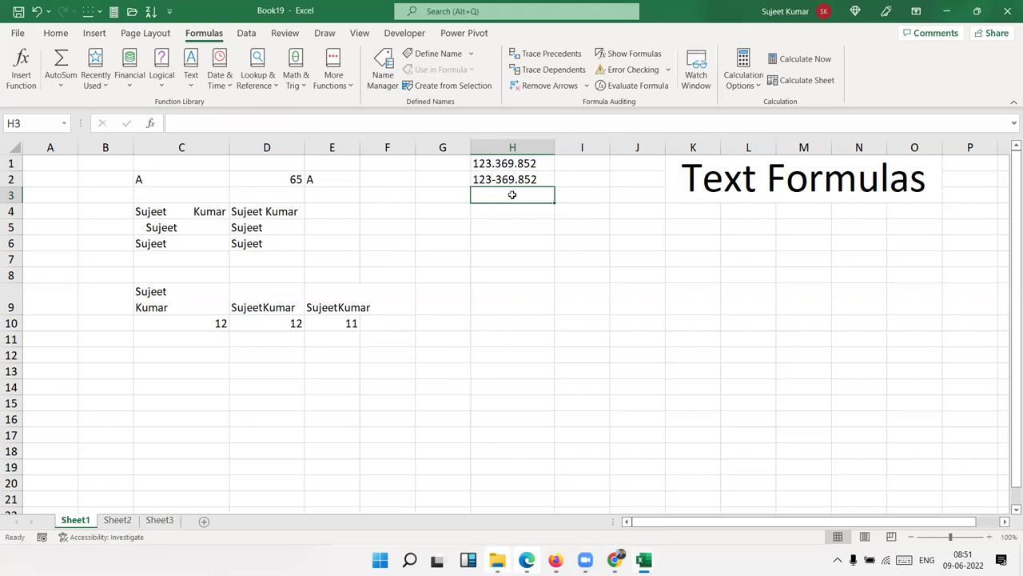
# Remove the instance number so H2 replaces every dot with a dash again
pyautogui.press('Up')
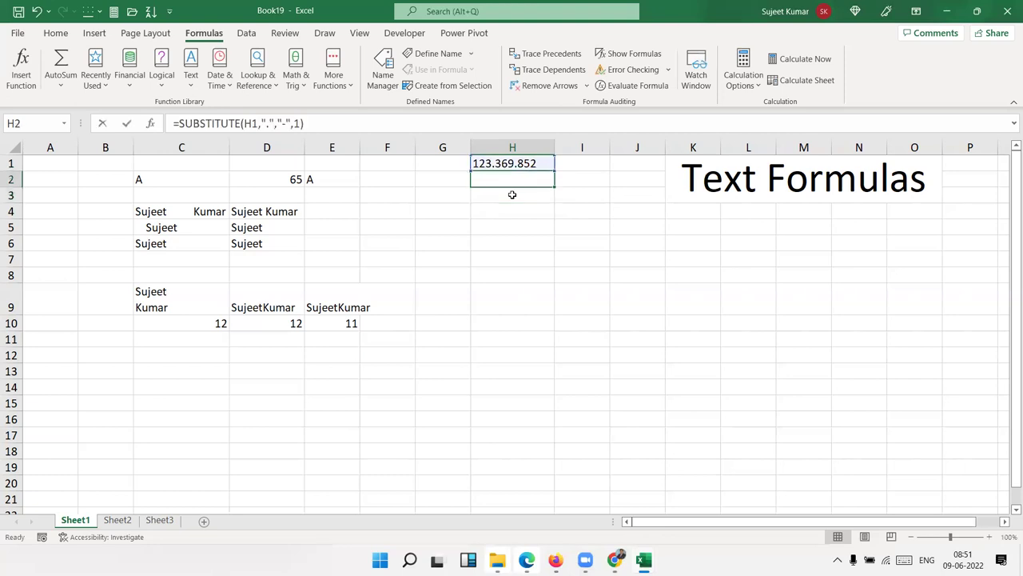
pyautogui.press('F2')
pyautogui.press('BackSpace')
pyautogui.press('BackSpace')
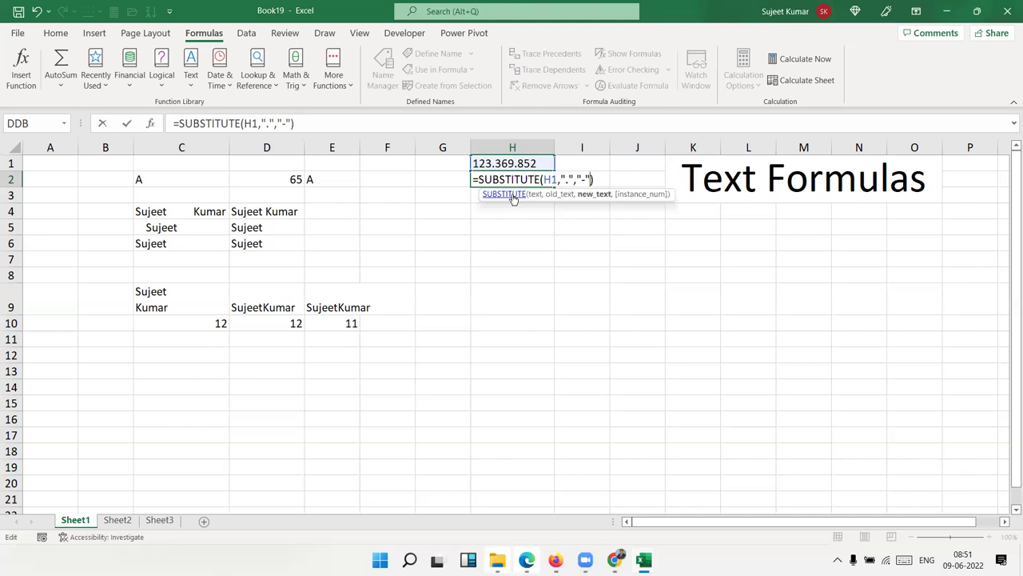
pyautogui.press('Return')
pyautogui.press('Up')
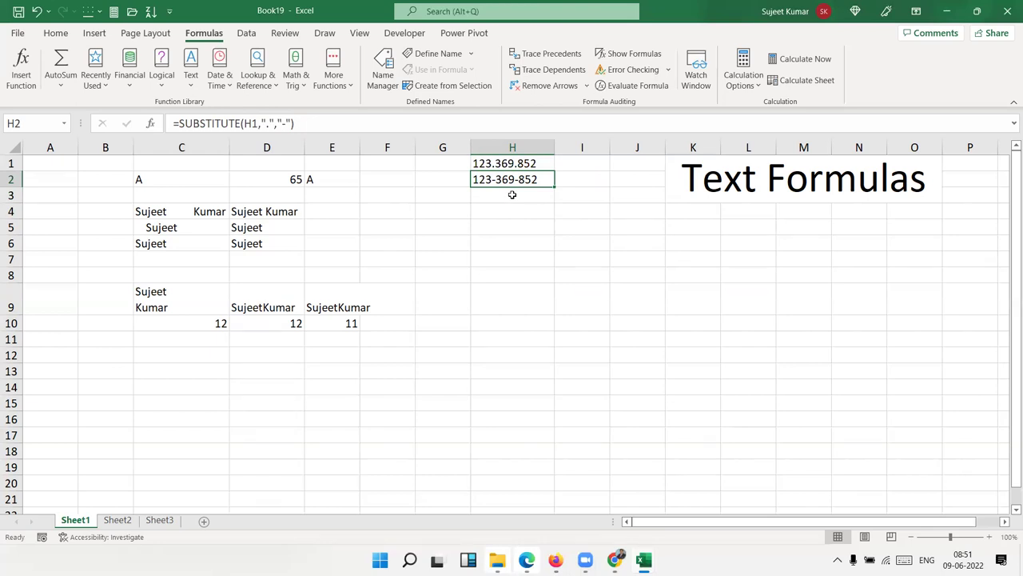
pyautogui.press('Up')
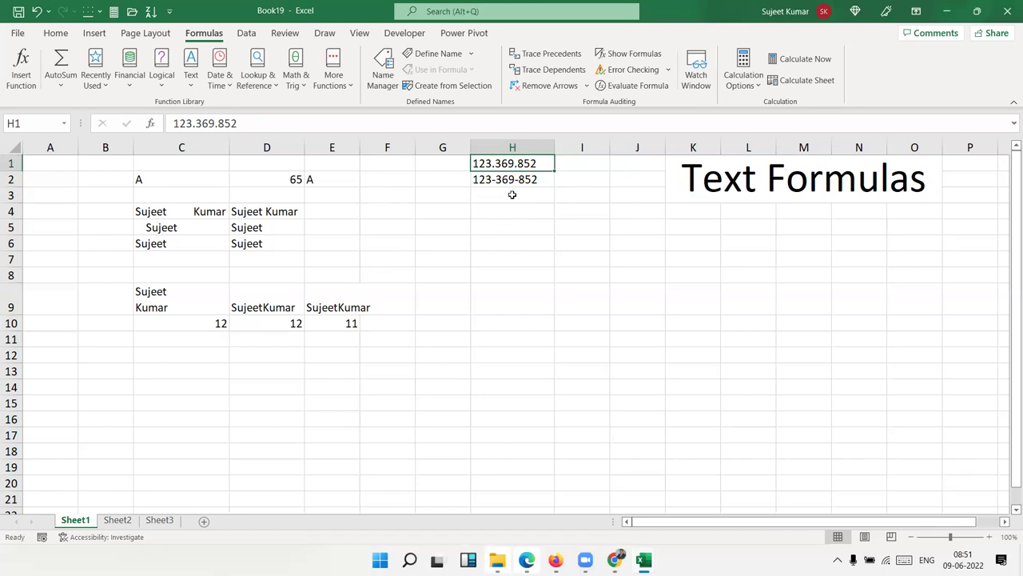
# Change H1 to 789.369.852 so H2 updates to 789-369-852
pyautogui.write('789.36')
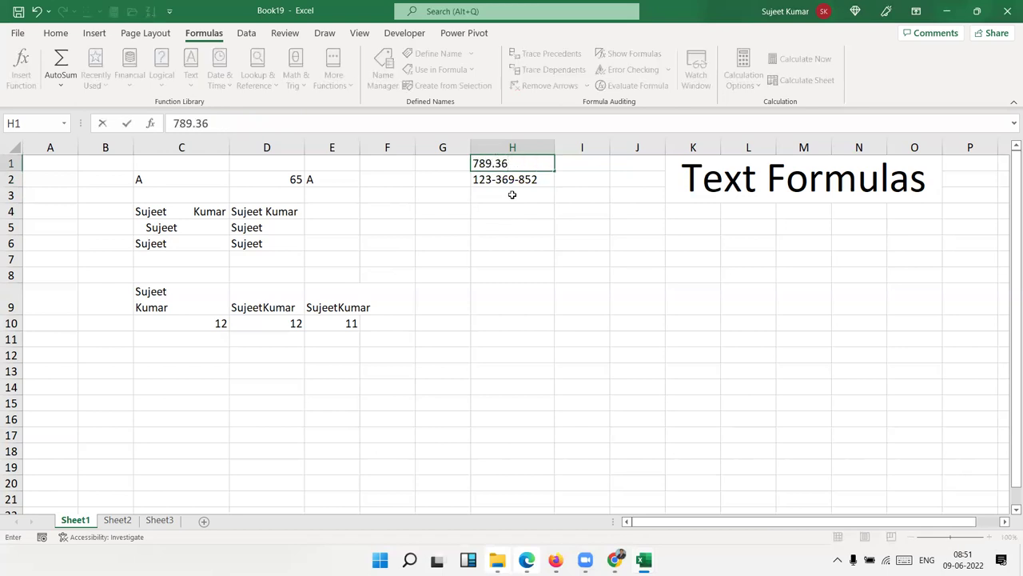
pyautogui.write('9.852')
pyautogui.press('Return')
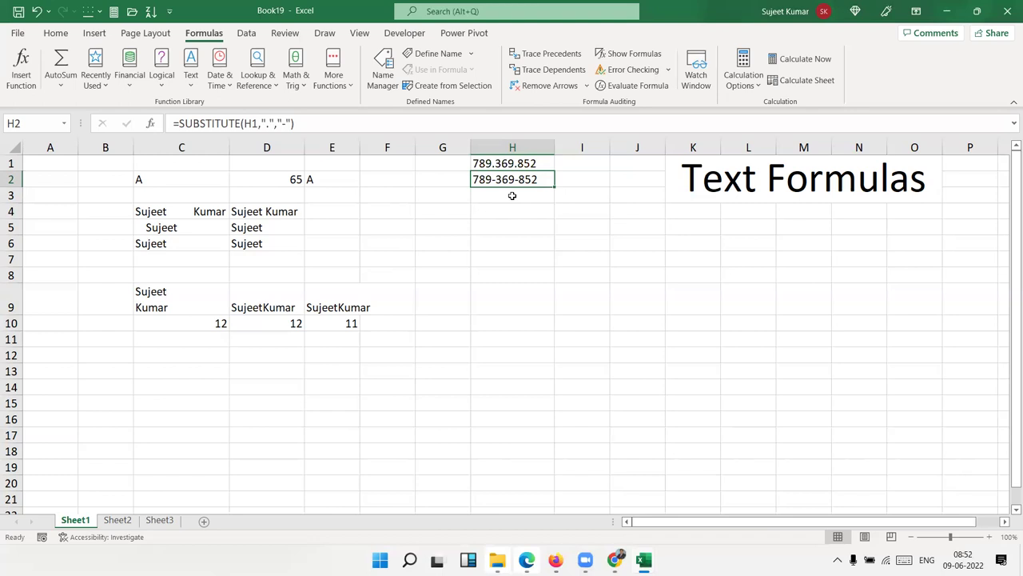
pyautogui.click(499, 243)
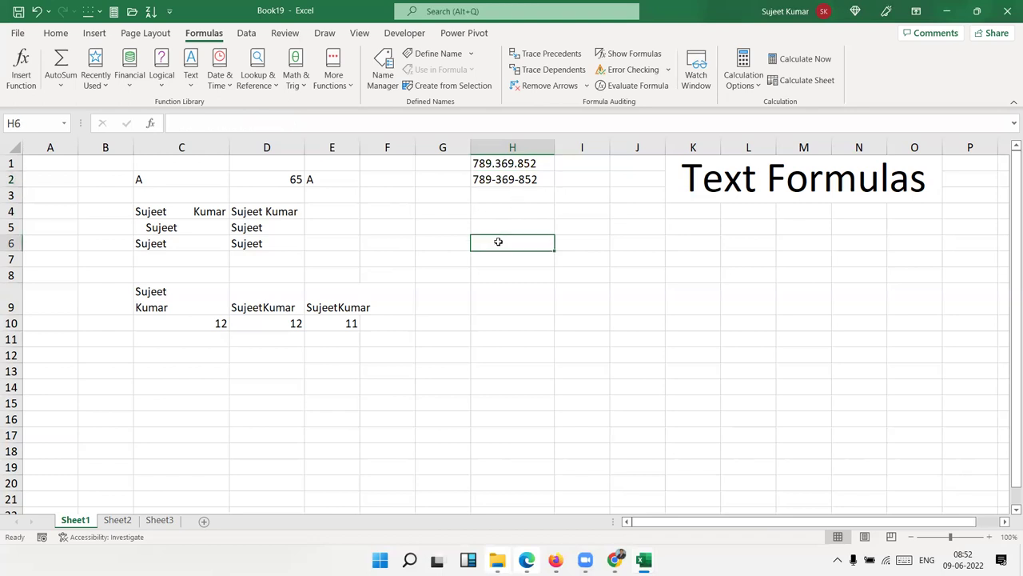
pyautogui.write('20')
pyautogui.press('Tab')
pyautogui.write('30')
pyautogui.press('Return')
pyautogui.press('Up')
pyautogui.press('Right')
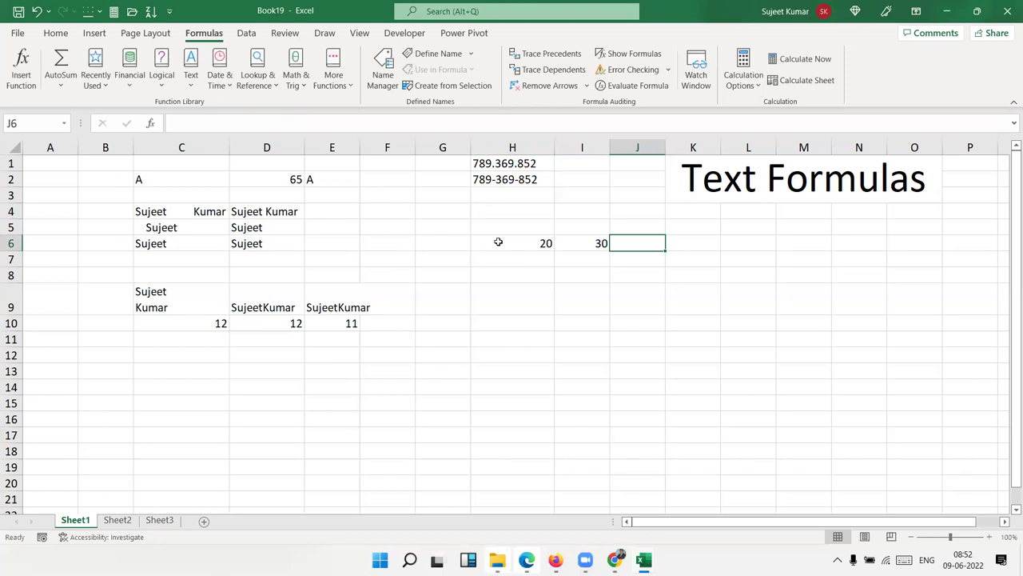
pyautogui.write('50')
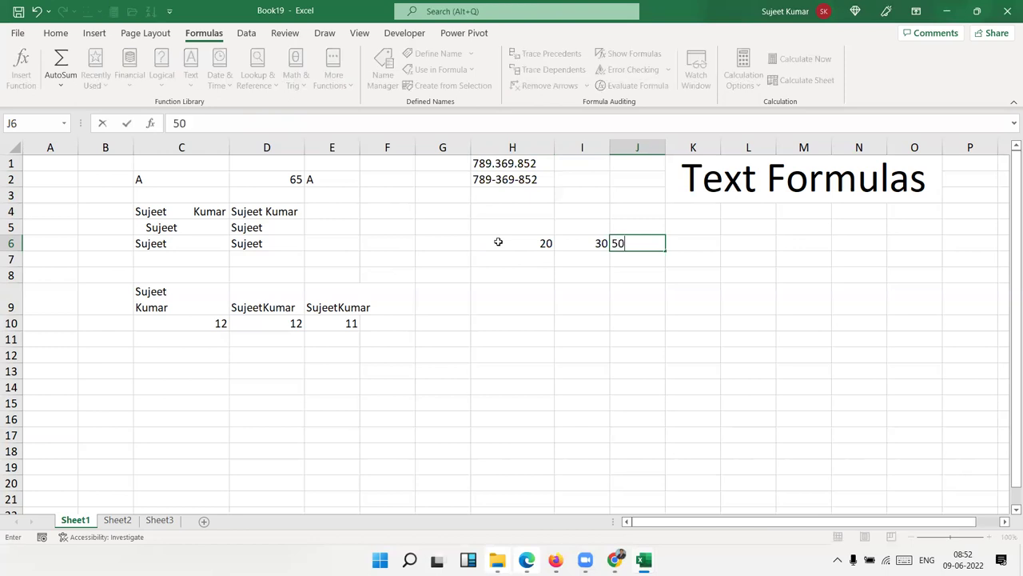
pyautogui.press('Return')
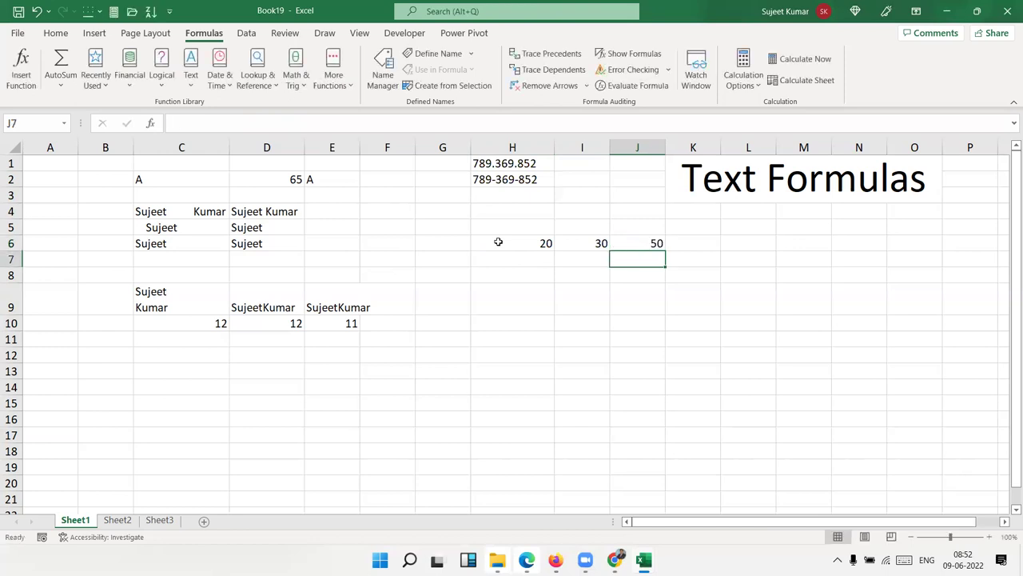
pyautogui.press('Up')
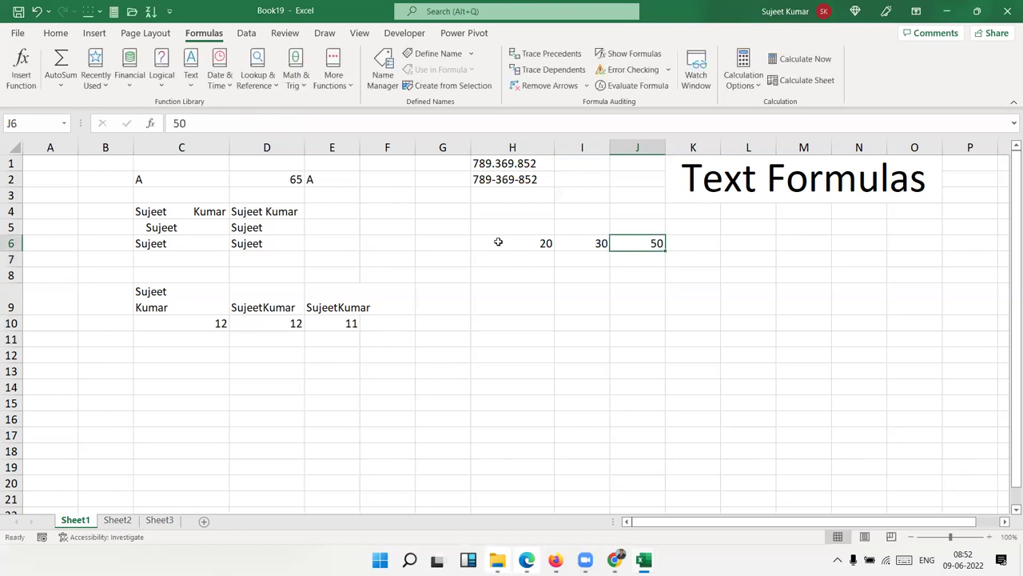
pyautogui.press('Left')
pyautogui.write('40')
pyautogui.press('Return')
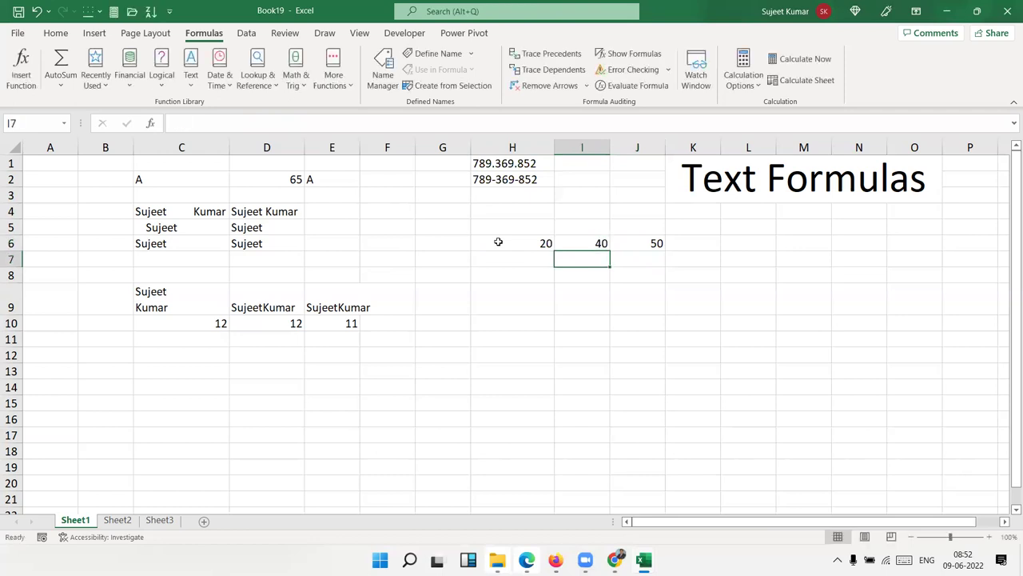
pyautogui.press('Up')
pyautogui.press('Right')
pyautogui.press('Down')
pyautogui.press('Up')
pyautogui.write('60')
pyautogui.press('Return')
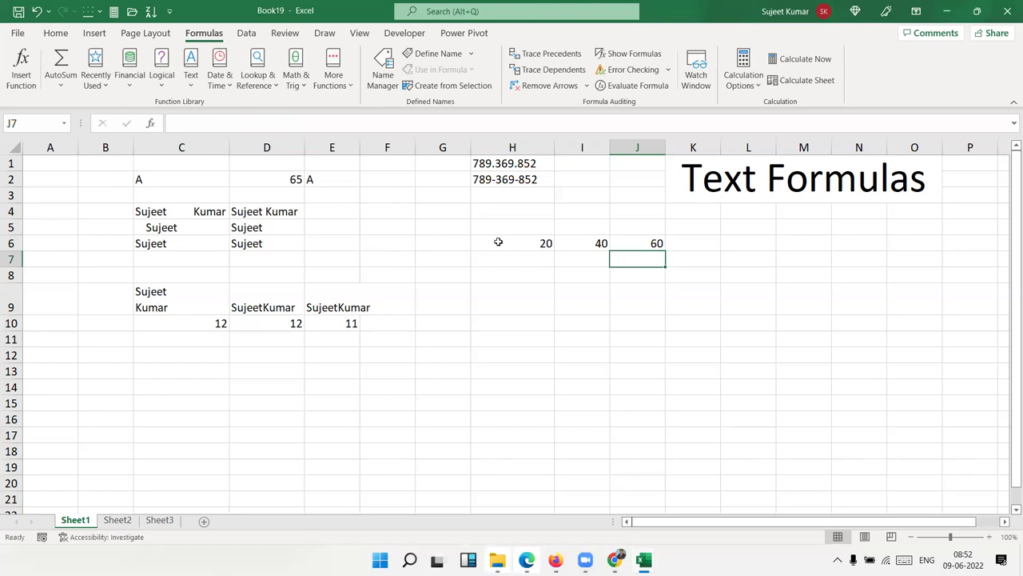
pyautogui.press('Up')
pyautogui.write('=')
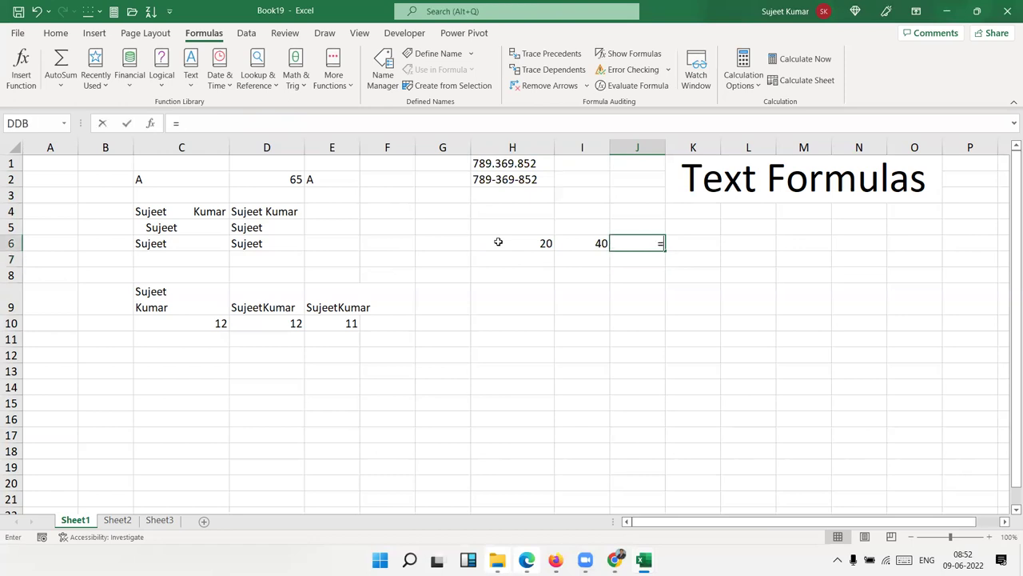
pyautogui.click(498, 241)
pyautogui.write('+')
pyautogui.press('Left')
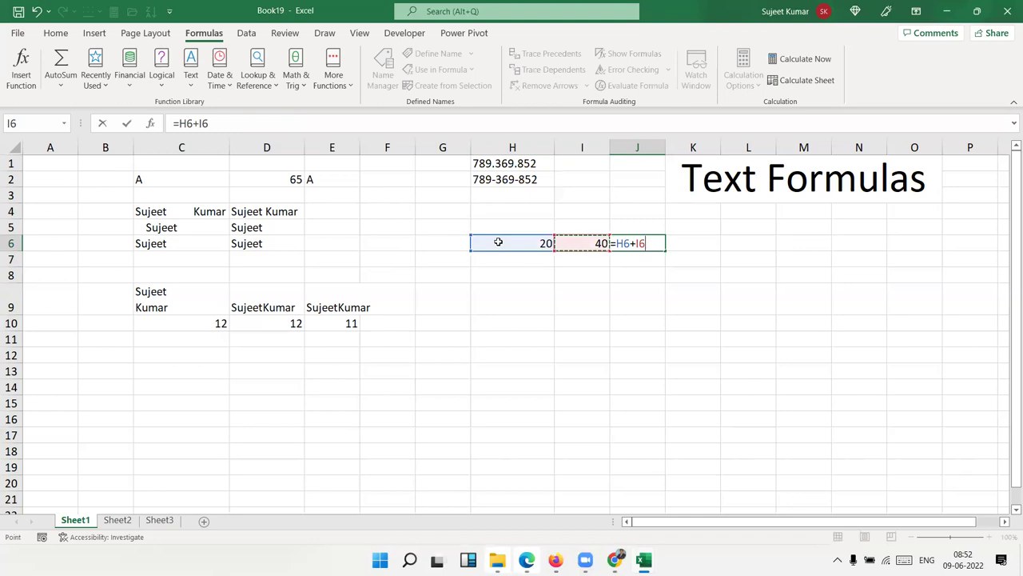
pyautogui.press('Return')
pyautogui.press('Up')
pyautogui.press('Left')
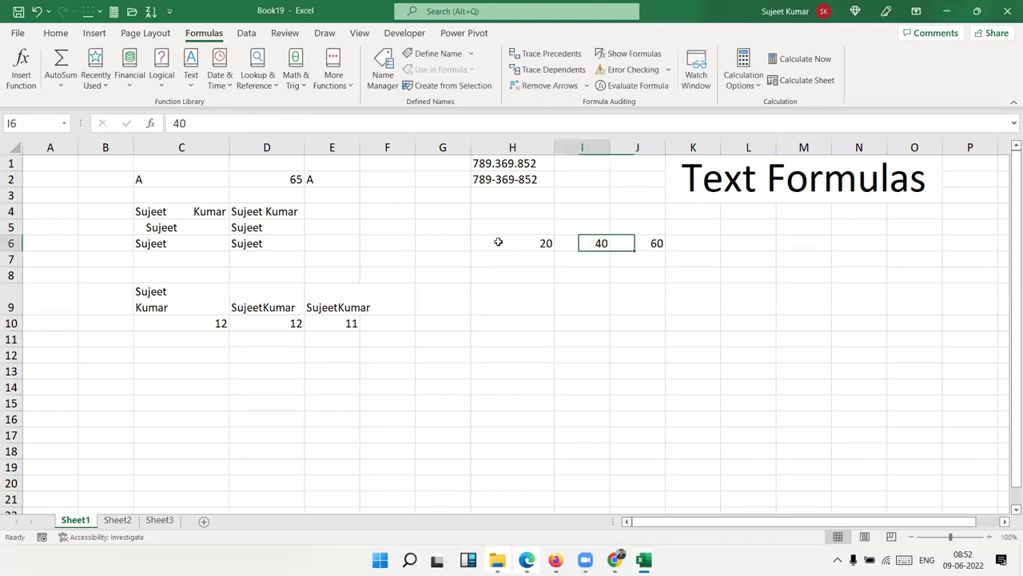
pyautogui.write('30')
pyautogui.press('Return')
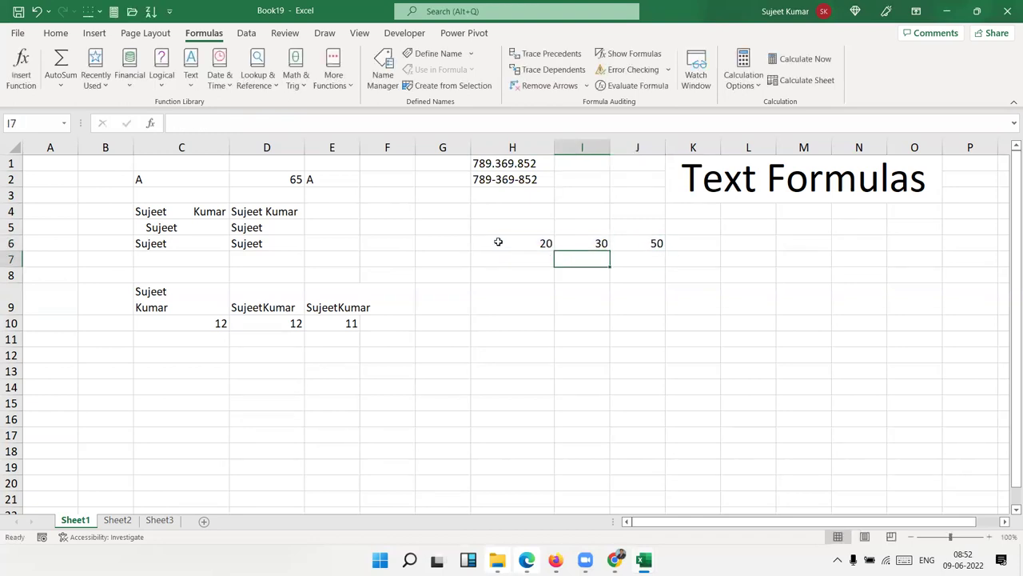
pyautogui.moveTo(498, 241); pyautogui.dragTo(637, 257)
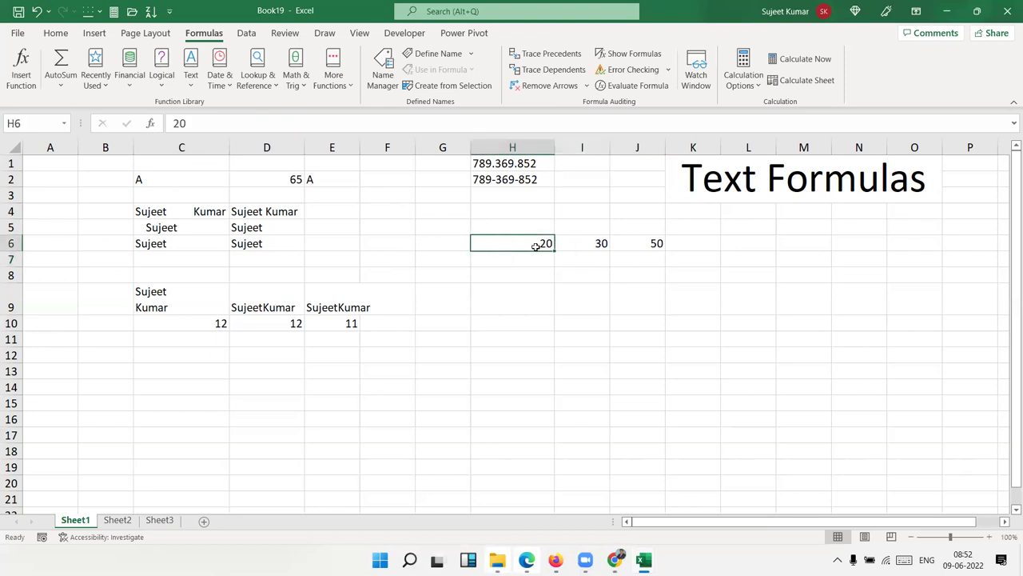
pyautogui.press('Delete')
pyautogui.press('Left')
pyautogui.press('Up')
pyautogui.press('Up')
pyautogui.press('Up')
pyautogui.press('Up')
pyautogui.press('Up')
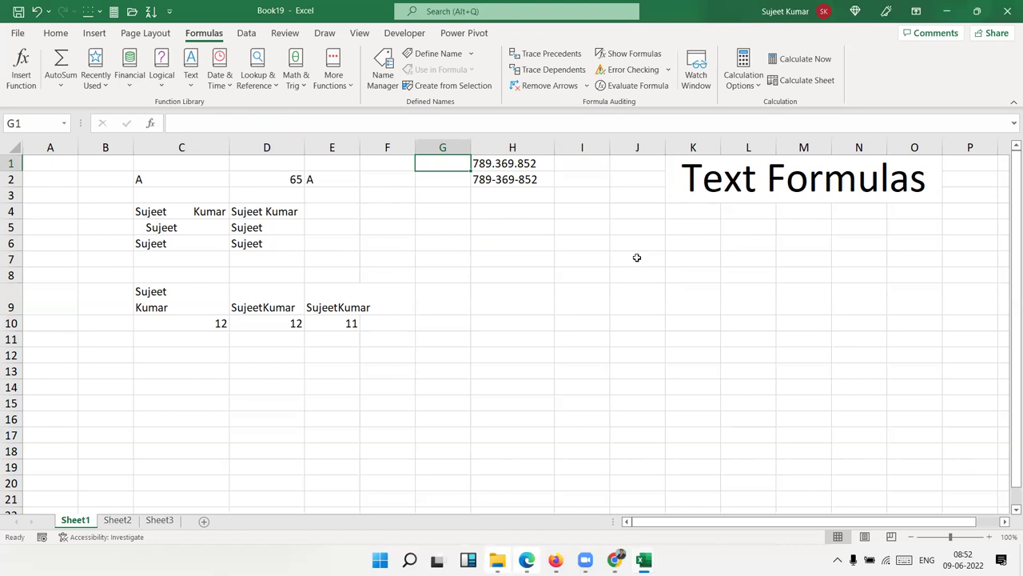
pyautogui.press('Right')
pyautogui.press('Right')
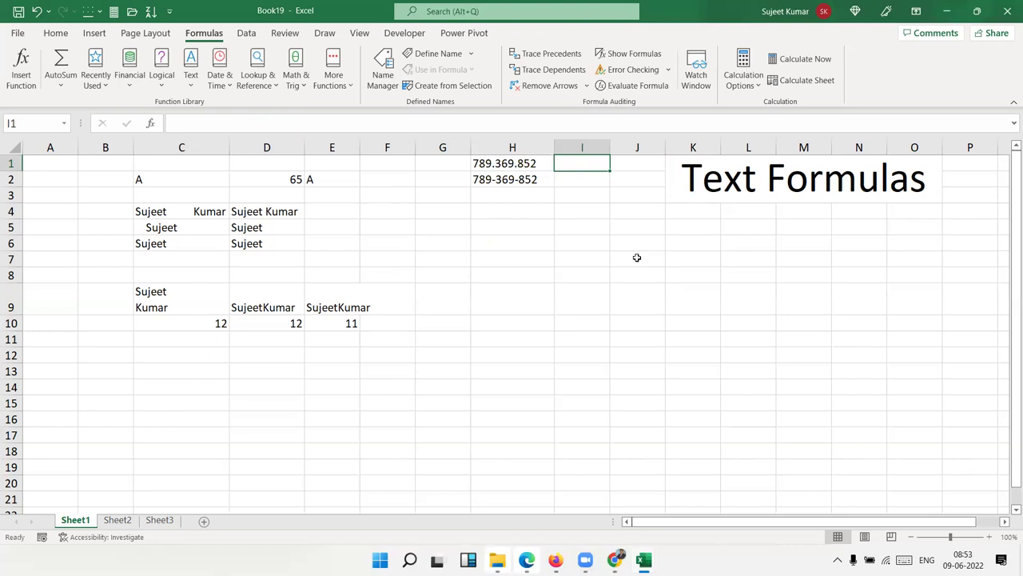
pyautogui.press('Down')
pyautogui.press('Left')
pyautogui.press('Up')
pyautogui.press('Down')
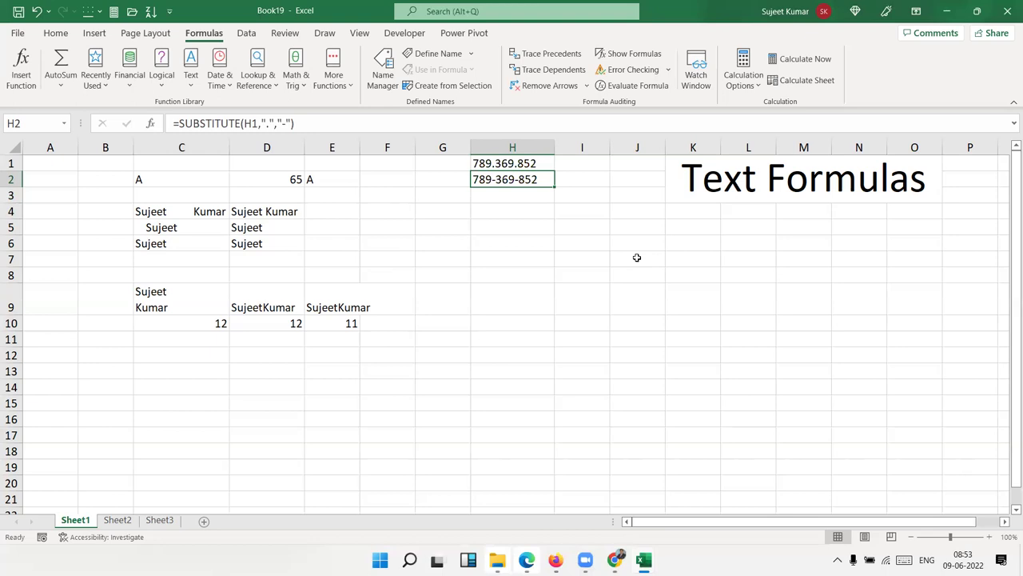
# In H3 start =REPLACE(H2,4,1 and dismiss the too-few-arguments warning
pyautogui.press('Return')
pyautogui.write('=')
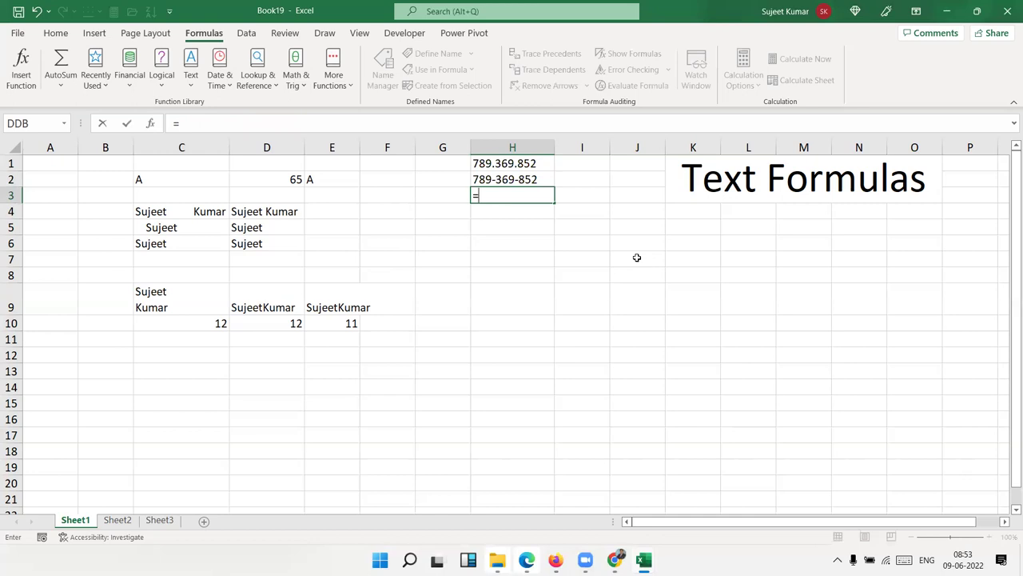
pyautogui.write('re')
pyautogui.press('Down')
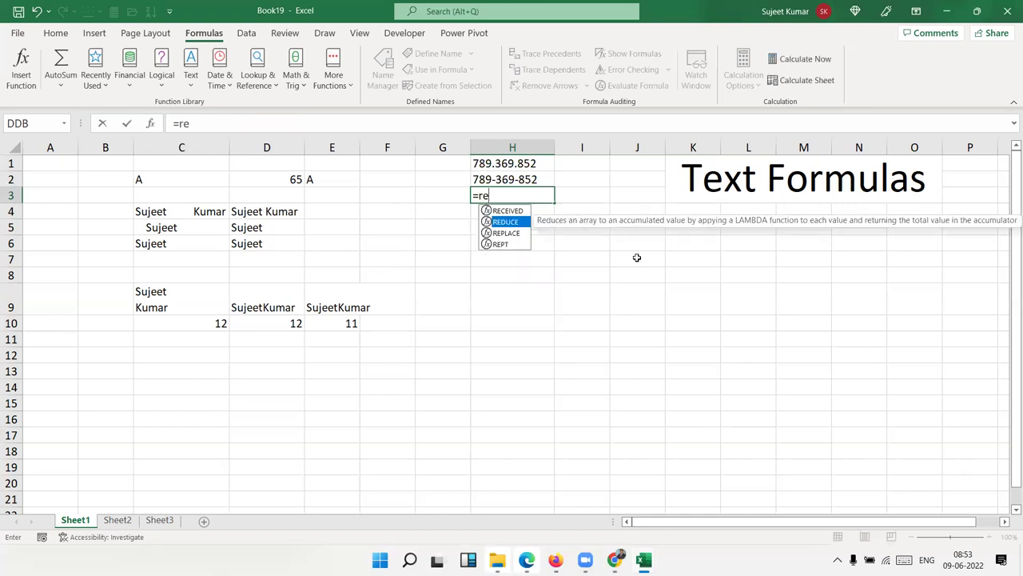
pyautogui.press('Down')
pyautogui.press('Tab')
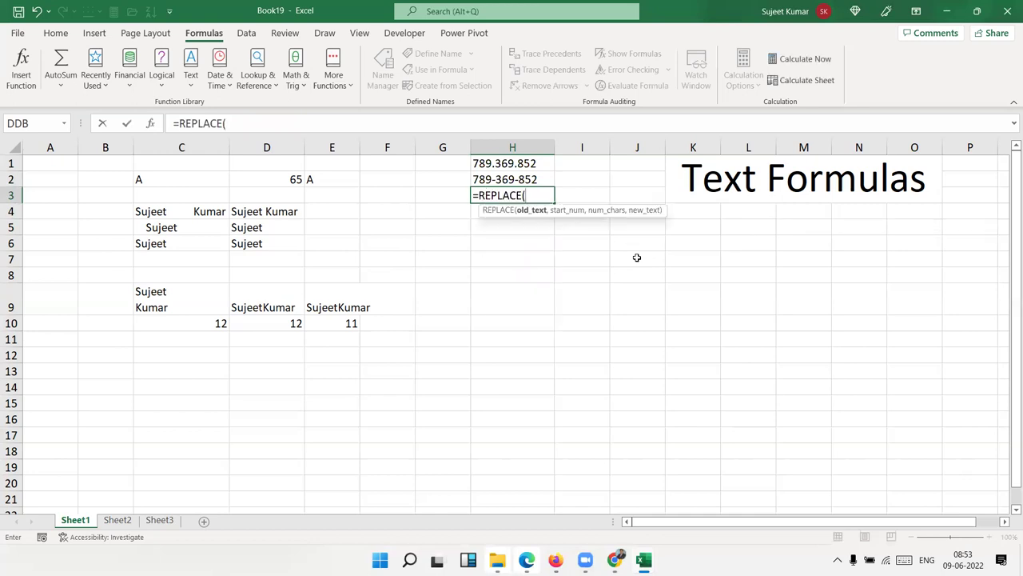
pyautogui.press('Up')
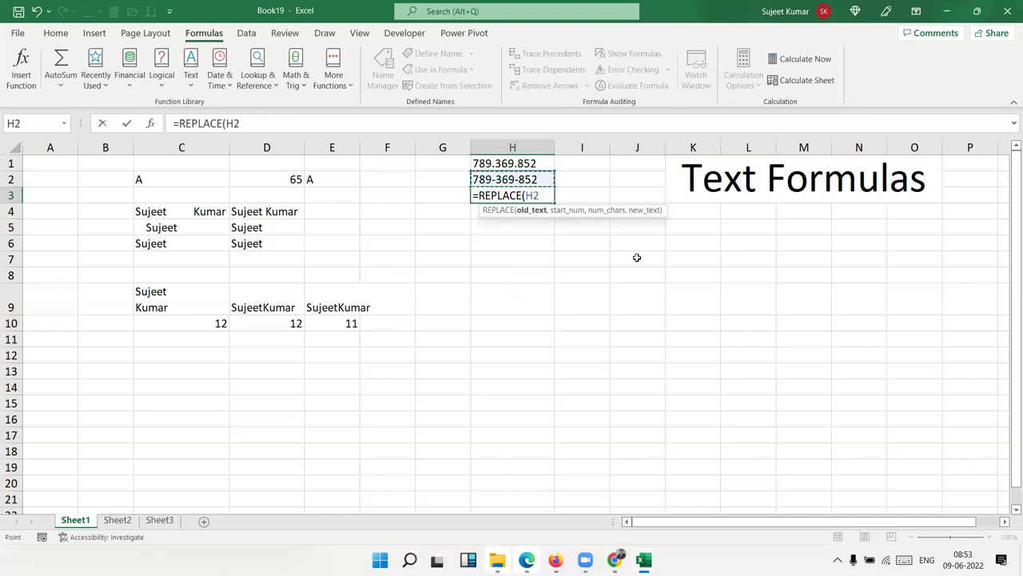
pyautogui.write(',')
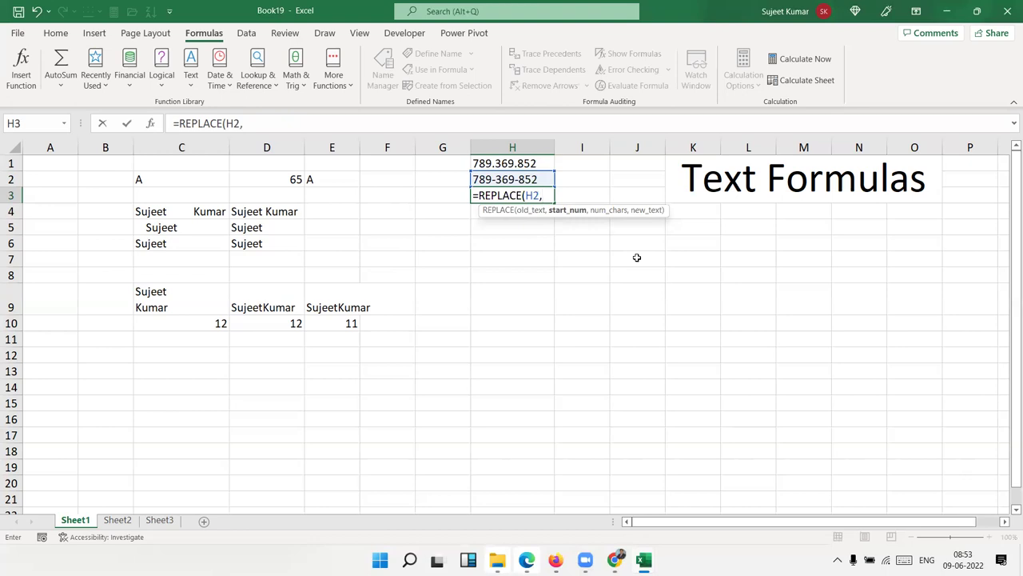
pyautogui.write('3')
pyautogui.press('BackSpace')
pyautogui.write('4,1')
pyautogui.press('Return')
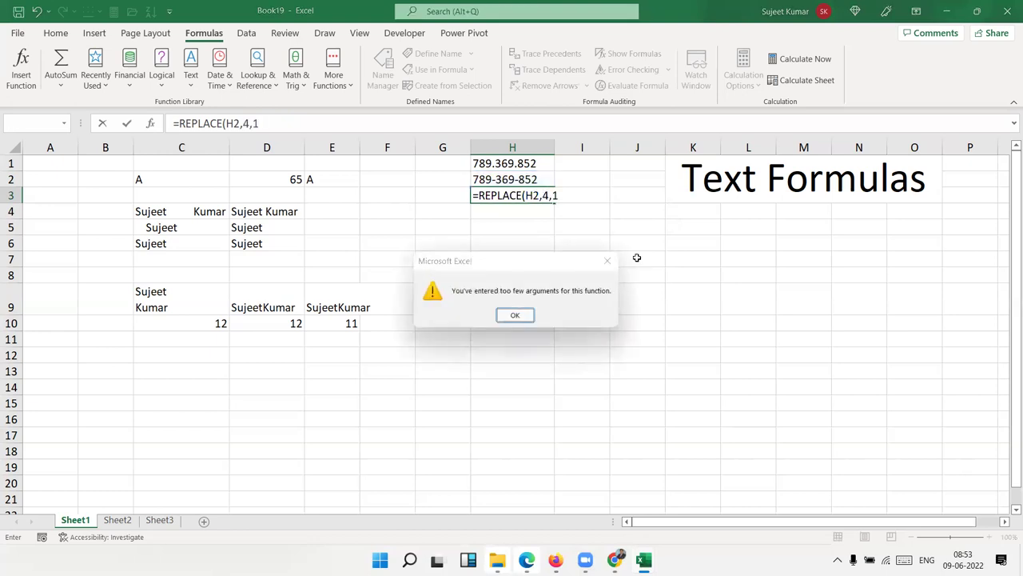
pyautogui.press('Return')
# Finish the formula with "/" so H3 shows 789/369-852, then recheck it
pyautogui.write(',"/"')
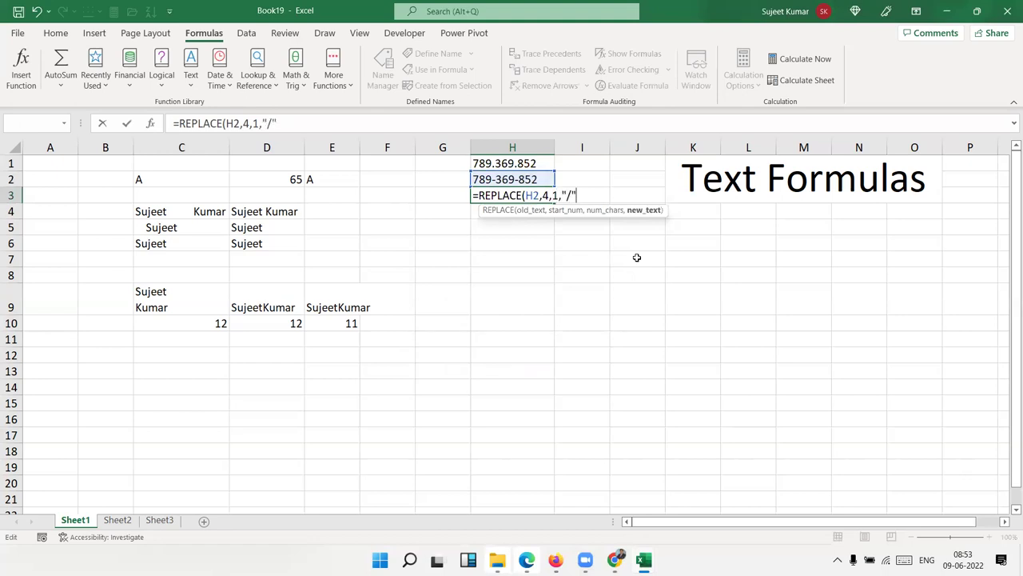
pyautogui.press('Return')
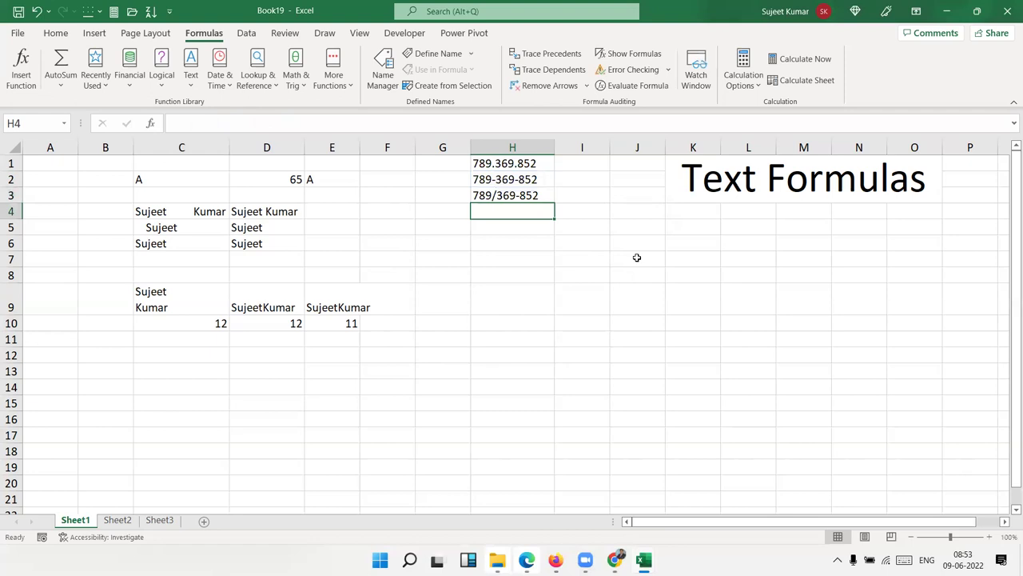
pyautogui.press('Up')
pyautogui.doubleClick(510, 195)
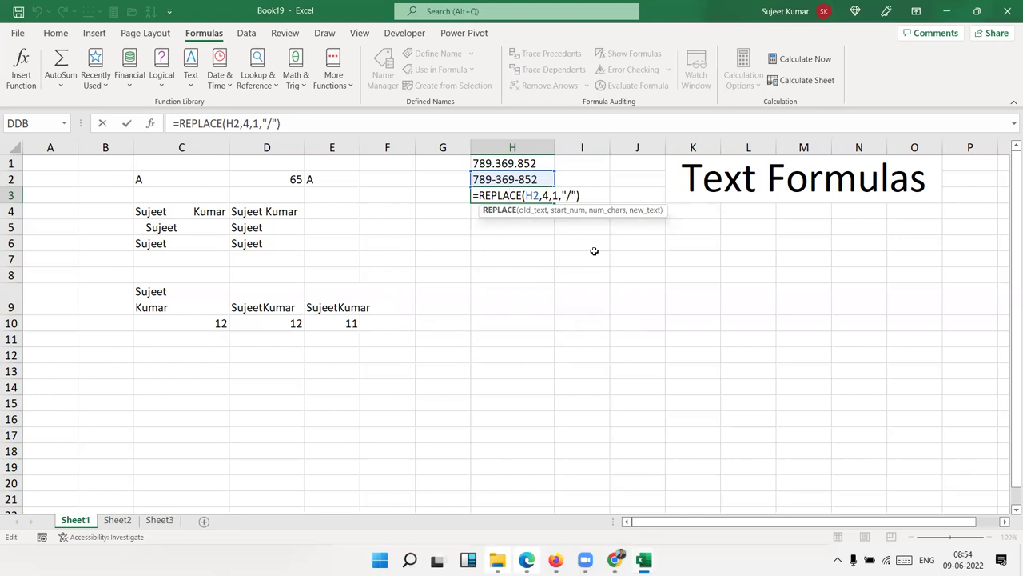
pyautogui.press('Return')
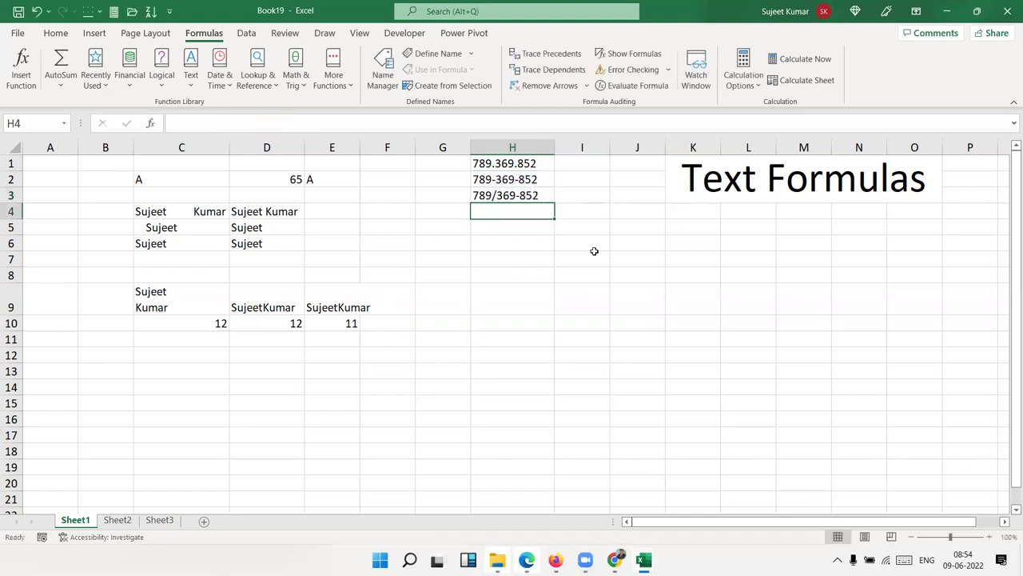
# On Sheet2, type the first sample e-mail-style address into A1
pyautogui.click(118, 520)
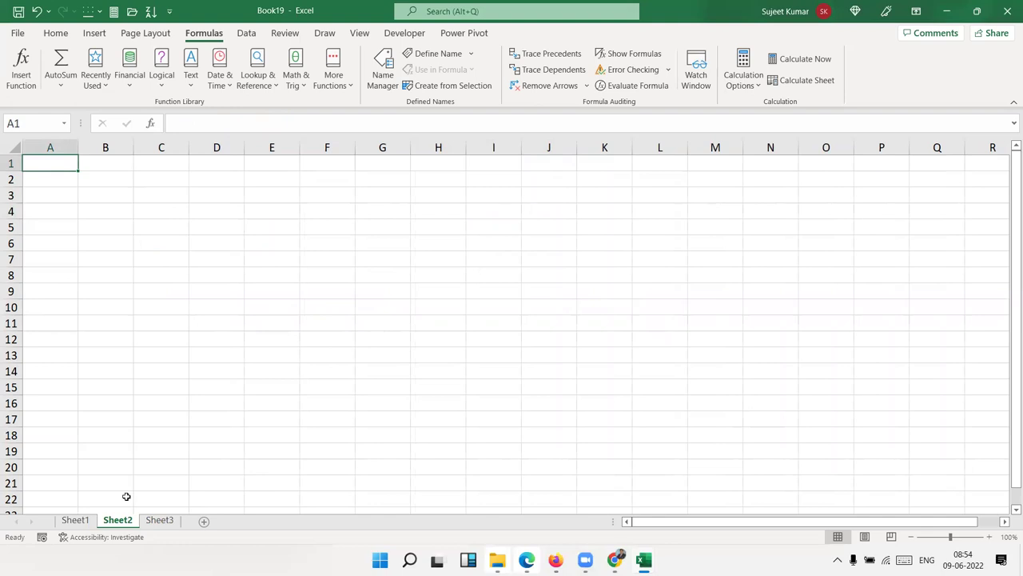
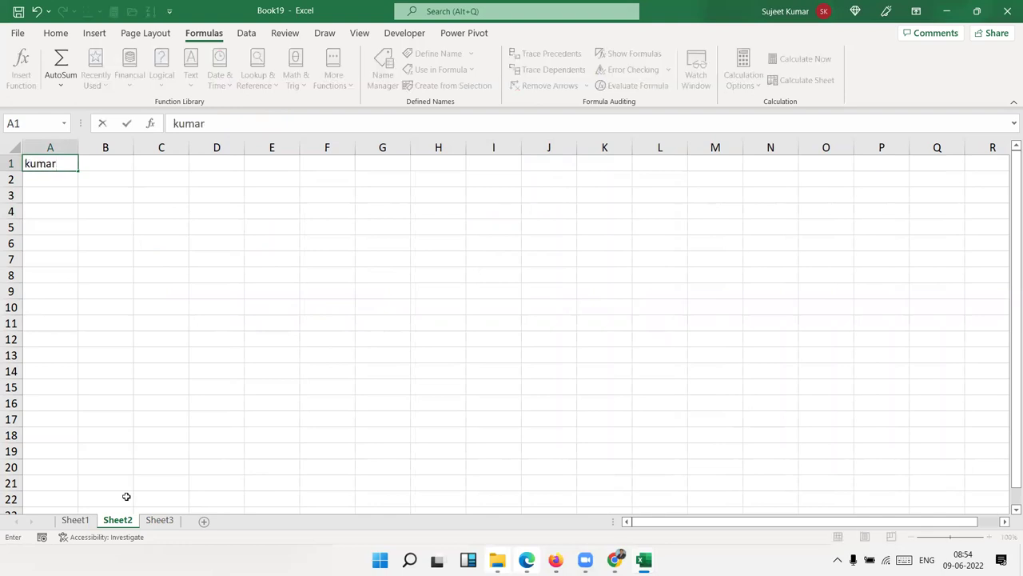
pyautogui.press('Return')
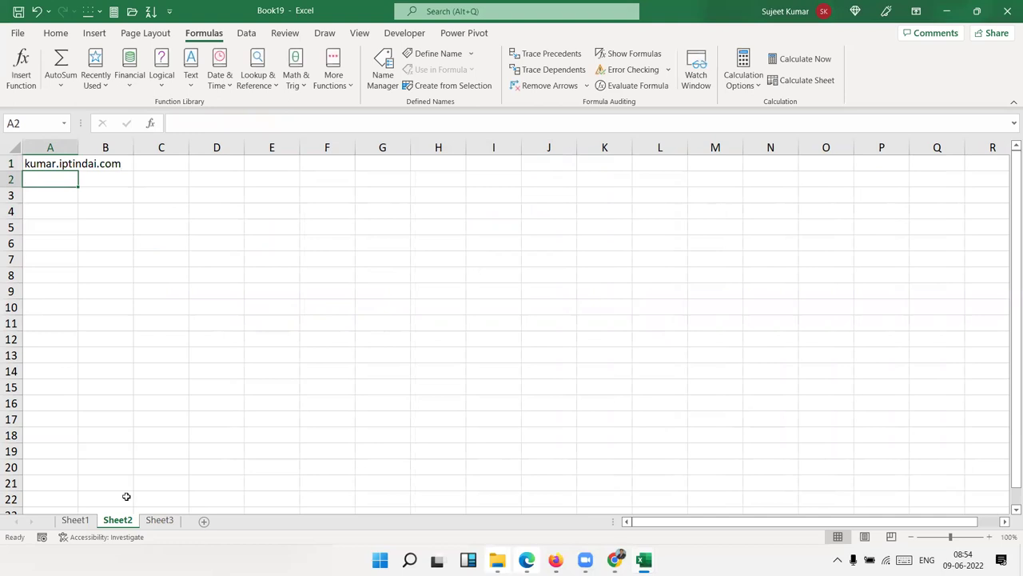
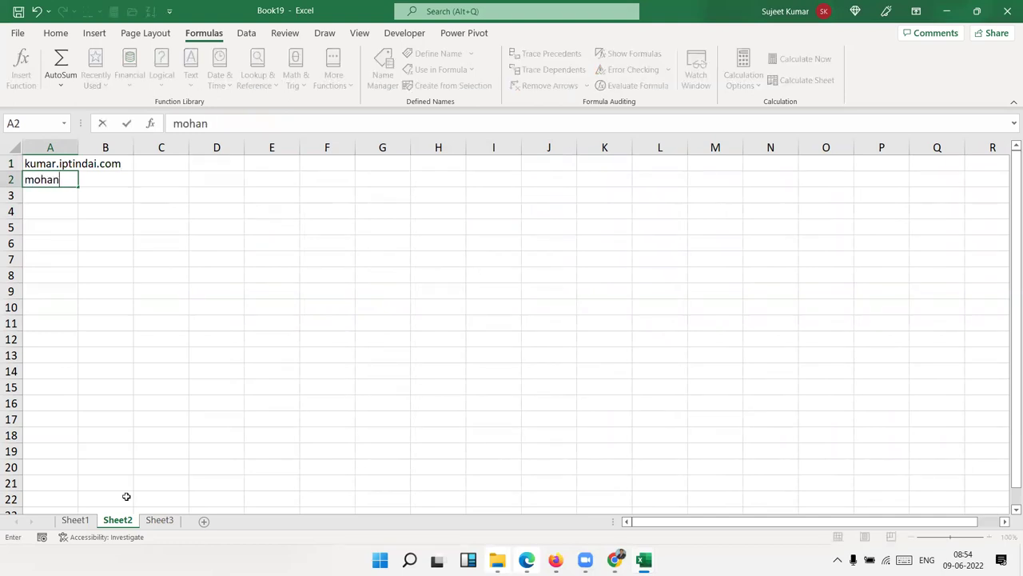
# Enter a second address in A2 with a hyphen instead of @, then AutoFit column A
pyautogui.press('Return')
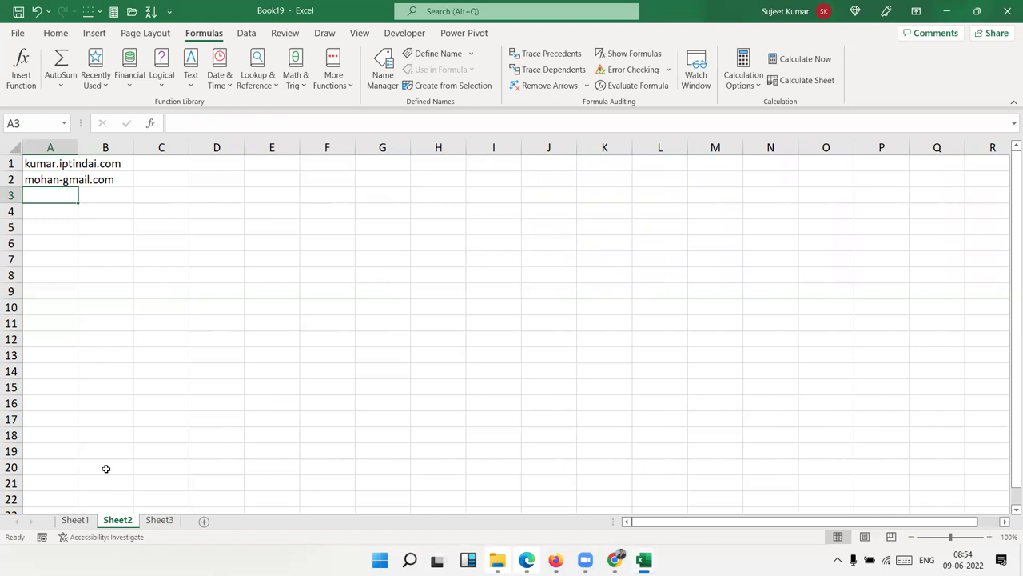
pyautogui.doubleClick(78, 147)
pyautogui.click(64, 165)
pyautogui.click(63, 179)
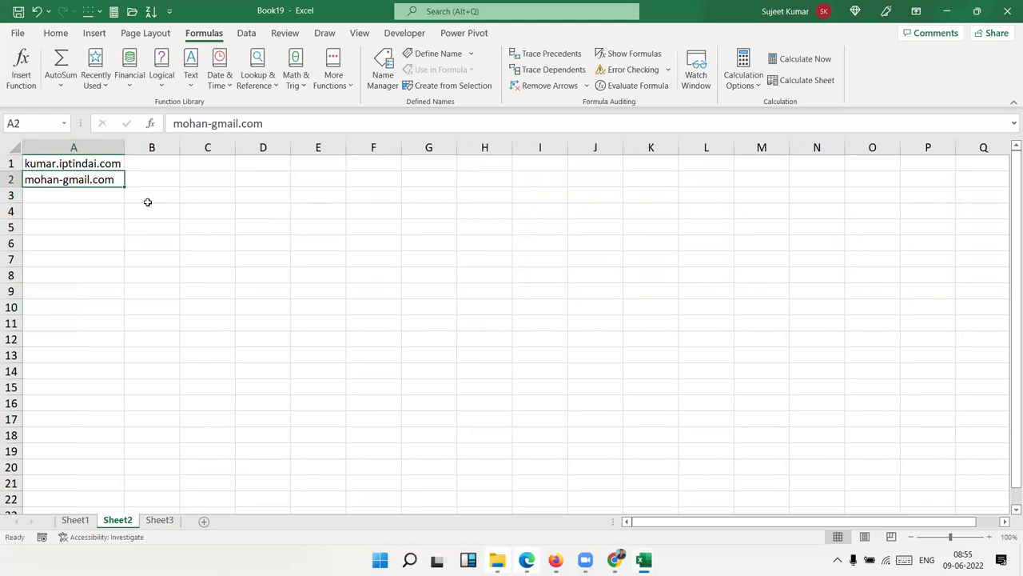
pyautogui.hotkey('shift', 'Up')
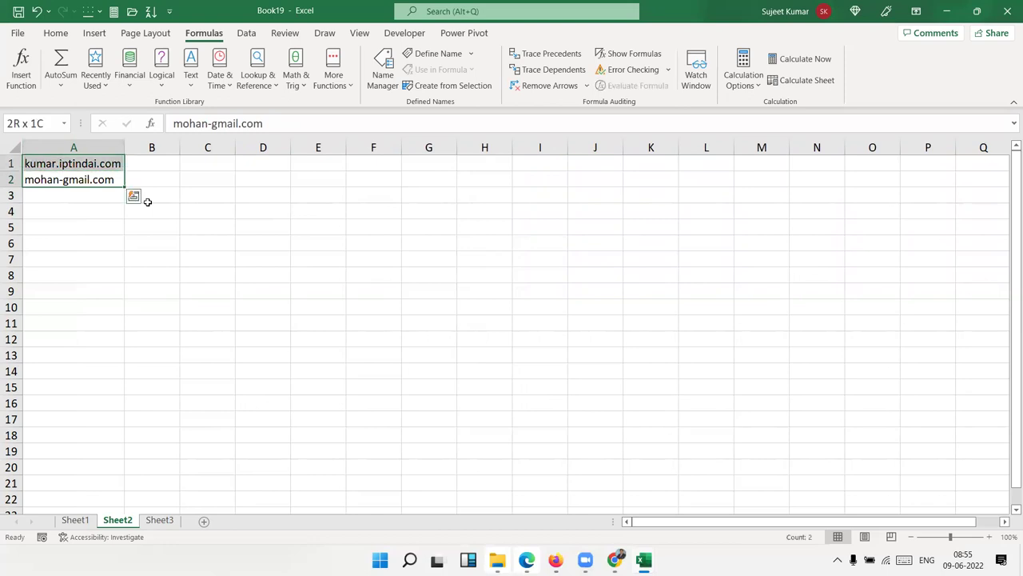
pyautogui.hotkey('ctrl', 'h')
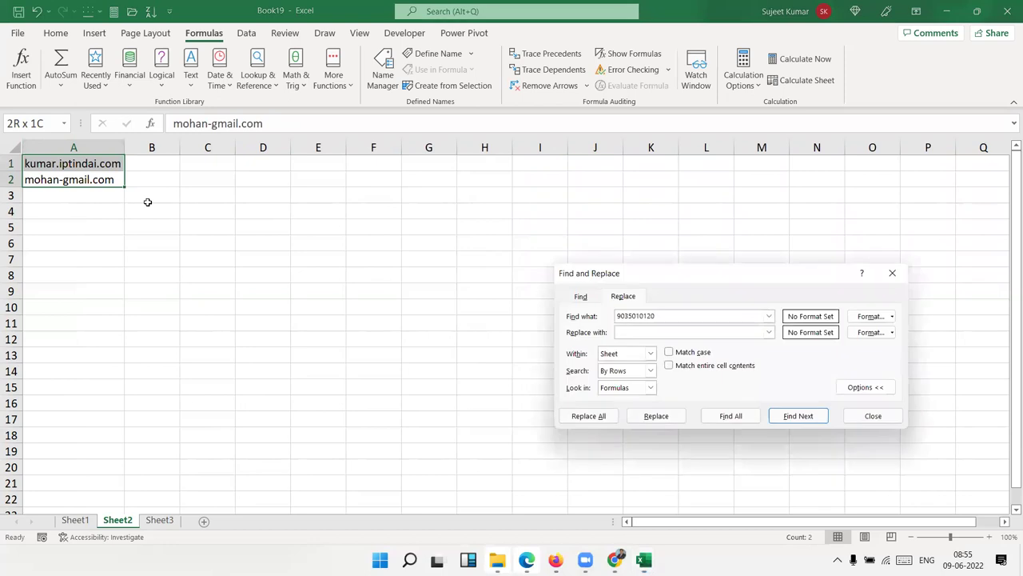
pyautogui.press('Escape')
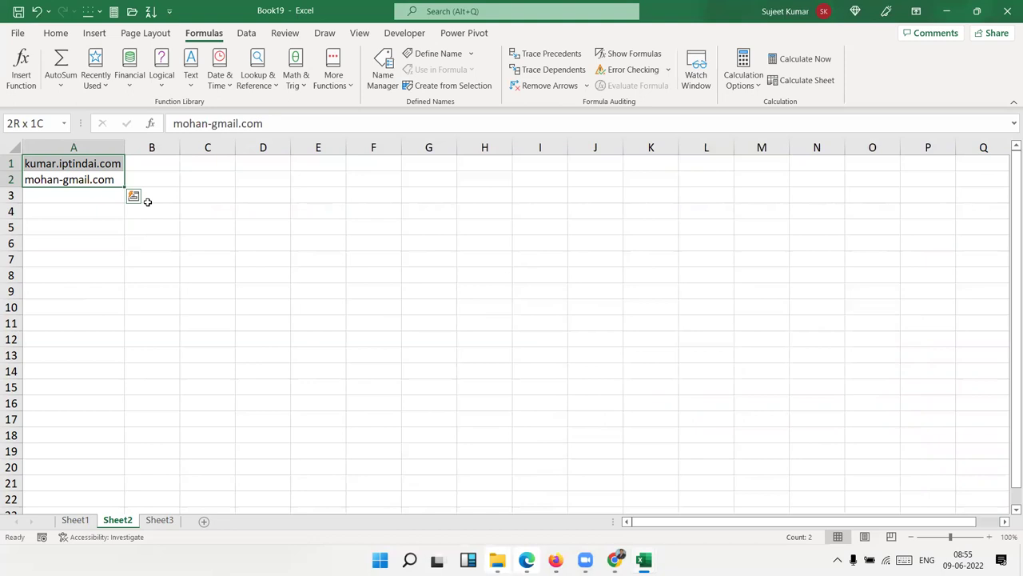
pyautogui.press('Right')
pyautogui.press('Up')
# Enter =REPLACE(A1,6,1,"@") in B1 and fill it down to B2 with Ctrl+D
pyautogui.write('=')
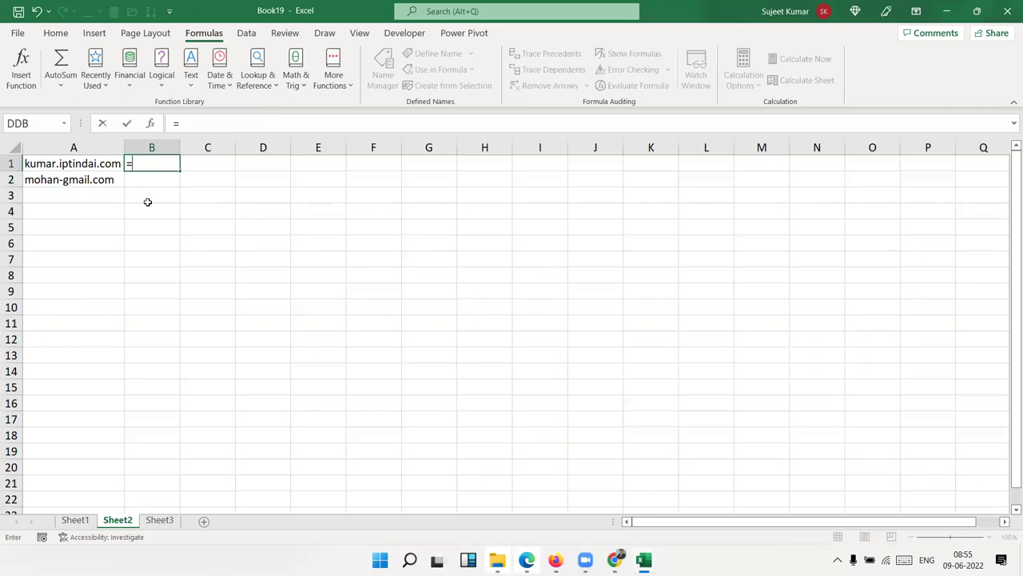
pyautogui.write('re')
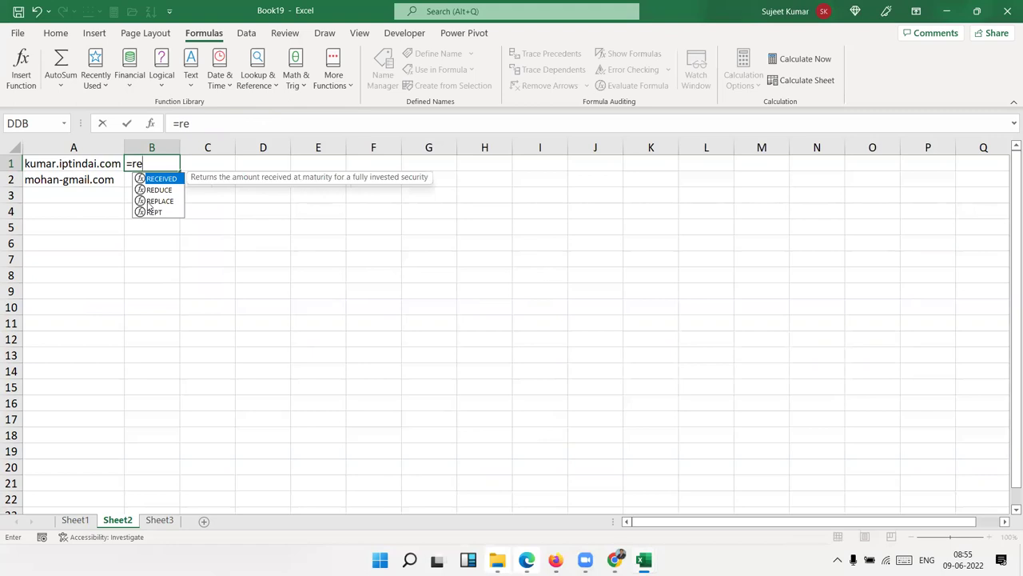
pyautogui.write('pl')
pyautogui.press('Tab')
pyautogui.press('Left')
pyautogui.write(',')
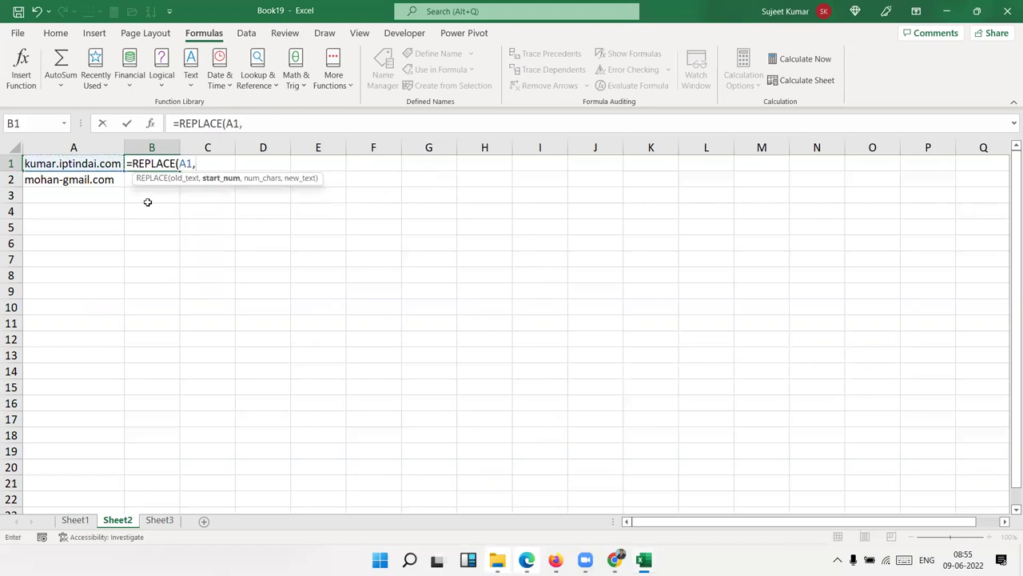
pyautogui.write('6')
pyautogui.write(',')
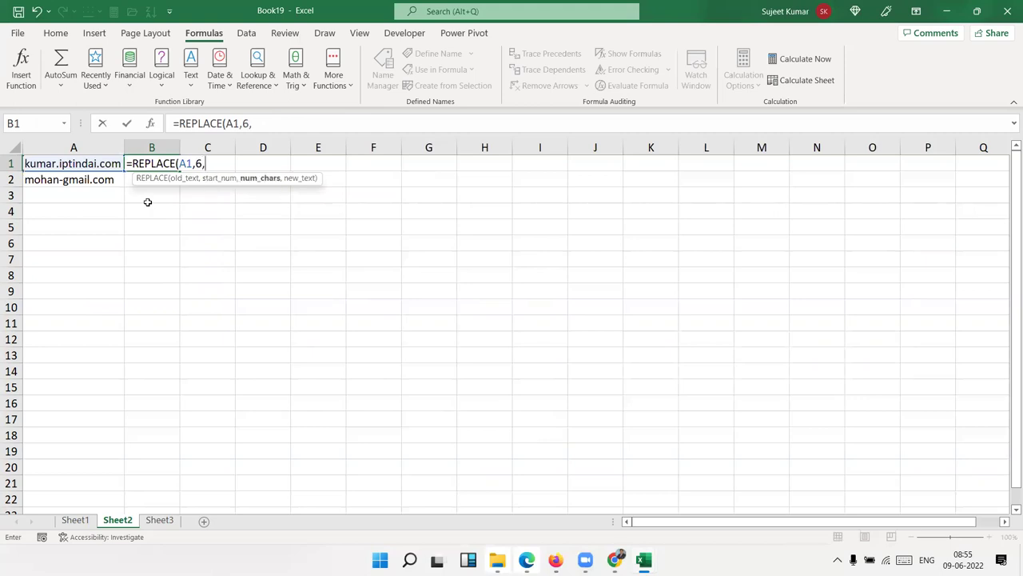
pyautogui.write('1,"@"')
pyautogui.press('Return')
pyautogui.press('Up')
pyautogui.hotkey('shift', 'Down')
pyautogui.hotkey('ctrl', 'd')
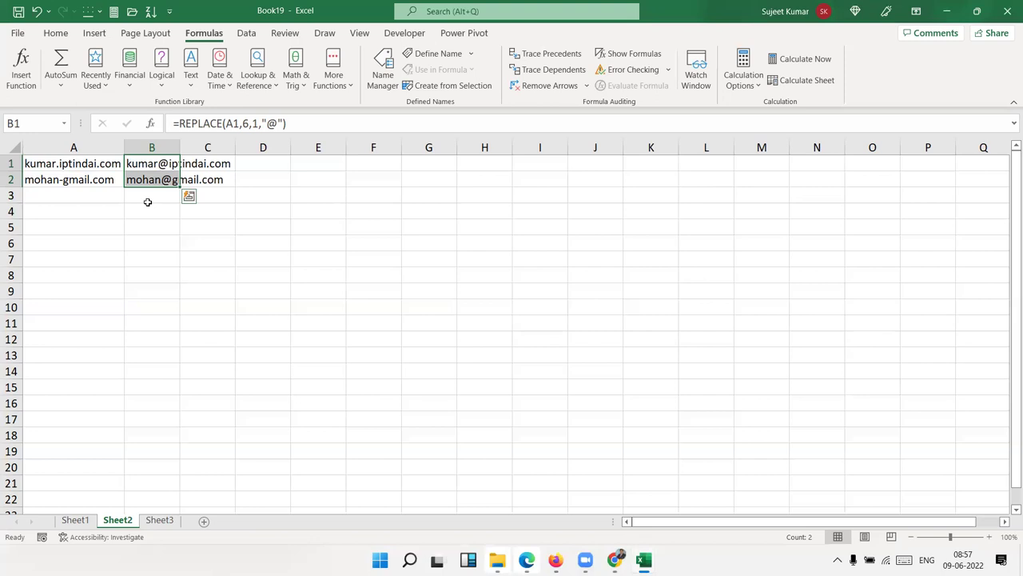
pyautogui.press('Right')
pyautogui.press('Right')
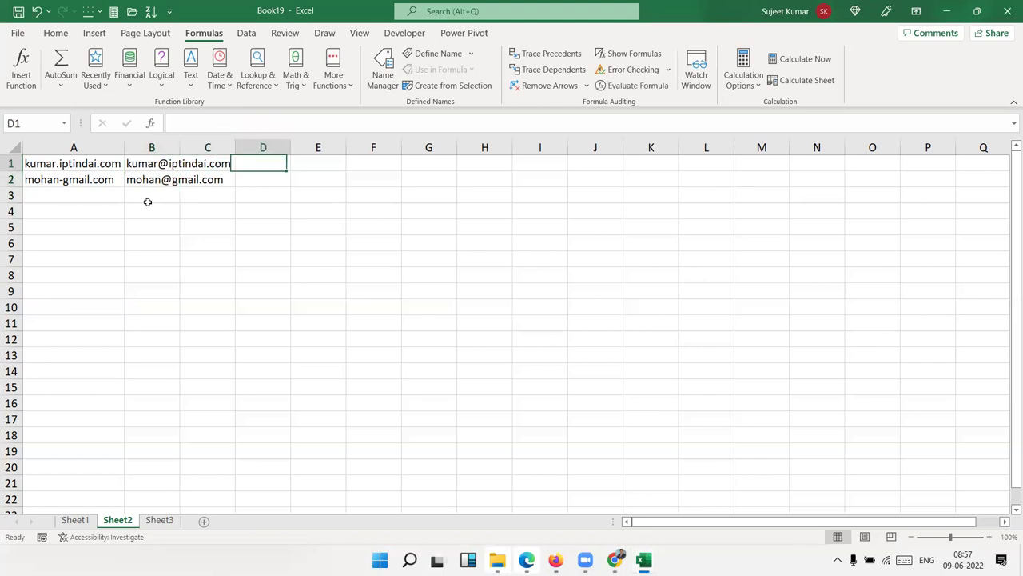
pyautogui.press('Right')
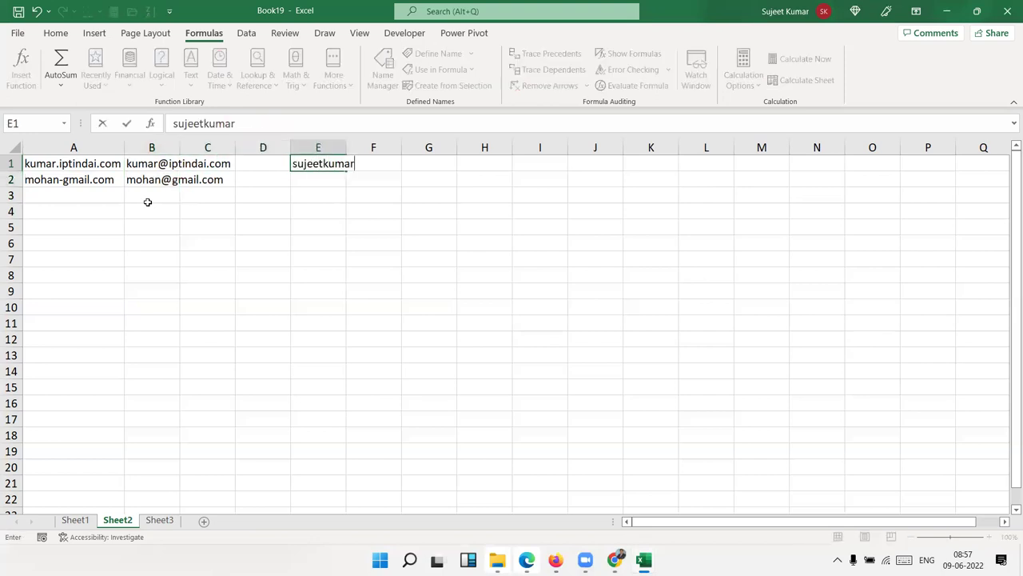
pyautogui.press('Tab')
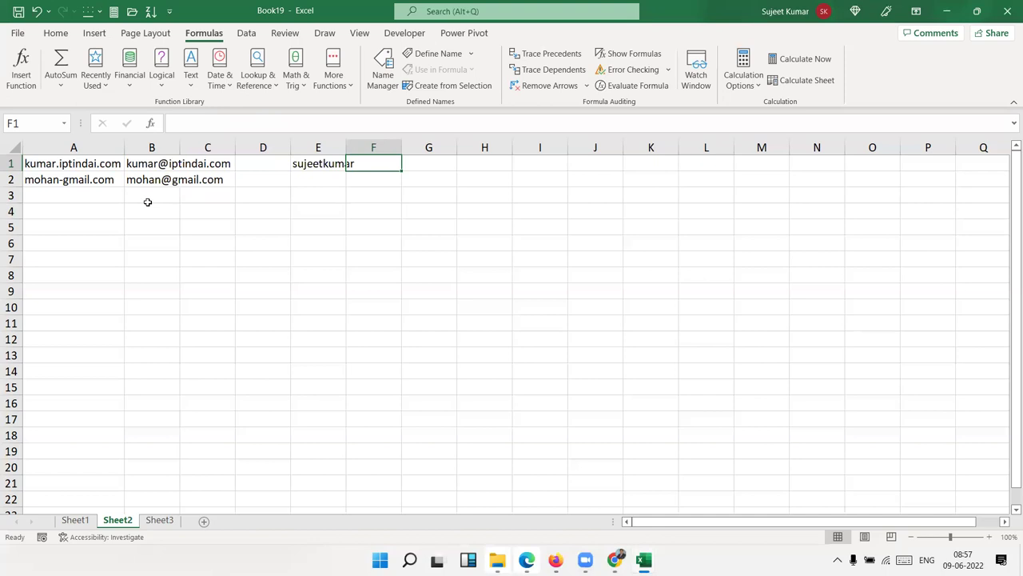
pyautogui.press('Left')
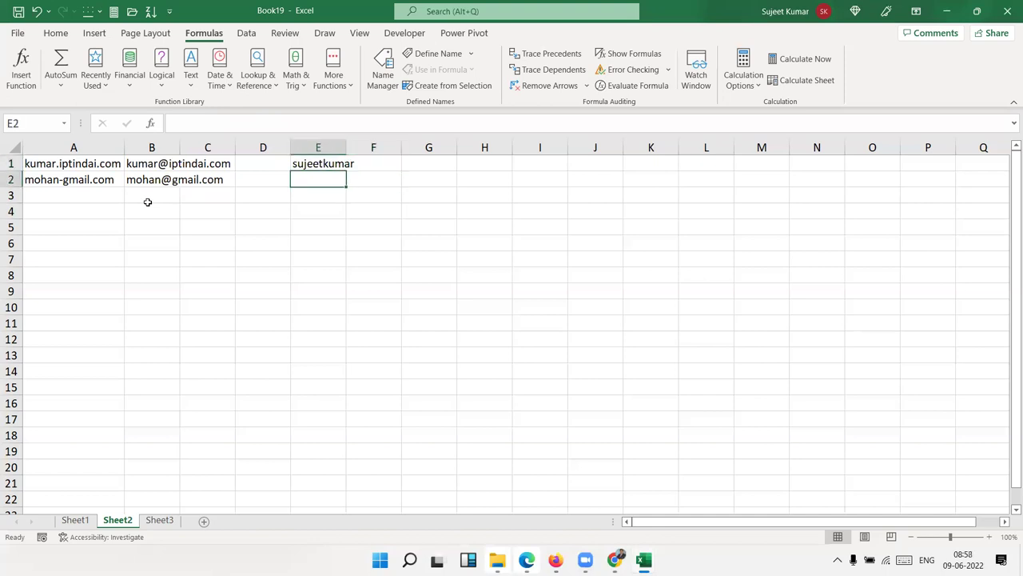
pyautogui.press('Delete')
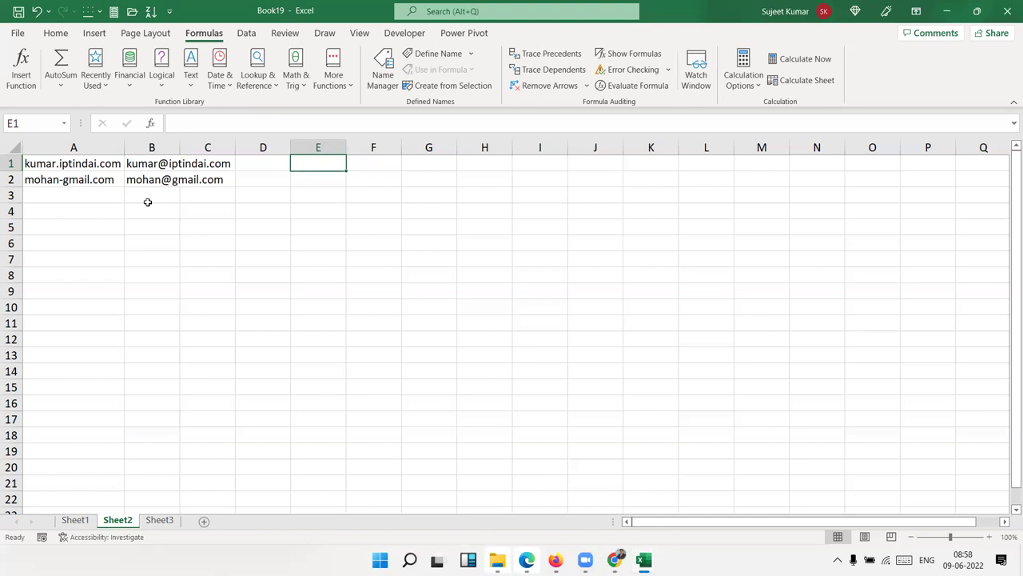
pyautogui.press('Left')
pyautogui.press('Left')
pyautogui.press('Left')
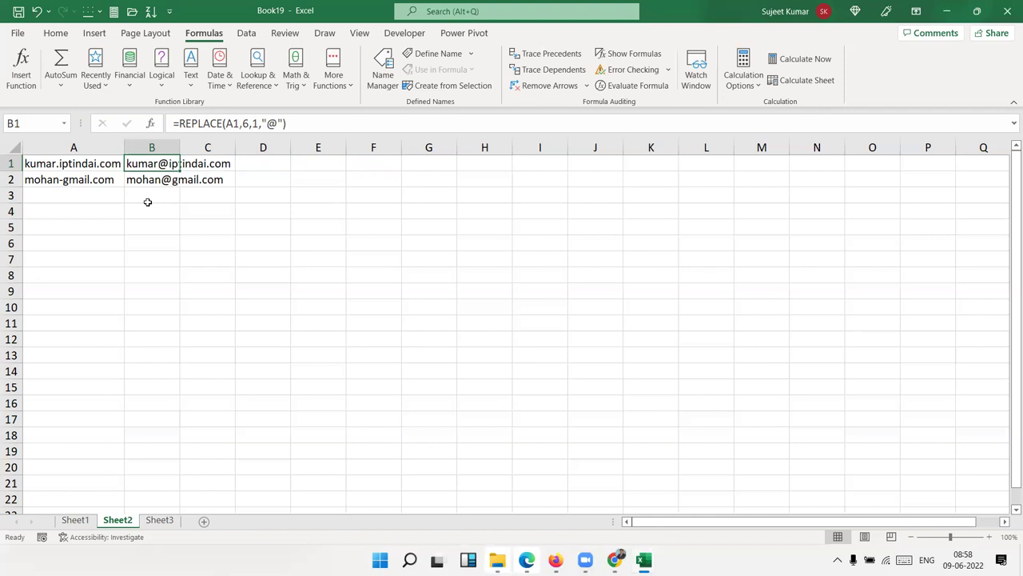
# AutoFit column B and enter =SUBSTITUTE(A1,"-","@") in C1
pyautogui.doubleClick(180, 147)
pyautogui.click(271, 164)
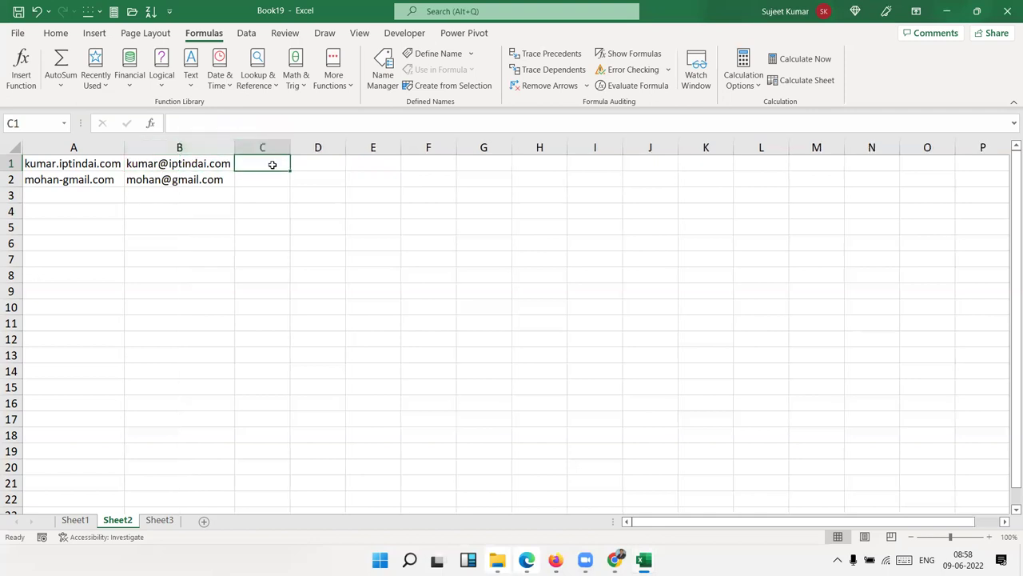
pyautogui.write('=sub')
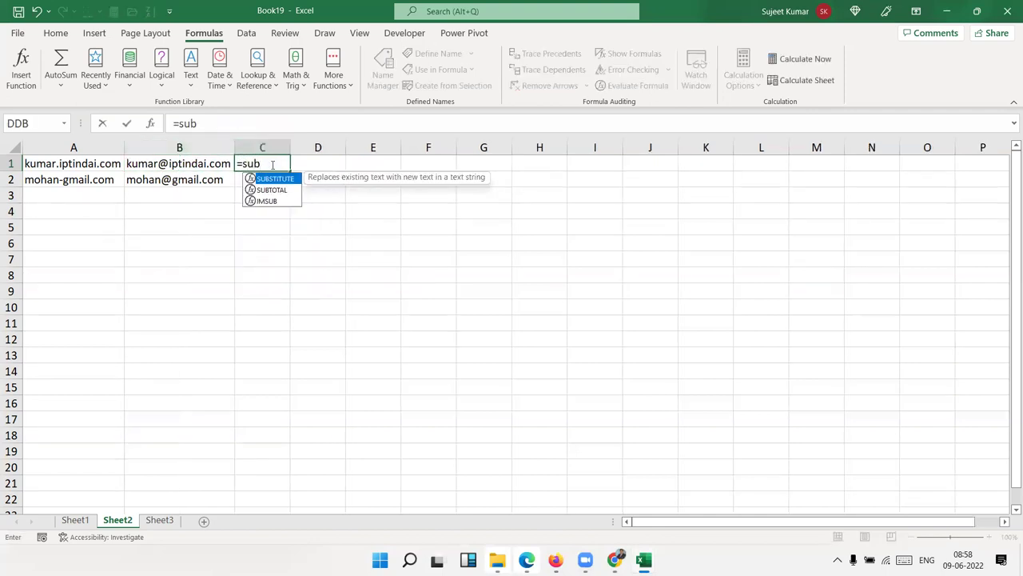
pyautogui.press('Tab')
pyautogui.click(69, 168)
pyautogui.write(',"-","@")')
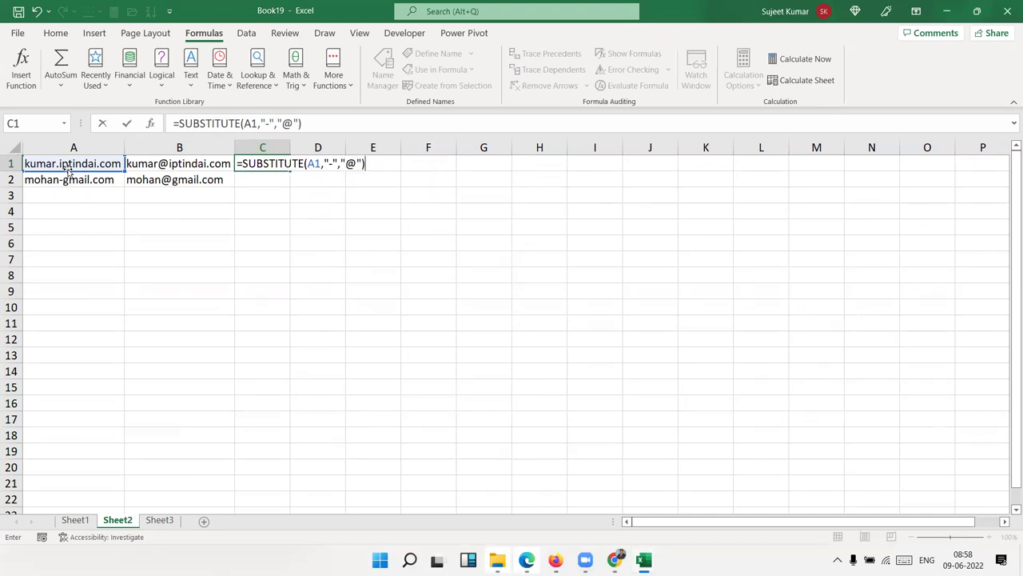
pyautogui.press('Return')
# Wrap C1's formula in a second SUBSTITUTE that also turns dots into @
pyautogui.press('Up')
pyautogui.click(178, 123)
pyautogui.write('sub')
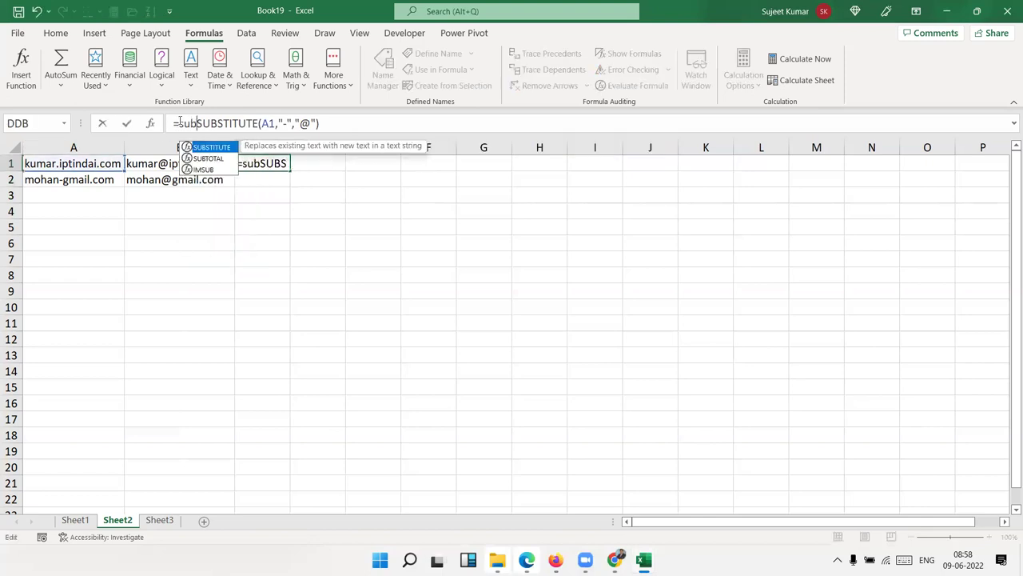
pyautogui.press('Tab')
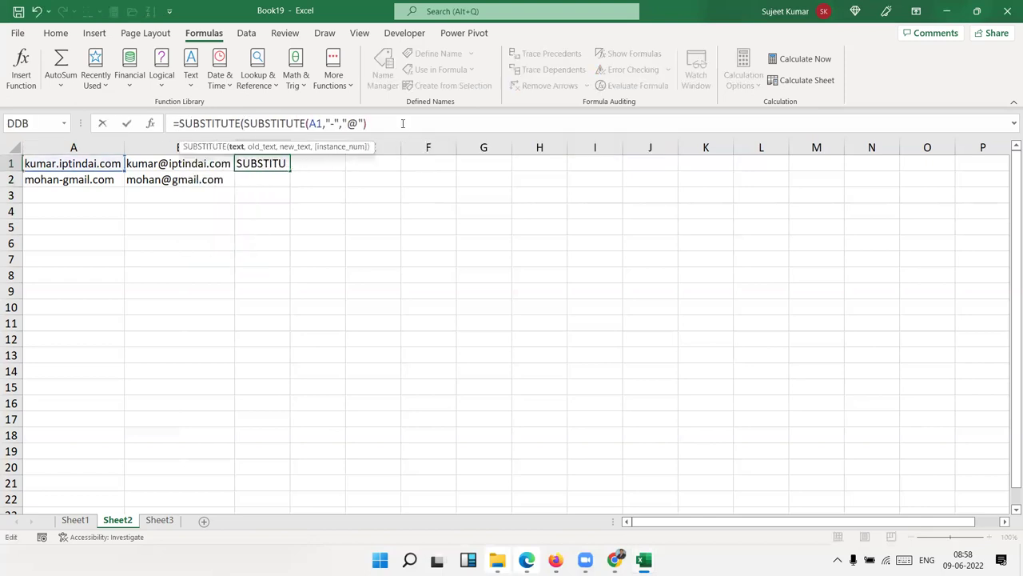
pyautogui.click(403, 123)
pyautogui.write(',"')
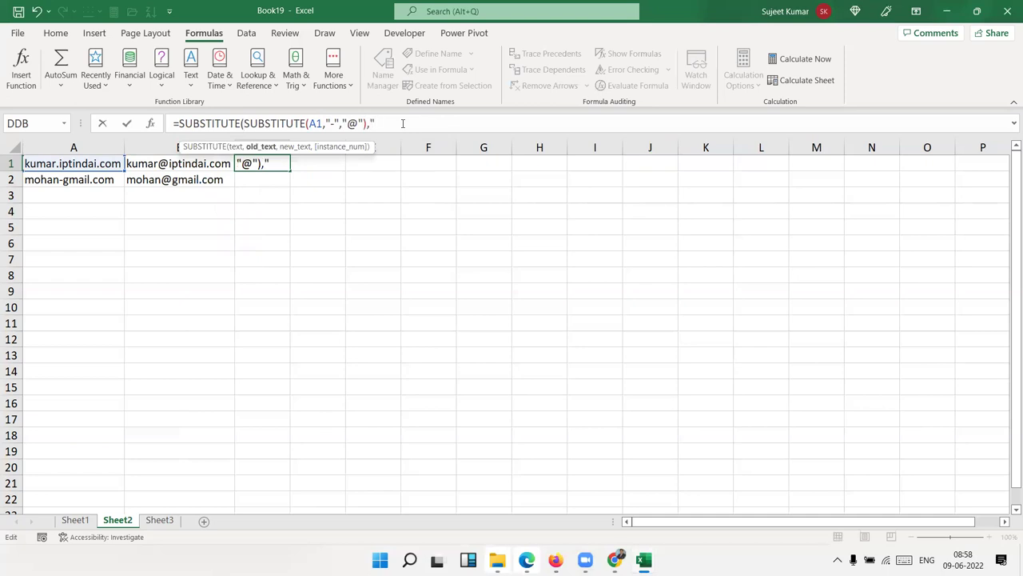
pyautogui.write('.|.')
pyautogui.press('BackSpace')
pyautogui.press('BackSpace')
pyautogui.write('",')
pyautogui.write('"@")')
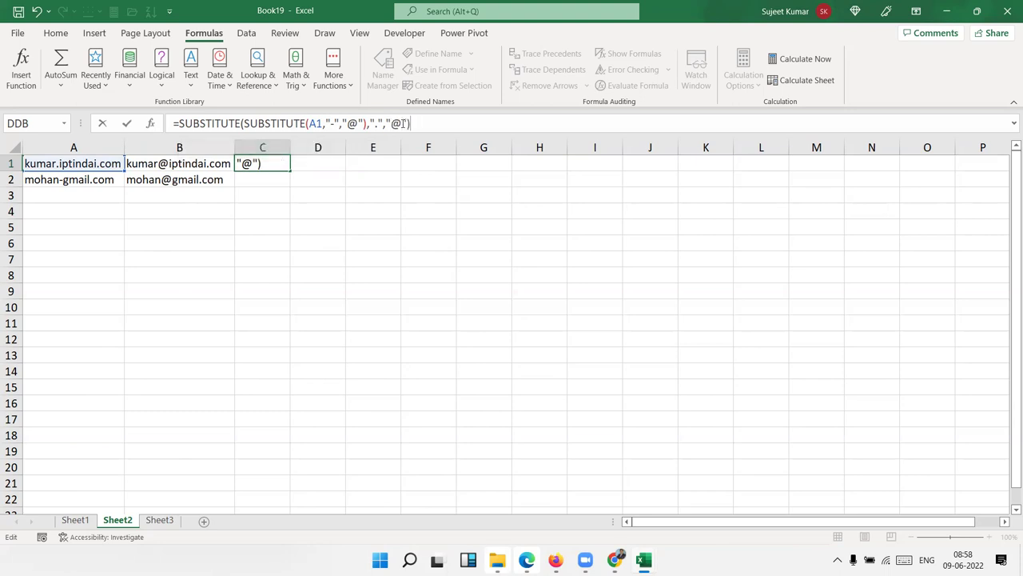
pyautogui.press('Return')
# Fill the nested SUBSTITUTE formula down to C2 and check both results
pyautogui.press('Up')
pyautogui.hotkey('shift', 'Down')
pyautogui.hotkey('ctrl', 'd')
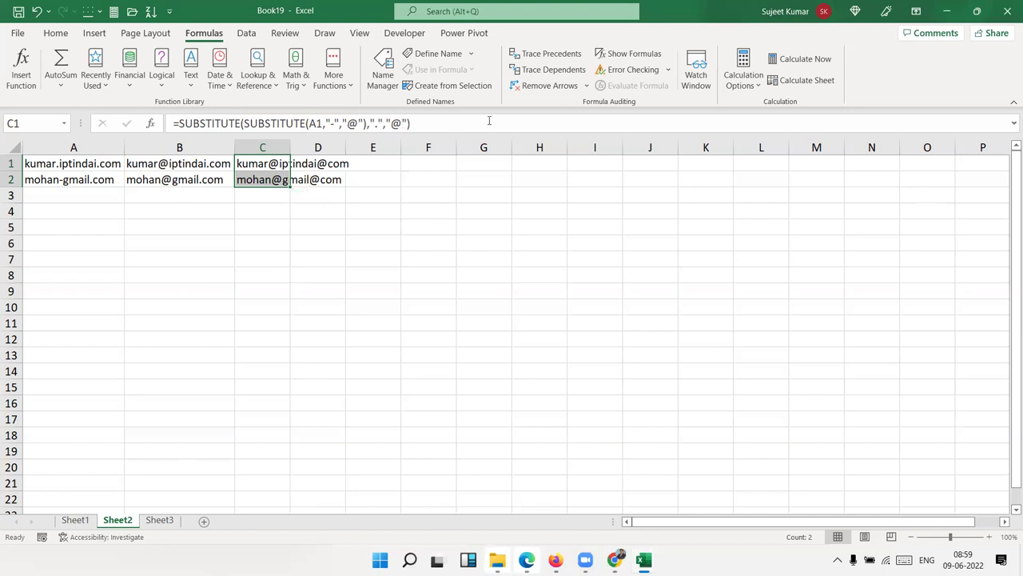
pyautogui.moveTo(579, 163); pyautogui.dragTo(625, 293)
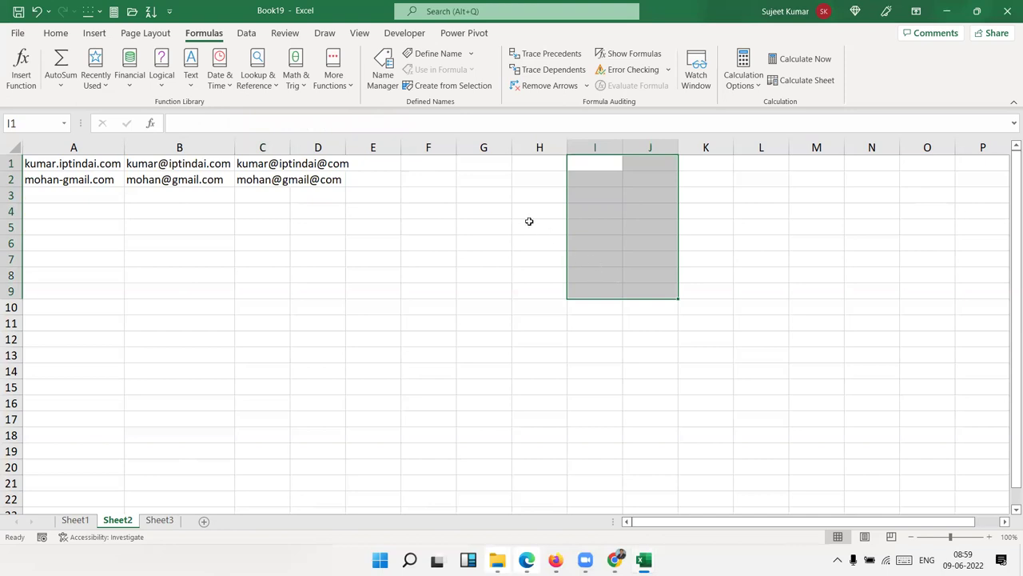
pyautogui.click(263, 162)
pyautogui.click(257, 179)
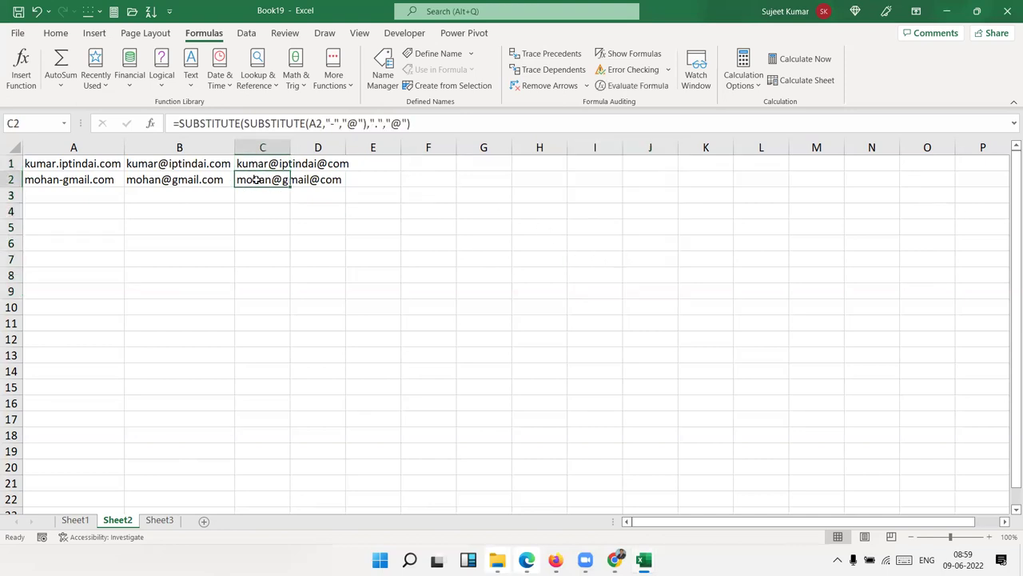
pyautogui.click(241, 240)
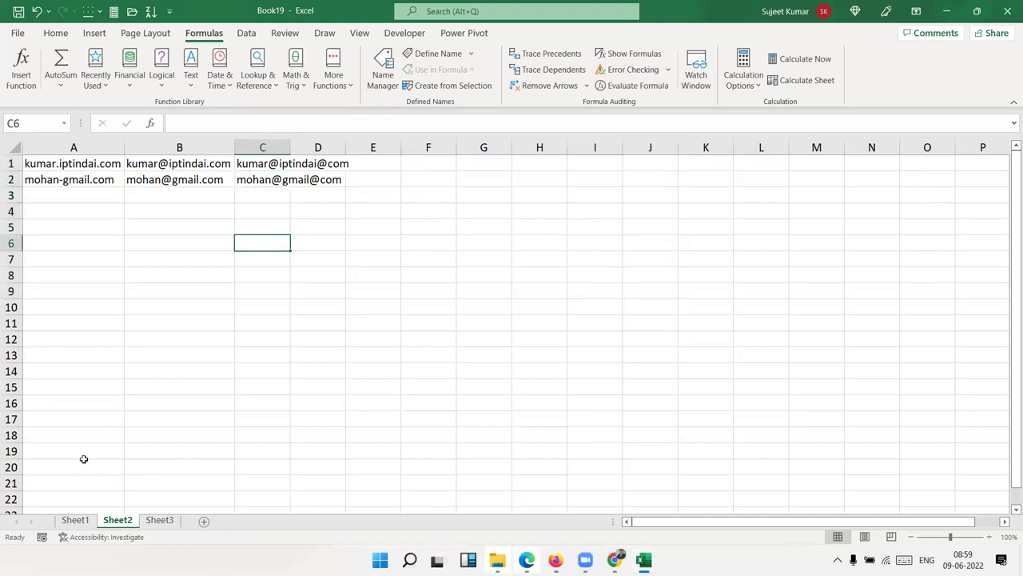
pyautogui.click(75, 521)
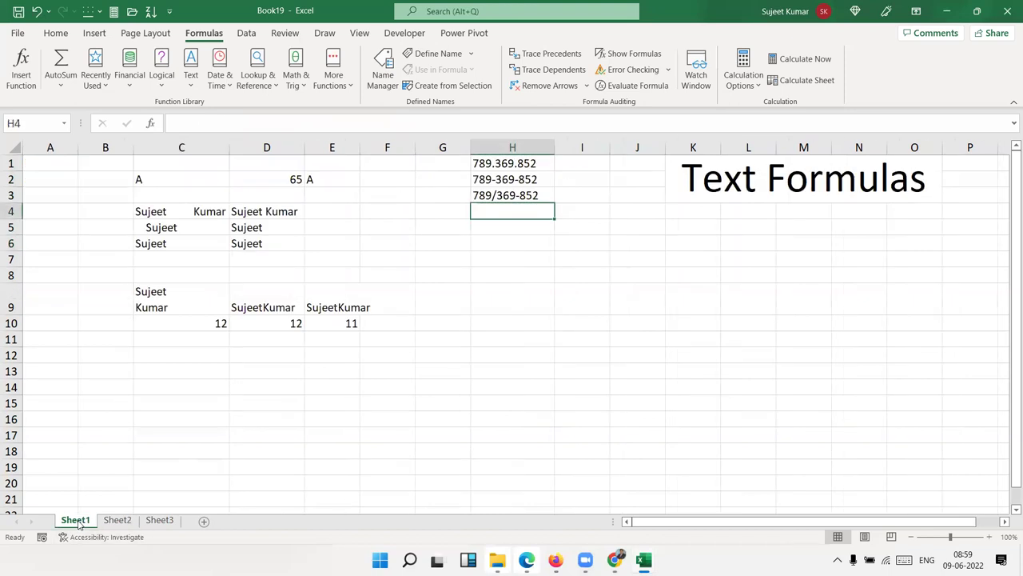
pyautogui.click(248, 353)
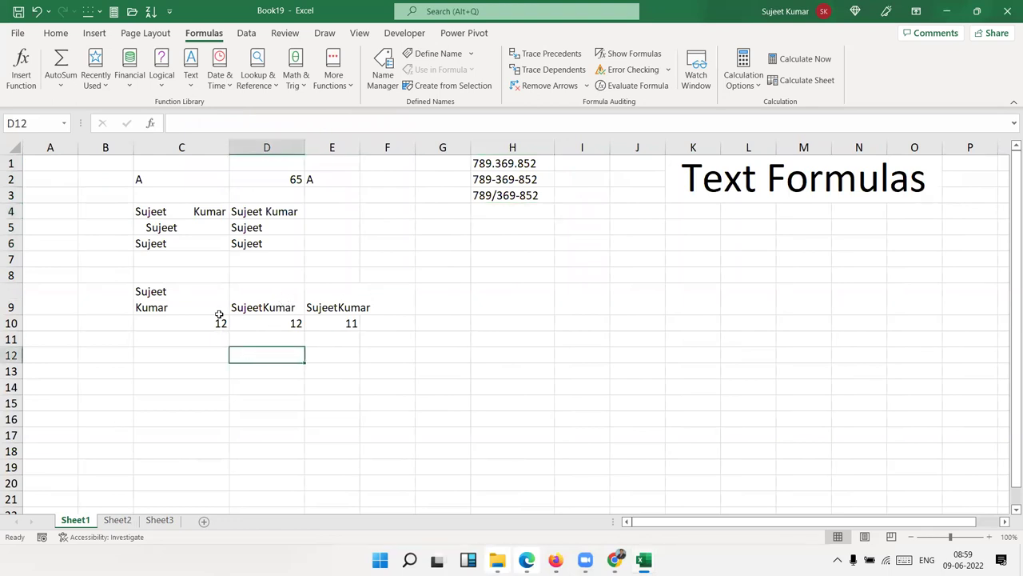
pyautogui.click(320, 320)
pyautogui.click(315, 310)
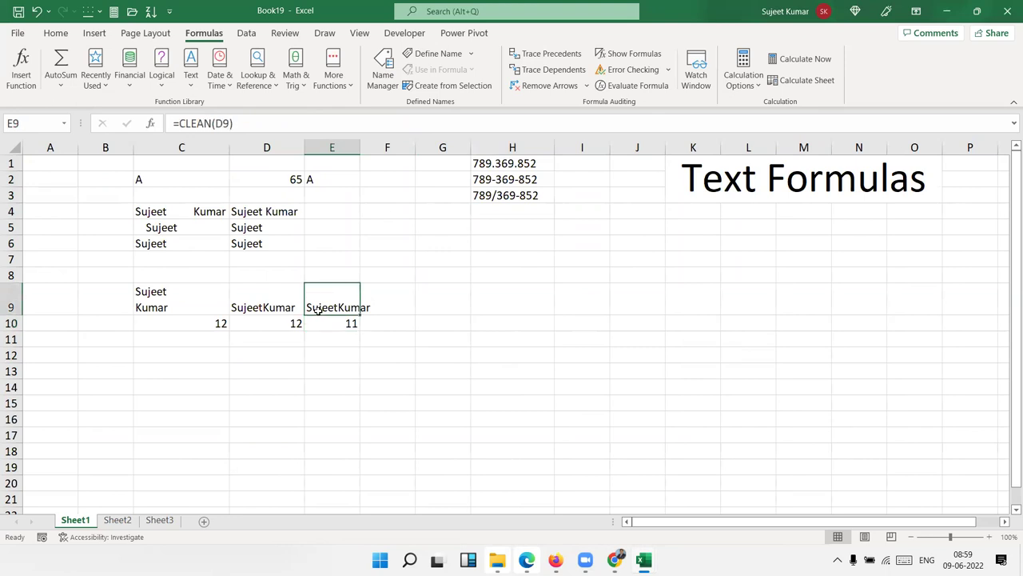
pyautogui.click(268, 307)
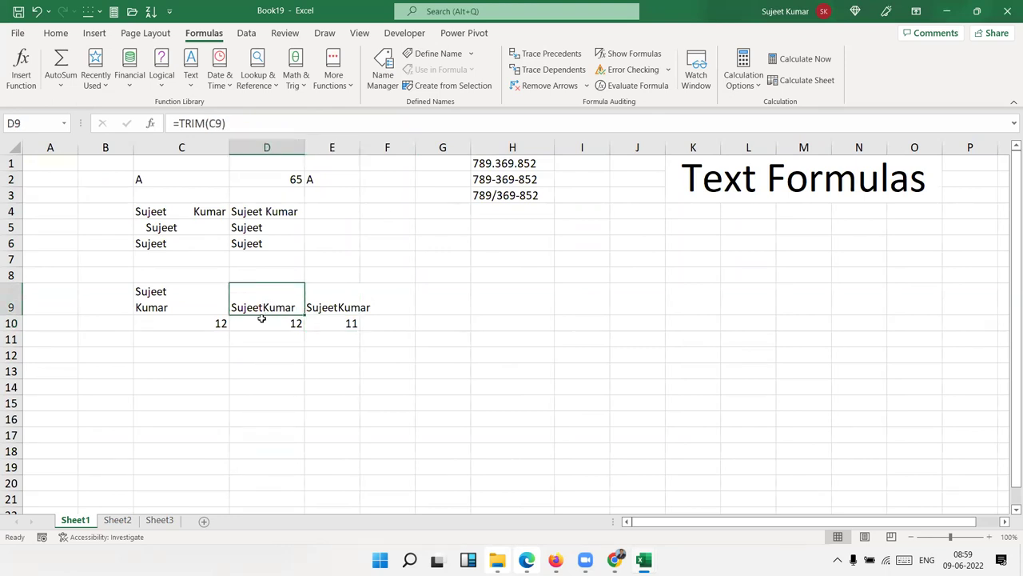
pyautogui.click(330, 301)
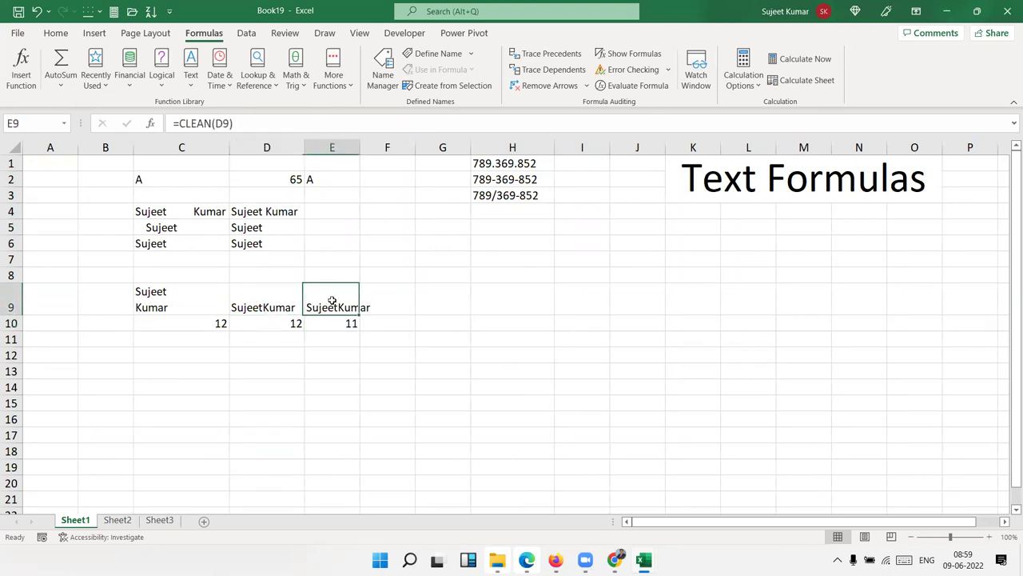
pyautogui.click(256, 308)
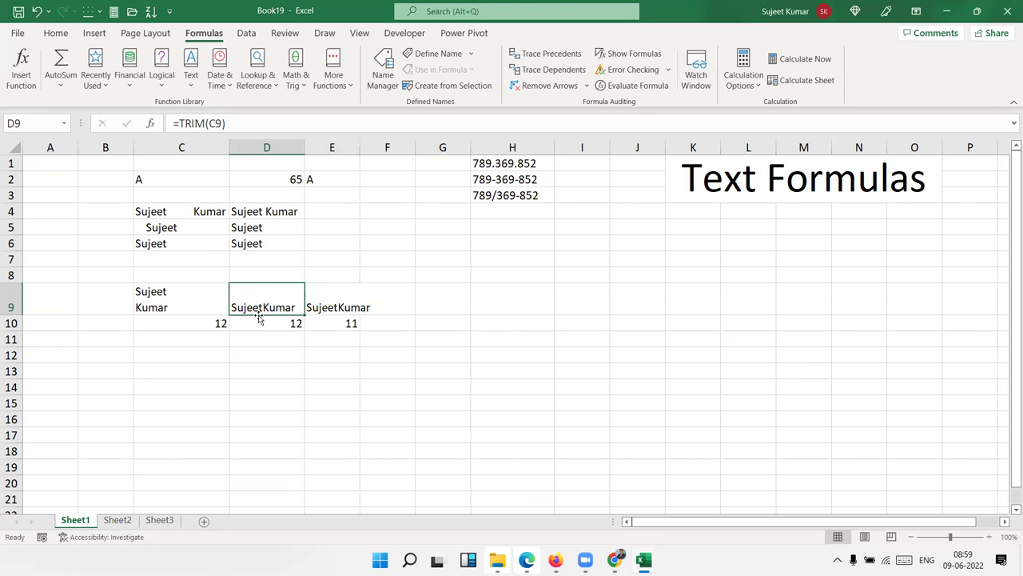
pyautogui.click(321, 309)
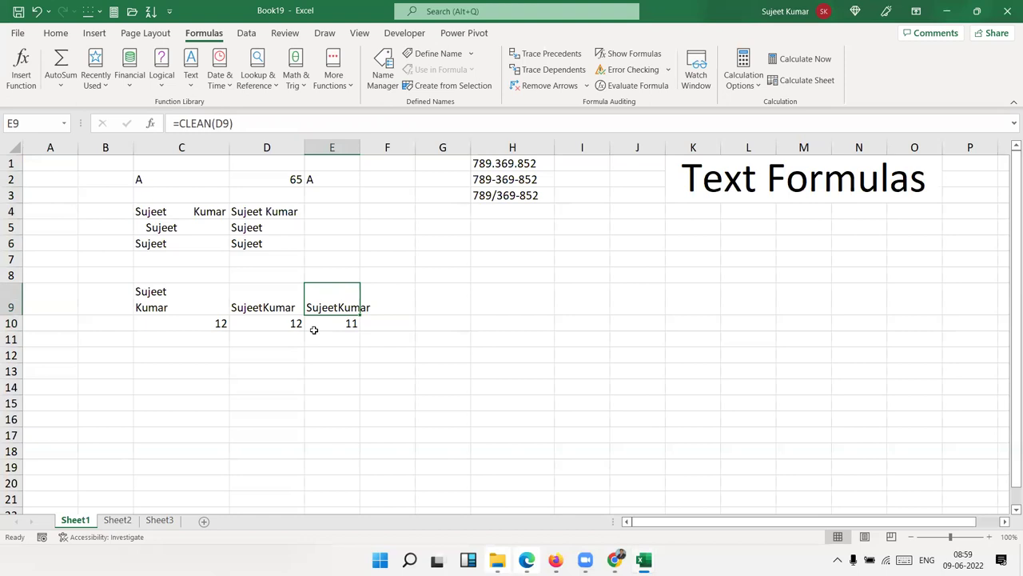
pyautogui.moveTo(284, 297); pyautogui.dragTo(340, 306)
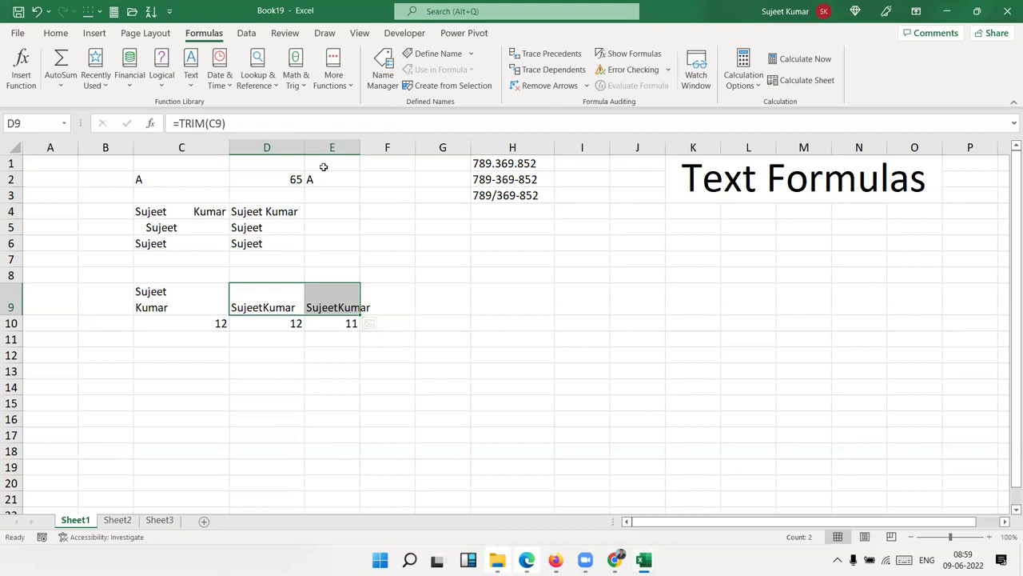
pyautogui.click(268, 206)
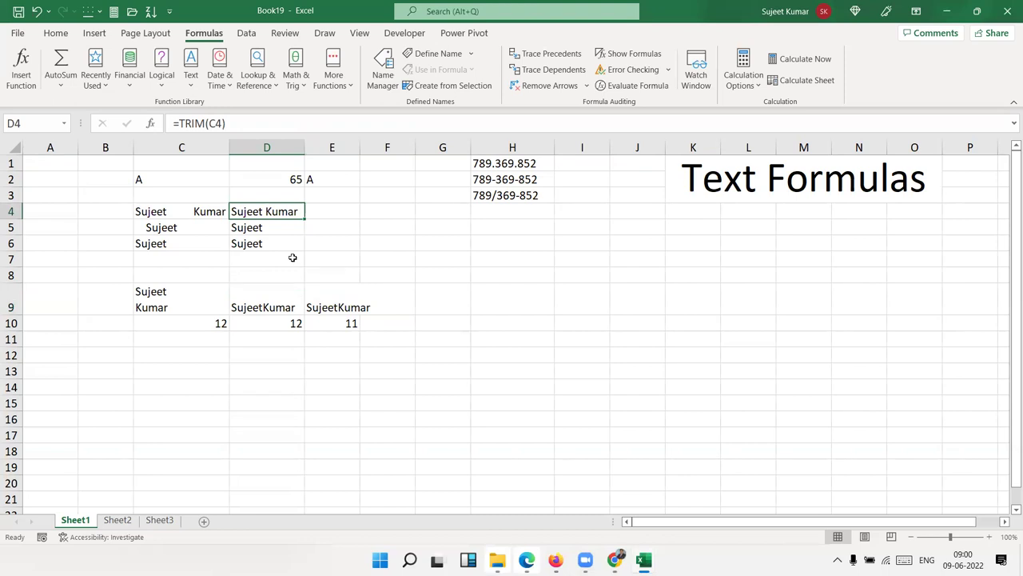
pyautogui.click(162, 301)
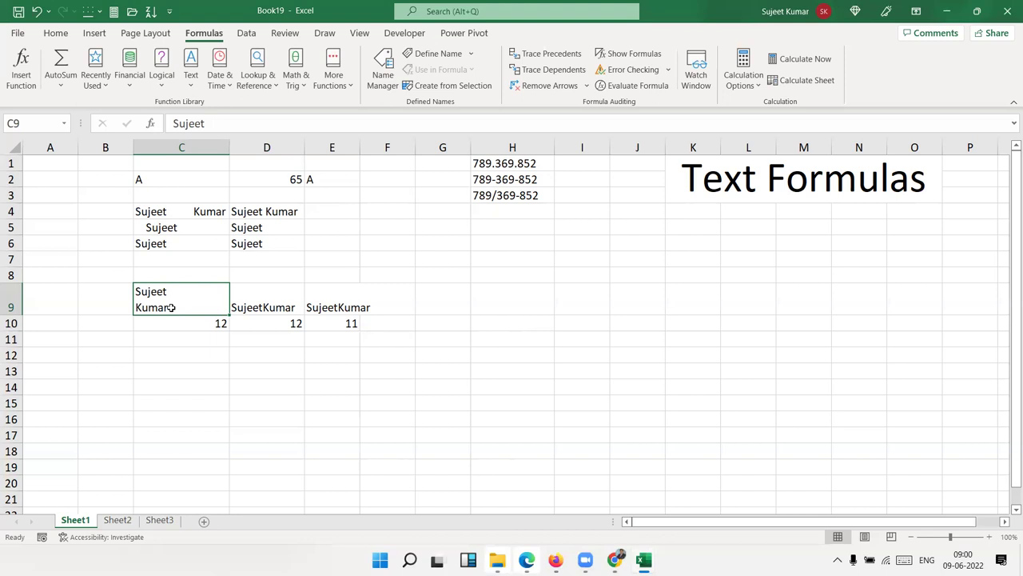
pyautogui.click(530, 181)
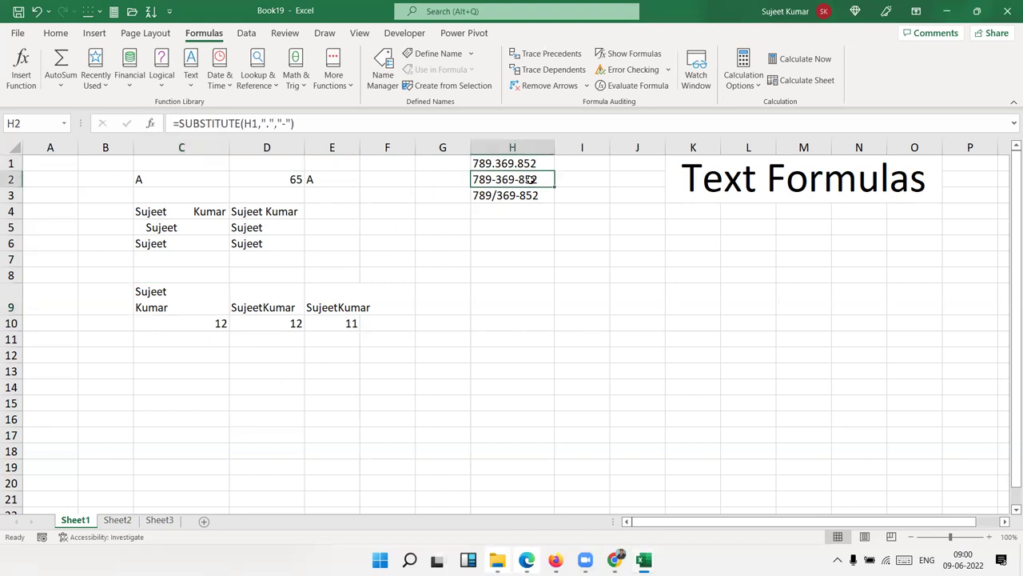
pyautogui.click(154, 350)
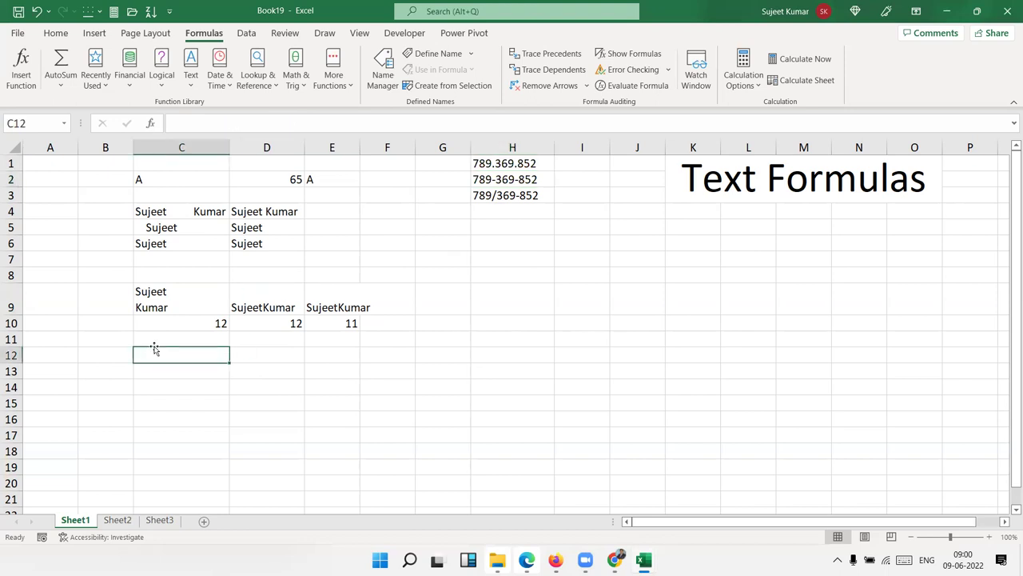
pyautogui.write('=sub')
pyautogui.press('Tab')
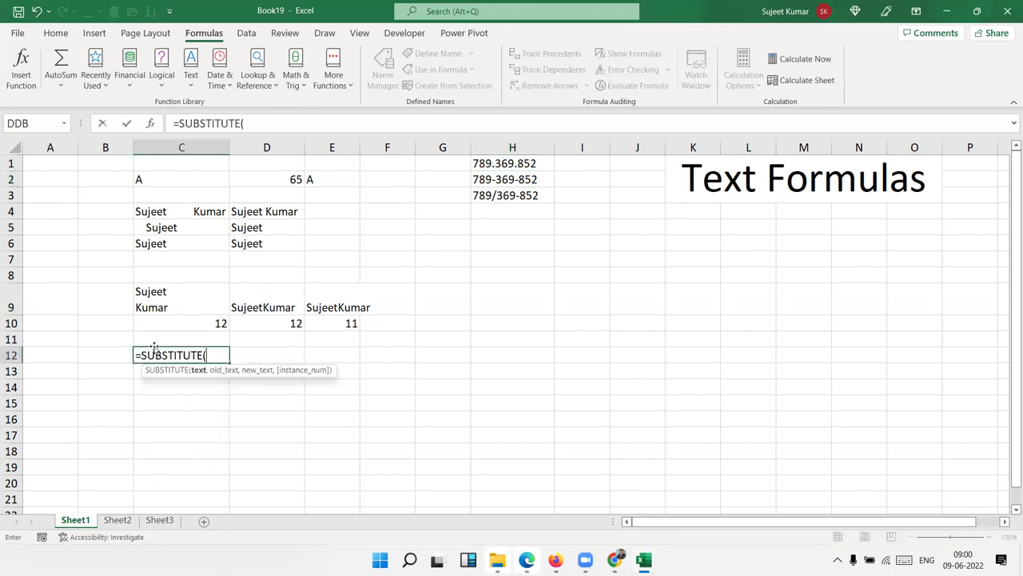
pyautogui.click(201, 289)
pyautogui.write(',')
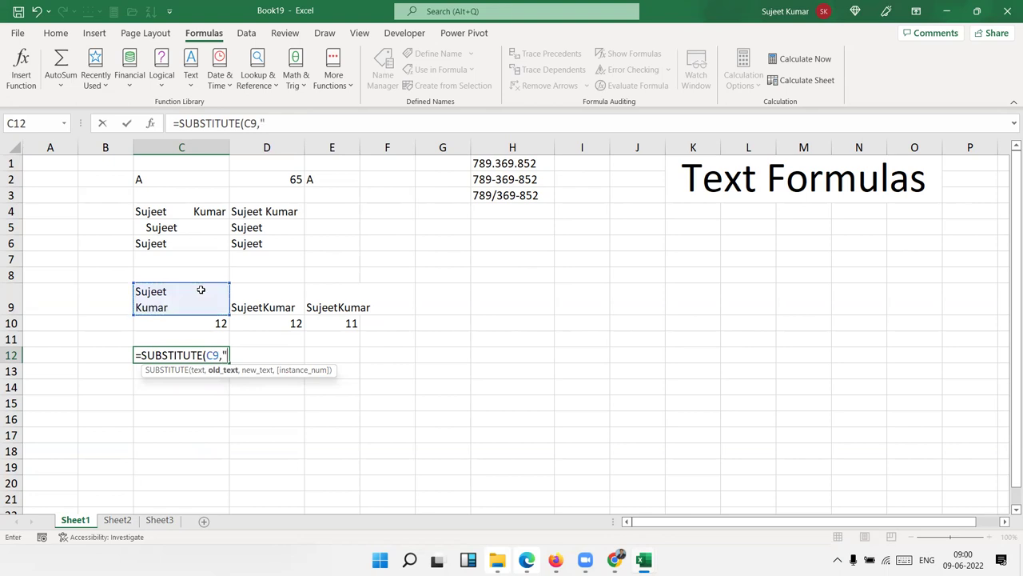
pyautogui.write('"')
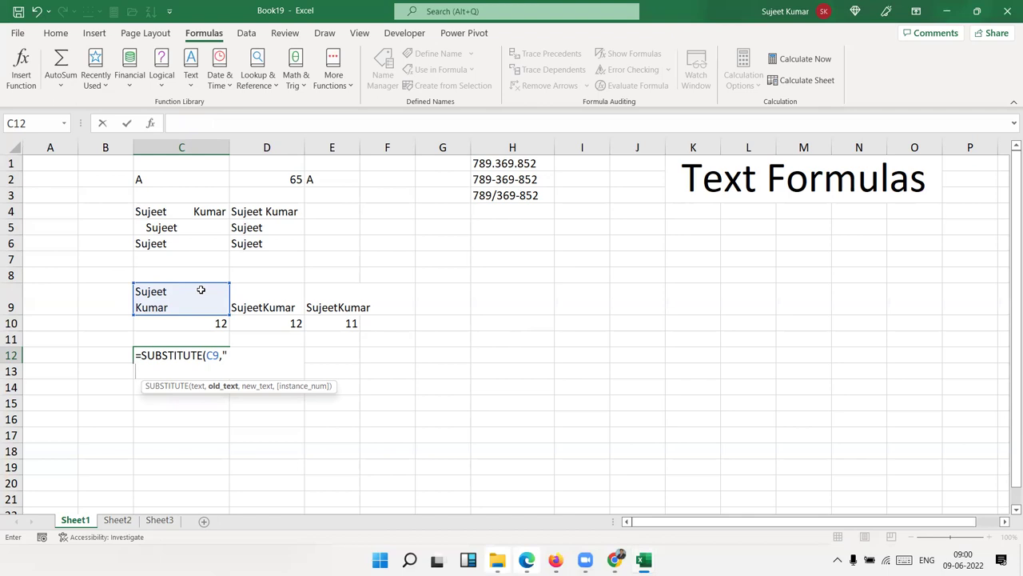
pyautogui.press('Escape')
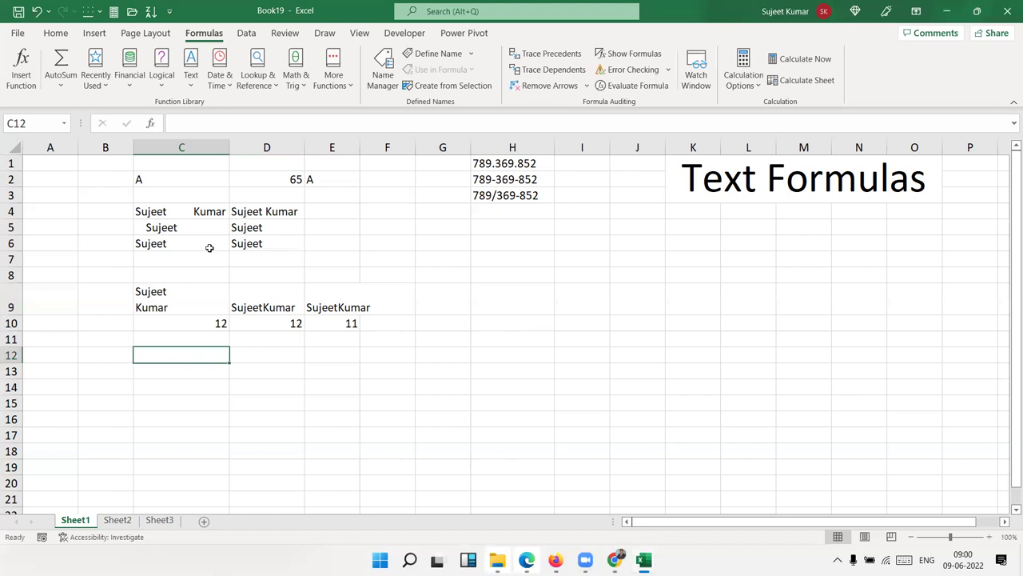
pyautogui.click(281, 183)
pyautogui.click(320, 179)
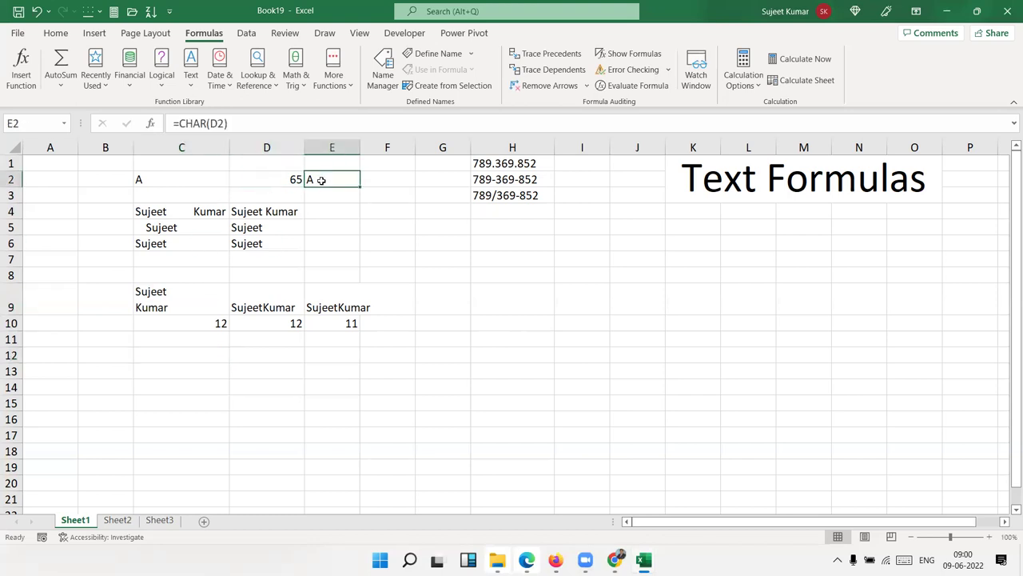
# Put a line break (Alt+Enter) into cell A12
pyautogui.click(62, 356)
pyautogui.doubleClick(63, 356)
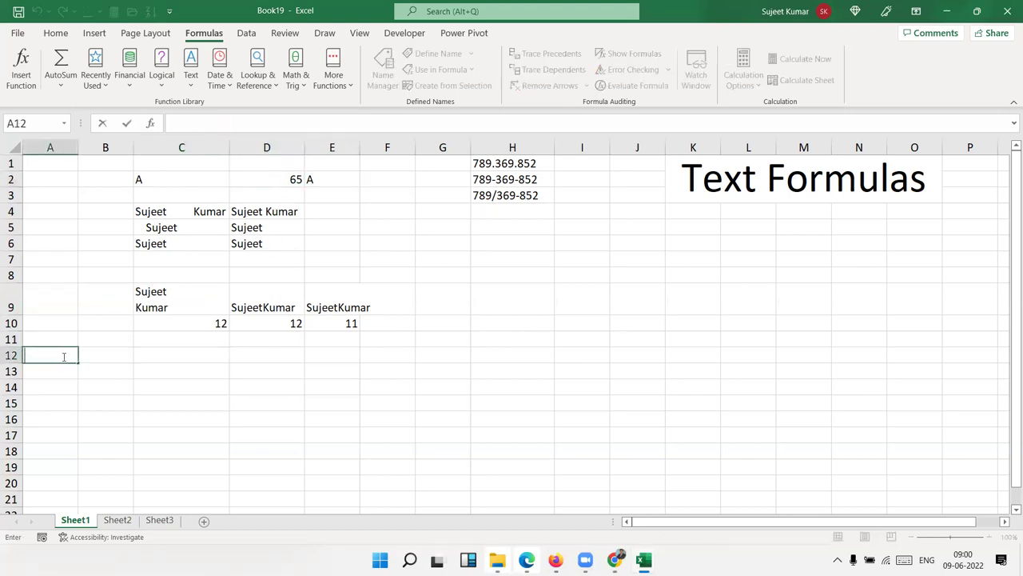
pyautogui.hotkey('alt', 'Return')
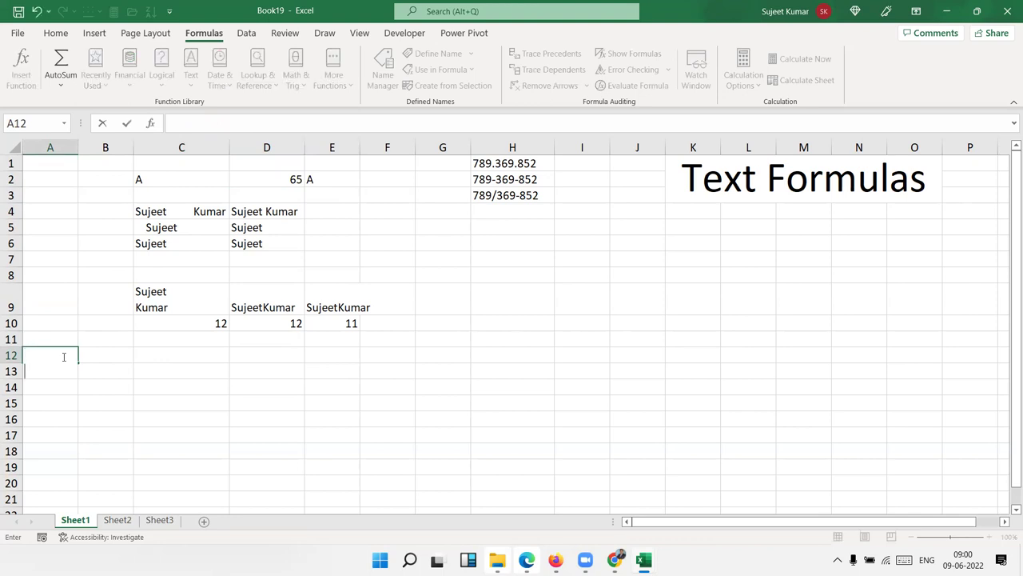
pyautogui.press('Return')
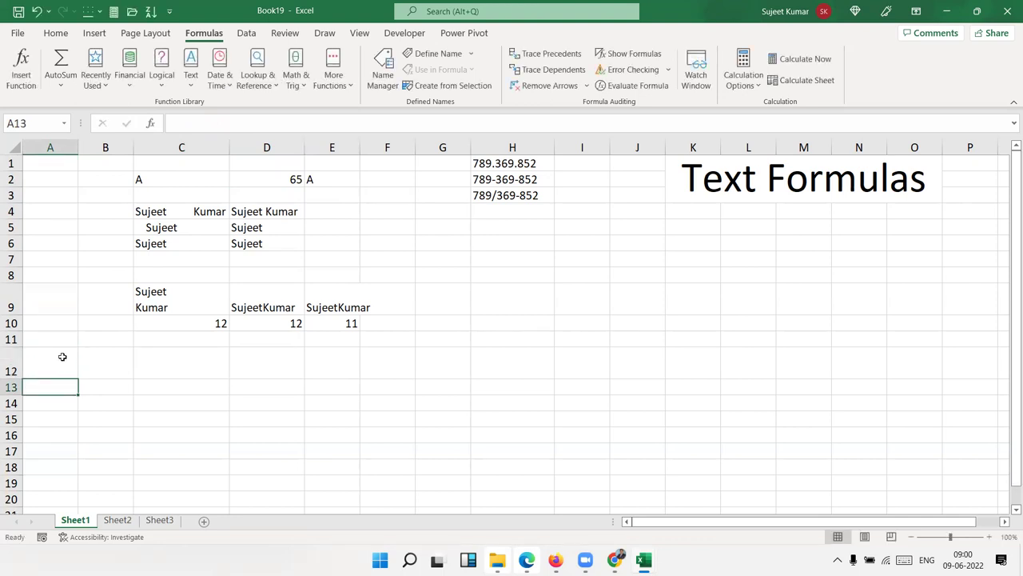
pyautogui.doubleClick(63, 355)
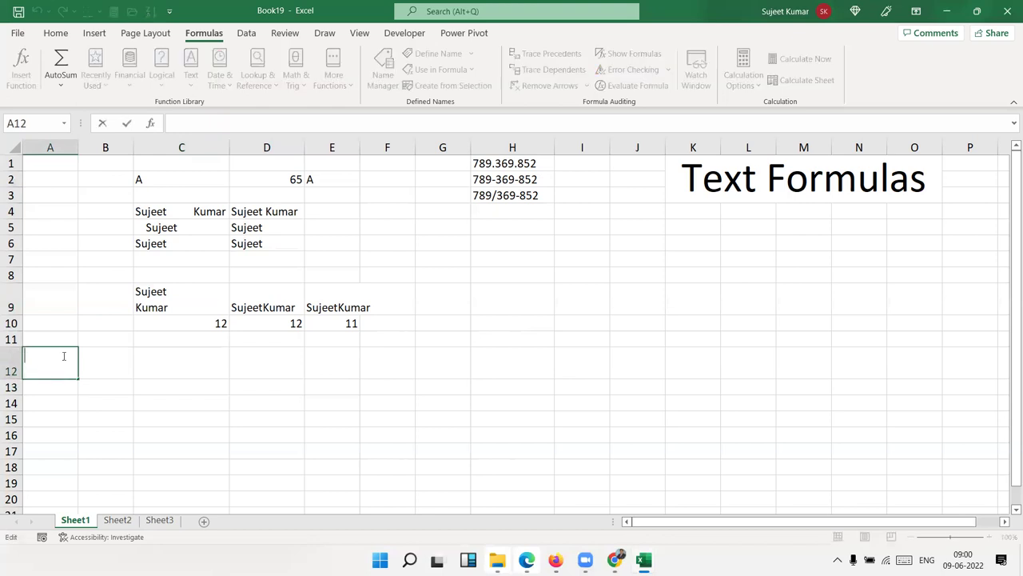
pyautogui.press('Escape')
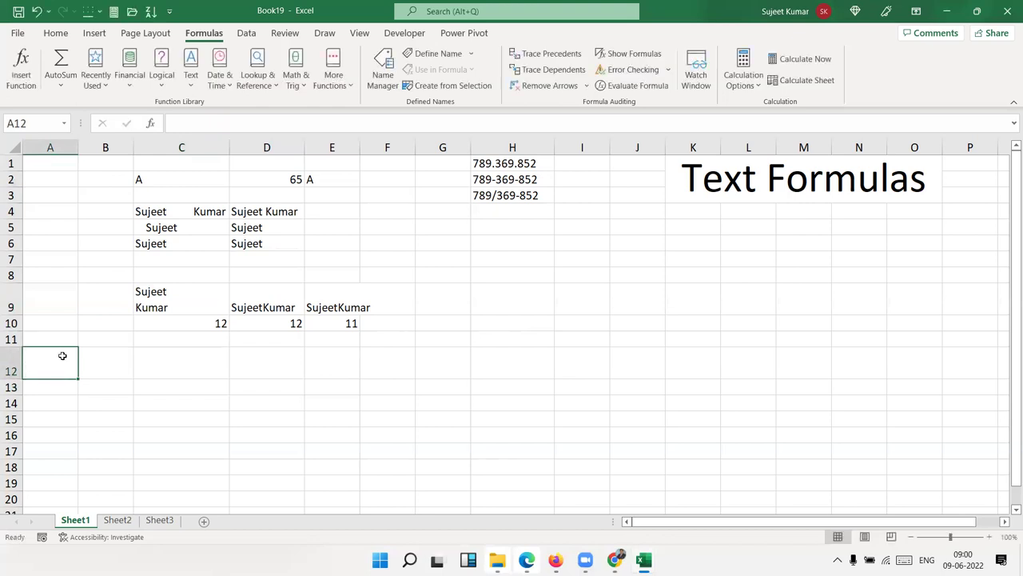
# Enter =CODE(A12) in B12, returning 10
pyautogui.press('Right')
pyautogui.write('=cod')
pyautogui.press('Tab')
pyautogui.click(62, 354)
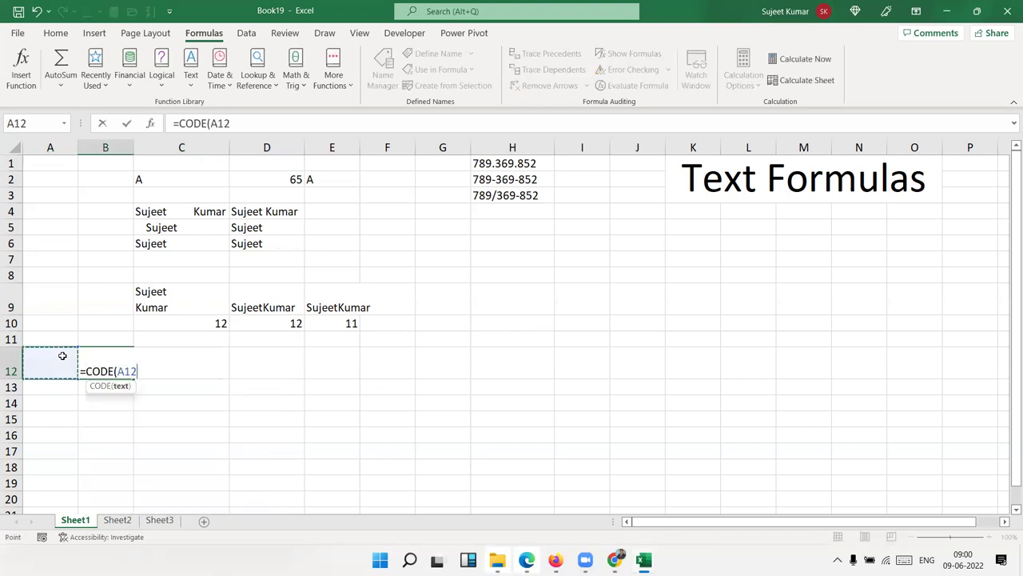
pyautogui.press('Return')
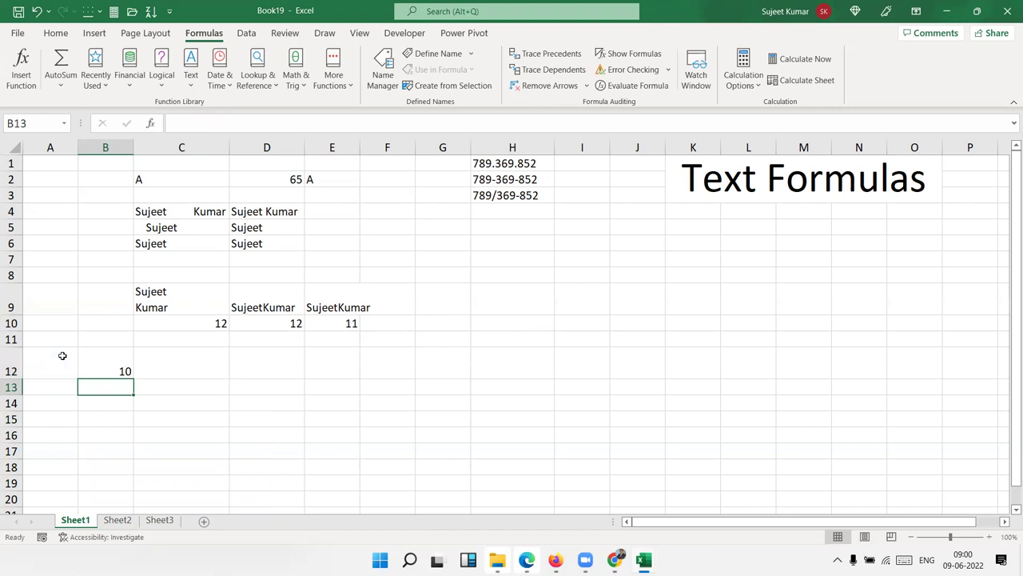
pyautogui.press('Up')
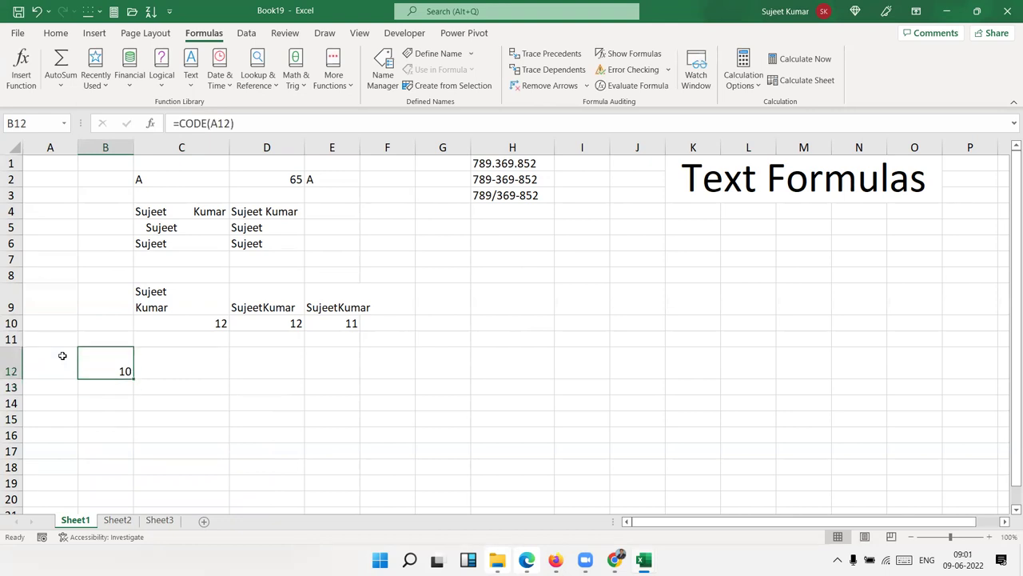
# Enter =CHAR(B12) in C12 to regenerate the line-break character
pyautogui.press('Right')
pyautogui.write('=ch')
pyautogui.press('Tab')
pyautogui.press('Left')
pyautogui.press('Return')
pyautogui.press('Up')
# Enter =A12=C12 in D12, fixing a stray backslash, so it shows TRUE
pyautogui.press('Right')
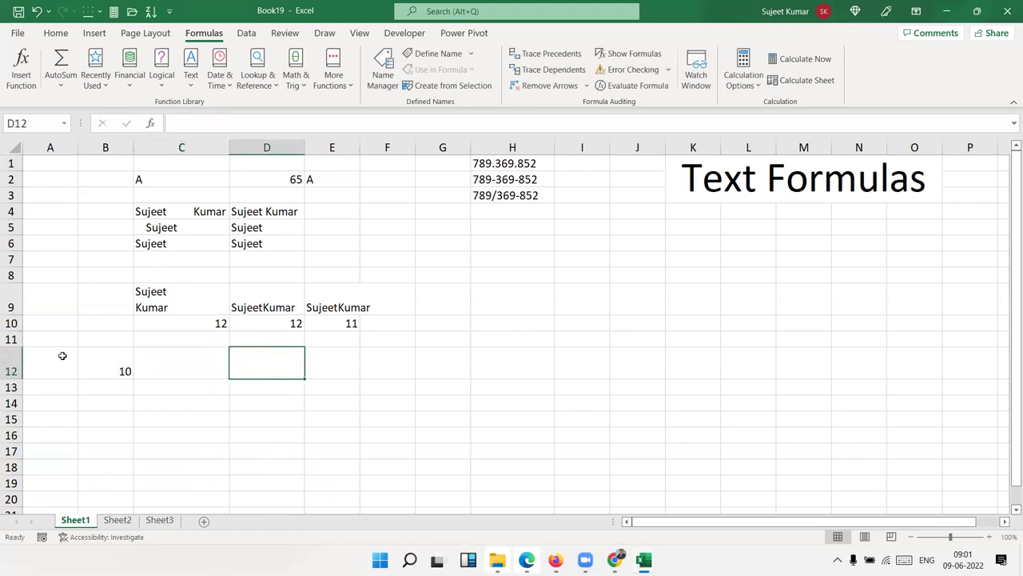
pyautogui.write('=')
pyautogui.click(63, 355)
pyautogui.write('=')
pyautogui.press('Left')
pyautogui.write('\\')
pyautogui.press('Return')
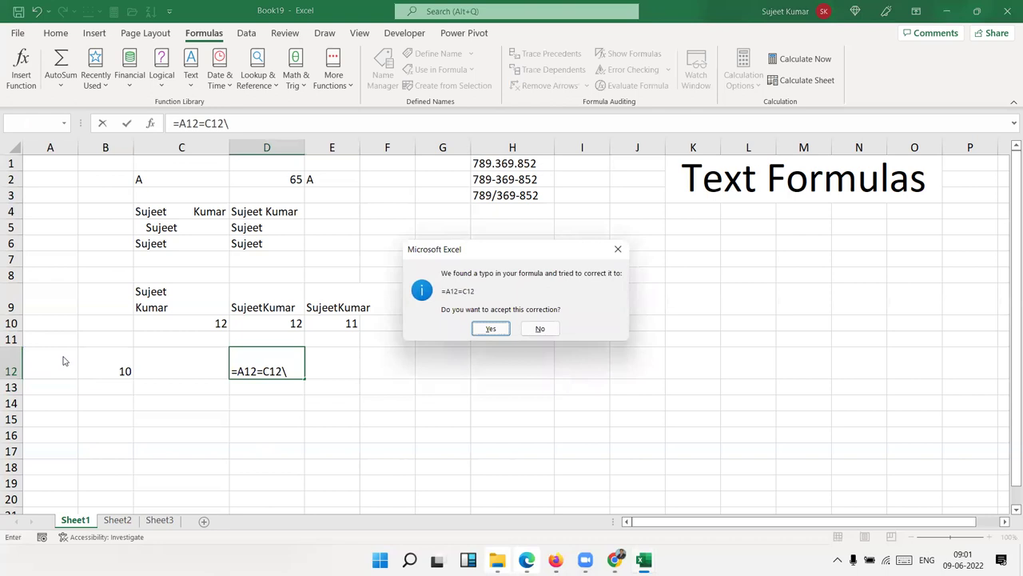
pyautogui.press('Escape')
pyautogui.press('Return')
pyautogui.press('BackSpace')
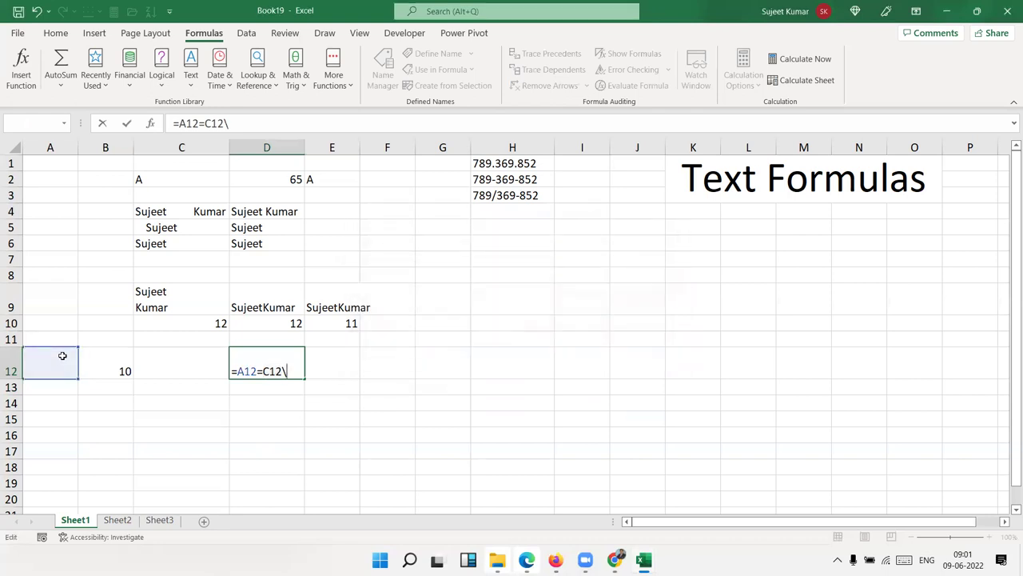
pyautogui.press('Return')
pyautogui.press('Up')
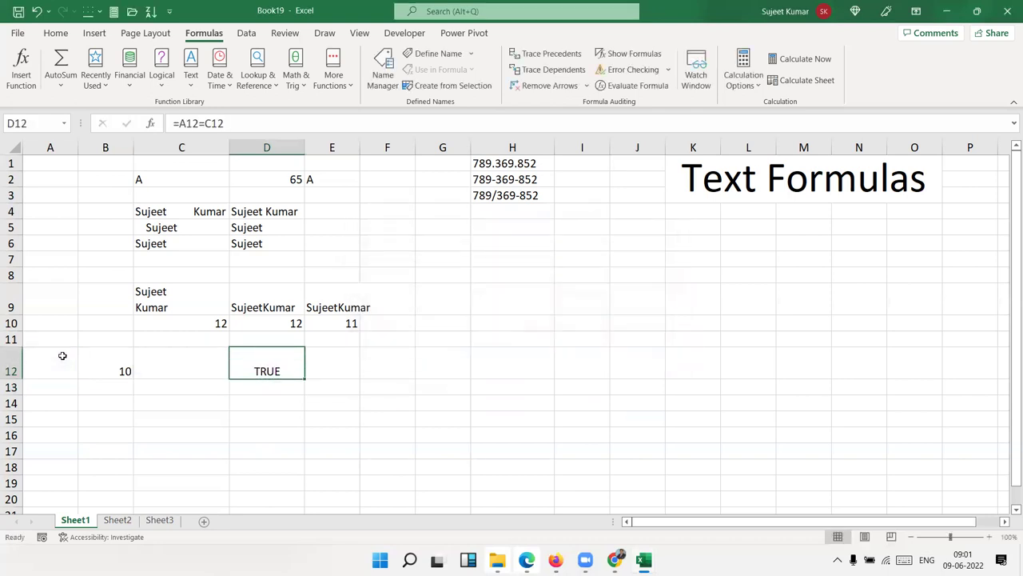
pyautogui.press('Up')
pyautogui.press('Left')
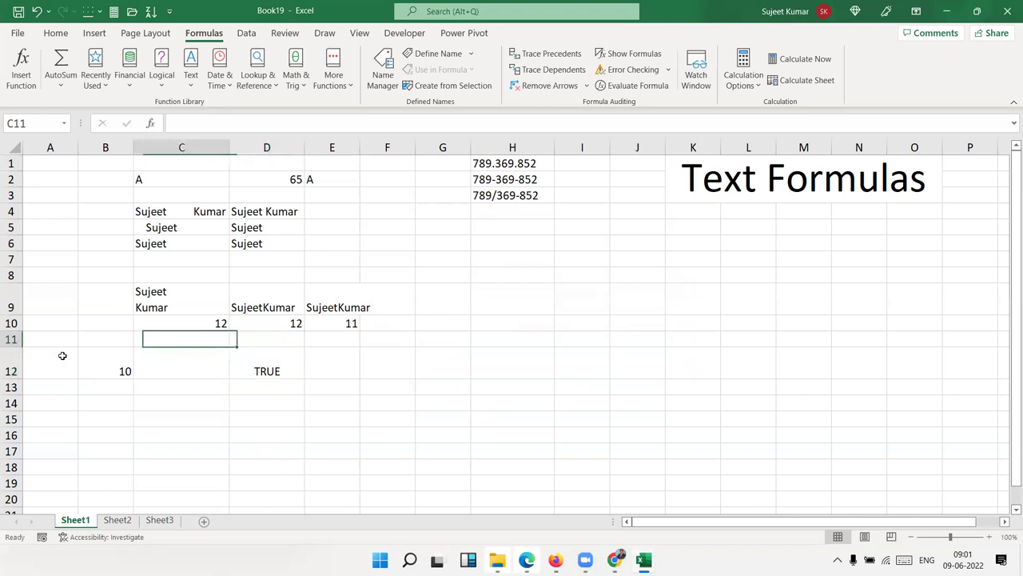
pyautogui.write('=sub')
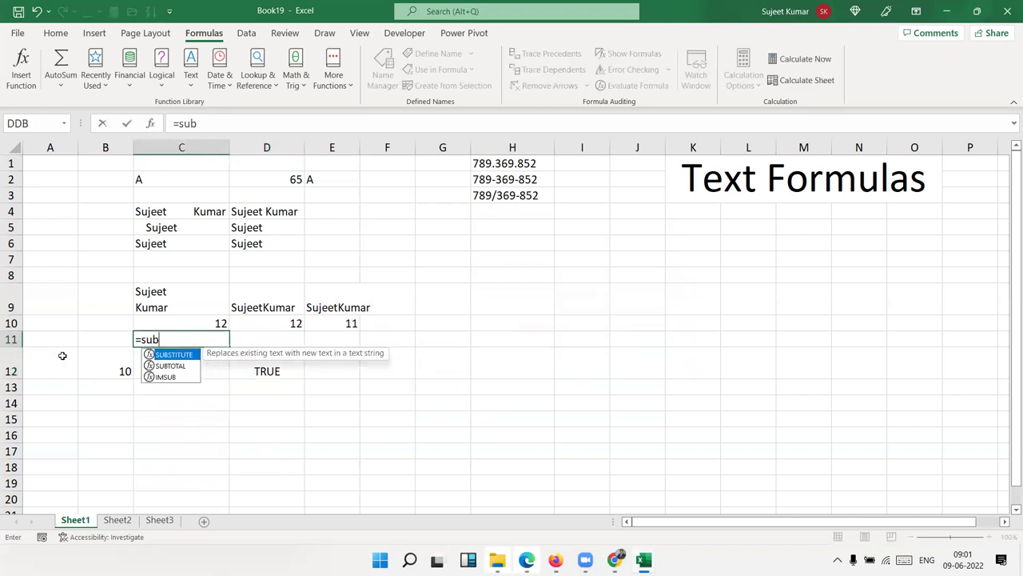
pyautogui.press('Tab')
pyautogui.press('Up')
pyautogui.press('Up')
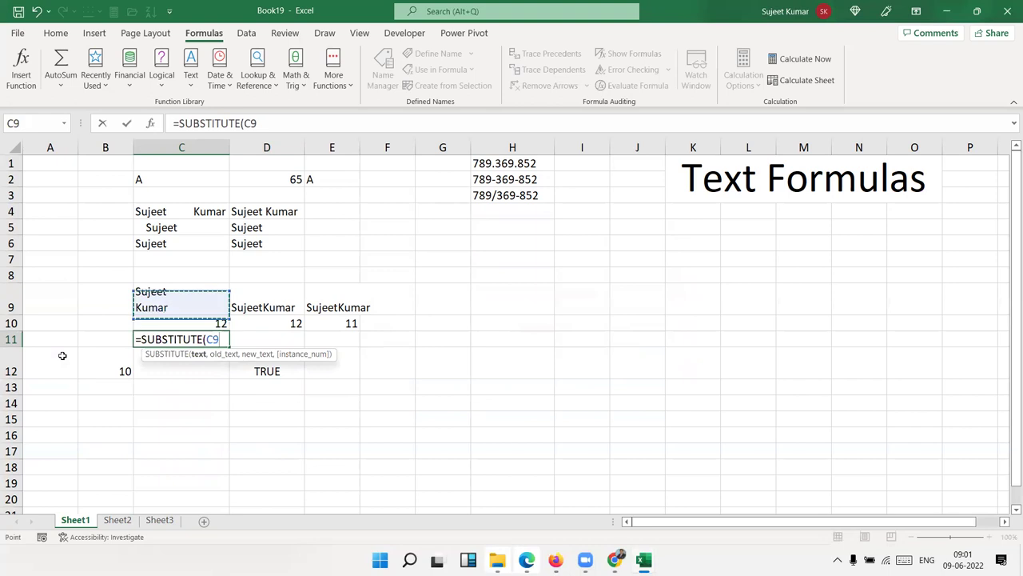
pyautogui.write(',')
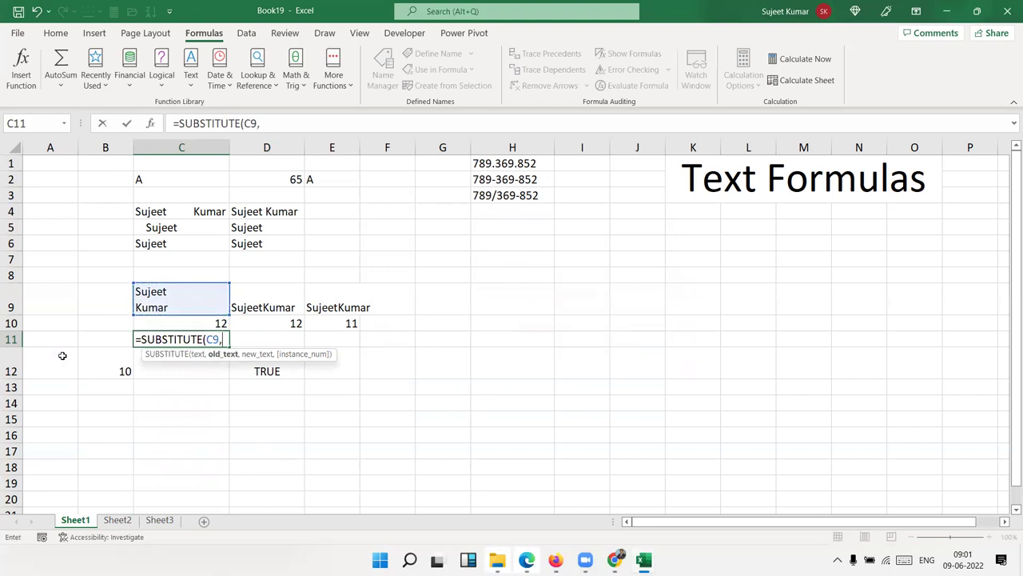
pyautogui.write('cha')
pyautogui.press('Tab')
pyautogui.write('10)," "')
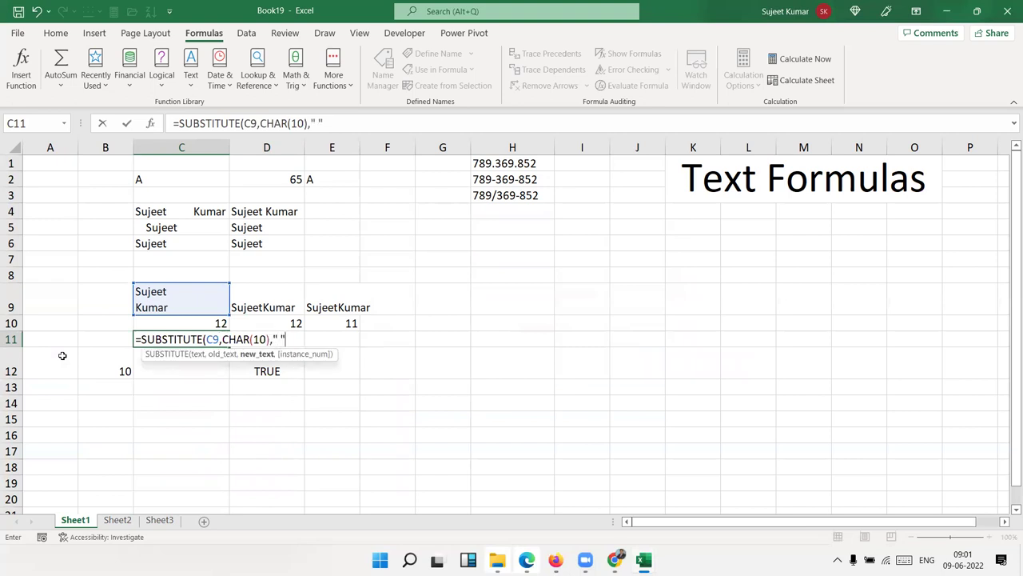
pyautogui.press('Return')
pyautogui.press('Return')
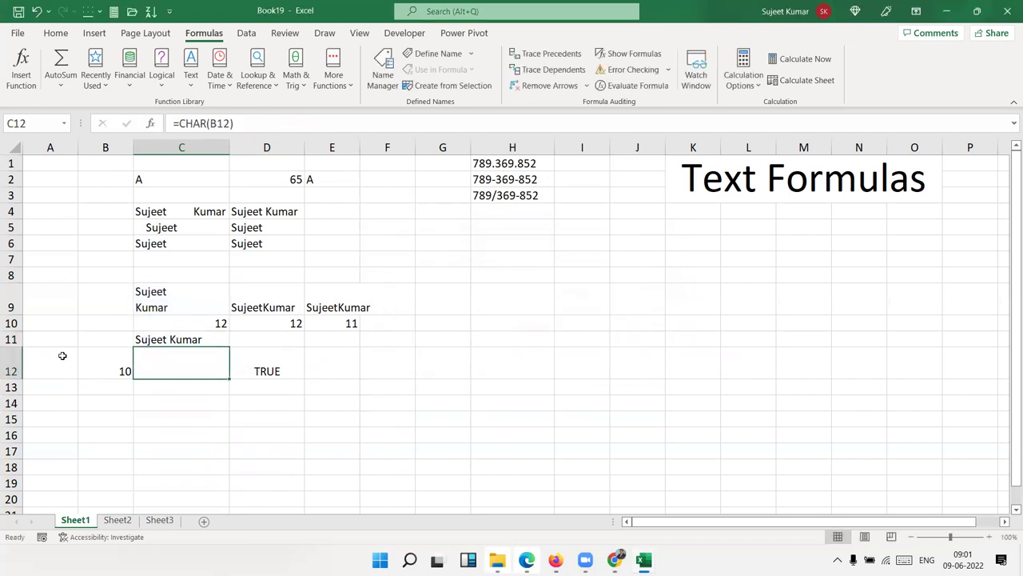
pyautogui.press('Up')
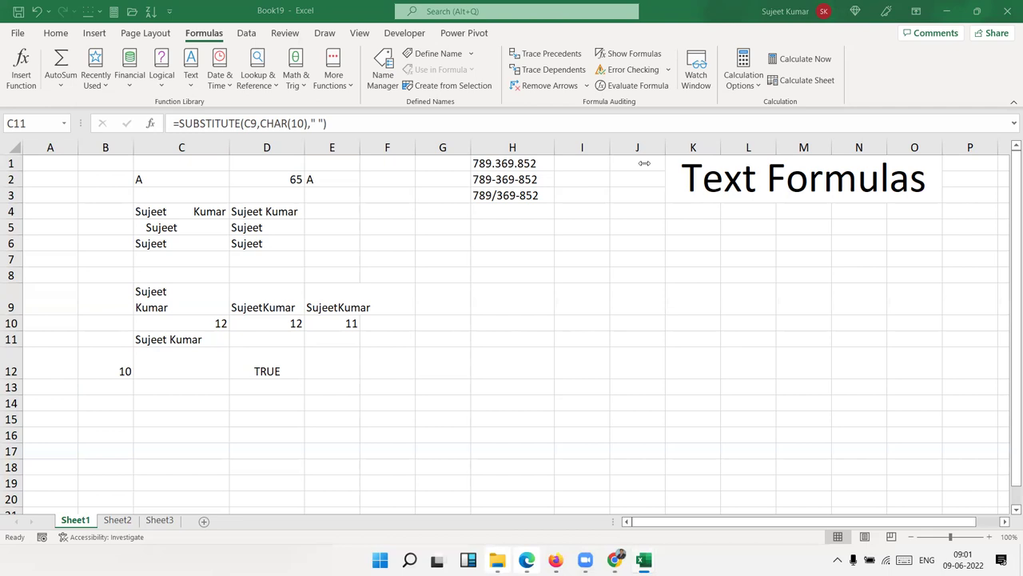
# Type sujeet in B16 and enter =UPPER(B16) in C16
pyautogui.scroll(-2, 134, 426)
pyautogui.scroll(-1, 134, 426)
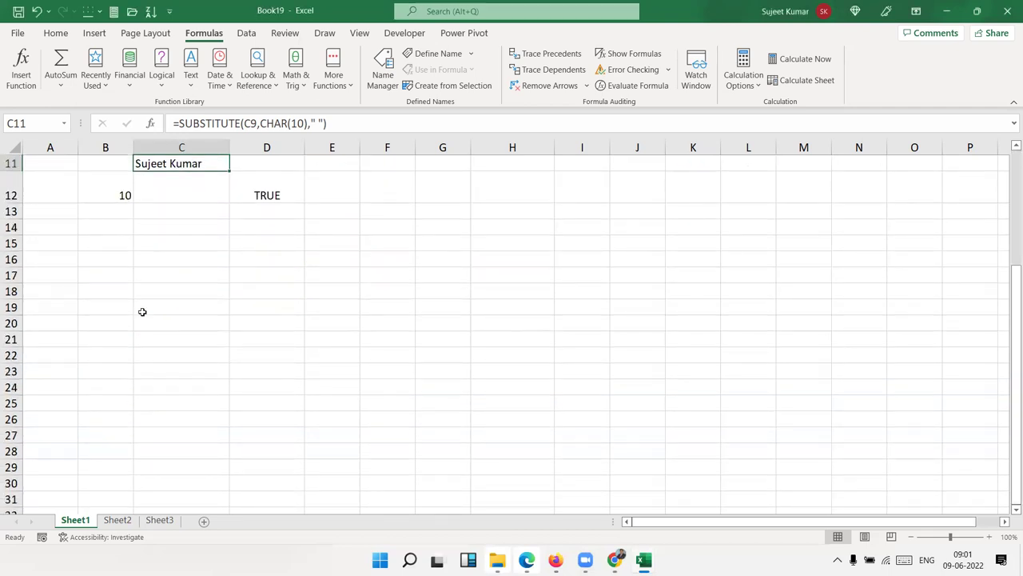
pyautogui.click(127, 254)
pyautogui.write('sujeet')
pyautogui.press('Tab')
pyautogui.write('=')
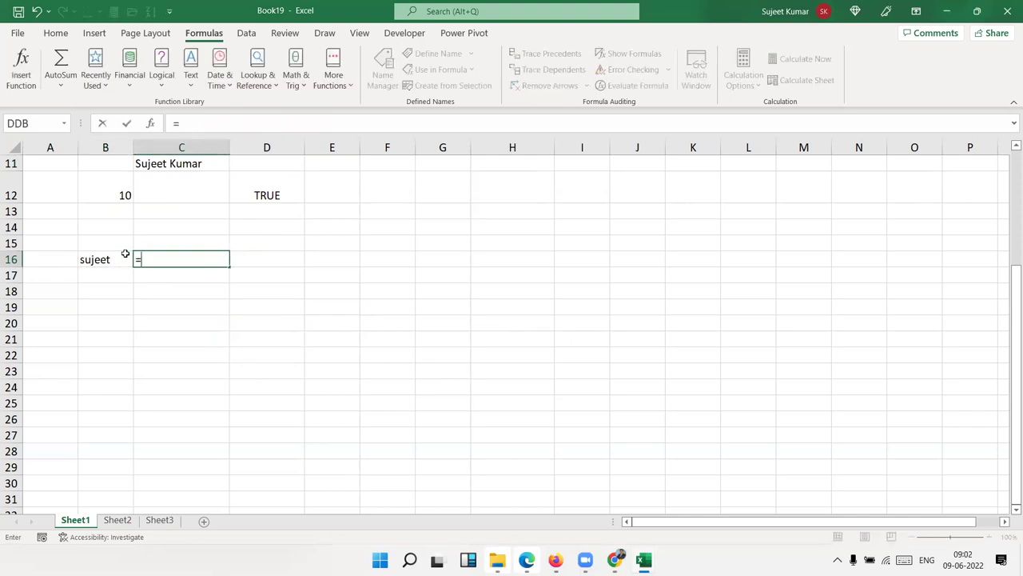
pyautogui.write('up')
pyautogui.press('Tab')
pyautogui.click(125, 254)
pyautogui.press('Return')
pyautogui.press('Up')
pyautogui.press('Right')
pyautogui.press('Right')
# Enter =LOWER(C16) in D16
pyautogui.write('=')
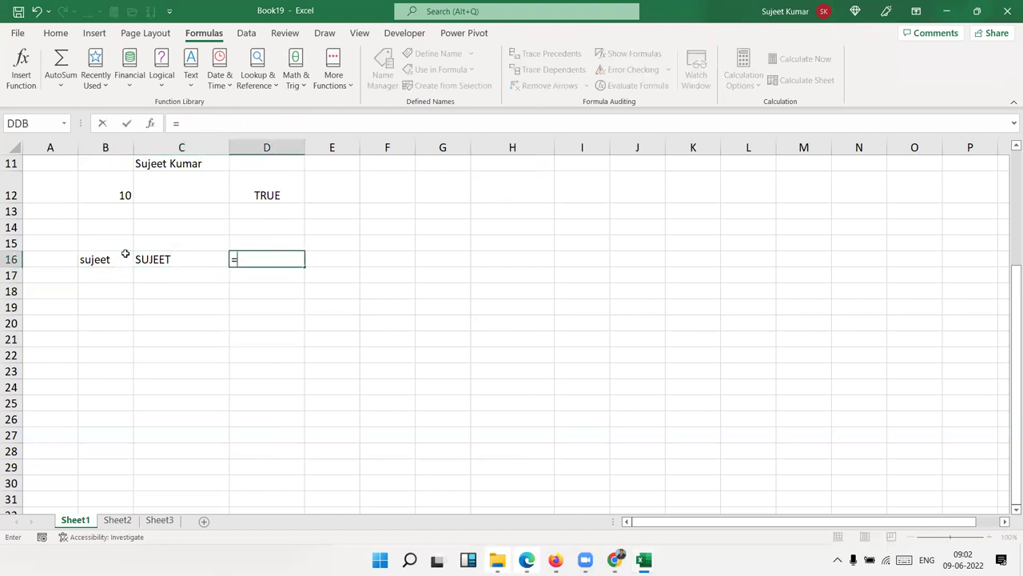
pyautogui.write('low')
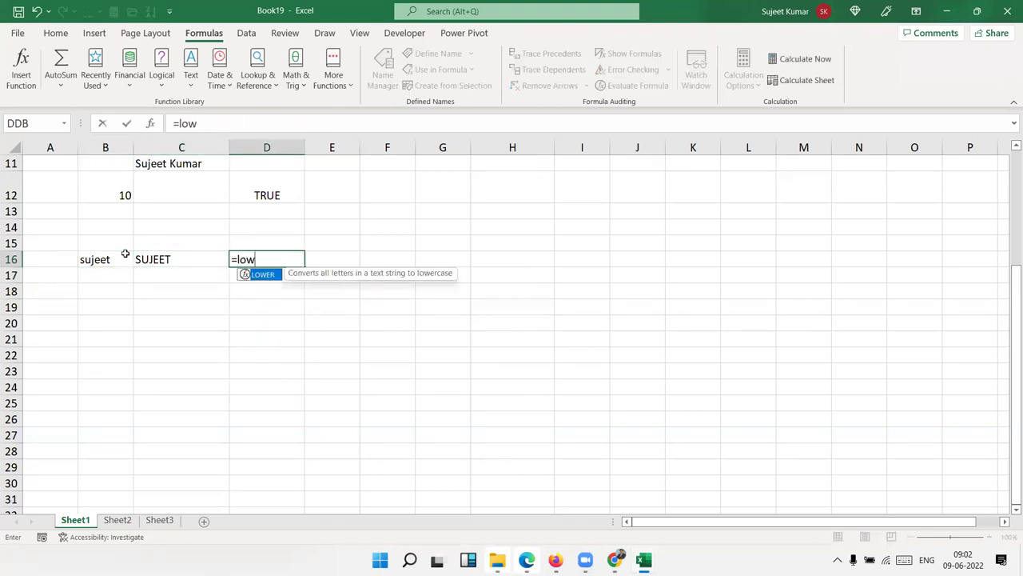
pyautogui.press('Tab')
pyautogui.press('Left')
pyautogui.press('Return')
pyautogui.press('Up')
pyautogui.press('Right')
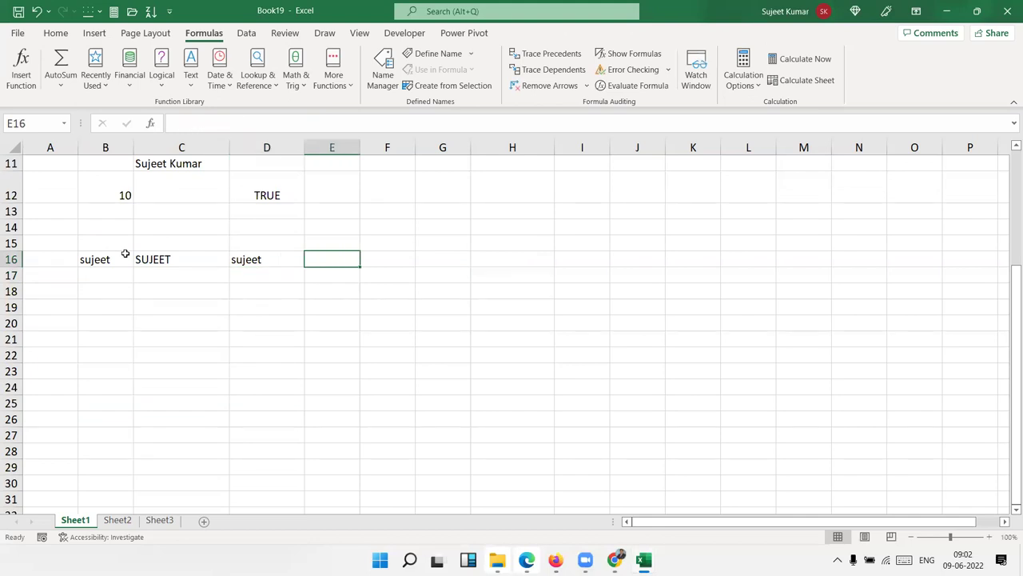
# Enter =PROPER(D16) in E16
pyautogui.write('=pro')
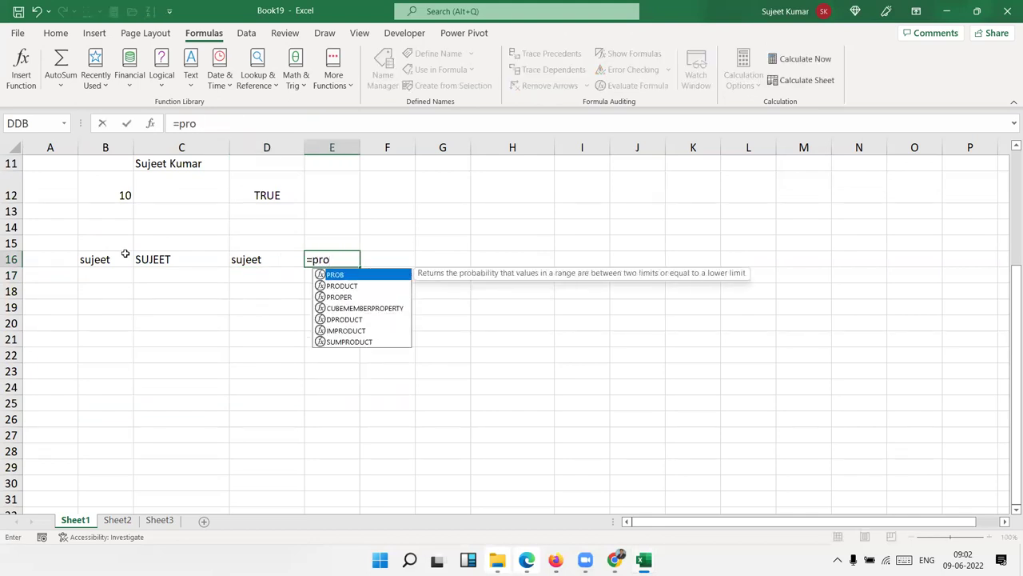
pyautogui.press('Down')
pyautogui.press('Down')
pyautogui.press('Tab')
pyautogui.press('Left')
pyautogui.press('Return')
pyautogui.press('Up')
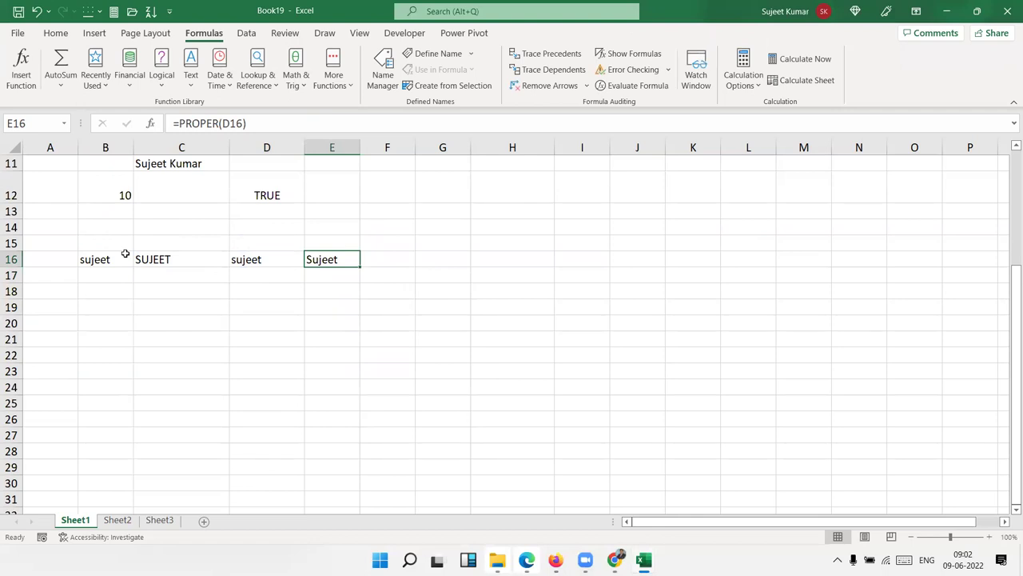
pyautogui.press('Left')
pyautogui.press('Left')
pyautogui.press('Left')
pyautogui.write('Sujeet')
pyautogui.press('BackSpace')
pyautogui.press('BackSpace')
pyautogui.press('BackSpace')
pyautogui.press('BackSpace')
pyautogui.press('BackSpace')
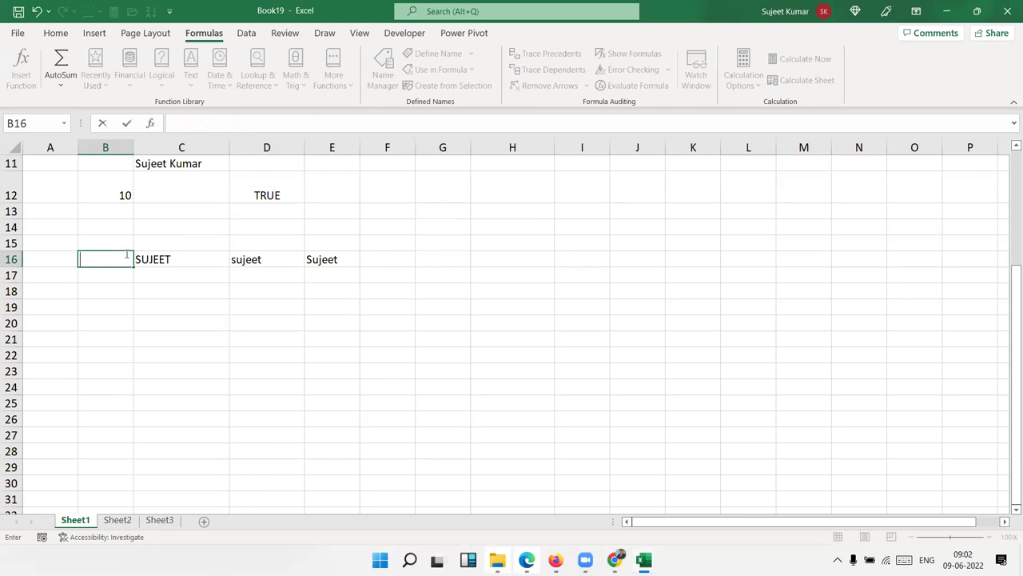
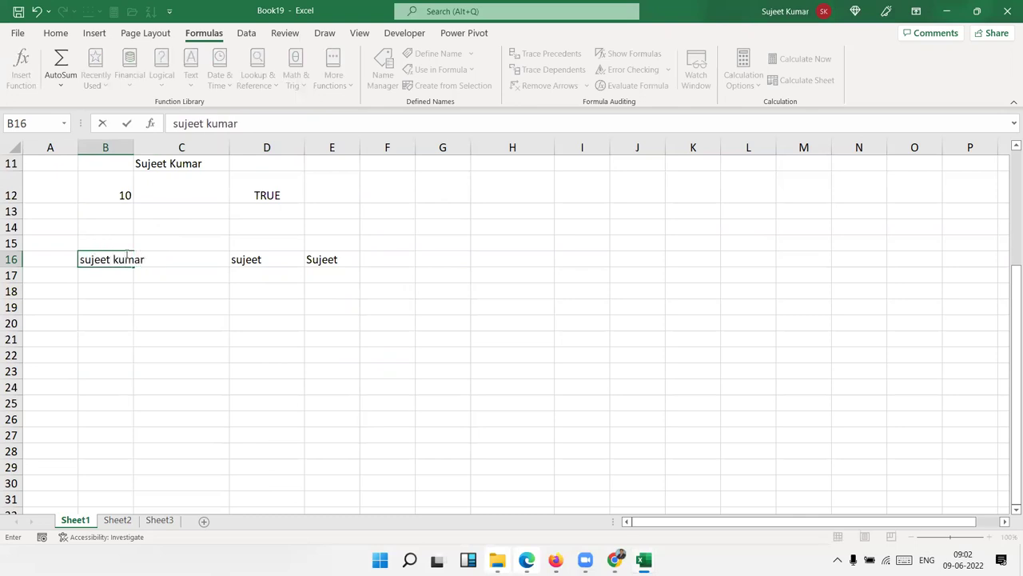
pyautogui.press('Return')
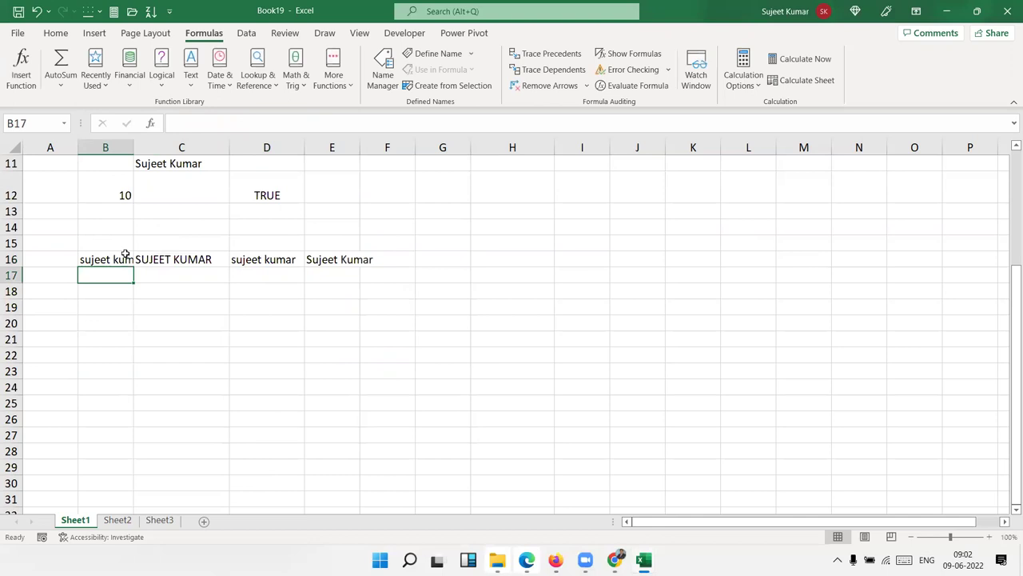
pyautogui.press('Right')
pyautogui.press('Down')
pyautogui.press('Down')
pyautogui.press('Down')
pyautogui.press('Down')
pyautogui.press('Down')
pyautogui.press('Down')
pyautogui.press('Down')
pyautogui.press('Down')
pyautogui.press('Down')
pyautogui.press('Up')
pyautogui.press('Up')
pyautogui.press('Up')
pyautogui.press('Up')
pyautogui.press('Up')
pyautogui.press('Left')
pyautogui.press('Tab')
pyautogui.press('Tab')
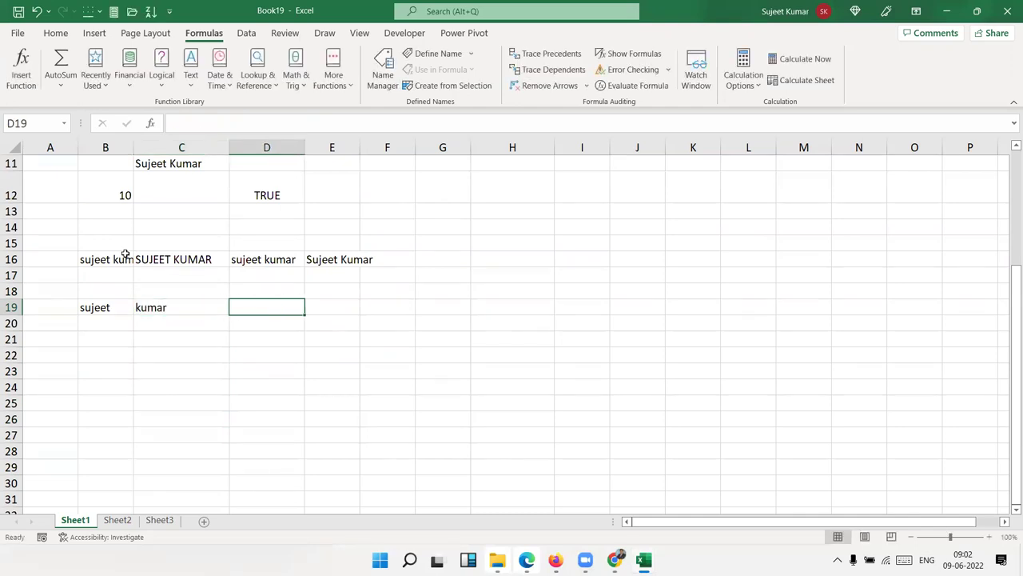
pyautogui.write('=')
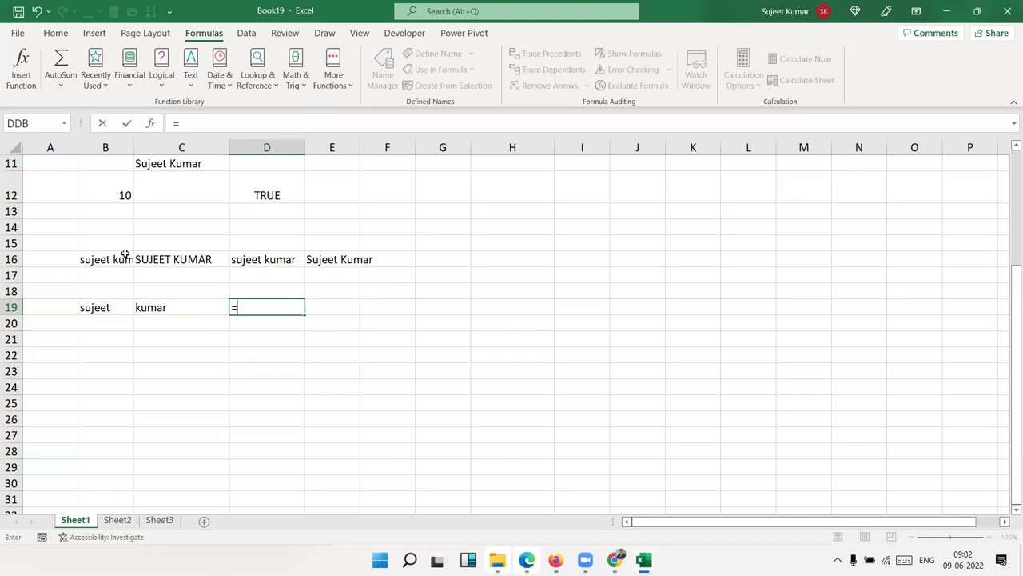
pyautogui.write('co')
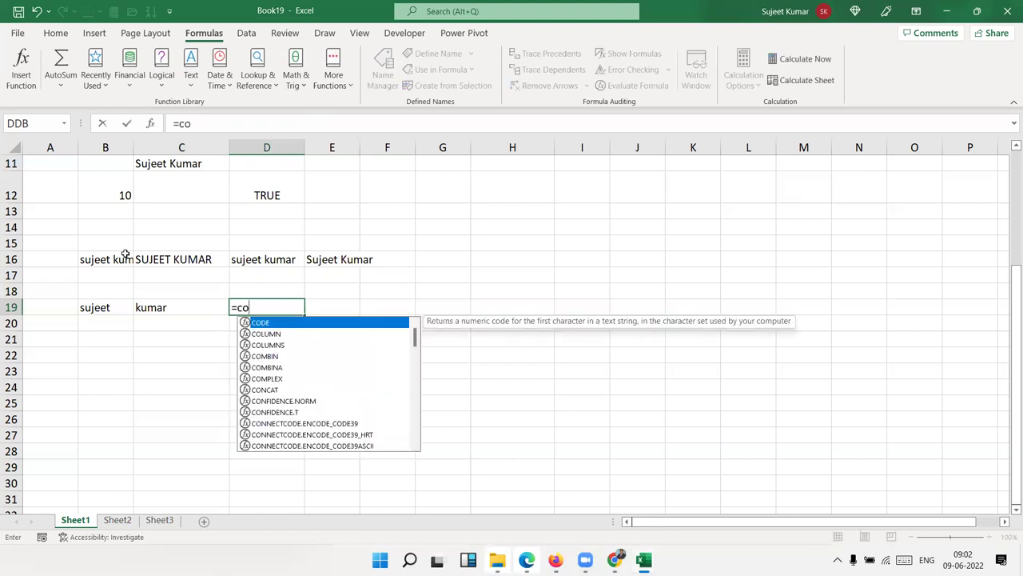
pyautogui.write('n')
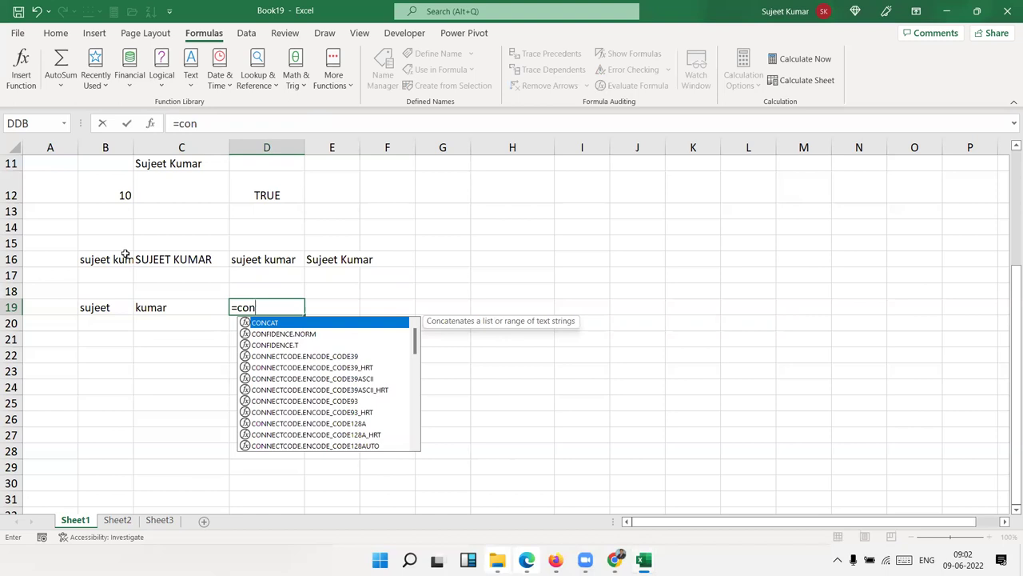
pyautogui.write('c')
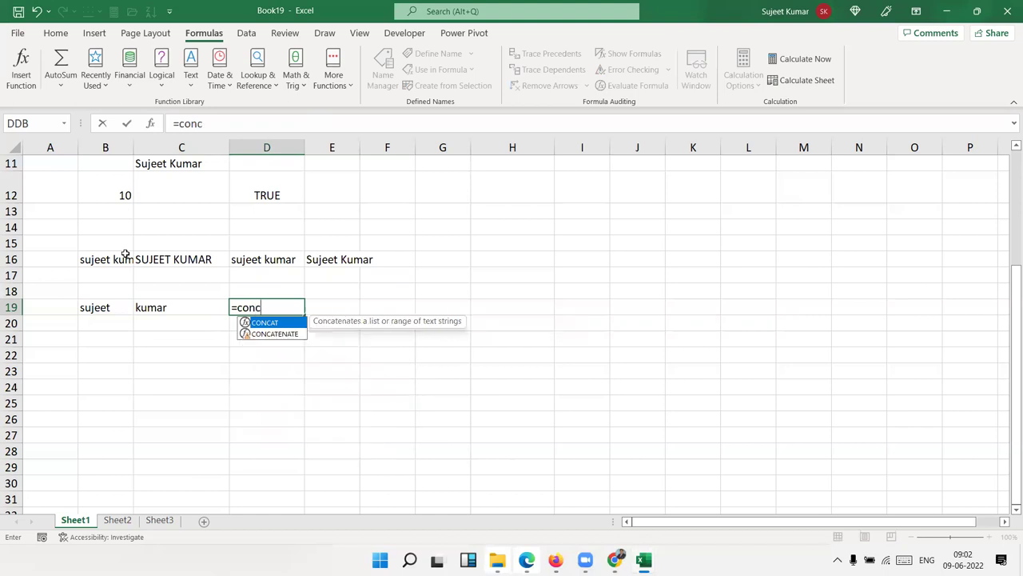
pyautogui.press('Down')
pyautogui.press('Tab')
pyautogui.press('Left')
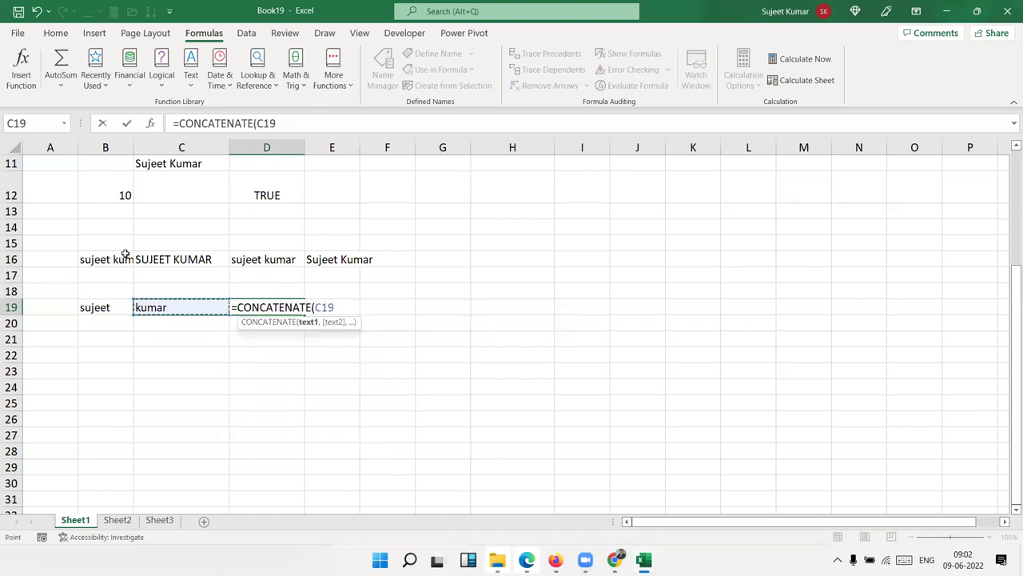
pyautogui.press('Left')
pyautogui.write('," "')
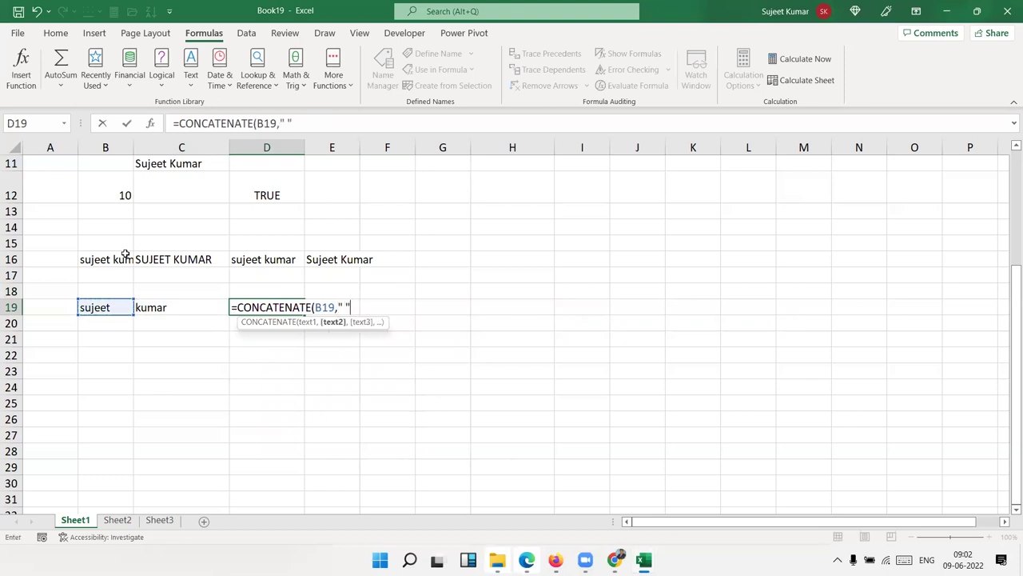
pyautogui.write(',')
pyautogui.press('Left')
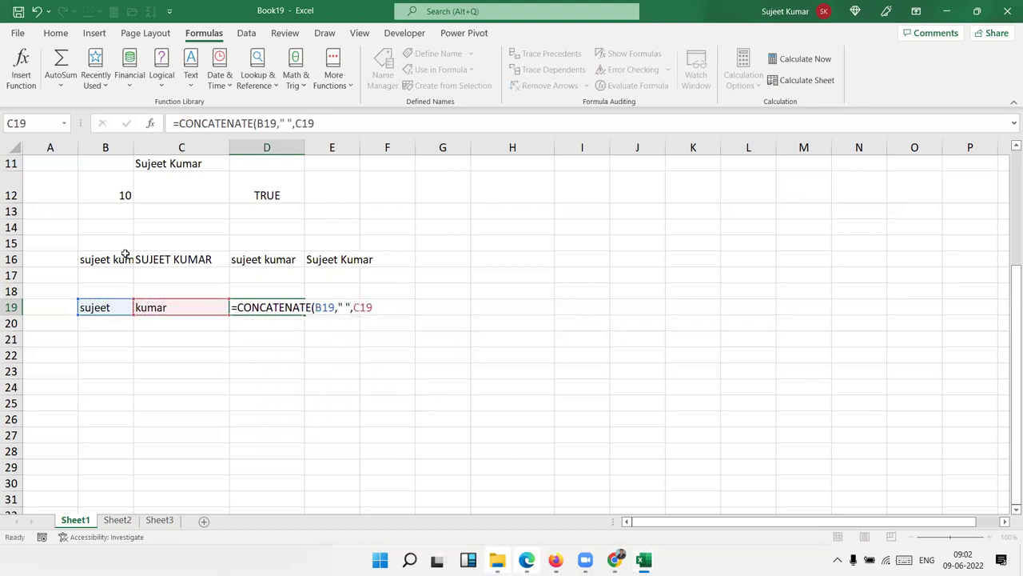
pyautogui.press('Return')
pyautogui.press('Right')
pyautogui.press('Left')
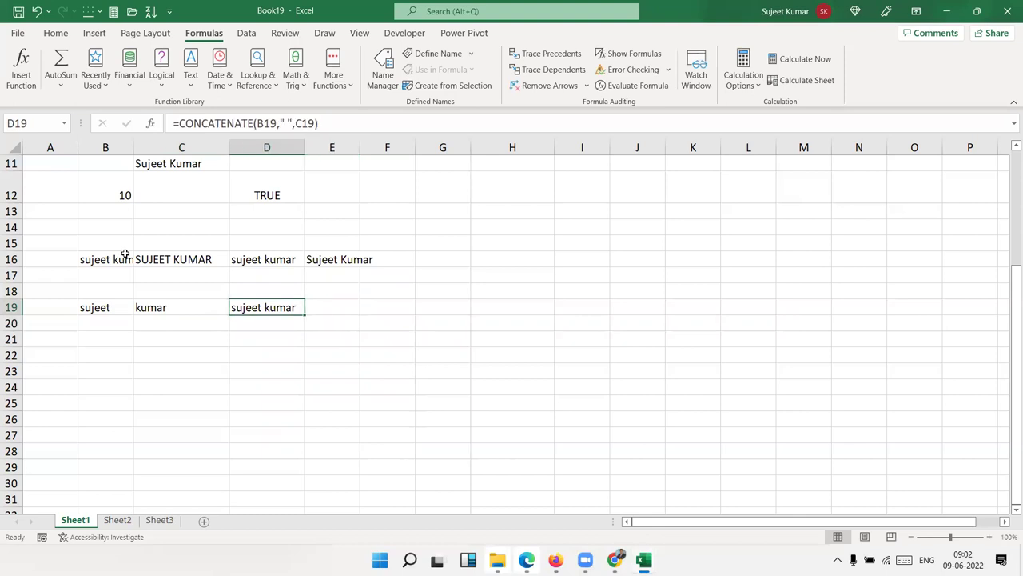
pyautogui.press('F2')
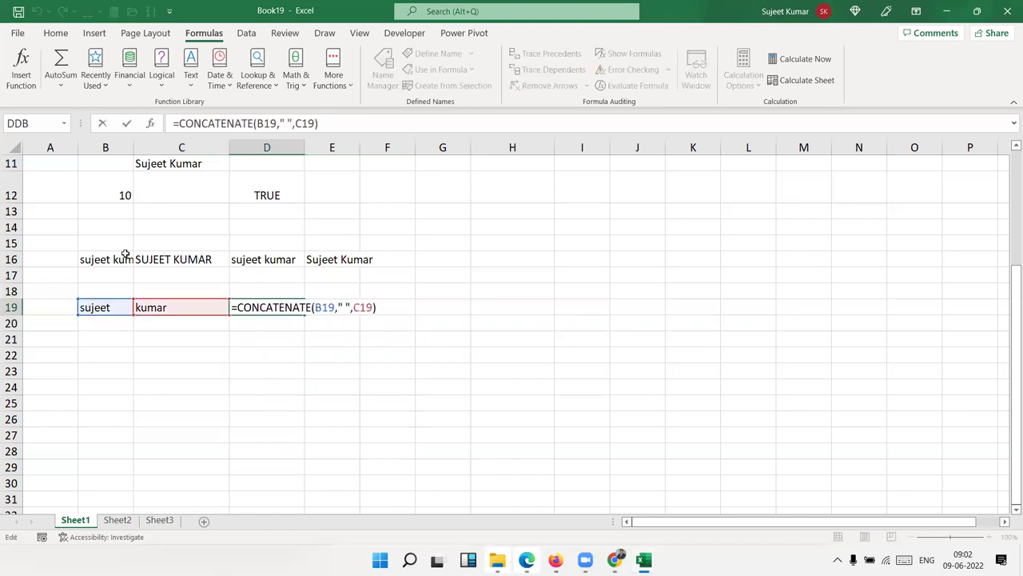
pyautogui.press('Escape')
# Enter =B19&" "&C19 in E19 to join the names with the & operator
pyautogui.press('Right')
pyautogui.write('=')
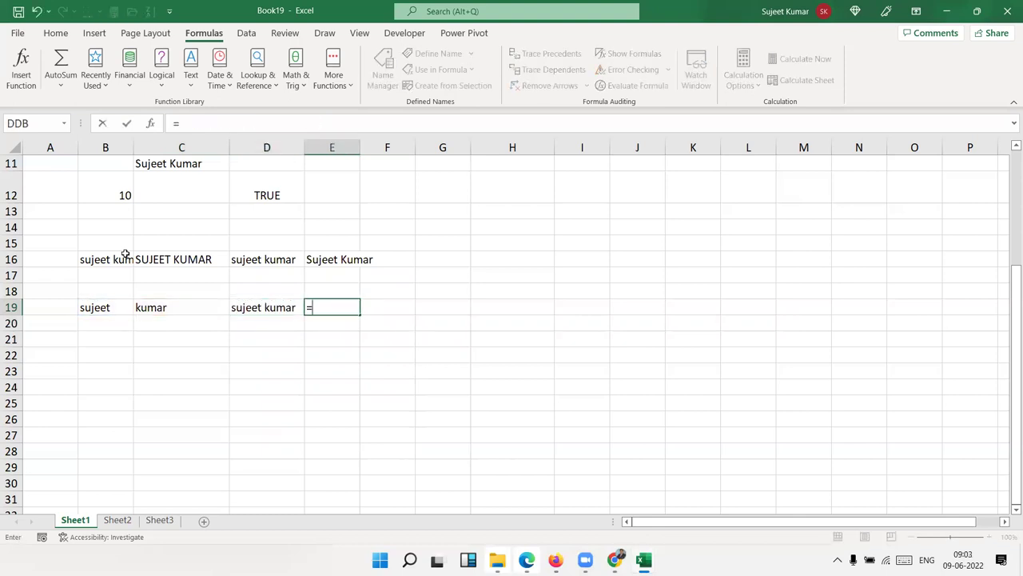
pyautogui.click(102, 308)
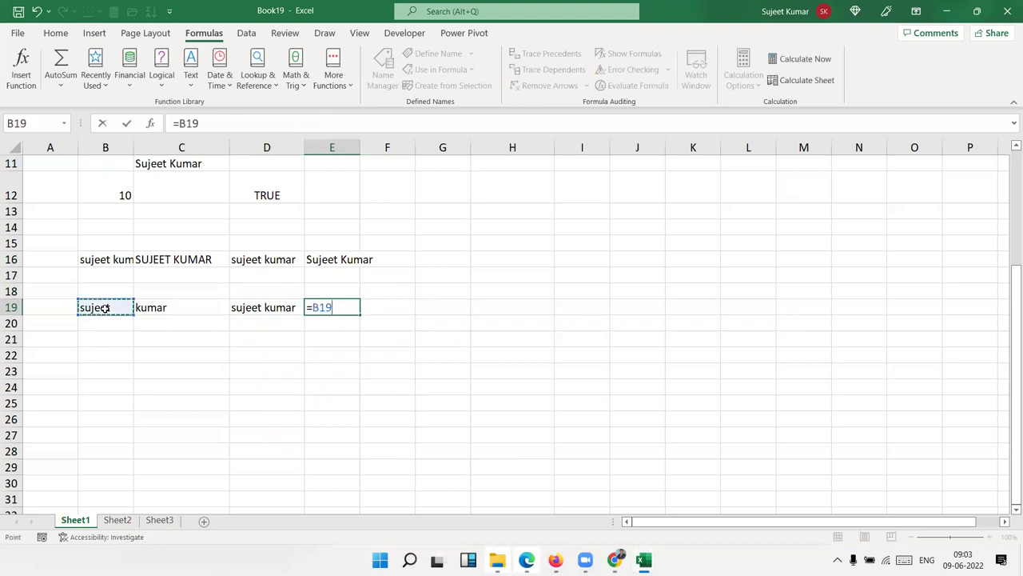
pyautogui.write('&" "')
pyautogui.write('&')
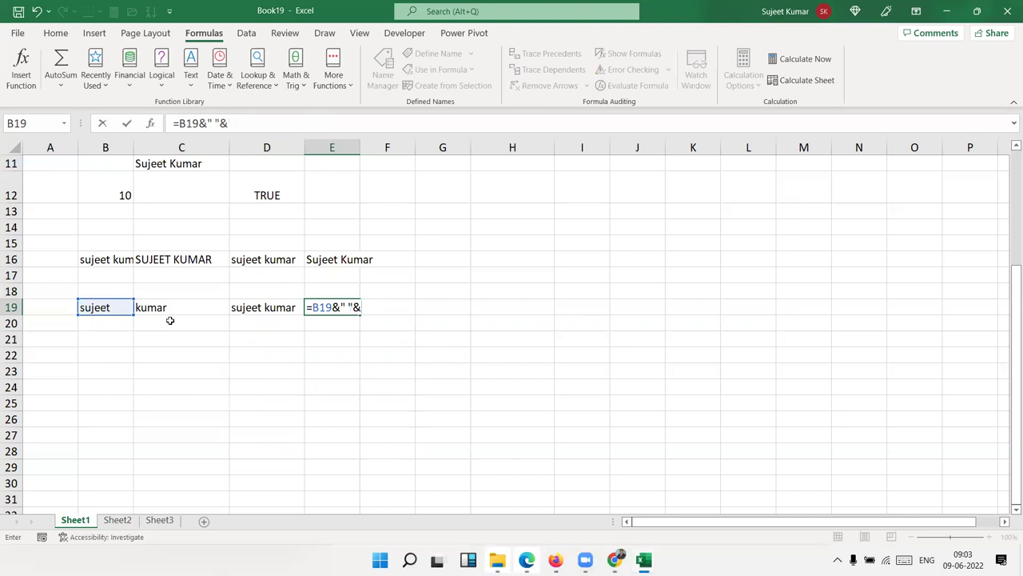
pyautogui.click(172, 306)
pyautogui.press('Return')
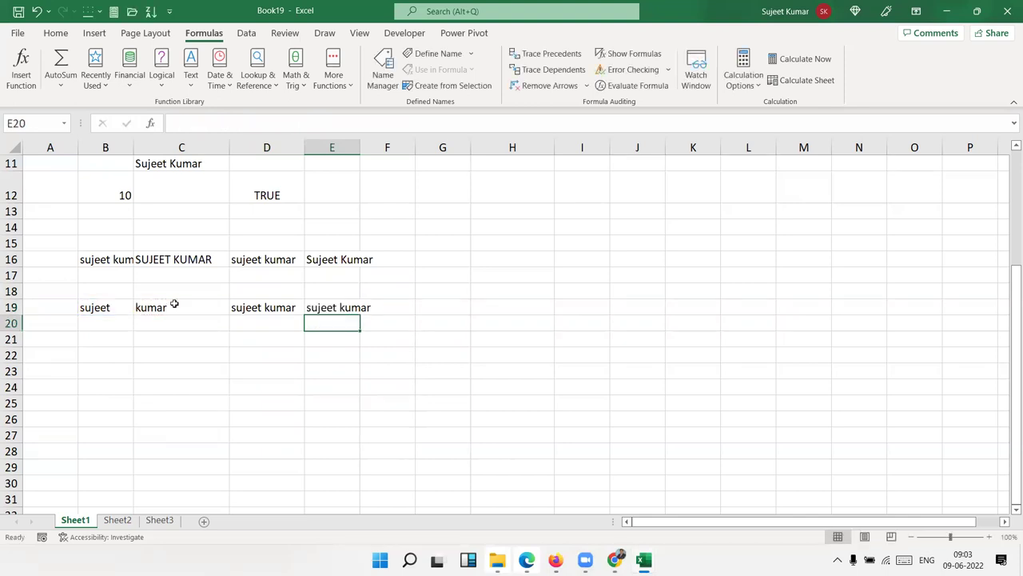
pyautogui.press('Down')
pyautogui.press('Down')
pyautogui.press('Left')
pyautogui.press('Left')
pyautogui.press('Left')
pyautogui.press('Left')
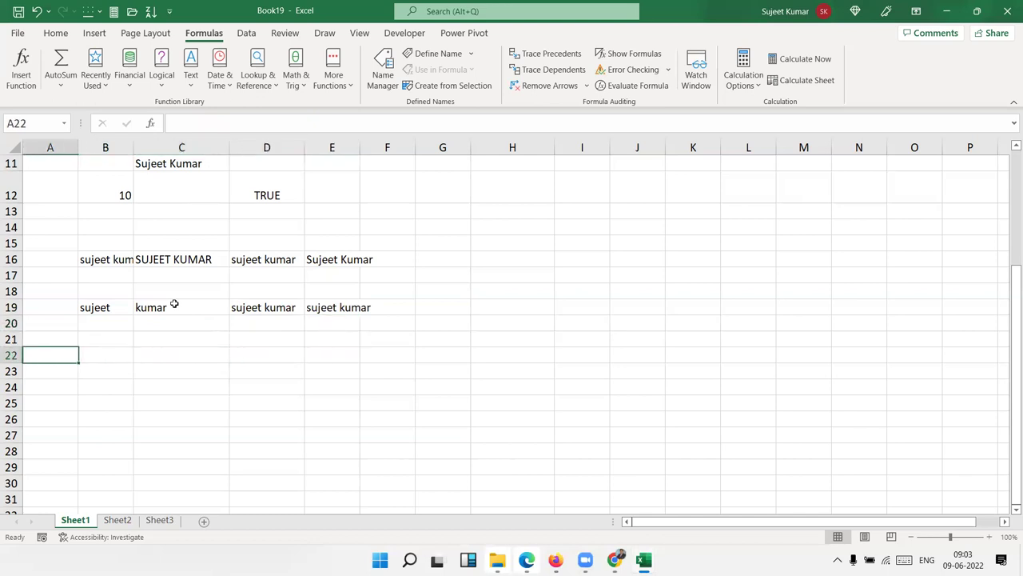
pyautogui.press('Right')
pyautogui.press('Up')
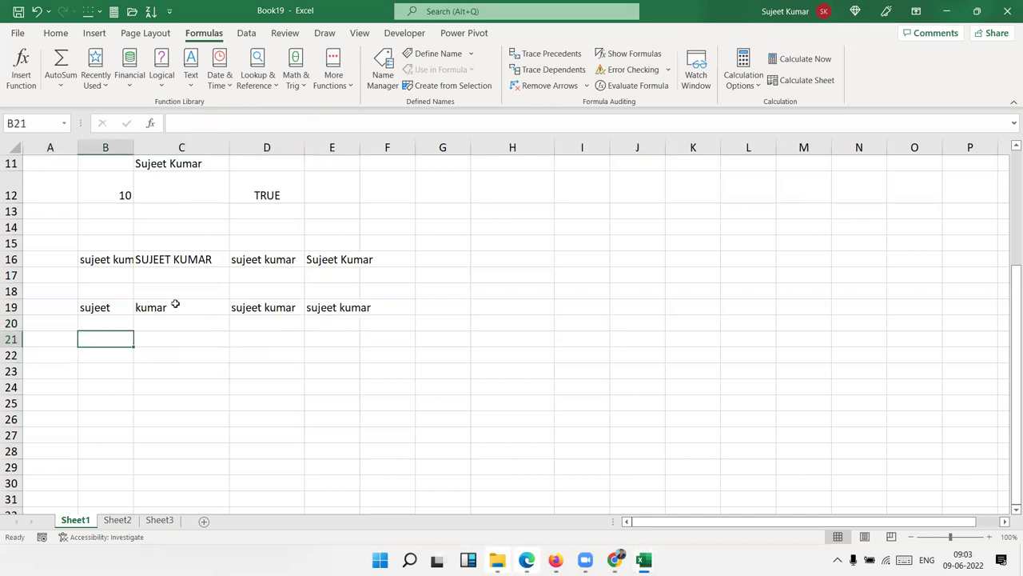
# Enter 1/1 as the start date in B21 and today's date in C21
pyautogui.write('1/1')
pyautogui.press('Tab')
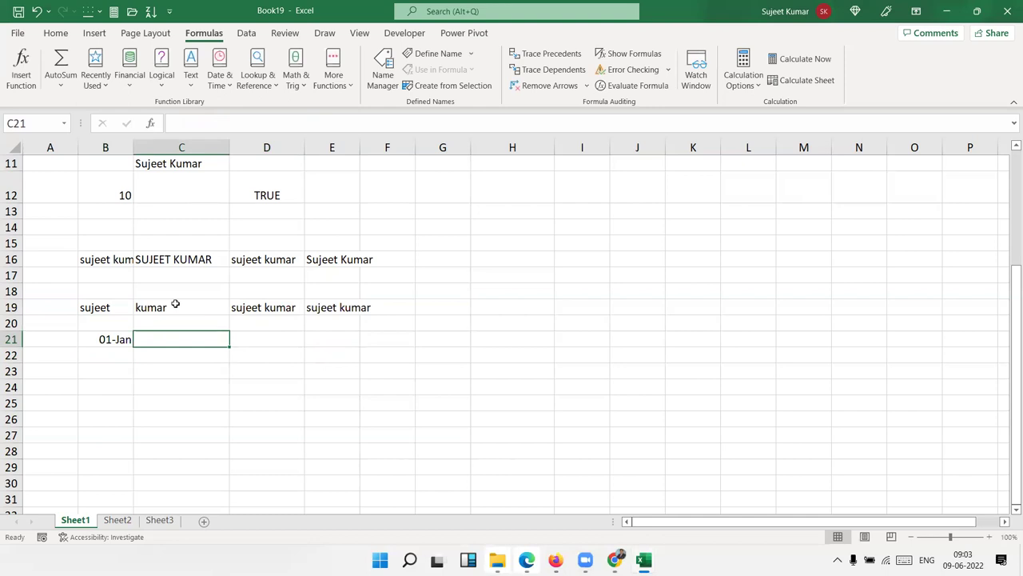
pyautogui.hotkey('ctrl', ';')
pyautogui.press('Tab')
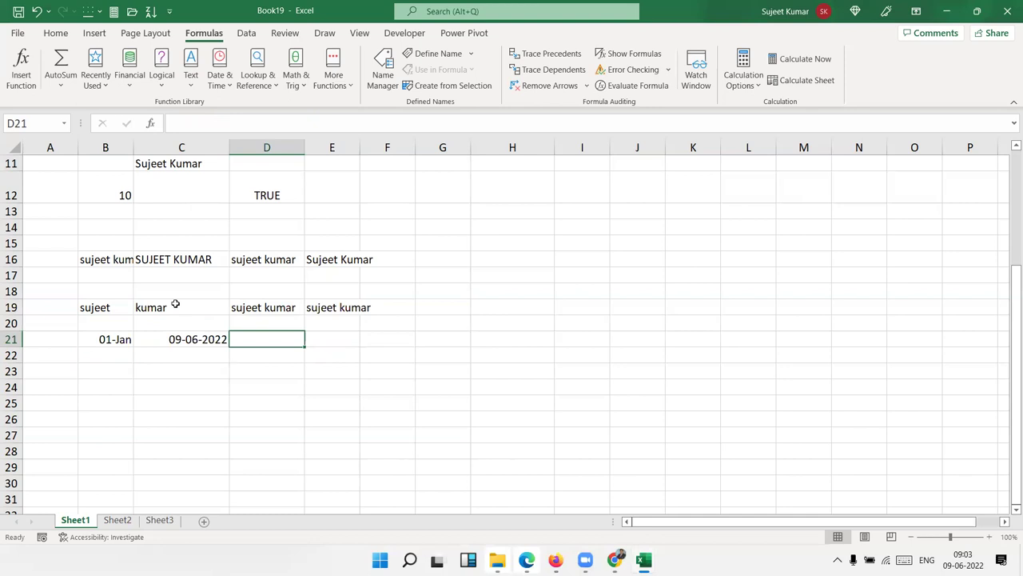
# Enter ="Work From "&B21&" To "&C21 in D21
pyautogui.write('="Work From ')
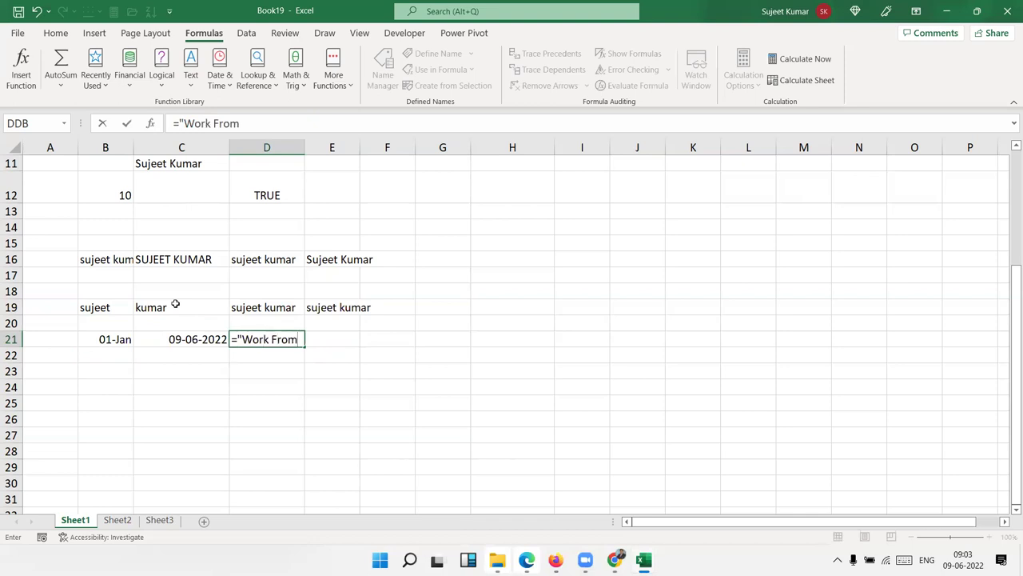
pyautogui.write('"&')
pyautogui.click(129, 339)
pyautogui.write('&" To "&')
pyautogui.press('Left')
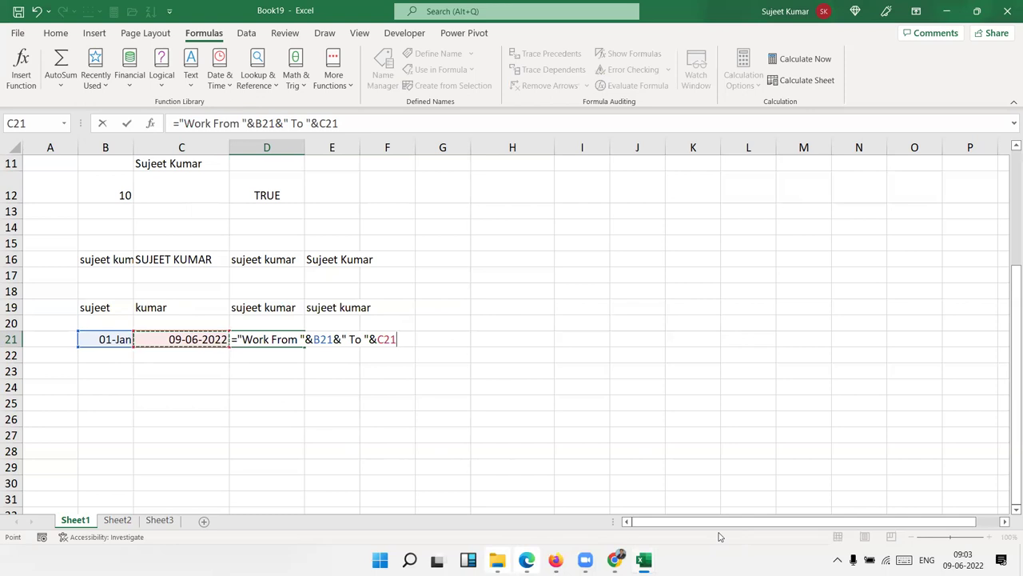
pyautogui.press('Return')
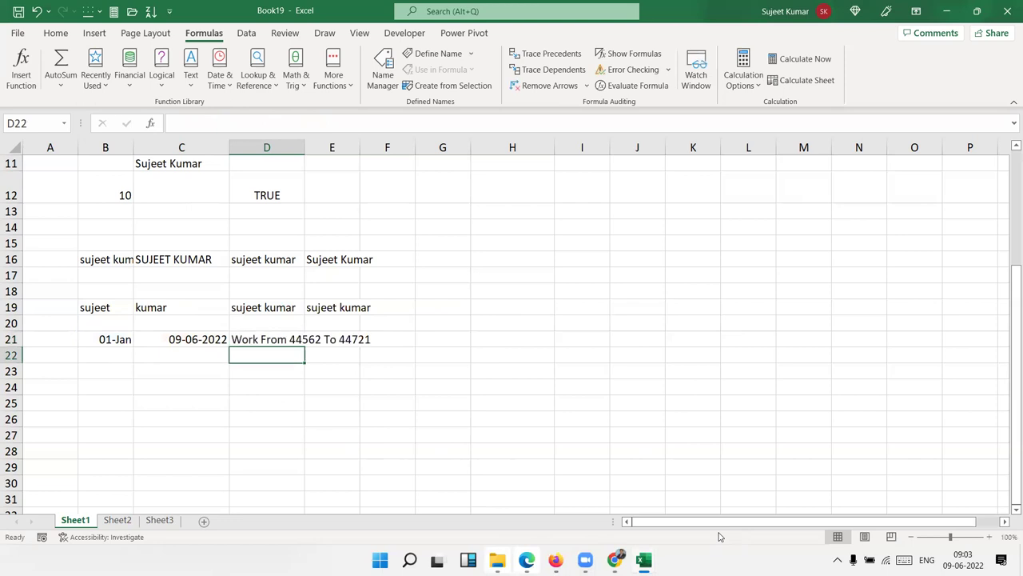
pyautogui.press('Left')
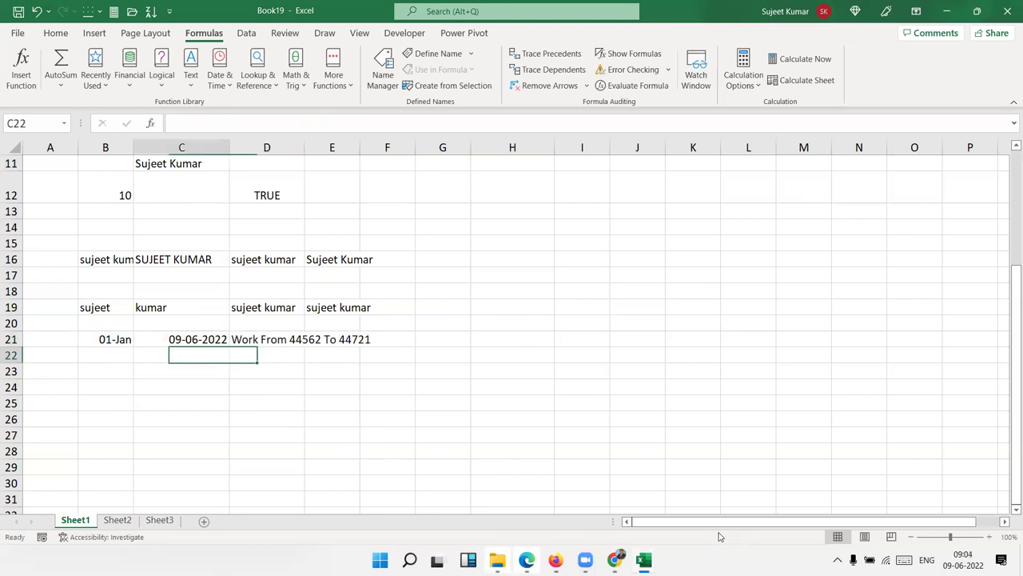
pyautogui.press('Up')
pyautogui.press('Left')
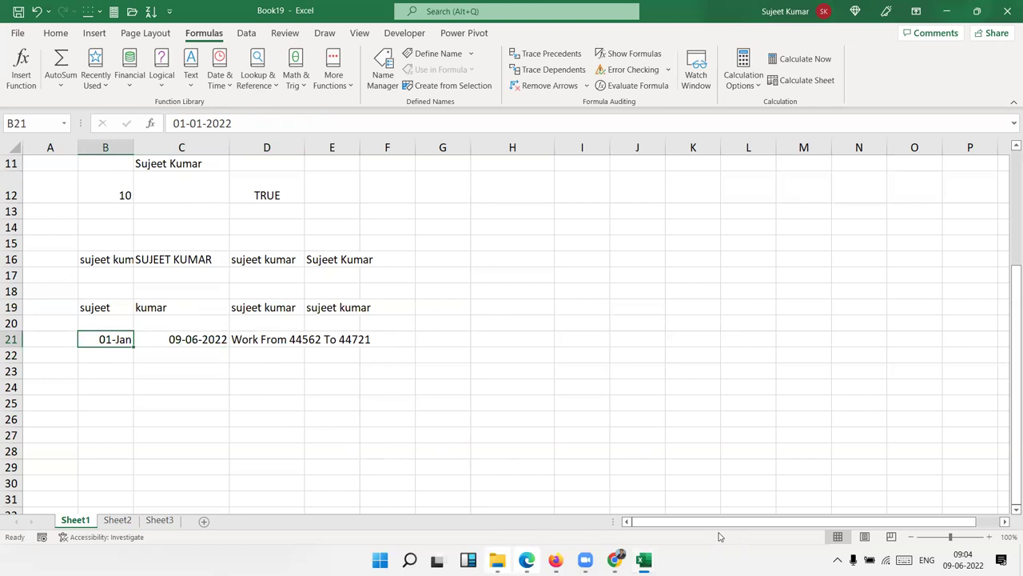
# Reveal B21:C21 as serial numbers 44562 and 44721, then undo to restore date display
pyautogui.hotkey('shift', 'Right')
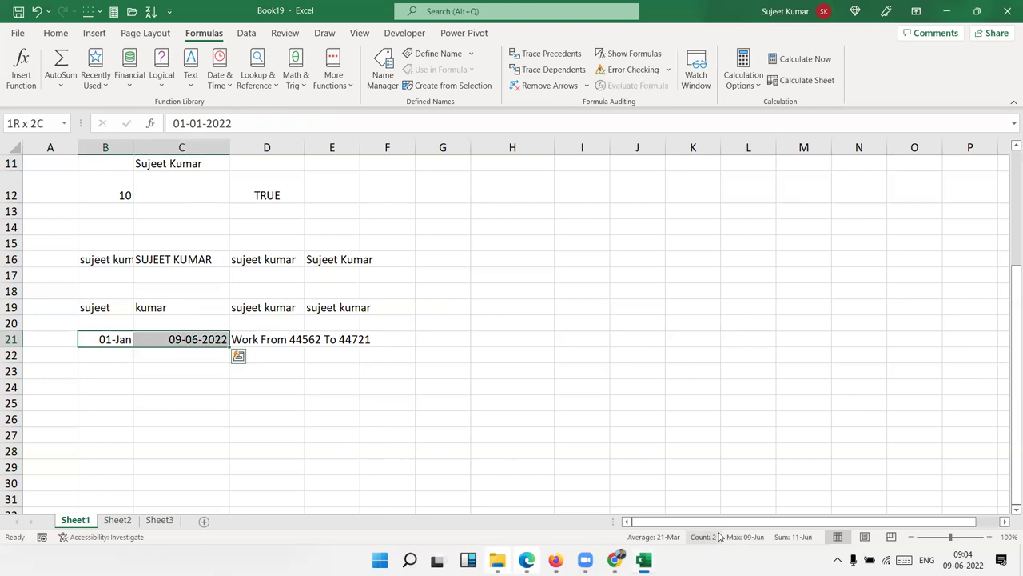
pyautogui.hotkey('ctrl', 'shift', '~')
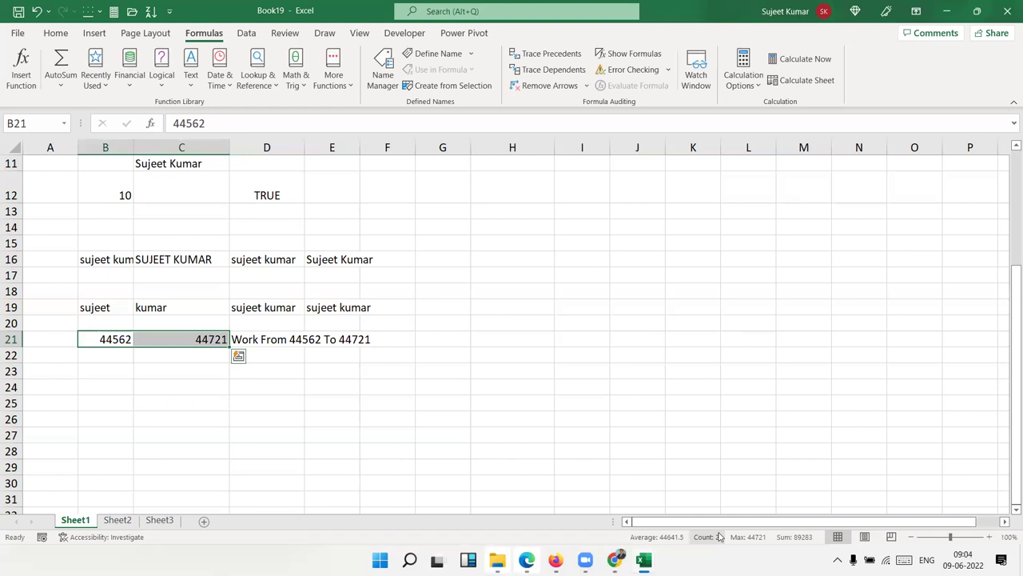
pyautogui.hotkey('alt', 'h')
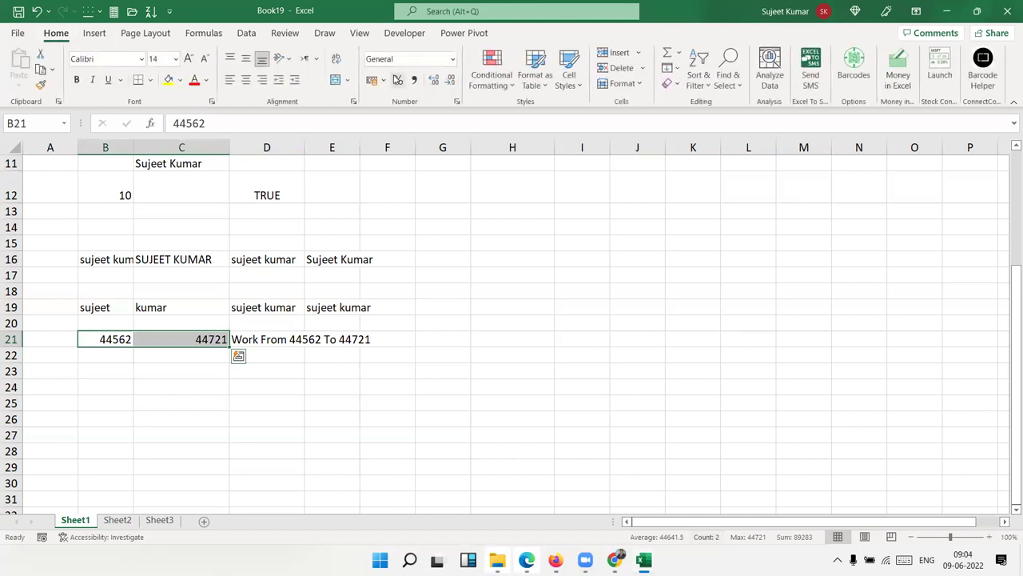
pyautogui.hotkey('ctrl', 'q')
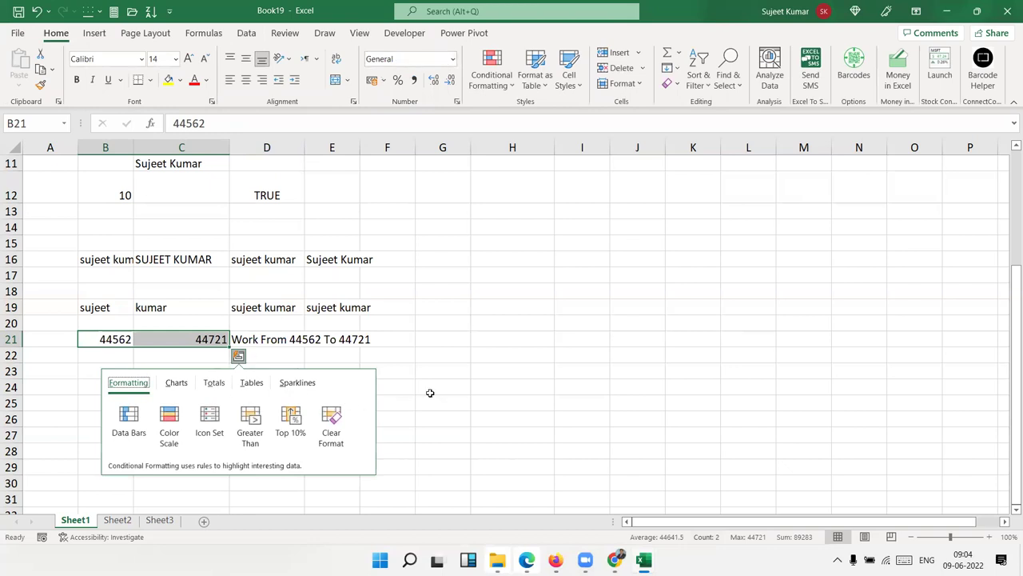
pyautogui.click(434, 359)
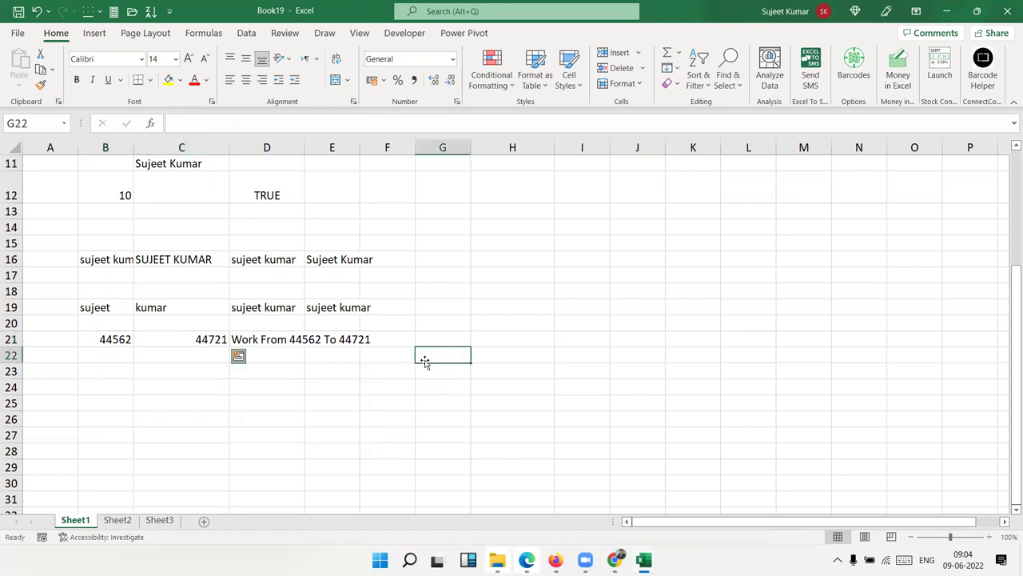
pyautogui.hotkey('ctrl', 'z')
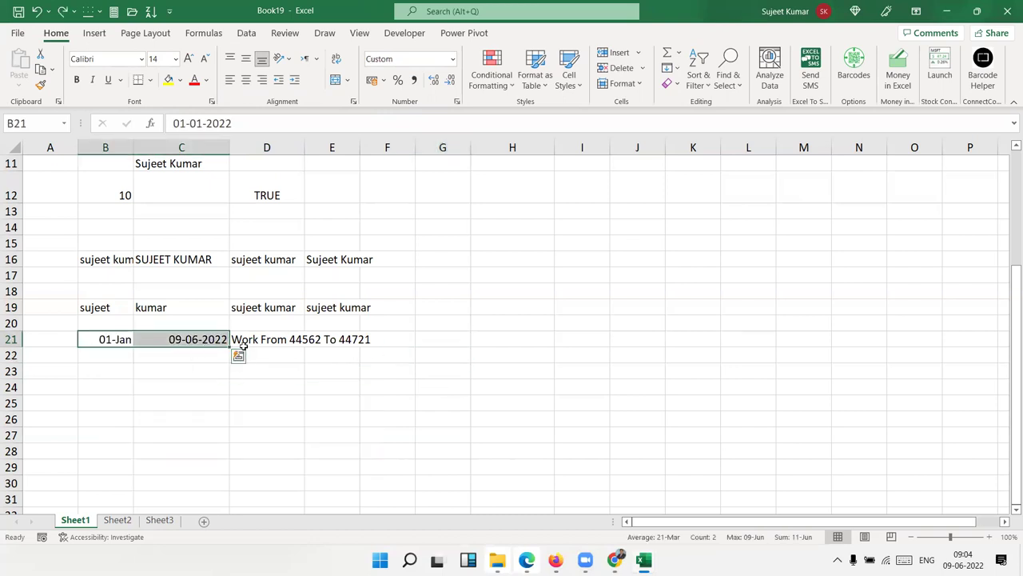
pyautogui.click(256, 342)
# In D21's formula, wrap B21 as TEXT(B21,"DD-MMM-YY")
pyautogui.doubleClick(259, 339)
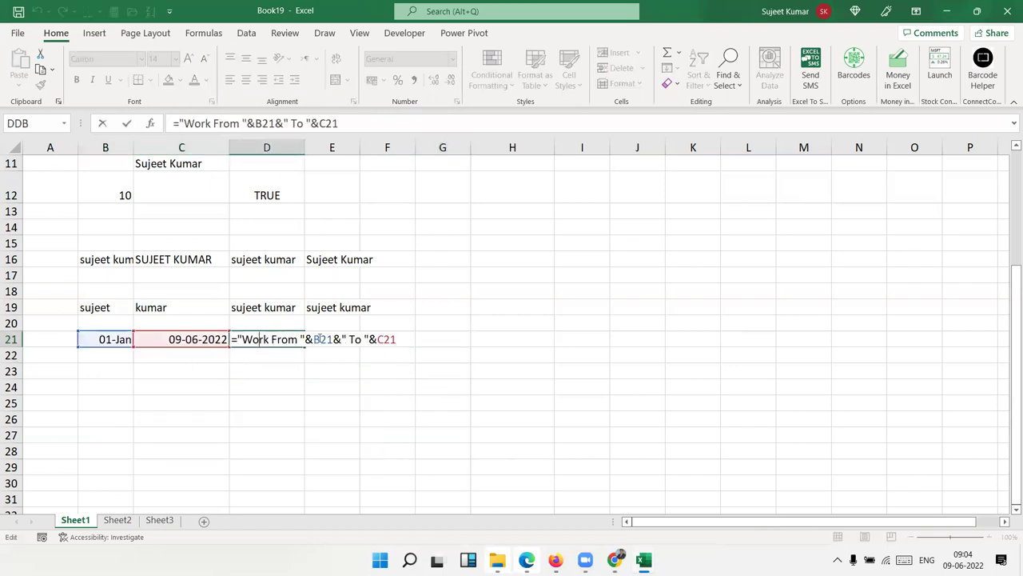
pyautogui.click(314, 339)
pyautogui.write('te')
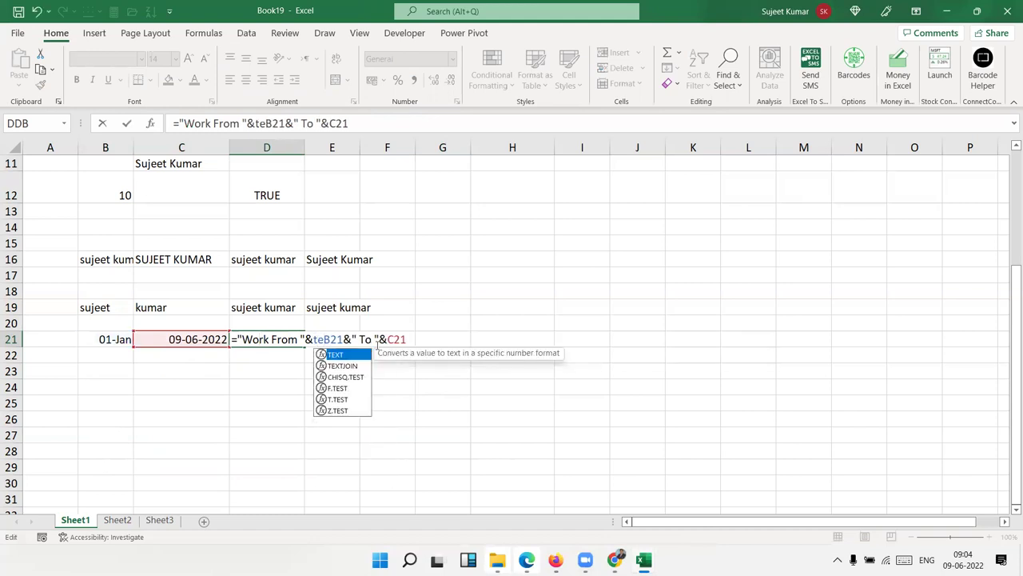
pyautogui.press('Tab')
pyautogui.press('Right')
pyautogui.press('Right')
pyautogui.press('Right')
pyautogui.write(',"DD-MMM-YY')
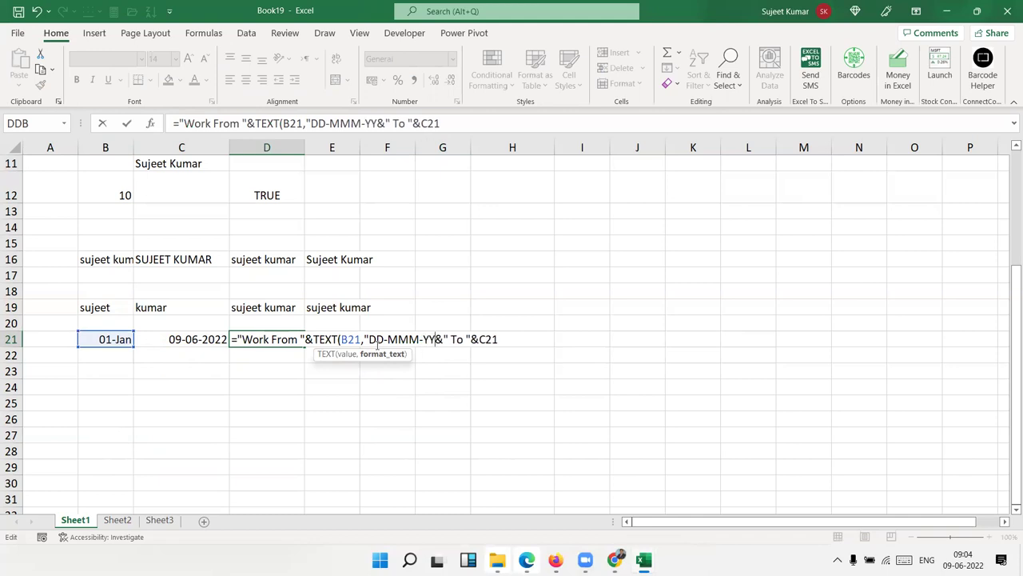
pyautogui.write('")')
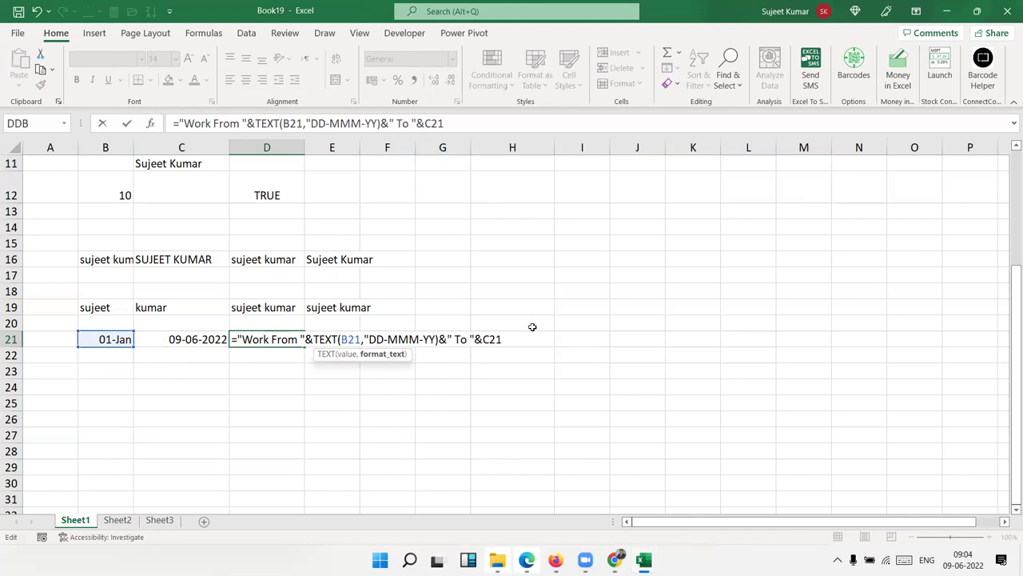
# Wrap C21 in TEXT(…,"DD-MMM-YY") so D21 reads Work From 01-Jan-22 To 09-Jun-22
pyautogui.click(479, 339)
pyautogui.write('te')
pyautogui.press('BackSpace')
pyautogui.press('BackSpace')
pyautogui.write('"')
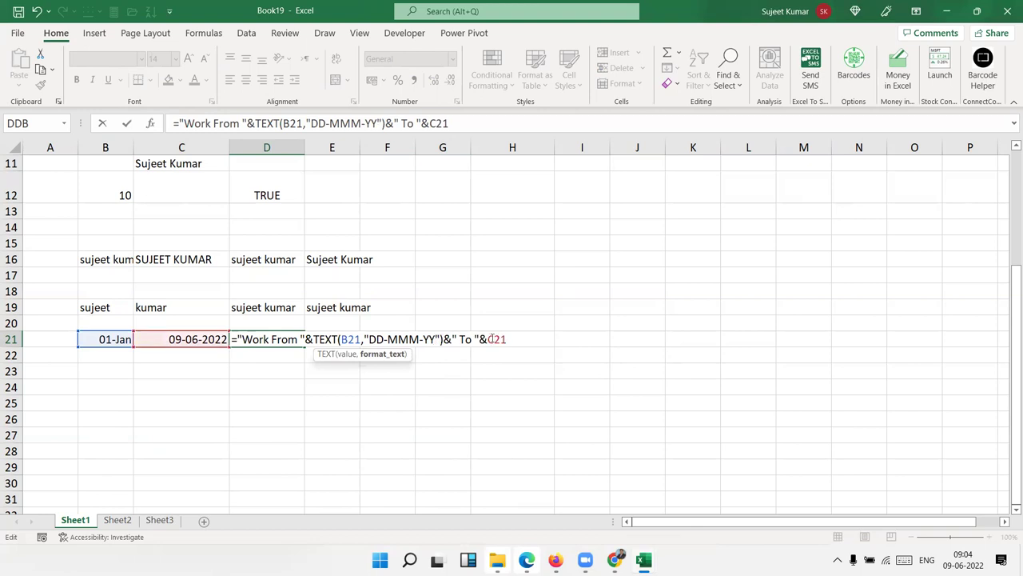
pyautogui.click(488, 339)
pyautogui.write('te')
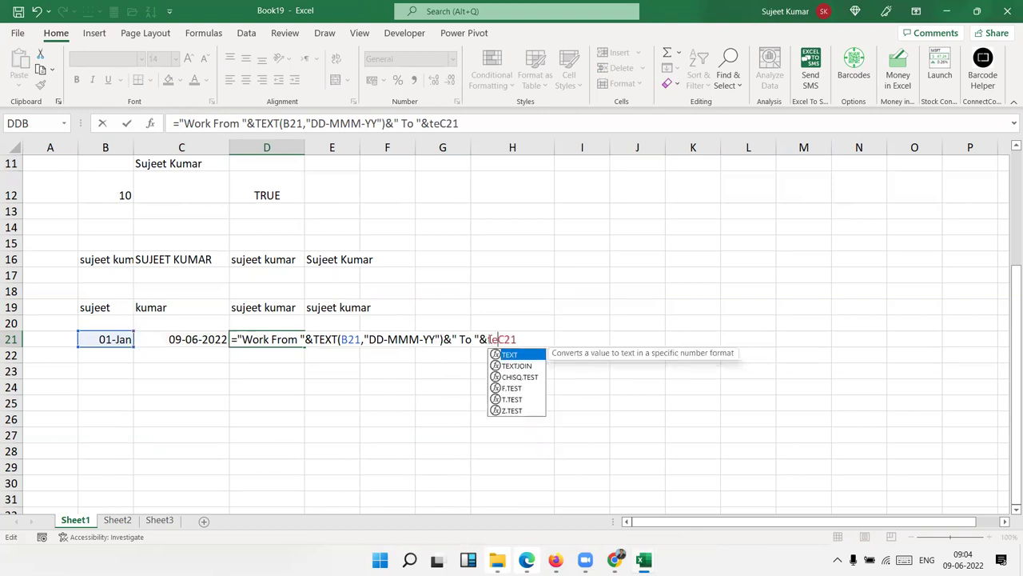
pyautogui.press('Tab')
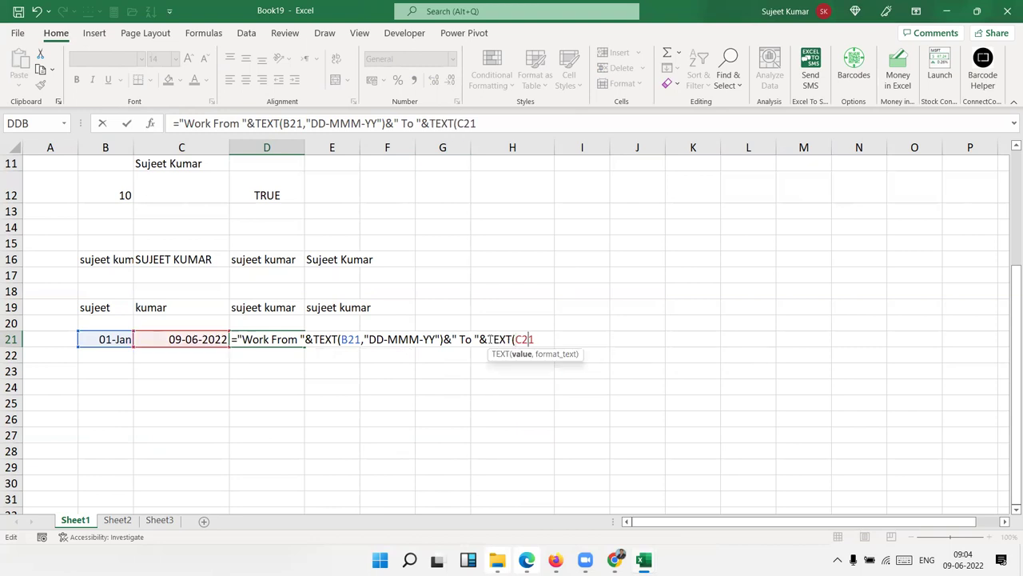
pyautogui.write(',"DD-MM')
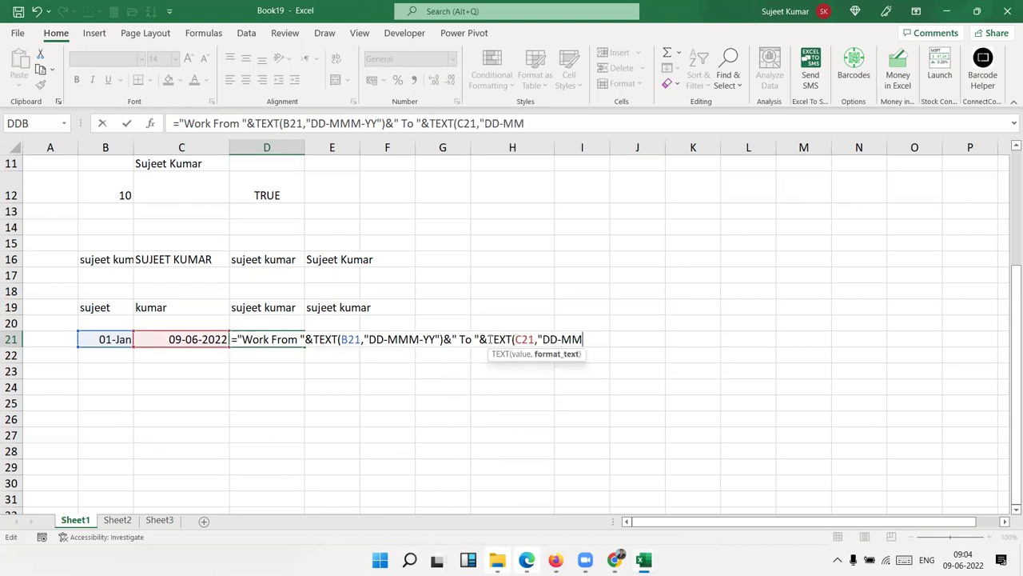
pyautogui.write('M-YY")')
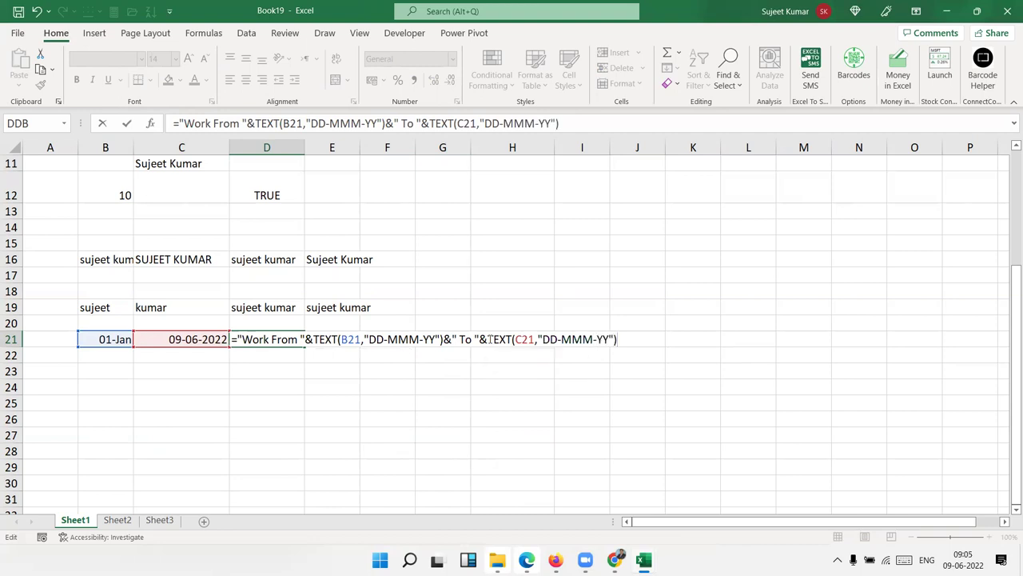
pyautogui.hotkey('ctrl', 'Return')
pyautogui.press('Up')
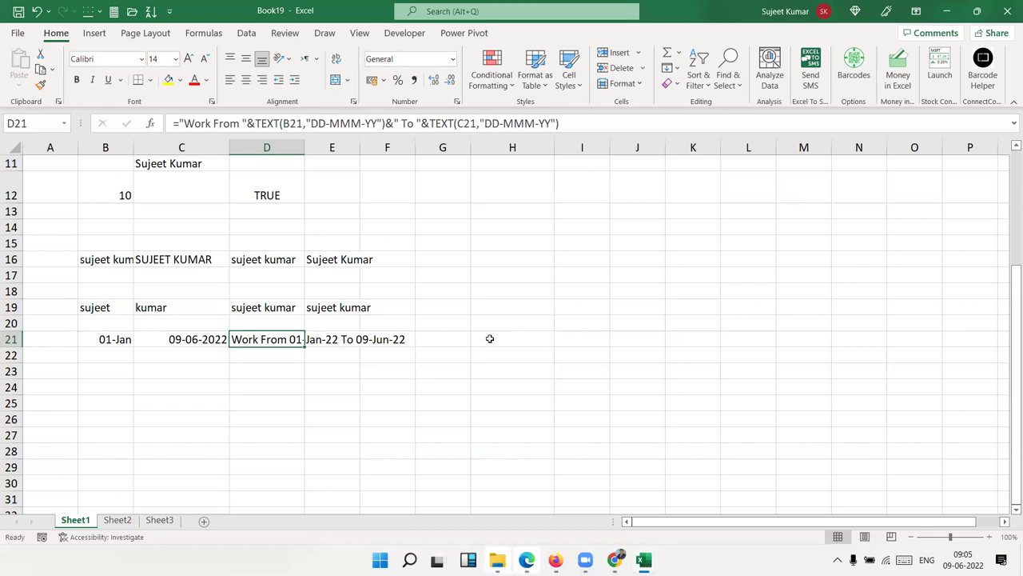
# Review the CONCATENATE formula in D19 and the ampersand formula in E19 without changing them
pyautogui.press('Up')
pyautogui.press('Up')
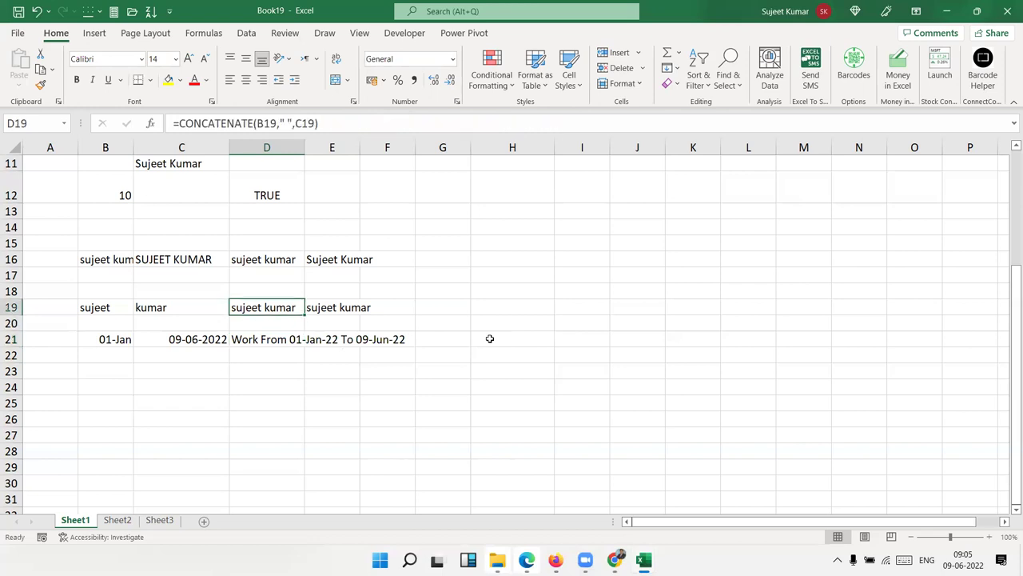
pyautogui.click(341, 313)
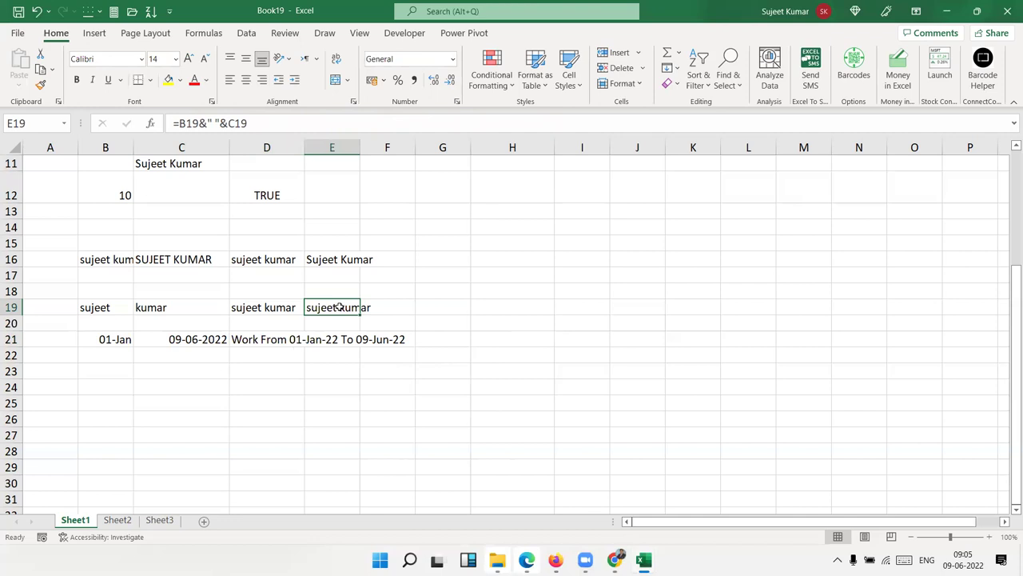
pyautogui.click(244, 308)
pyautogui.click(324, 300)
pyautogui.doubleClick(322, 303)
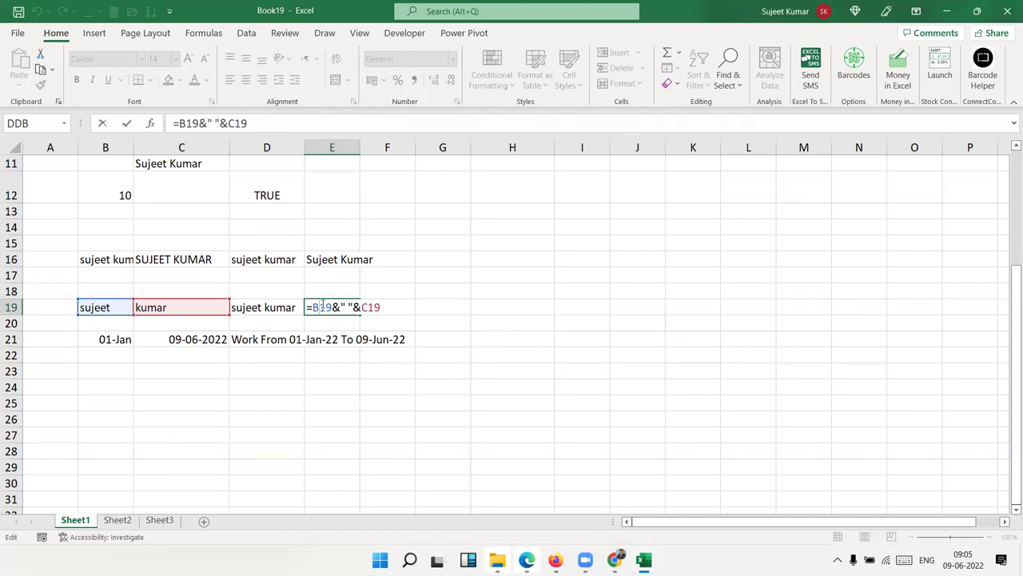
pyautogui.hotkey('ctrl', 'Return')
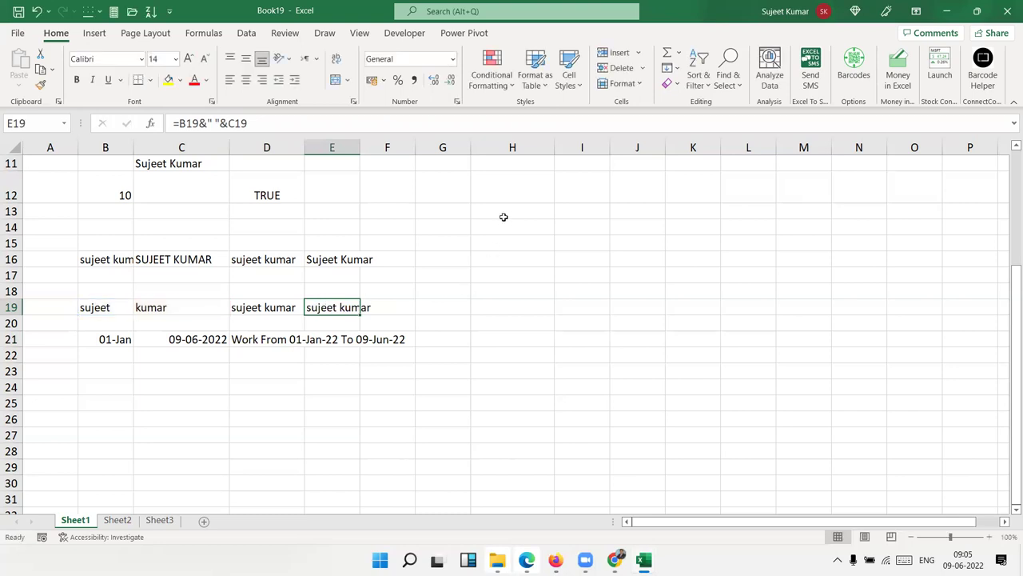
# Enter 2 in H13 and 3 in I13
pyautogui.click(504, 214)
pyautogui.write('2')
pyautogui.press('Tab')
pyautogui.write('3')
pyautogui.press('Tab')
# Add the formula =H13+I13 in J13 to get 5
pyautogui.write('=')
pyautogui.click(503, 217)
pyautogui.write('+')
pyautogui.press('Left')
pyautogui.press('Return')
pyautogui.press('Up')
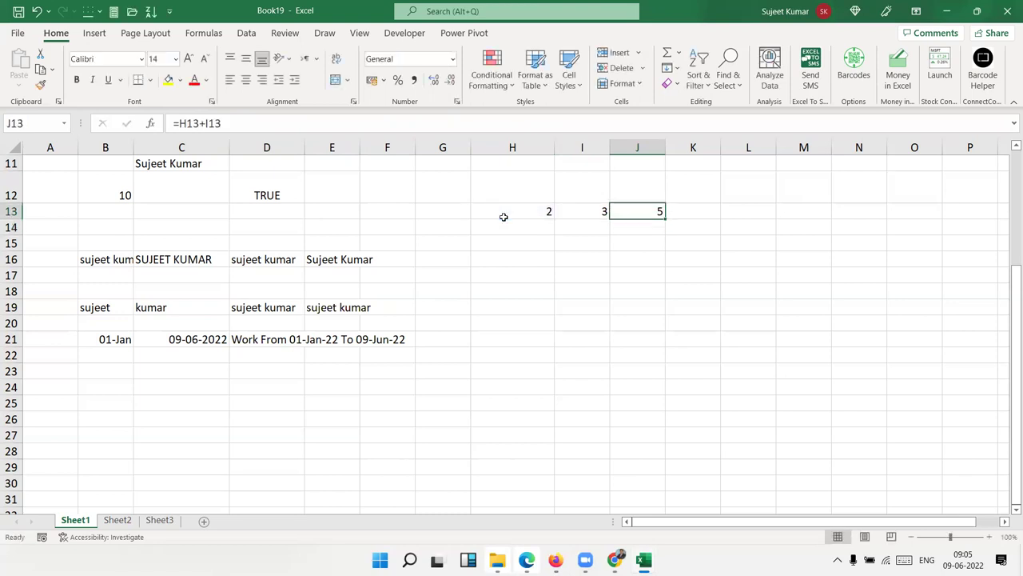
# Enter =H13&I13 in K13 to join the numbers into 23
pyautogui.press('Right')
pyautogui.write('=')
pyautogui.press('Left')
pyautogui.press('Left')
pyautogui.press('Left')
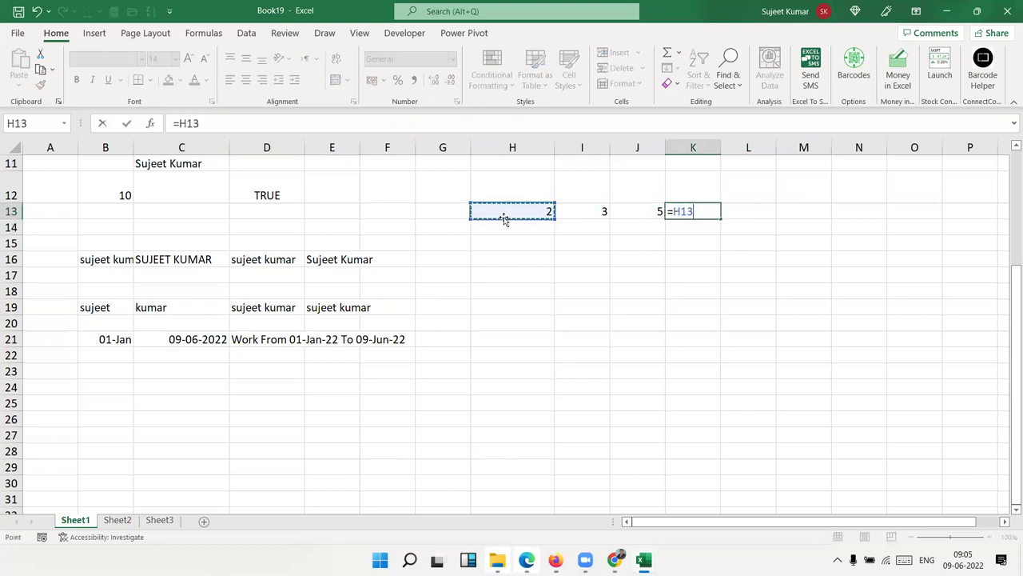
pyautogui.write('&')
pyautogui.press('Left')
pyautogui.press('Left')
pyautogui.press('Return')
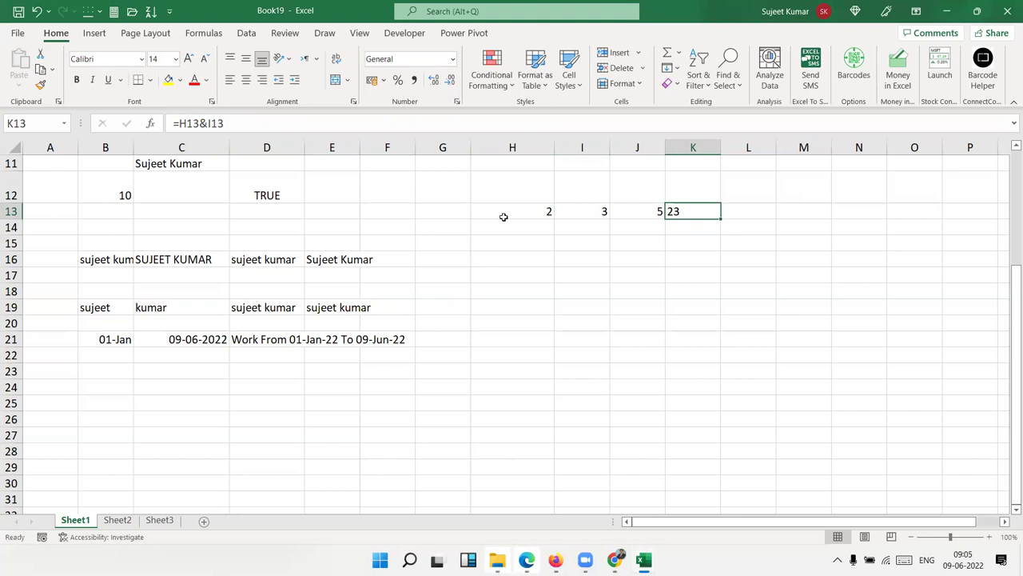
pyautogui.click(343, 339)
pyautogui.doubleClick(329, 339)
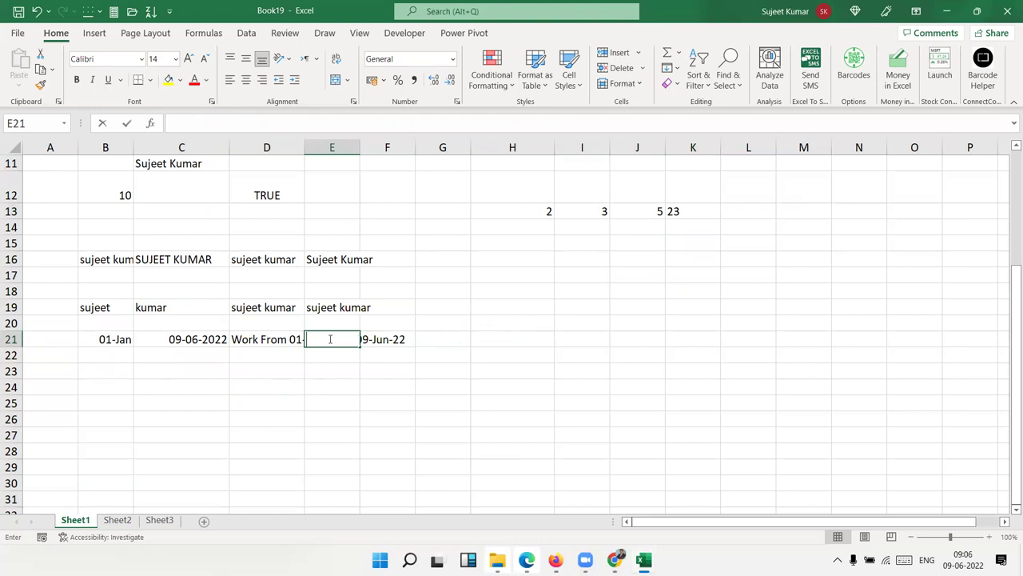
pyautogui.click(264, 341)
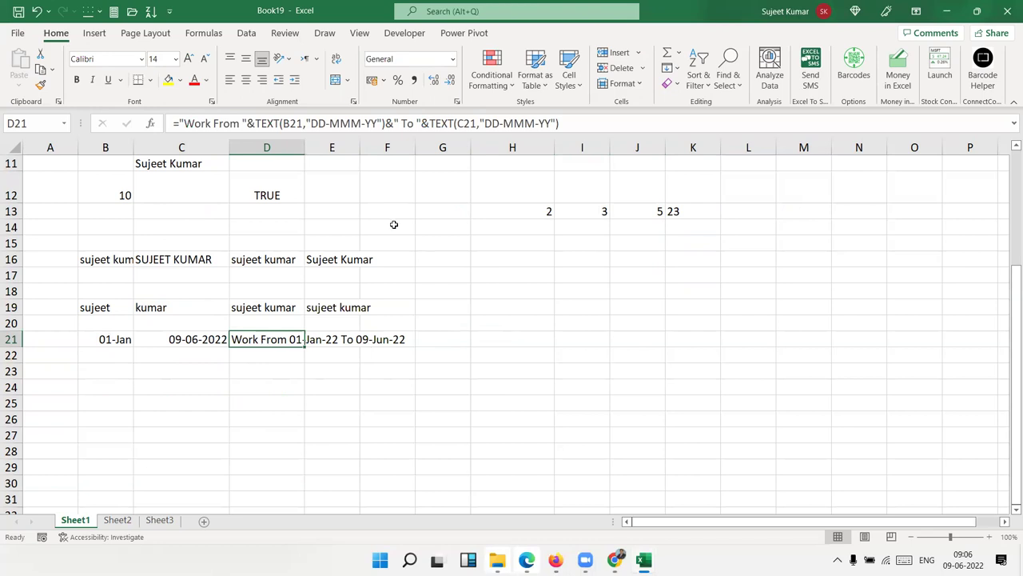
pyautogui.doubleClick(294, 339)
pyautogui.moveTo(314, 339); pyautogui.dragTo(422, 345)
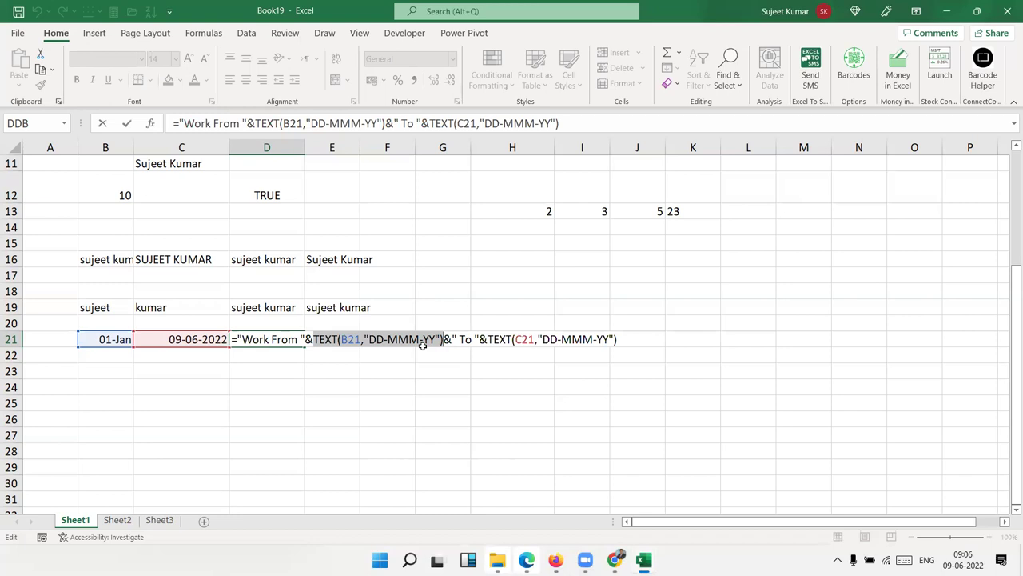
pyautogui.press('Return')
pyautogui.press('Up')
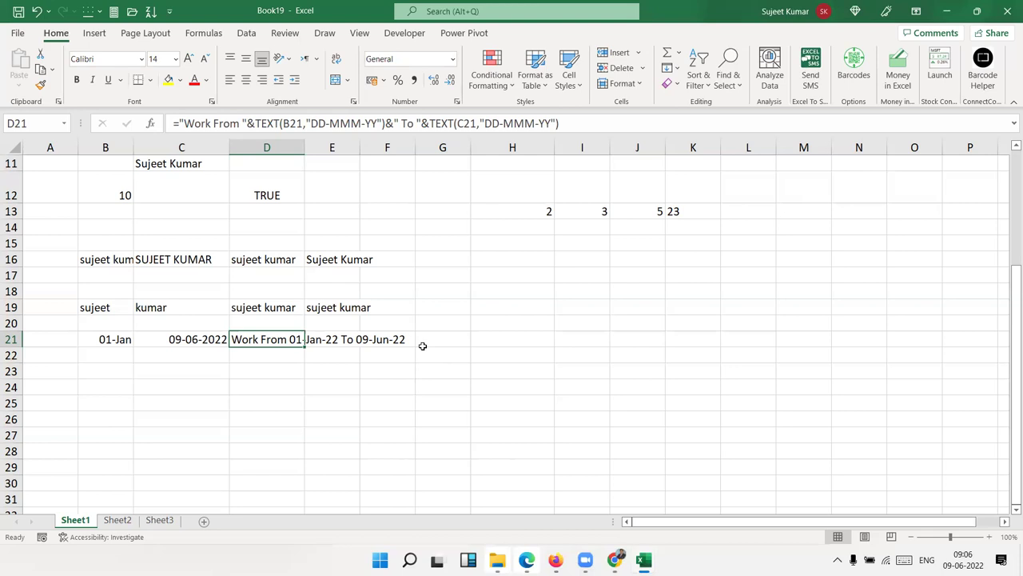
# Enter a first name in B23 and autofill the custom name list down to B30
pyautogui.press('Down')
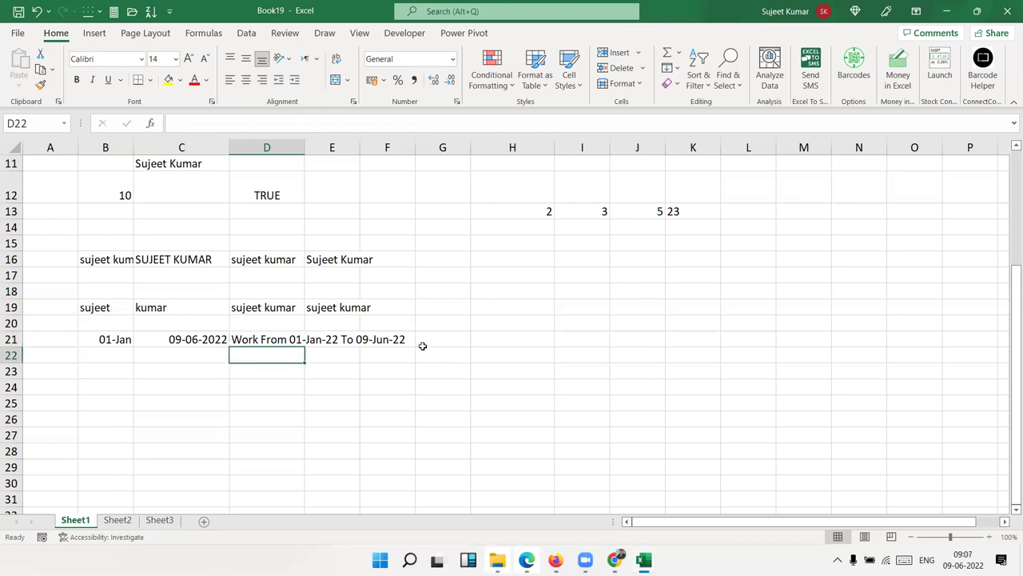
pyautogui.press('Right')
pyautogui.press('Left')
pyautogui.press('Left')
pyautogui.press('Left')
pyautogui.press('Down')
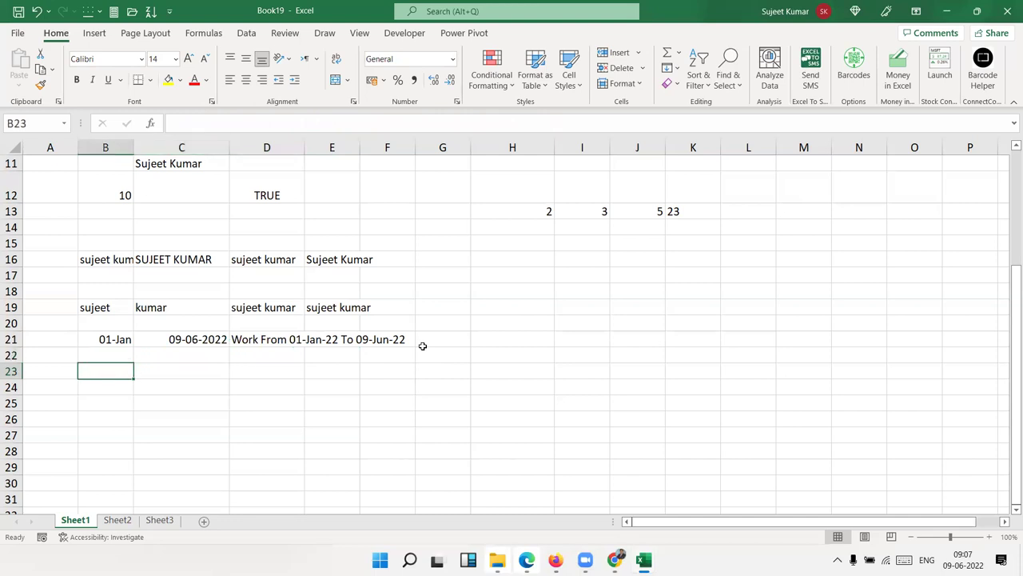
pyautogui.write('Puja')
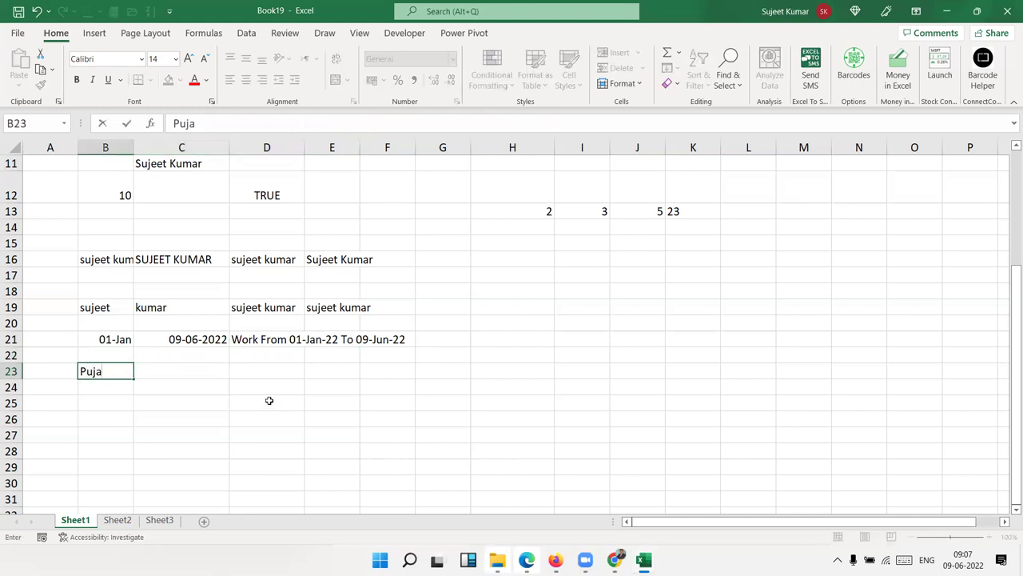
pyautogui.click(268, 401)
pyautogui.click(108, 371)
pyautogui.moveTo(132, 379); pyautogui.dragTo(118, 490)
pyautogui.click(269, 372)
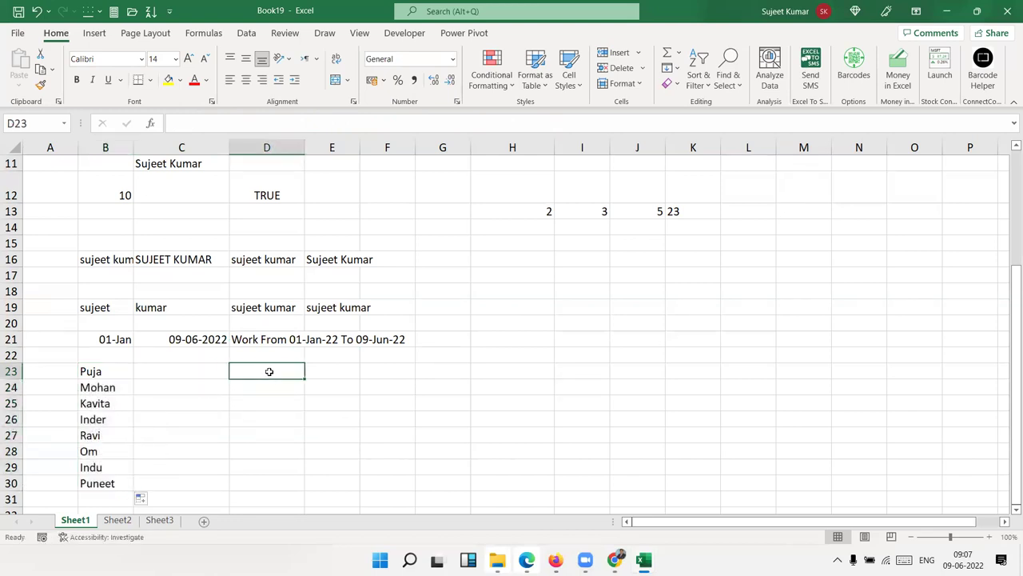
pyautogui.write('=con')
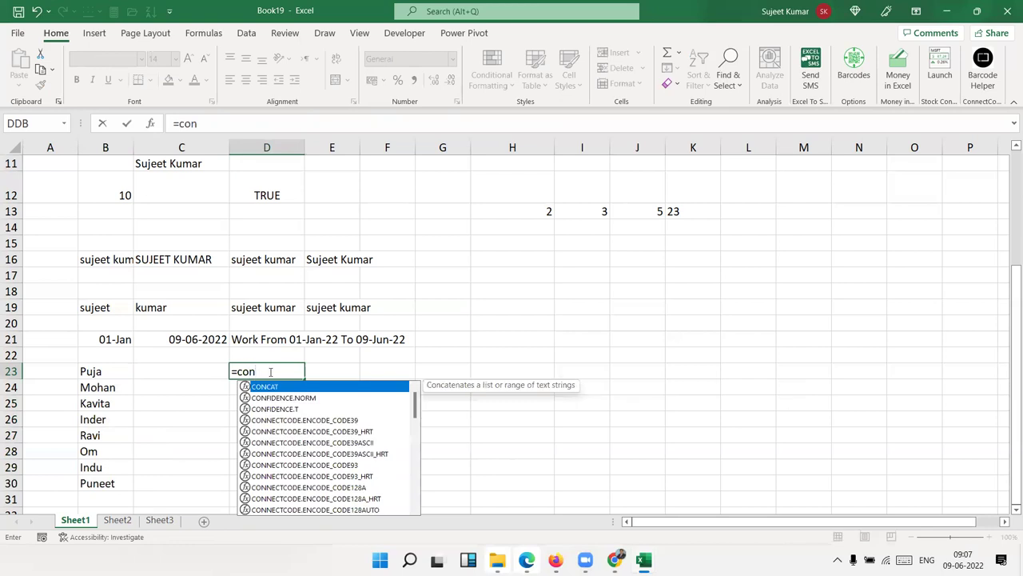
# Enter =CONCAT(B23:B30) in D23 to join the eight names into one string
pyautogui.press('Tab')
pyautogui.press('Left')
pyautogui.press('Left')
pyautogui.press('Left')
pyautogui.press('Right')
pyautogui.hotkey('ctrl', 'shift', 'Down')
pyautogui.press('Return')
pyautogui.click(269, 372)
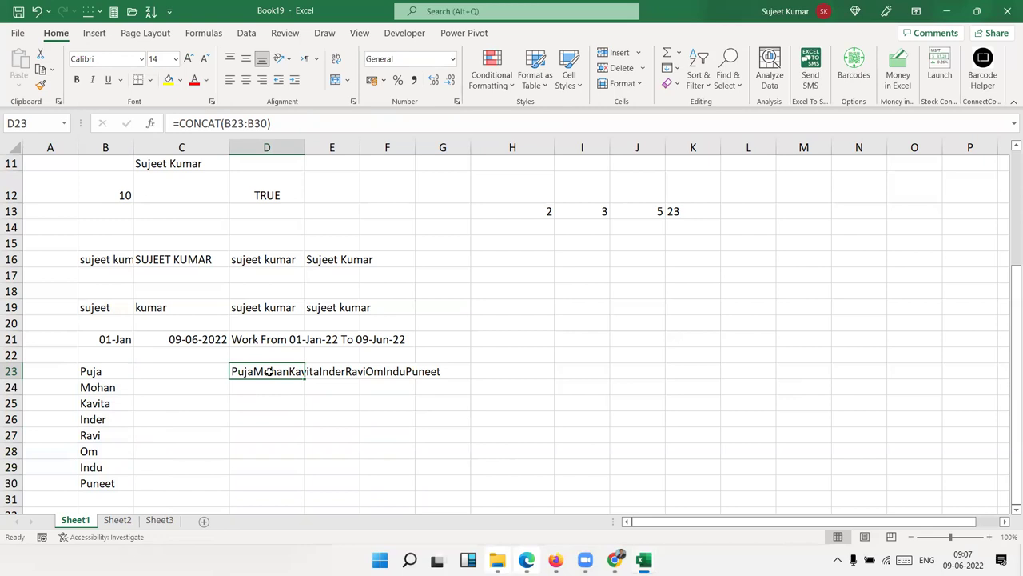
# Start a CONCATENATE formula in D24
pyautogui.press('Down')
pyautogui.write('con')
pyautogui.press('BackSpace')
pyautogui.press('BackSpace')
pyautogui.press('BackSpace')
pyautogui.write('=')
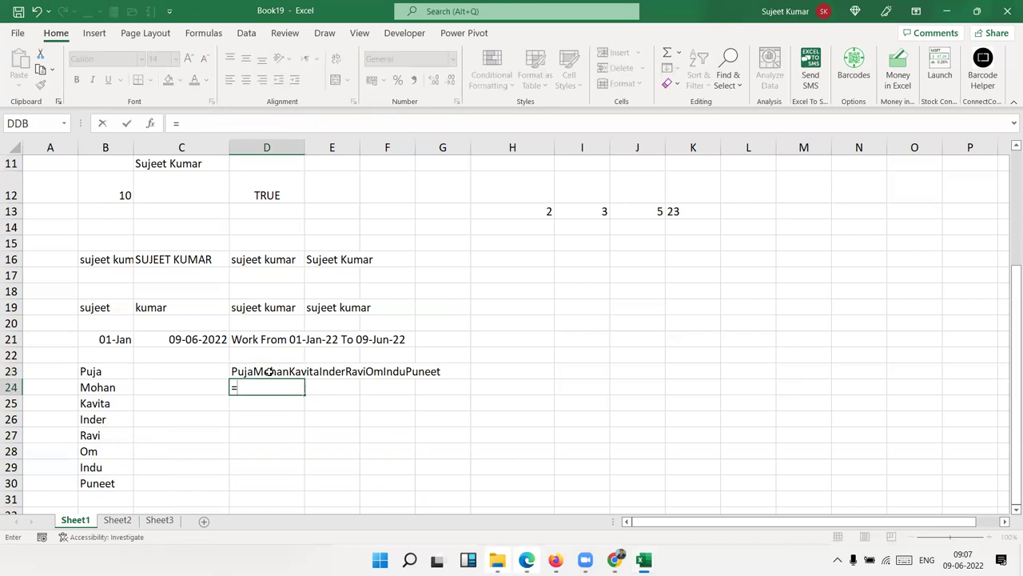
pyautogui.write('con')
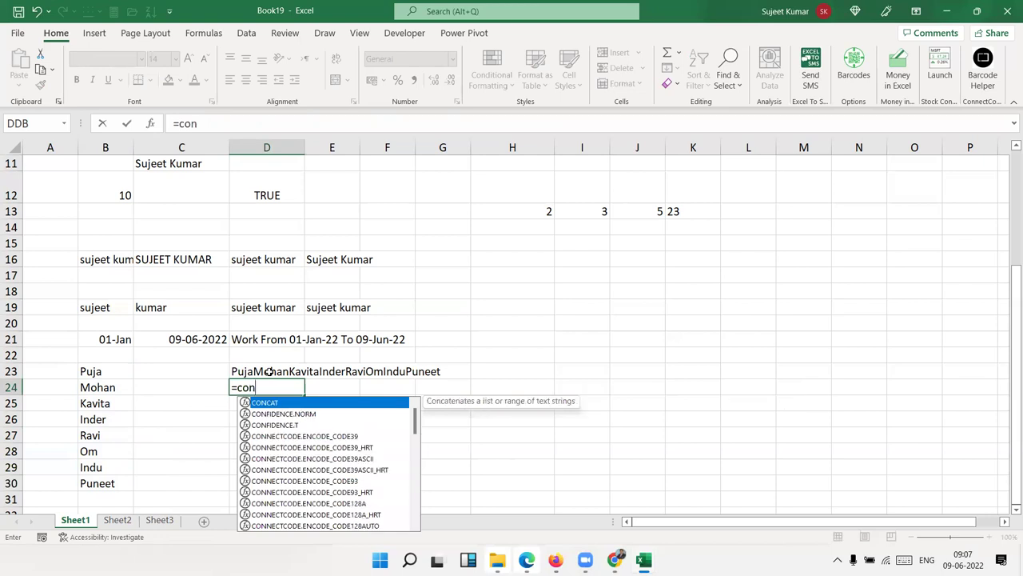
pyautogui.write('c')
pyautogui.press('Down')
pyautogui.press('Tab')
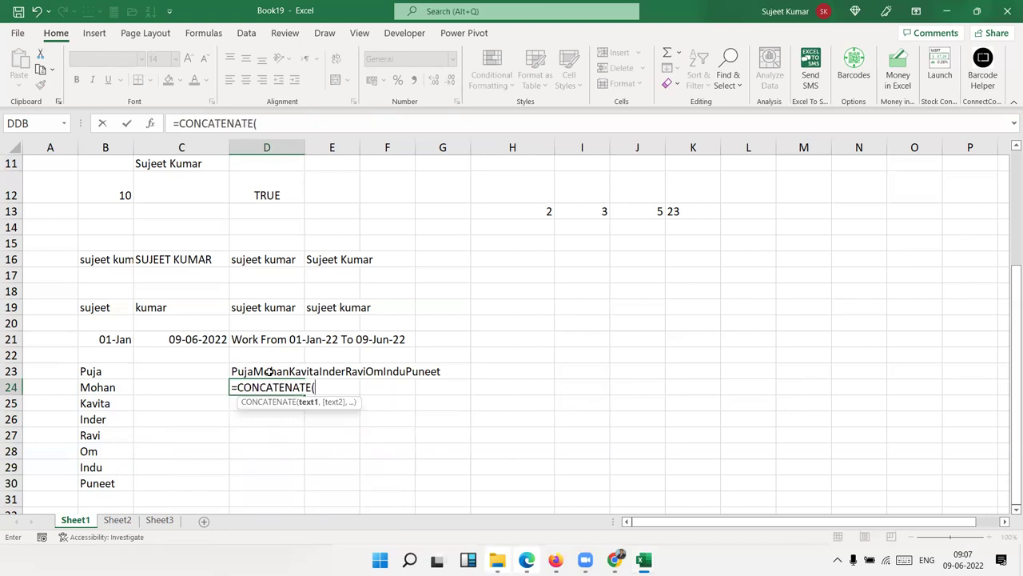
# Add B23, B24, B25 and B26:B30 as arguments, cancel it, and recheck D23's CONCAT formula
pyautogui.click(107, 376)
pyautogui.write(',')
pyautogui.click(108, 389)
pyautogui.write(',')
pyautogui.click(111, 405)
pyautogui.write(',')
pyautogui.moveTo(109, 417); pyautogui.dragTo(105, 478)
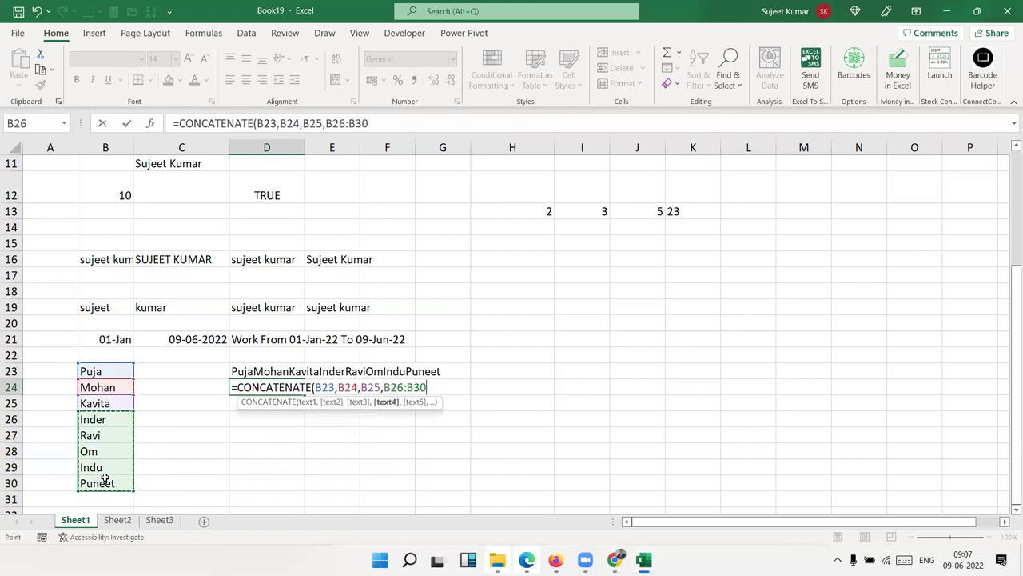
pyautogui.press('Escape')
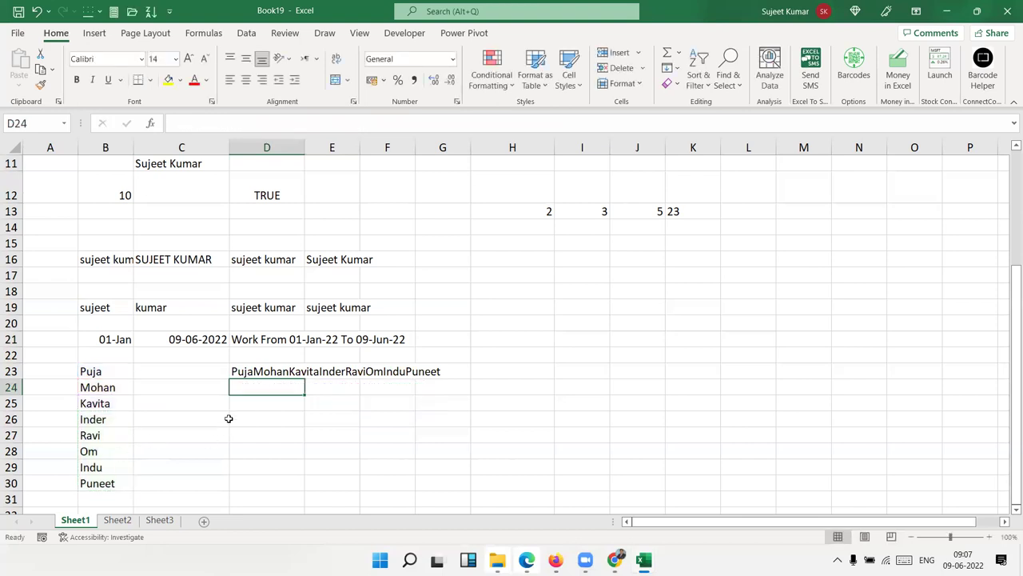
pyautogui.doubleClick(239, 371)
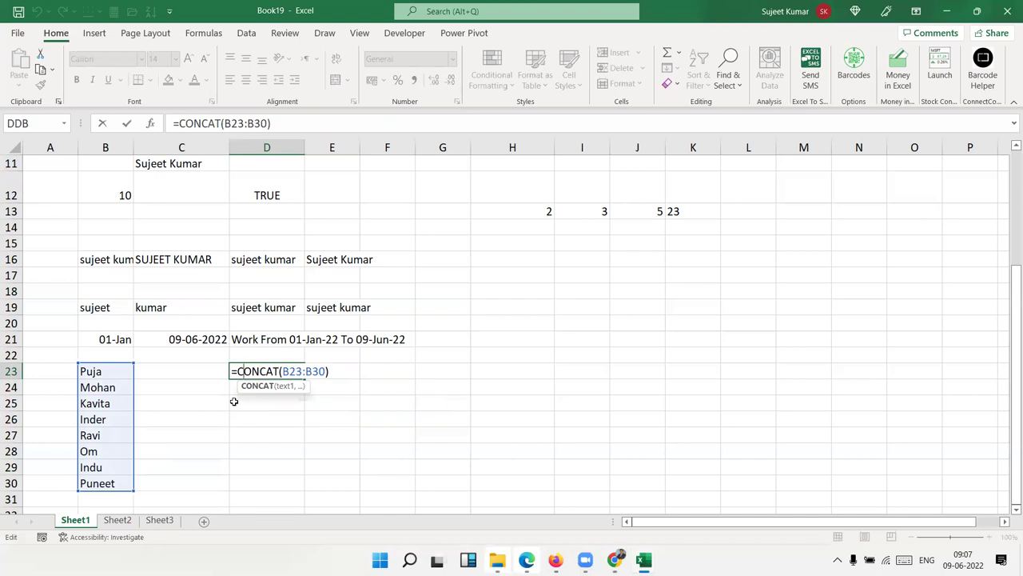
pyautogui.press('Return')
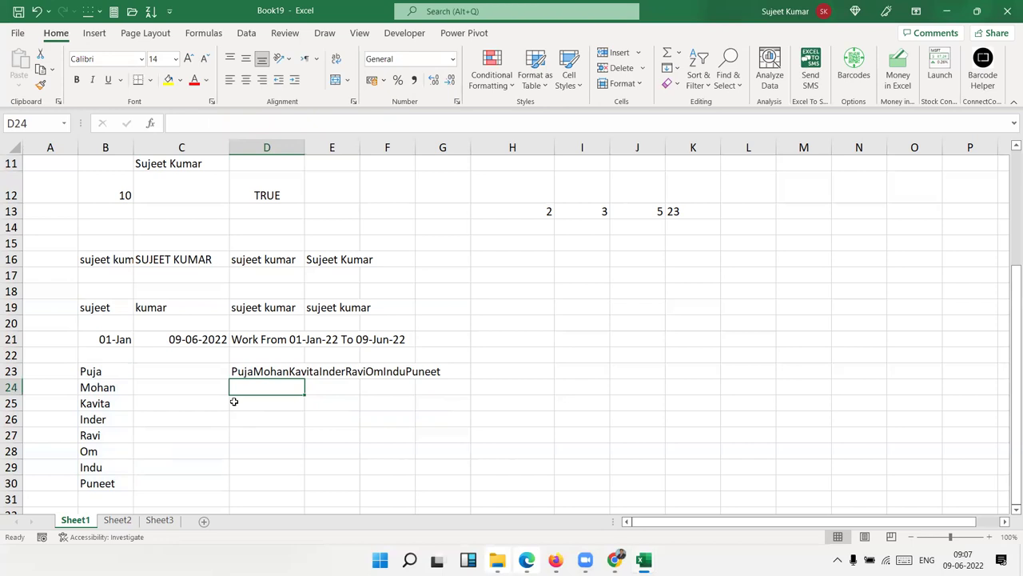
# Enter =TEXTJOIN(",",TRUE,B23:B30) in D24 to list the names comma-separated, then review it
pyautogui.write('=te')
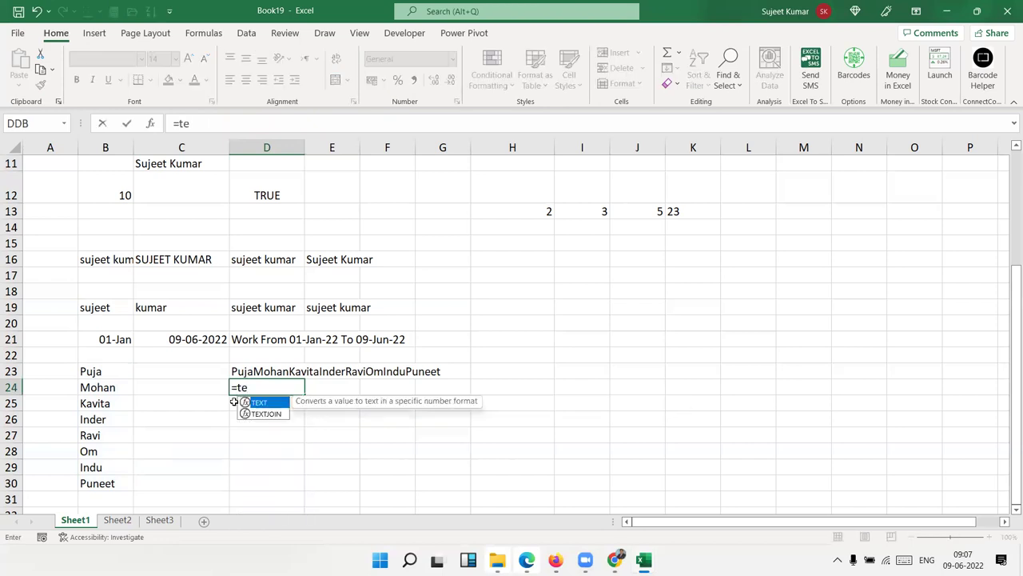
pyautogui.press('Down')
pyautogui.press('Tab')
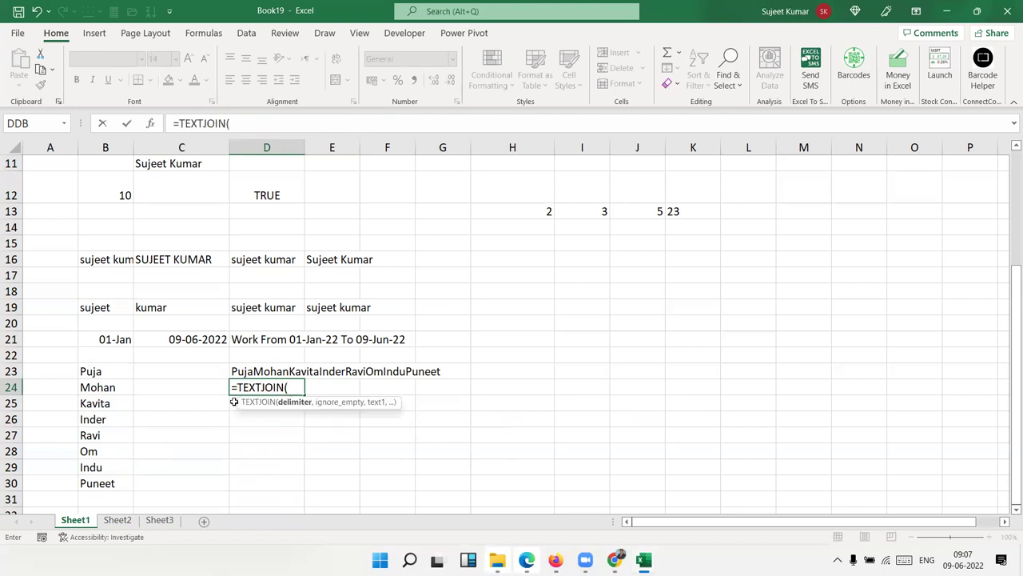
pyautogui.write('","')
pyautogui.write(',')
pyautogui.press('Tab')
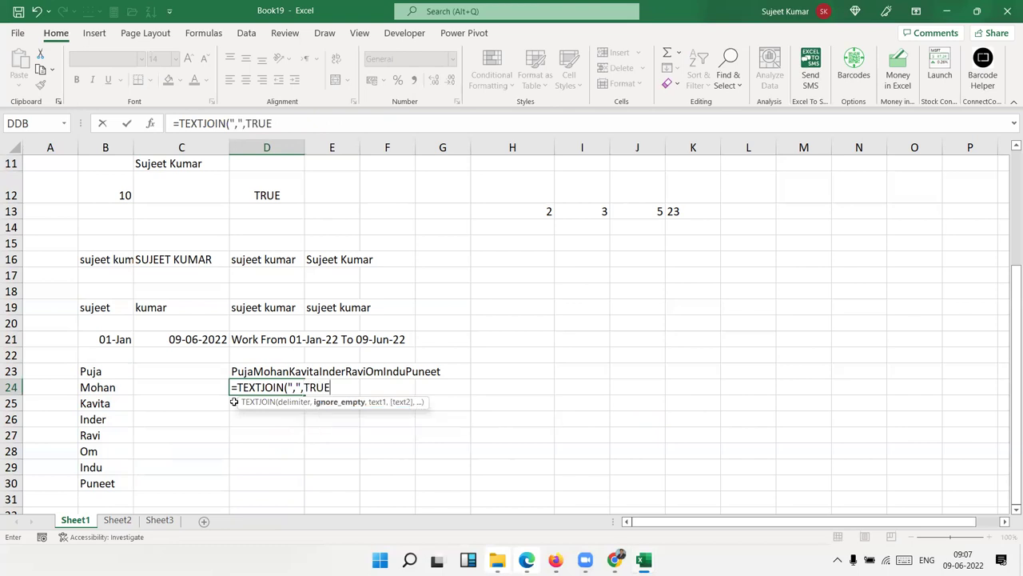
pyautogui.write(',')
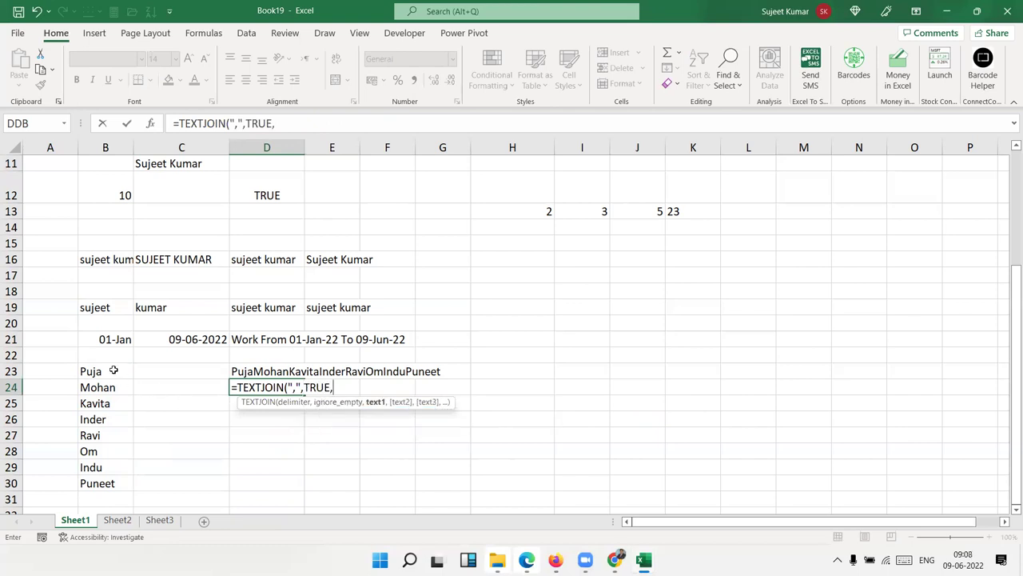
pyautogui.moveTo(111, 371); pyautogui.dragTo(101, 481)
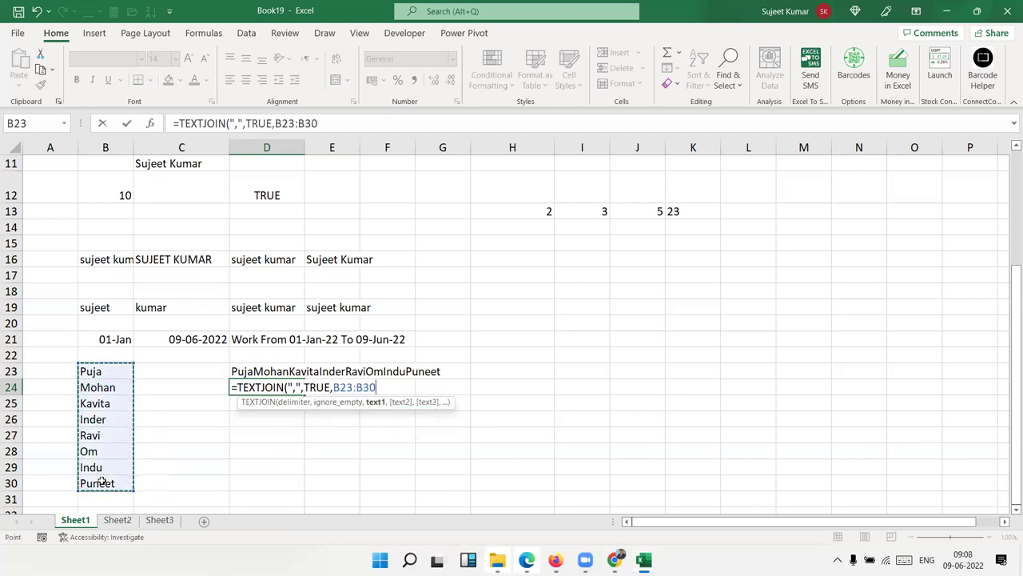
pyautogui.press('Return')
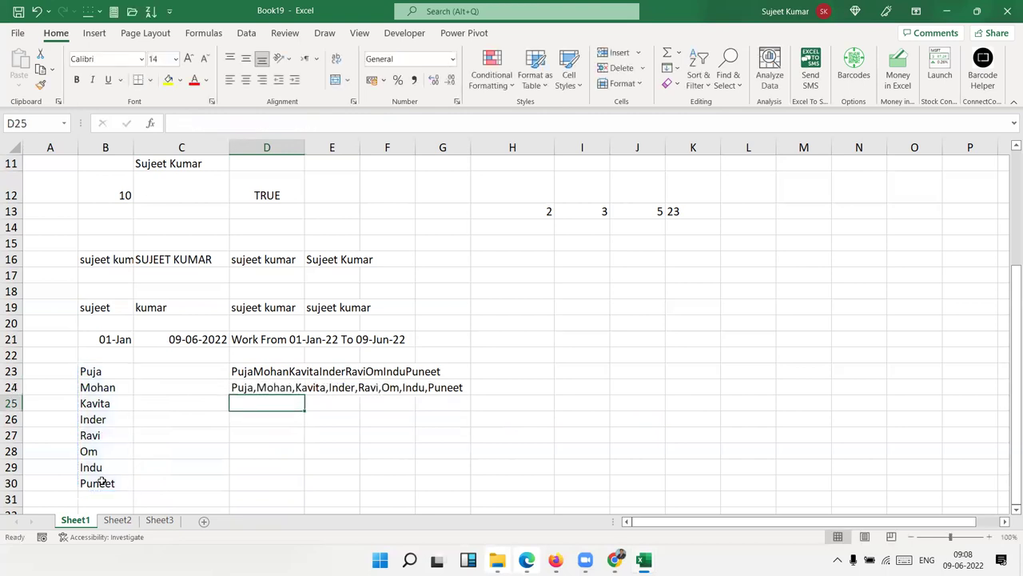
pyautogui.press('Up')
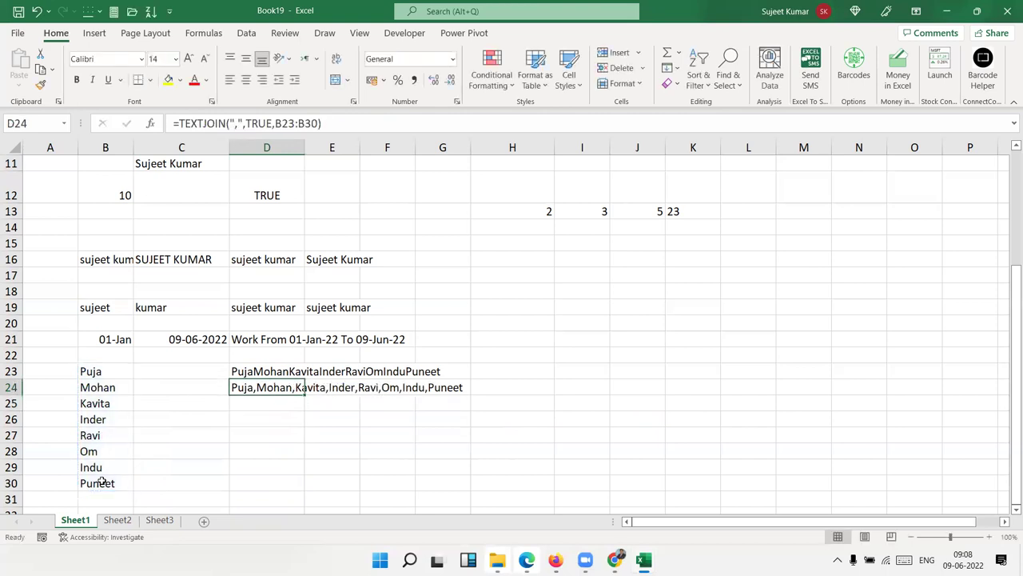
pyautogui.press('F2')
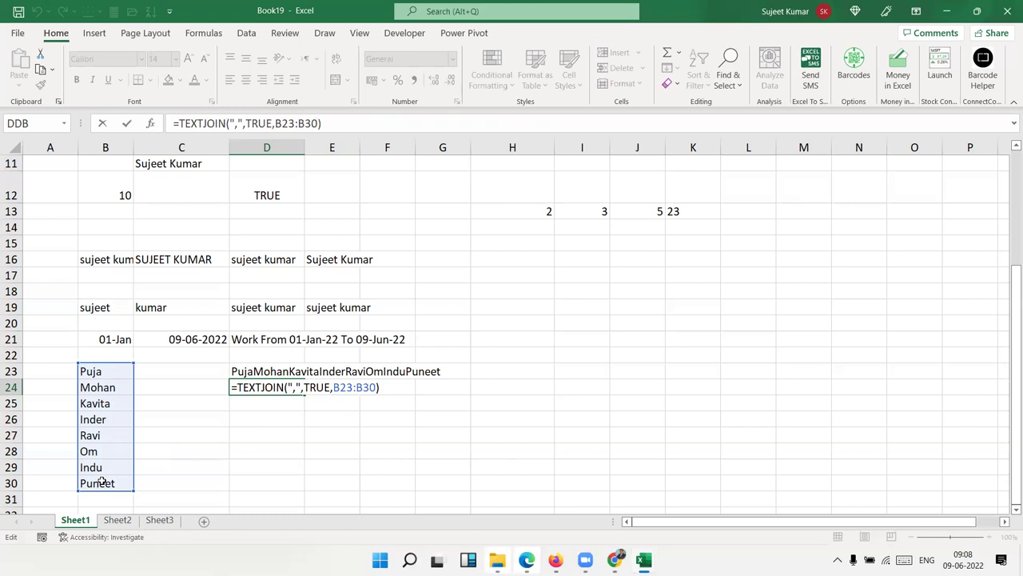
pyautogui.press('Return')
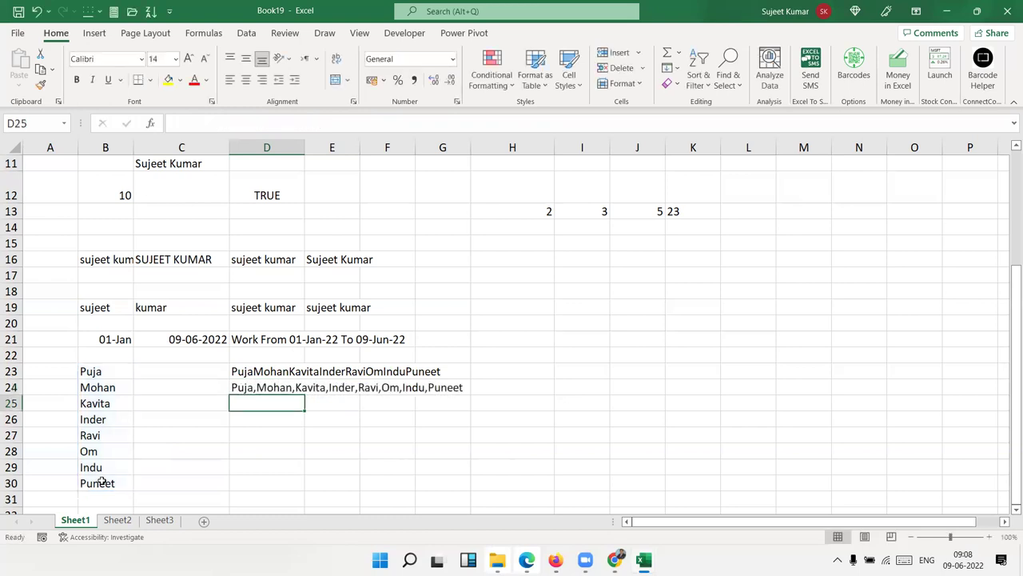
pyautogui.press('Up')
# Inspect the TRIM, CODE, CHAR, CLEAN and comparison formulas in rows 1–12
pyautogui.scroll(4, 232, 354)
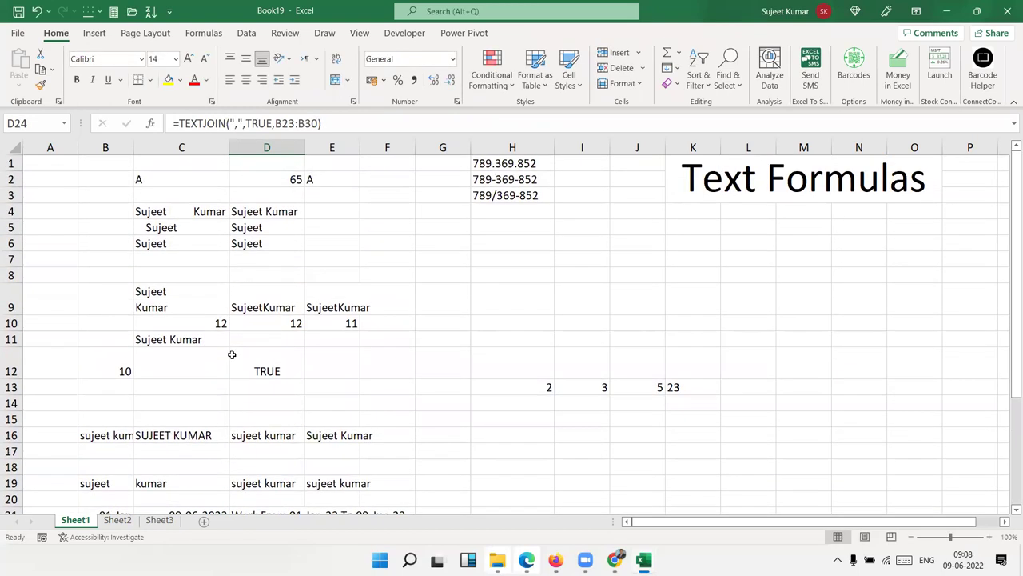
pyautogui.scroll(-2, 231, 354)
pyautogui.scroll(-5, 232, 354)
pyautogui.scroll(7, 230, 358)
pyautogui.click(267, 227)
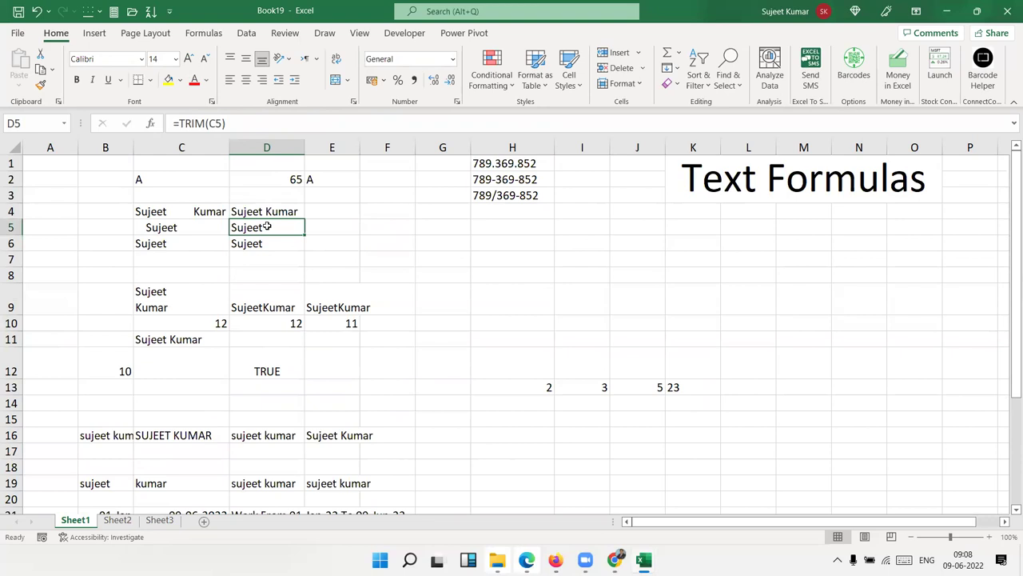
pyautogui.click(291, 177)
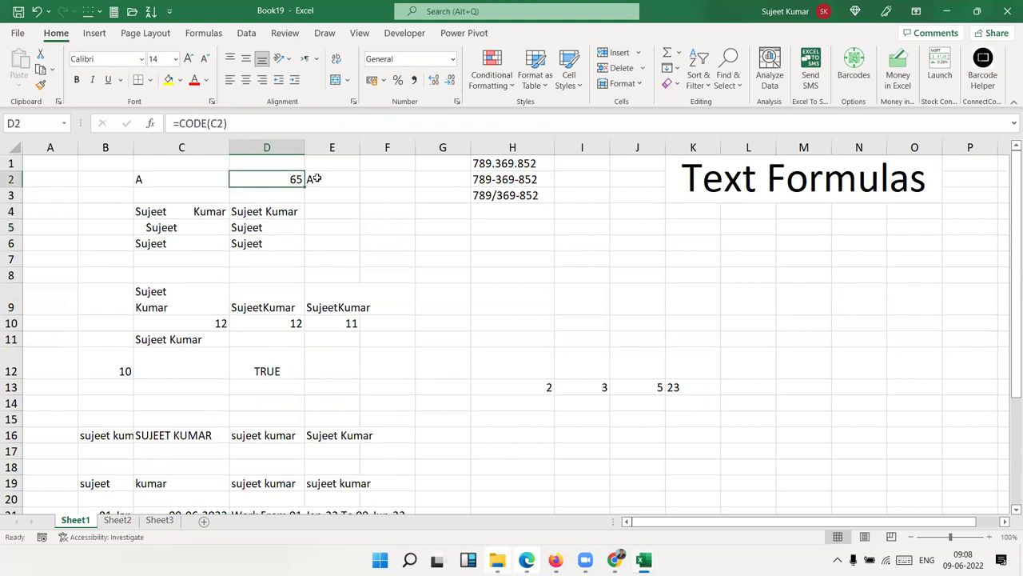
pyautogui.click(316, 178)
pyautogui.click(489, 166)
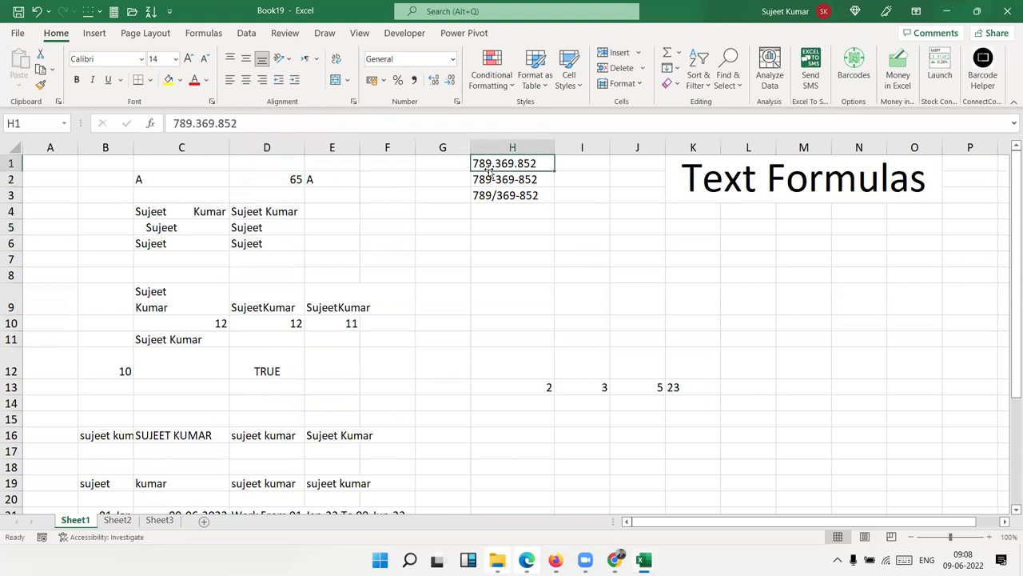
pyautogui.click(274, 216)
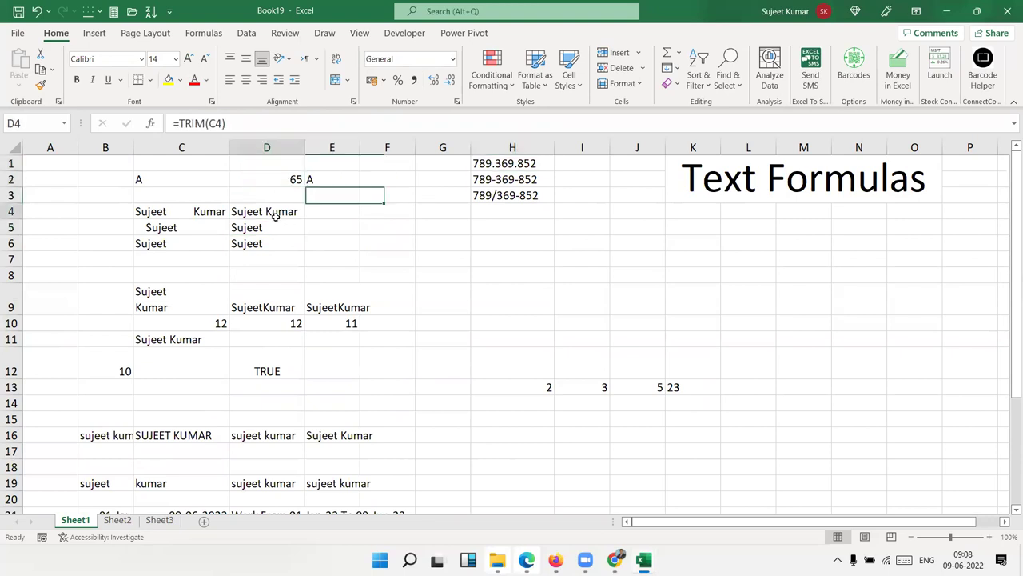
pyautogui.click(321, 307)
pyautogui.click(122, 363)
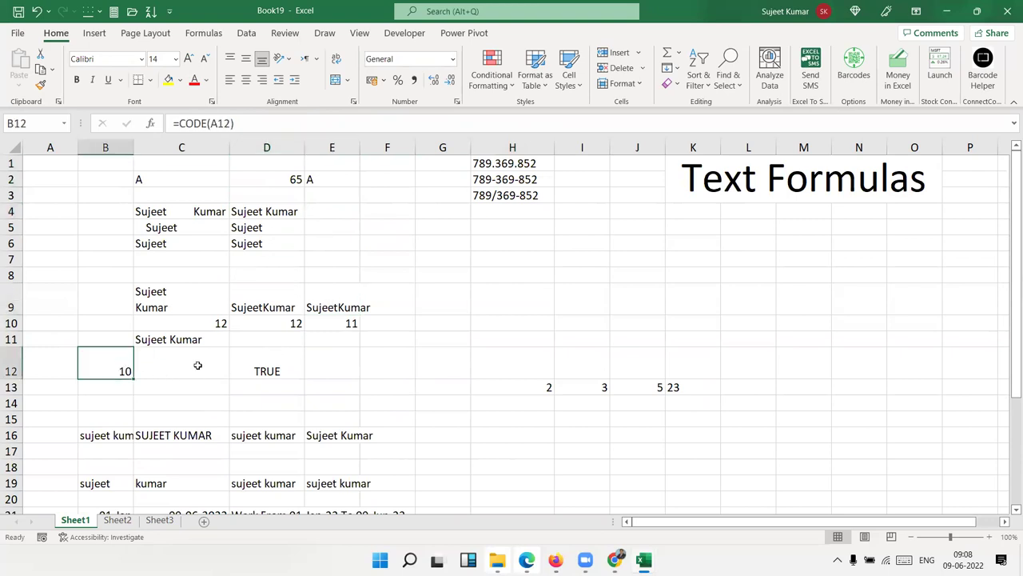
pyautogui.click(222, 366)
pyautogui.click(277, 364)
# Review the UPPER, PROPER, CONCATENATE and name-joining formulas in rows 16–19, then select B33
pyautogui.scroll(-3, 276, 365)
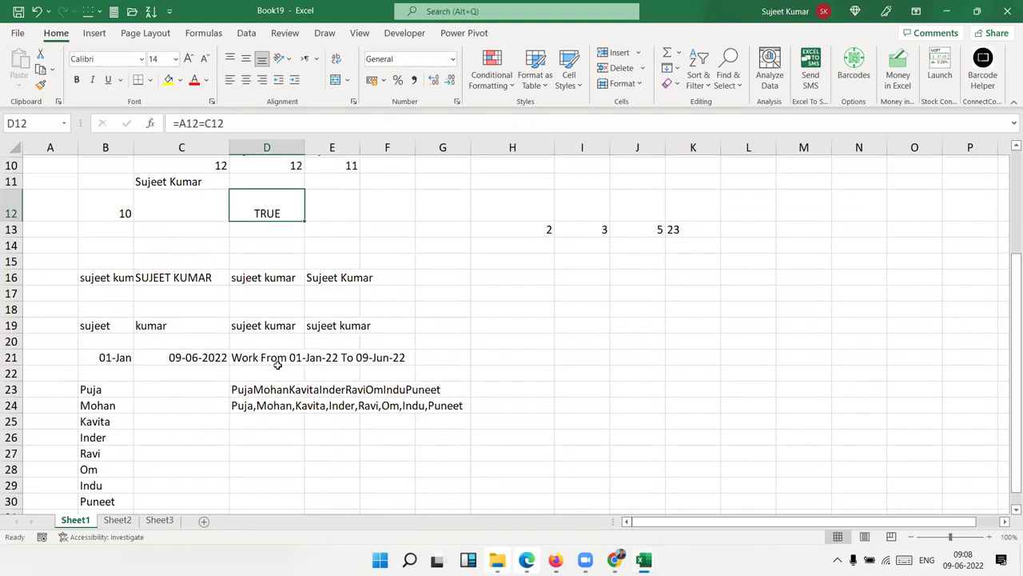
pyautogui.click(223, 259)
pyautogui.click(342, 259)
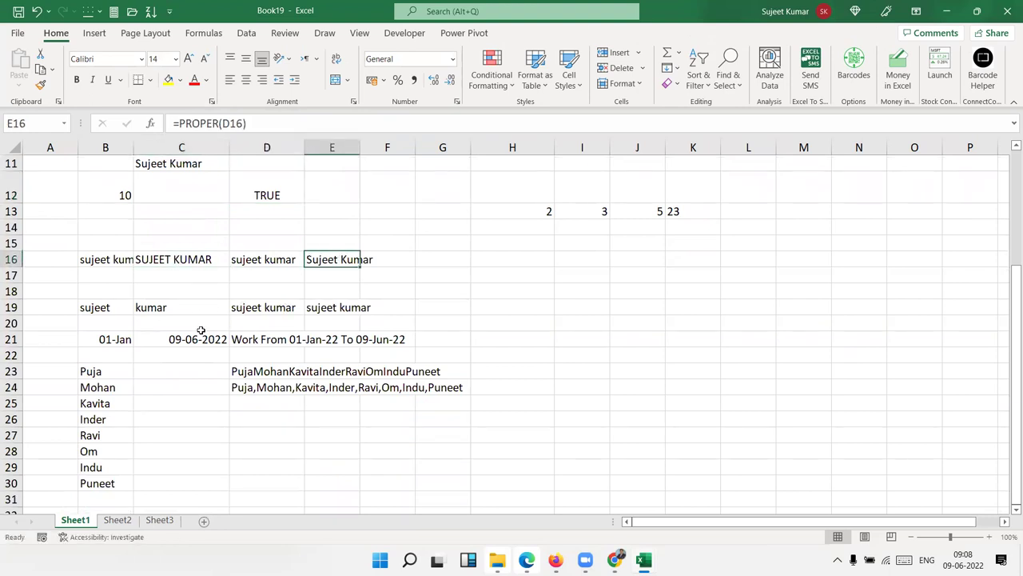
pyautogui.click(265, 311)
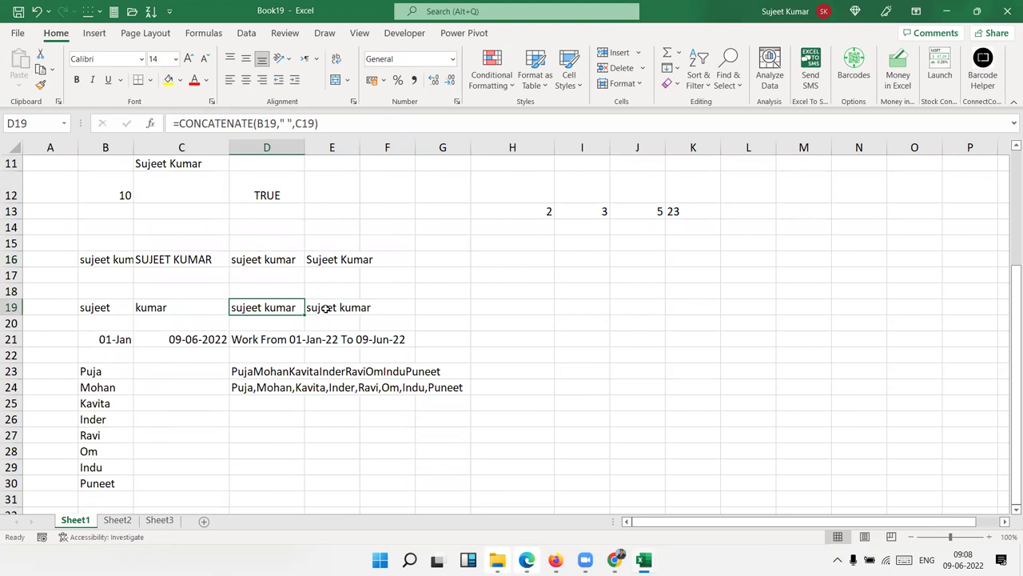
pyautogui.click(326, 308)
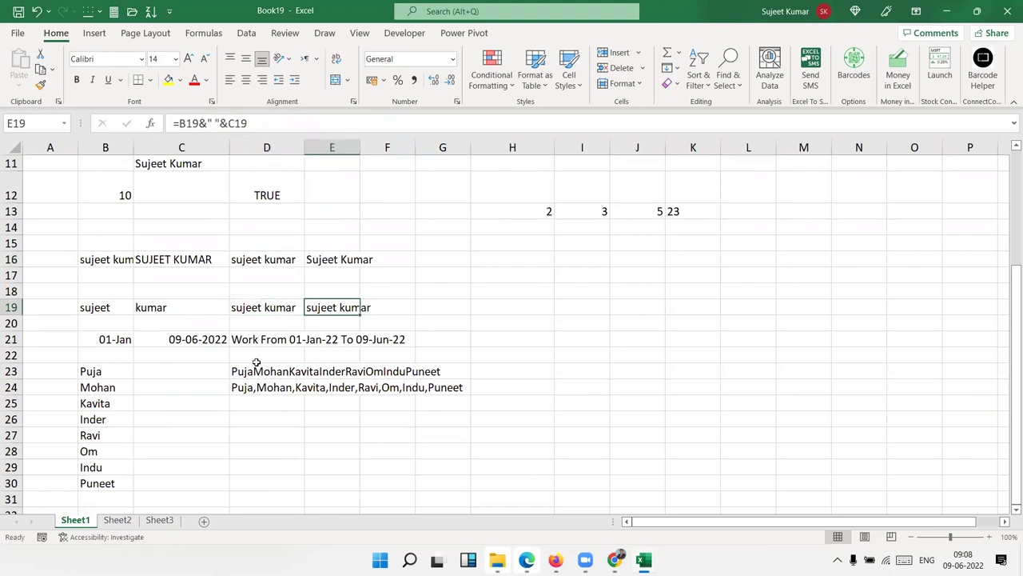
pyautogui.scroll(-3, 247, 408)
pyautogui.scroll(-2, 155, 393)
pyautogui.scroll(-1, 148, 383)
pyautogui.click(97, 194)
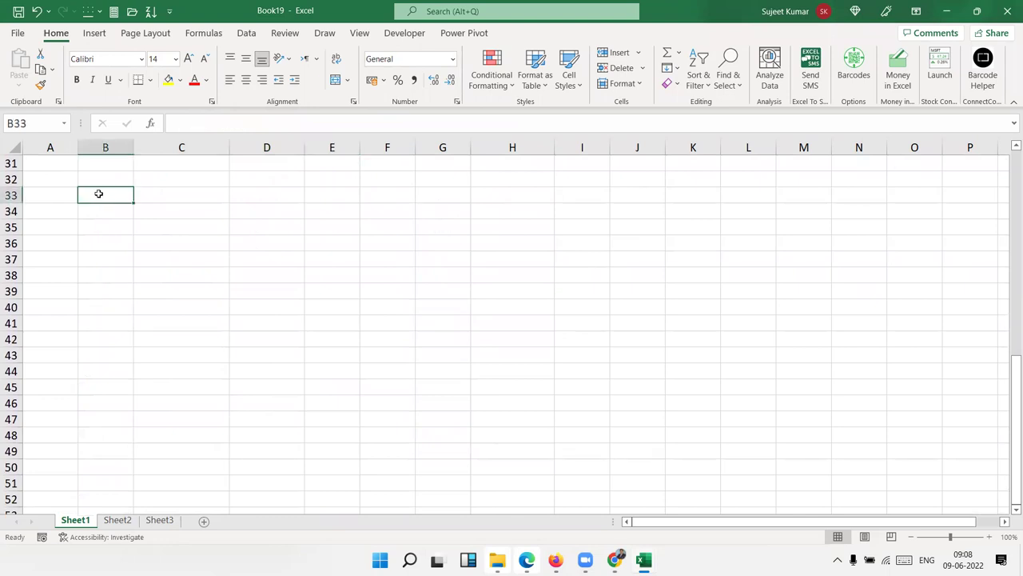
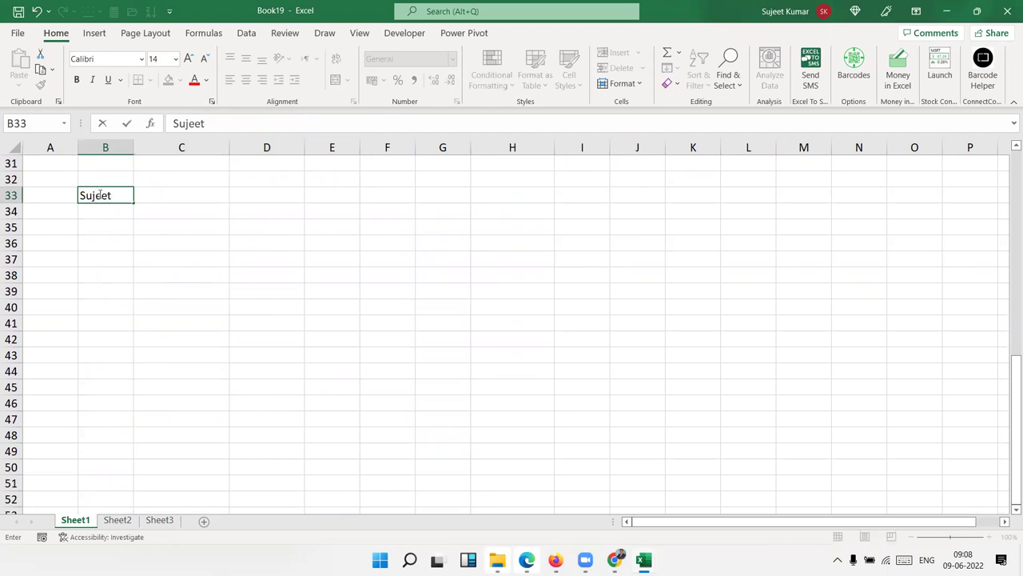
# Type a two-part full name in B33 and autofit column B
pyautogui.hotkey('ctrl', 'Return')
pyautogui.press('Right')
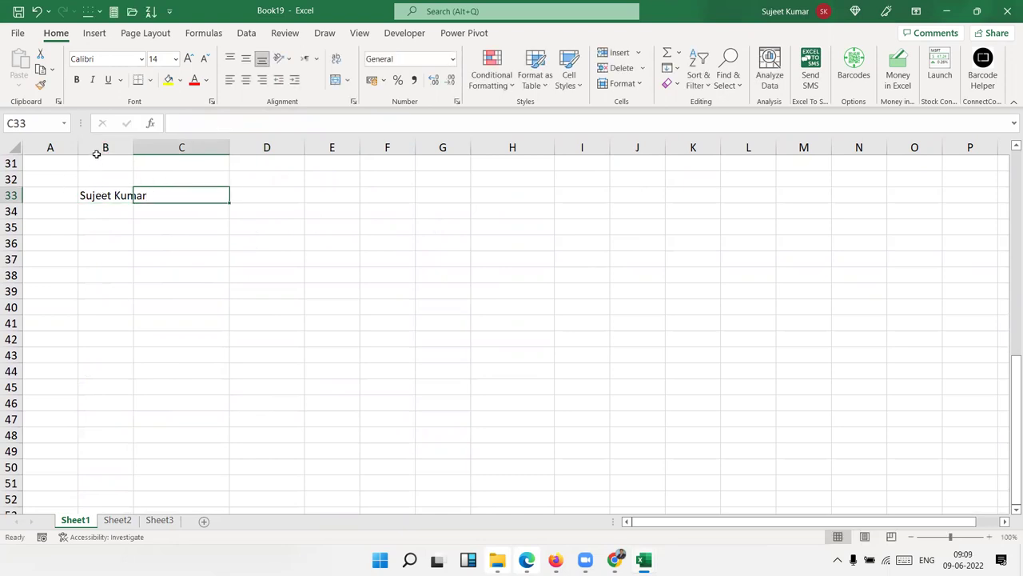
pyautogui.doubleClick(133, 146)
# Enter =LEFT(B33,6) in C33 to extract the first name
pyautogui.write('=le')
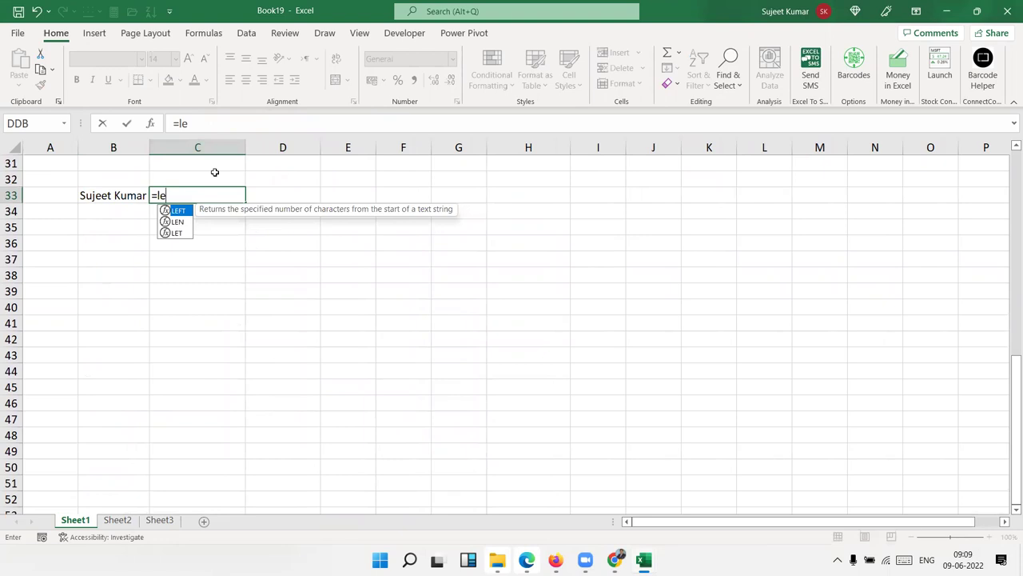
pyautogui.press('Tab')
pyautogui.press('Left')
pyautogui.write(',')
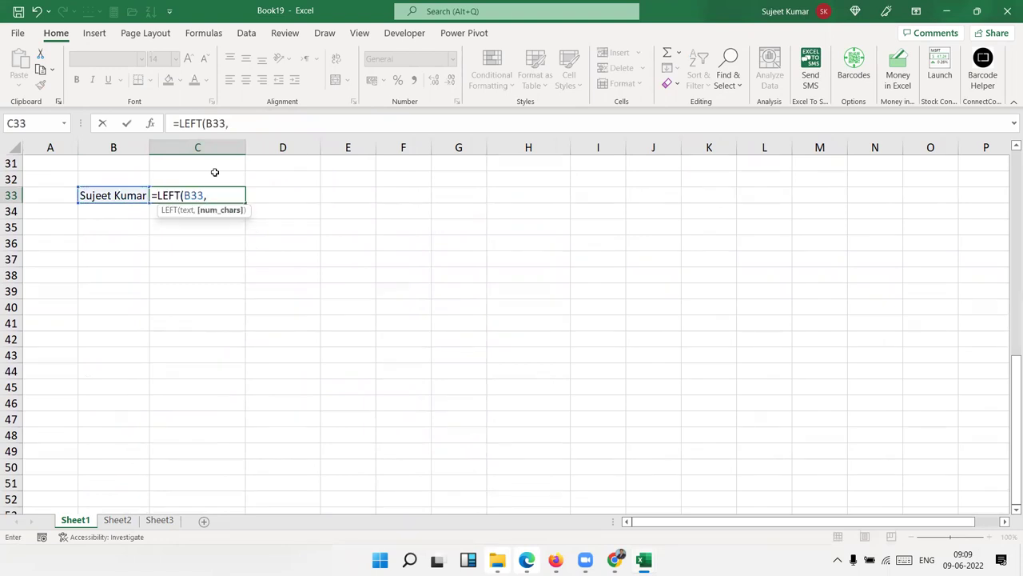
pyautogui.write('6')
pyautogui.press('Return')
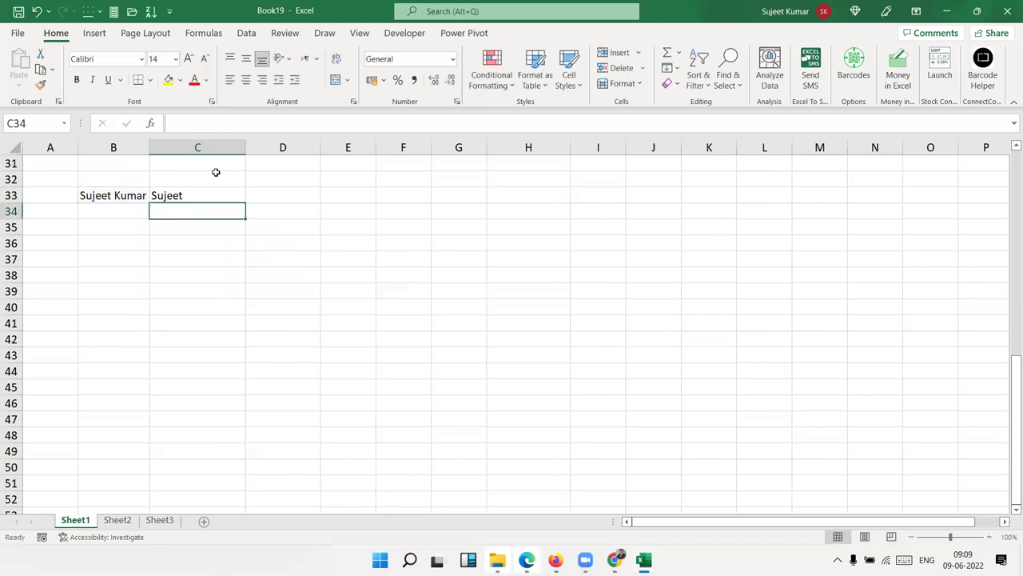
# Enter =RIGHT(B33,5) in D33 to extract the last name
pyautogui.click(311, 194)
pyautogui.write('=ri')
pyautogui.press('Tab')
pyautogui.press('Left')
pyautogui.press('Left')
pyautogui.write(',')
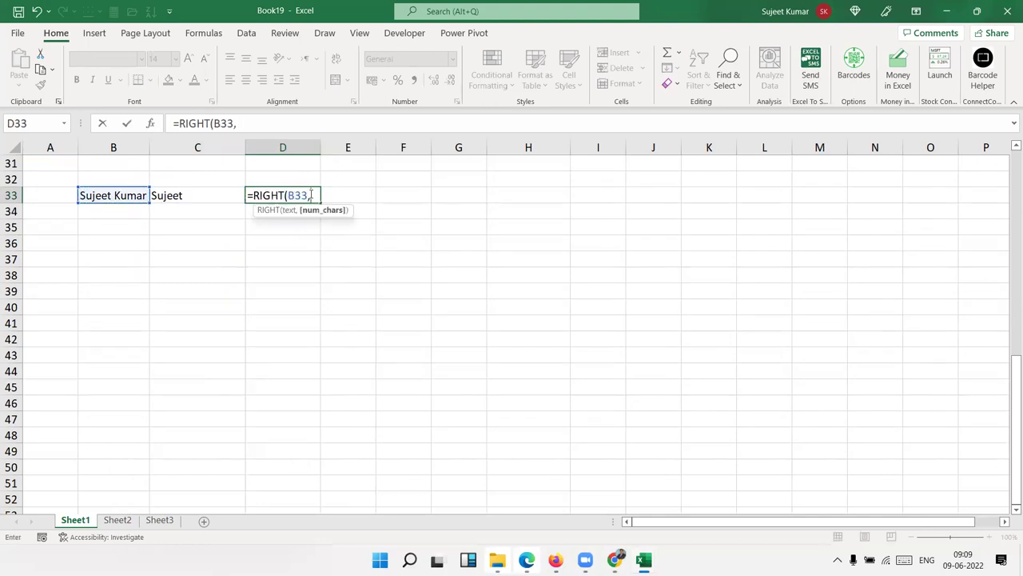
pyautogui.write('5')
pyautogui.press('Return')
pyautogui.press('Up')
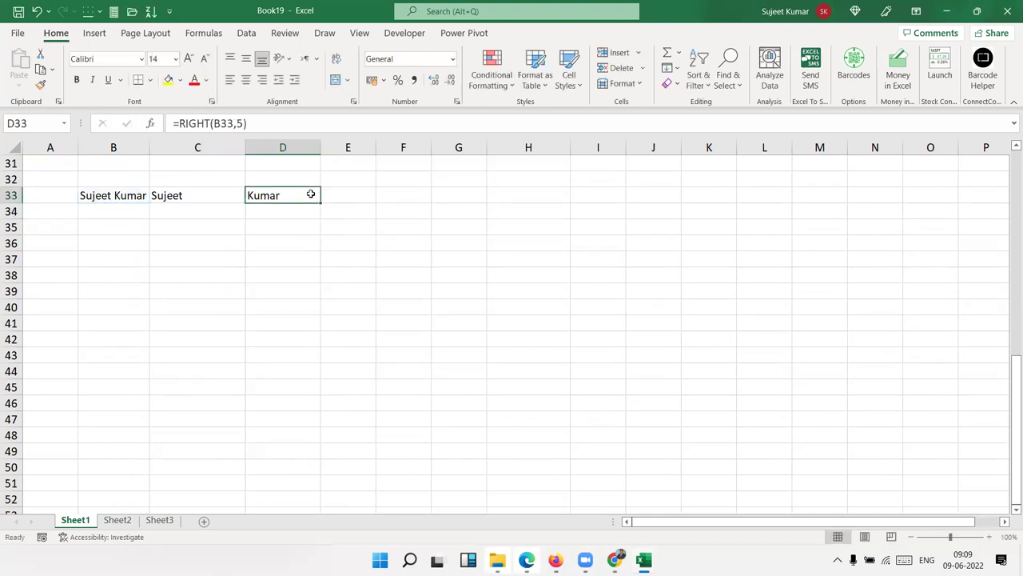
pyautogui.press('Right')
pyautogui.press('Right')
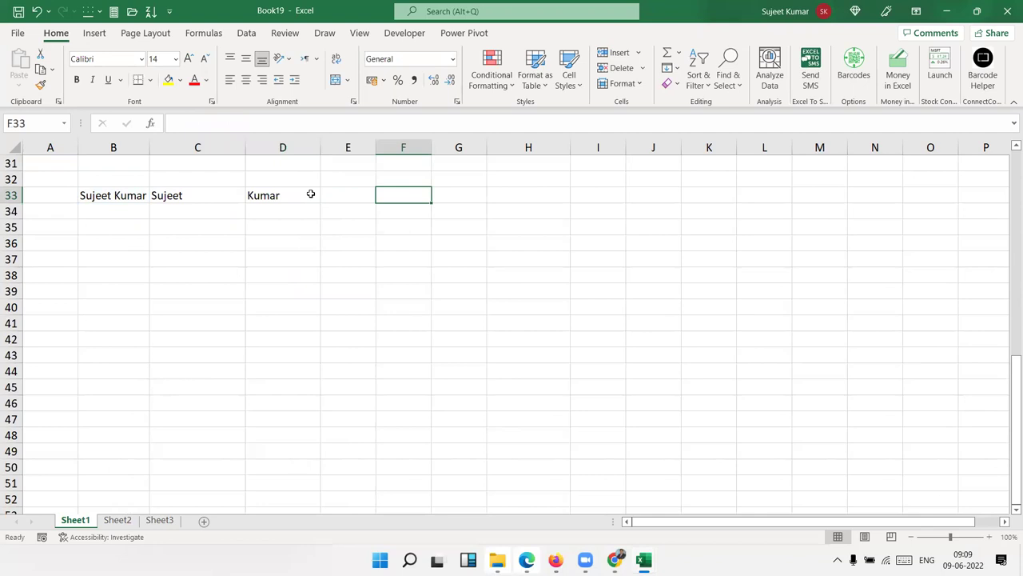
# Append a surname to the name in B33 and autofit column B again
pyautogui.press('Left')
pyautogui.press('Left')
pyautogui.press('Left')
pyautogui.press('Left')
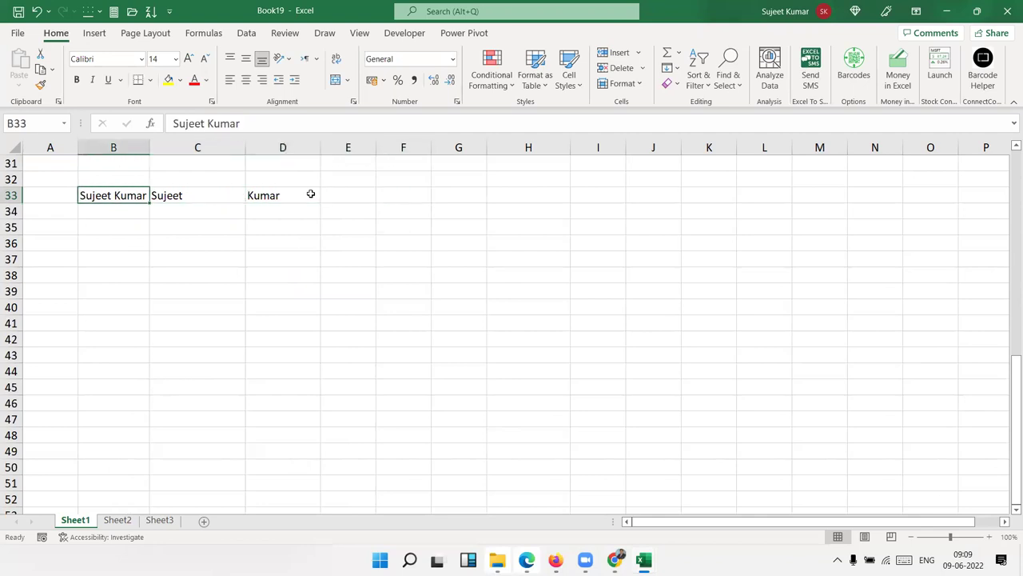
pyautogui.press('F2')
pyautogui.write('Singh\\')
pyautogui.press('BackSpace')
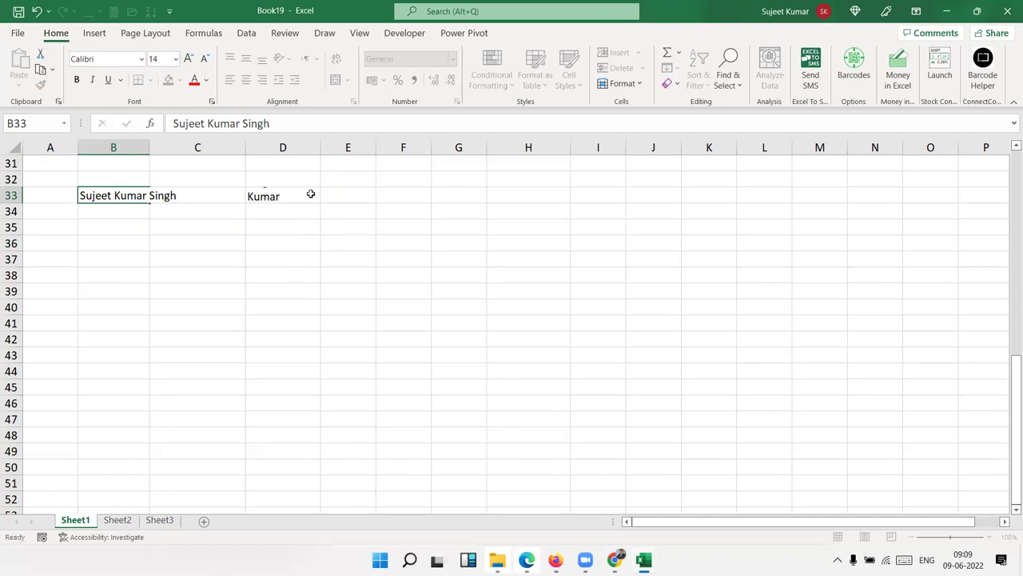
pyautogui.press('Return')
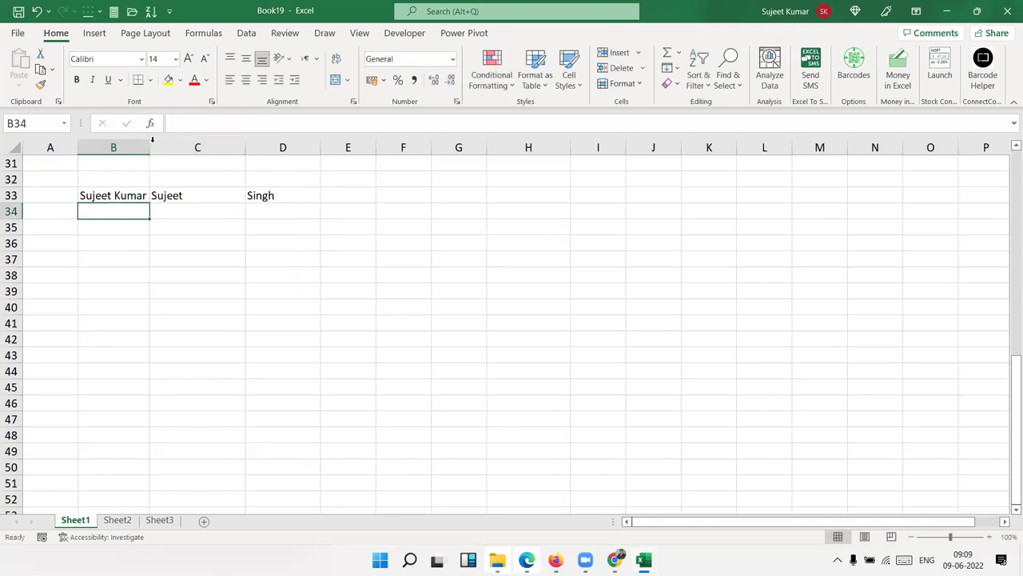
pyautogui.doubleClick(151, 141)
# Move the RIGHT formula to E33 and enter =MID(B33,8,5) in D33 for the middle name
pyautogui.click(308, 197)
pyautogui.moveTo(313, 204); pyautogui.dragTo(376, 205)
pyautogui.click(329, 195)
pyautogui.write('=')
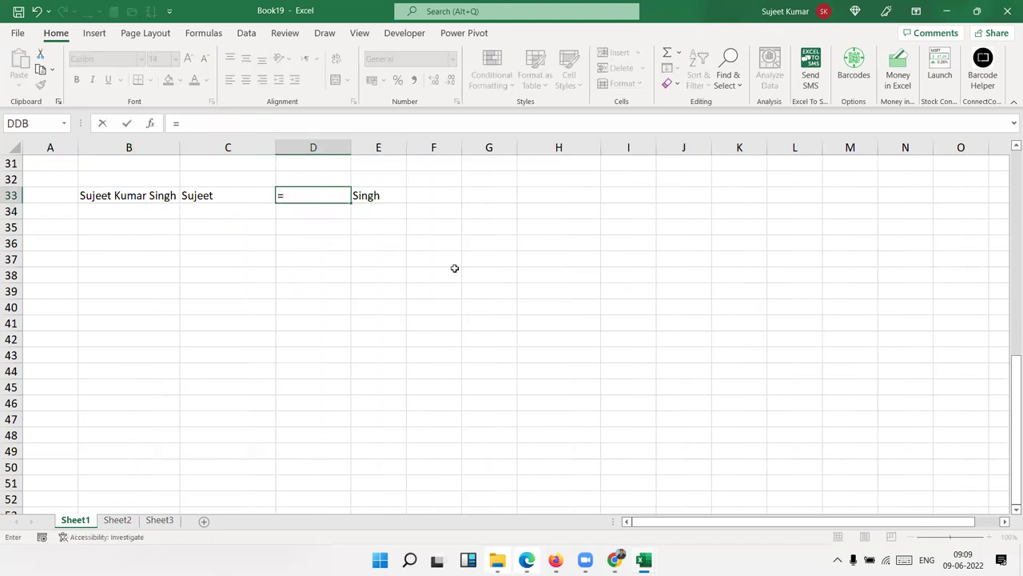
pyautogui.write('mid')
pyautogui.press('Tab')
pyautogui.click(165, 189)
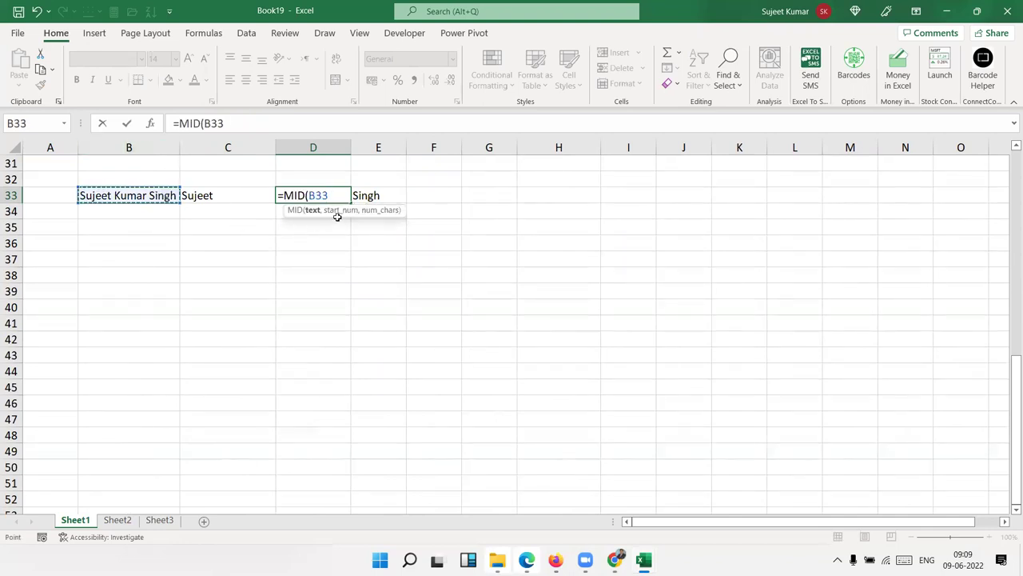
pyautogui.write(',')
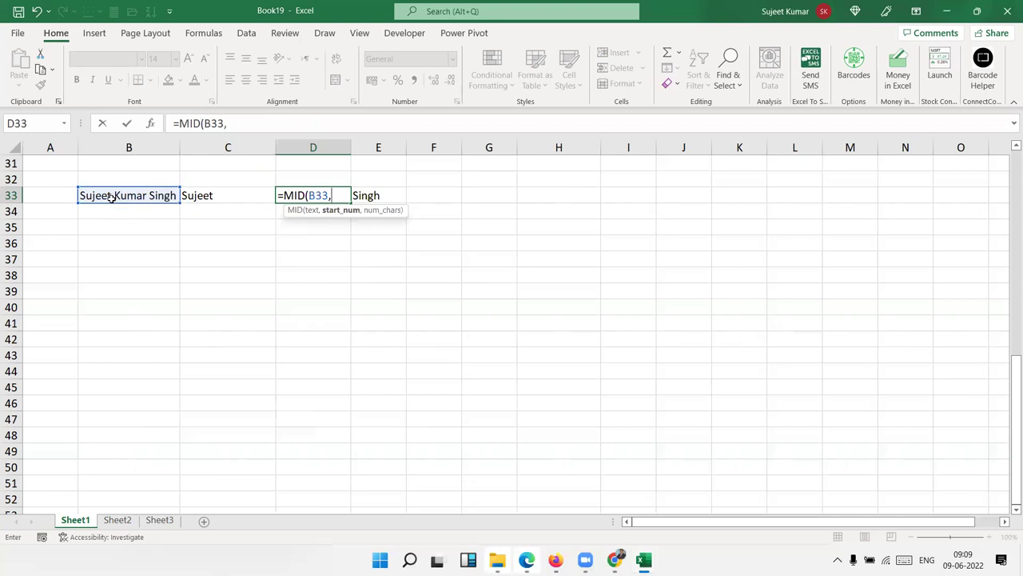
pyautogui.write('8,5')
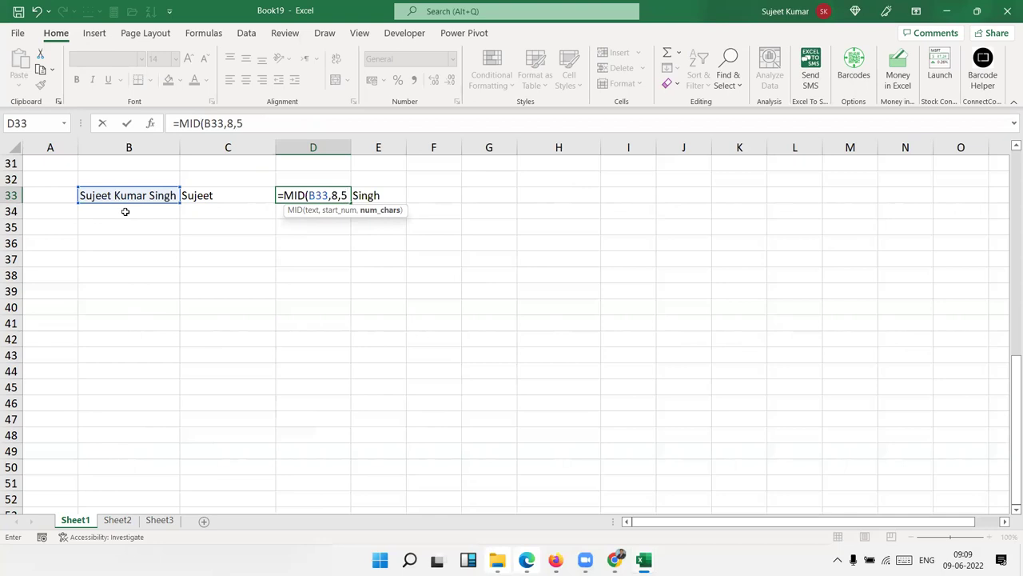
pyautogui.press('Return')
# Review the C33:E33 name results and type an e-mail address in B36
pyautogui.press('Up')
pyautogui.press('Left')
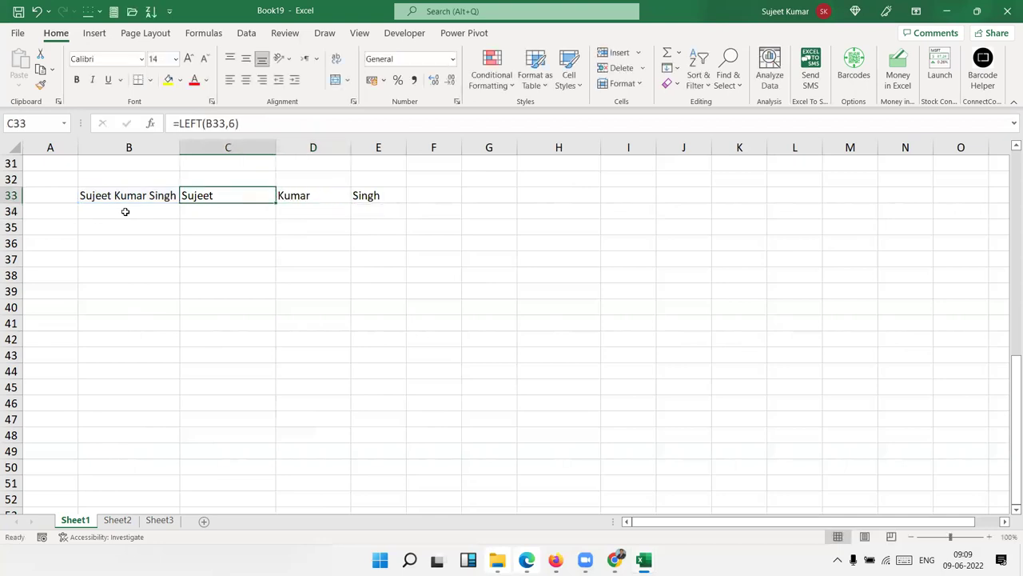
pyautogui.press('Right')
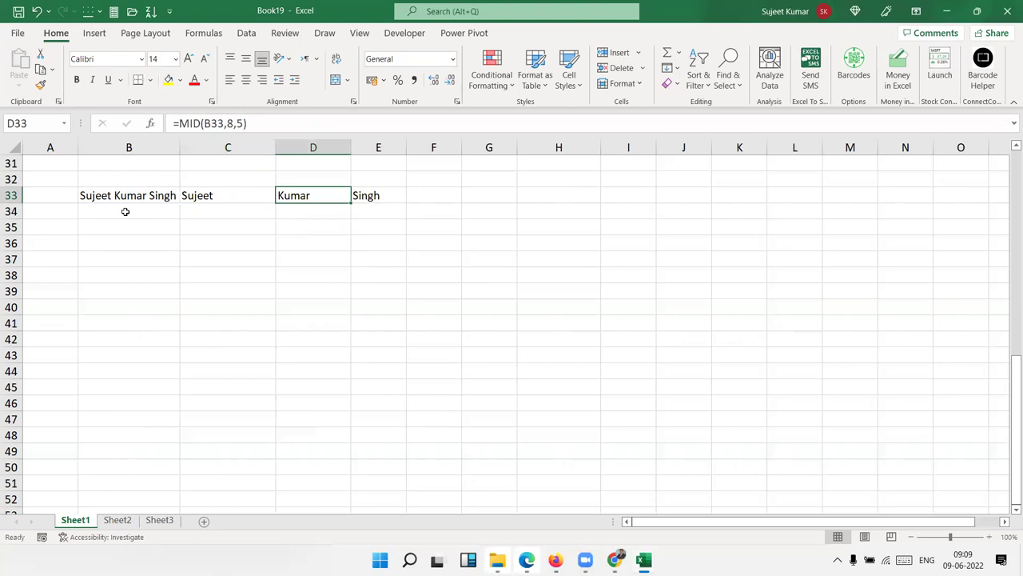
pyautogui.press('Right')
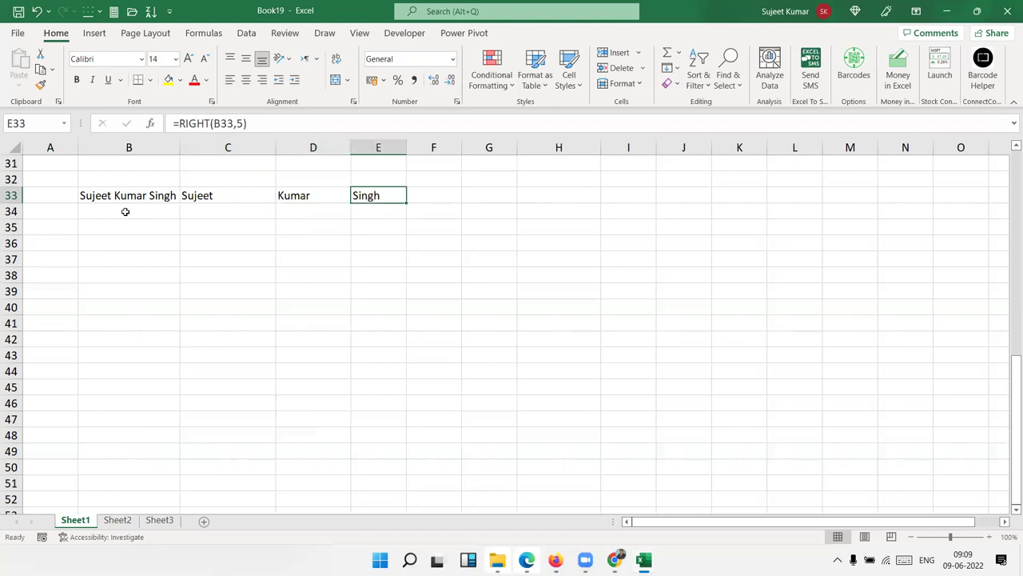
pyautogui.press('Left')
pyautogui.press('Left')
pyautogui.press('Left')
pyautogui.press('Down')
pyautogui.press('Down')
pyautogui.press('Down')
# Confirm the e-mail, autofit column B, and add ID and Site headings in C35 and D35
pyautogui.press('Return')
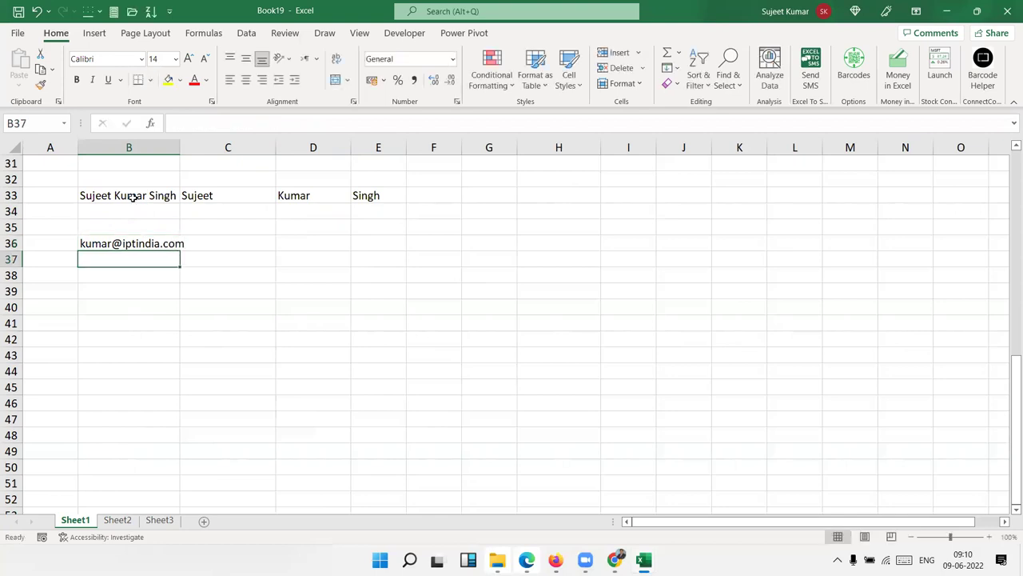
pyautogui.doubleClick(180, 147)
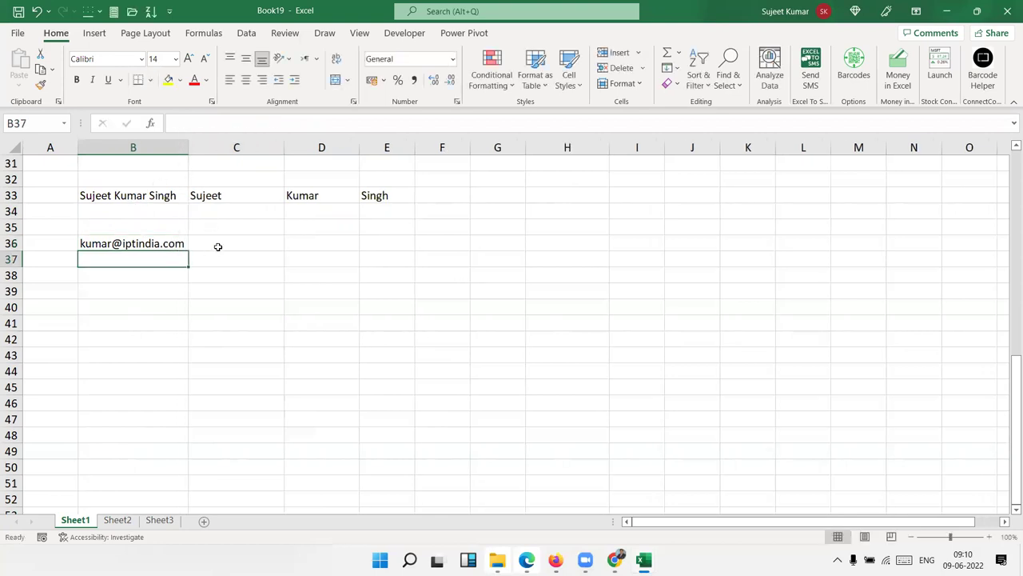
pyautogui.click(217, 246)
pyautogui.press('Up')
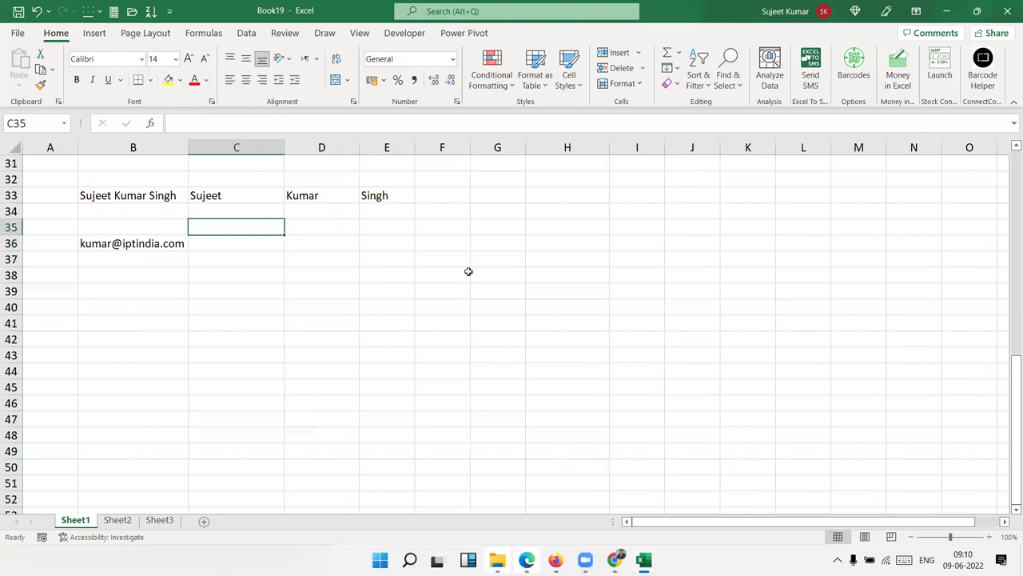
pyautogui.write('ID')
pyautogui.press('Tab')
pyautogui.write('Site')
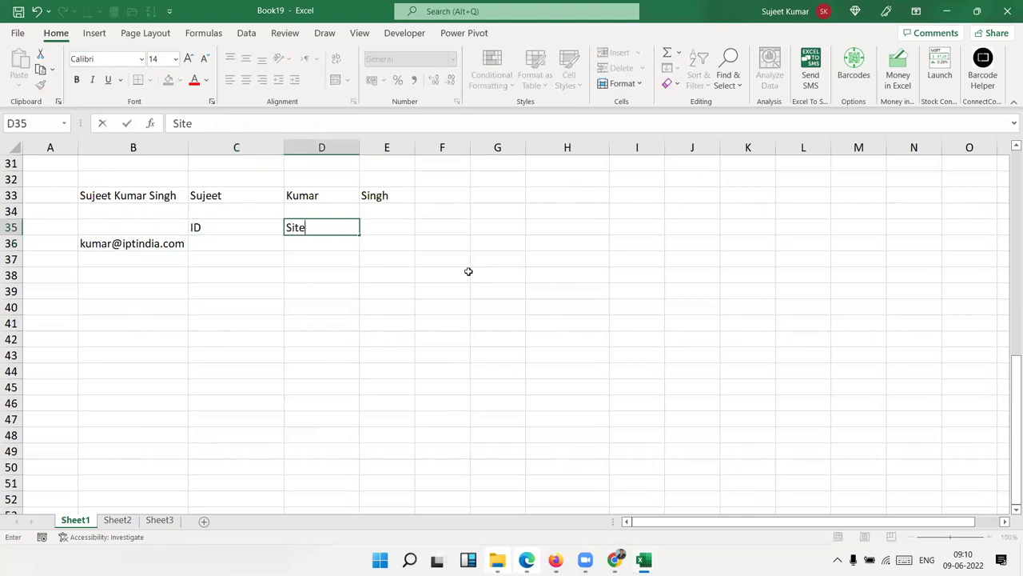
pyautogui.press('Return')
pyautogui.press('Return')
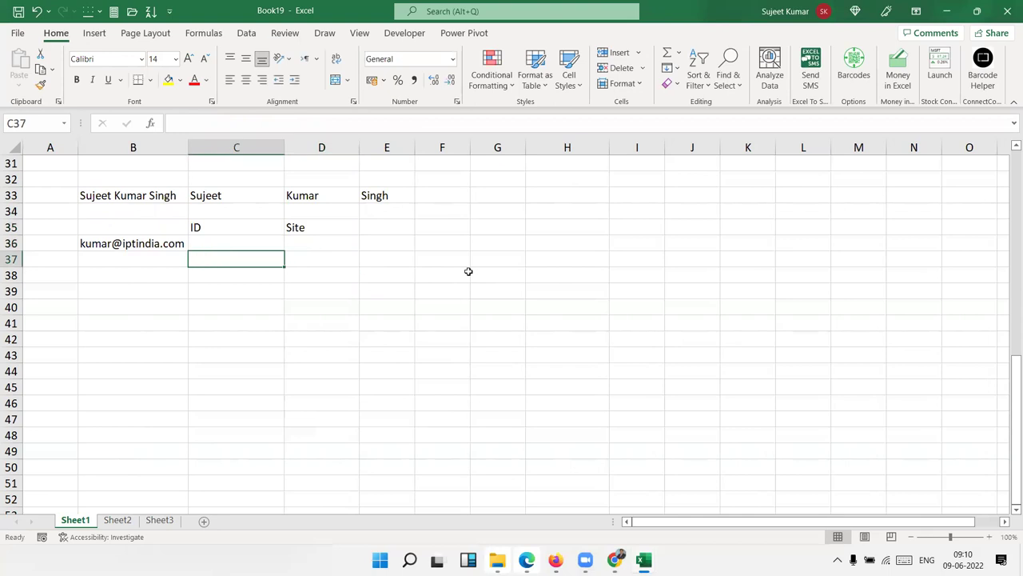
# Enter =LEFT(B36,5) in C36 to pull the user ID from the e-mail, then review it
pyautogui.press('Up')
pyautogui.write('=')
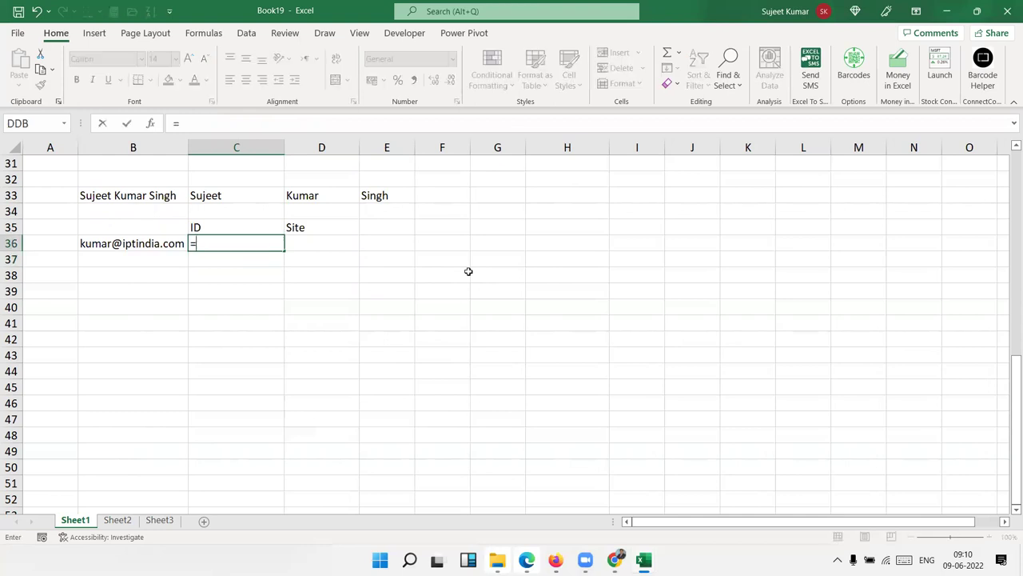
pyautogui.write('le')
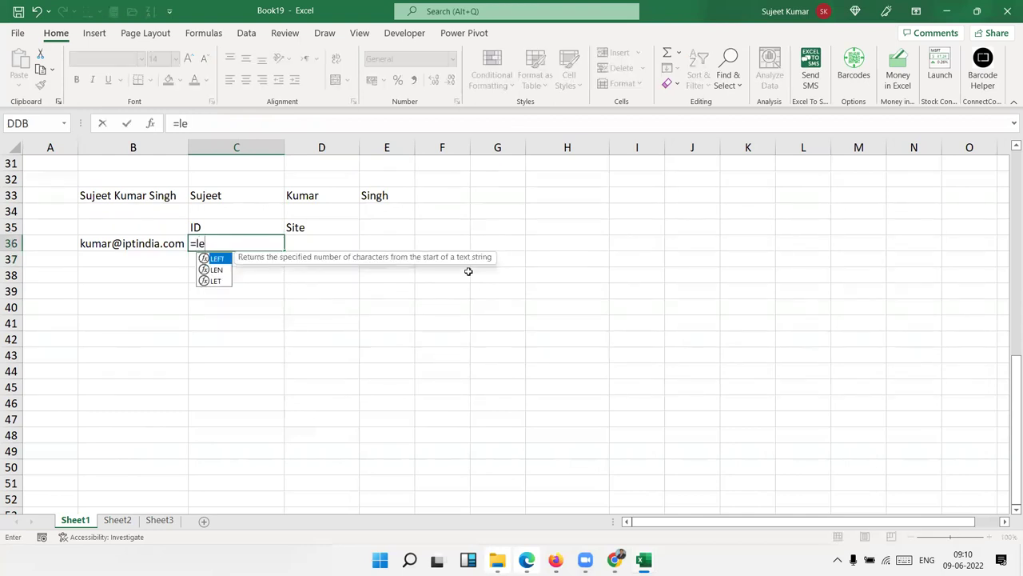
pyautogui.press('Tab')
pyautogui.press('Left')
pyautogui.write(',5')
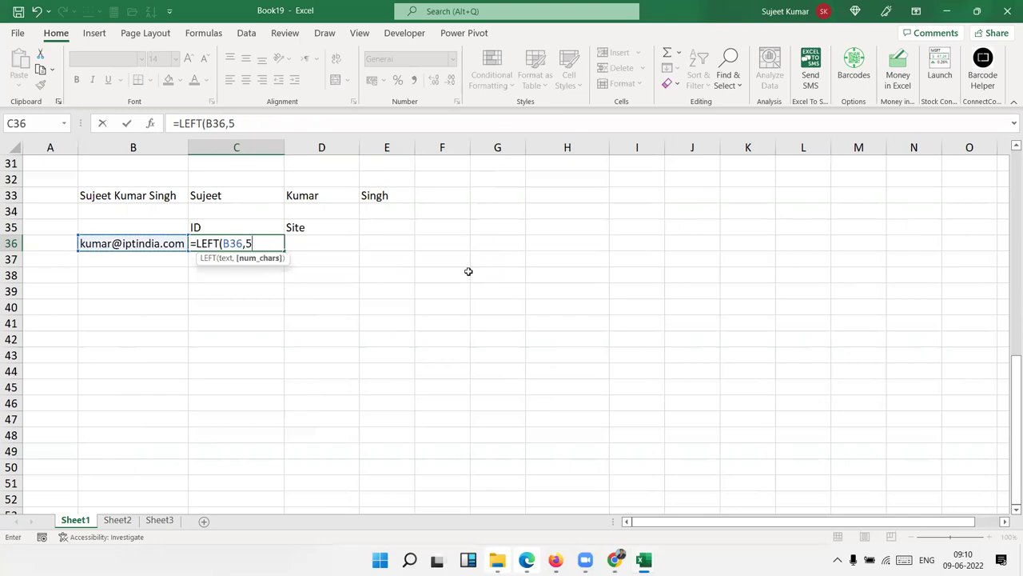
pyautogui.write(')')
pyautogui.press('Return')
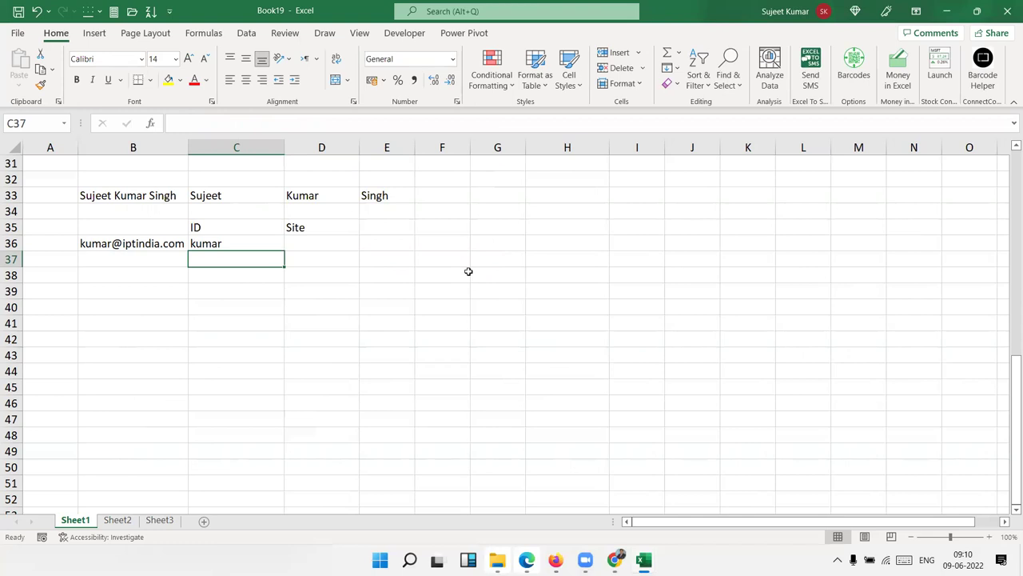
pyautogui.press('Up')
pyautogui.press('Left')
pyautogui.hotkey('shift', 'Down')
pyautogui.hotkey('shift', 'Down')
pyautogui.hotkey('shift', 'Down')
pyautogui.hotkey('shift', 'Down')
pyautogui.hotkey('shift', 'Down')
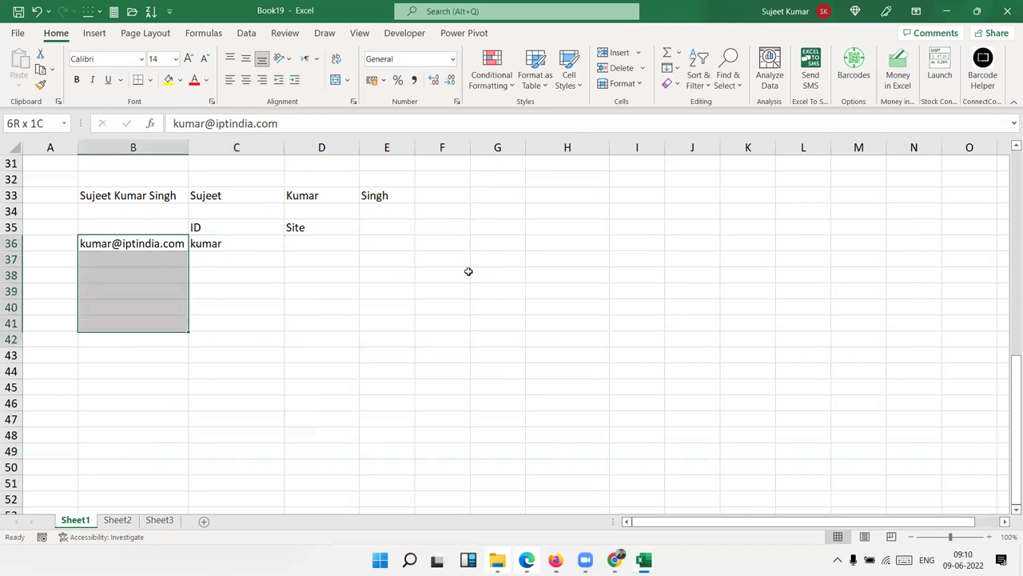
pyautogui.hotkey('shift', 'Down')
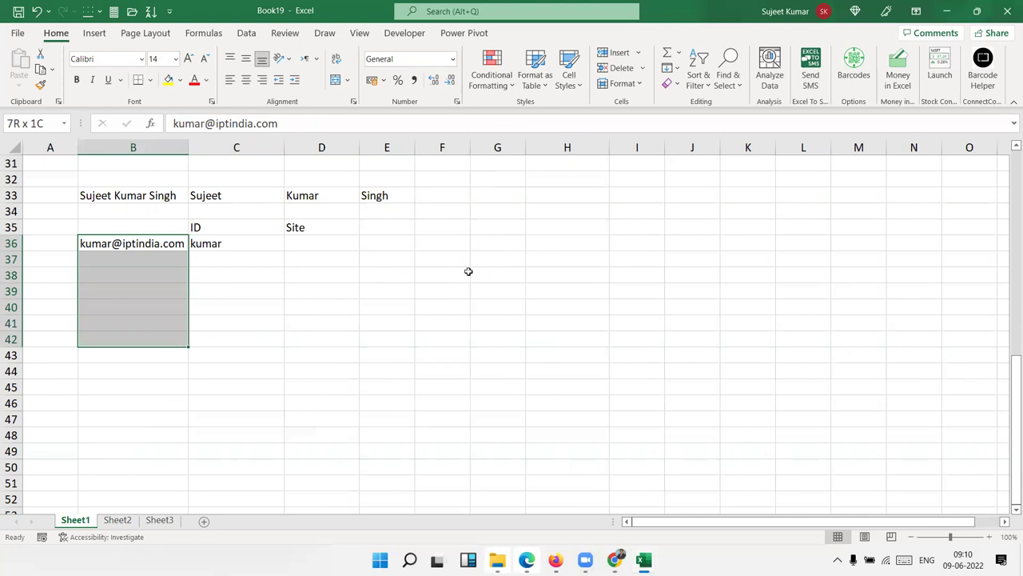
pyautogui.press('Right')
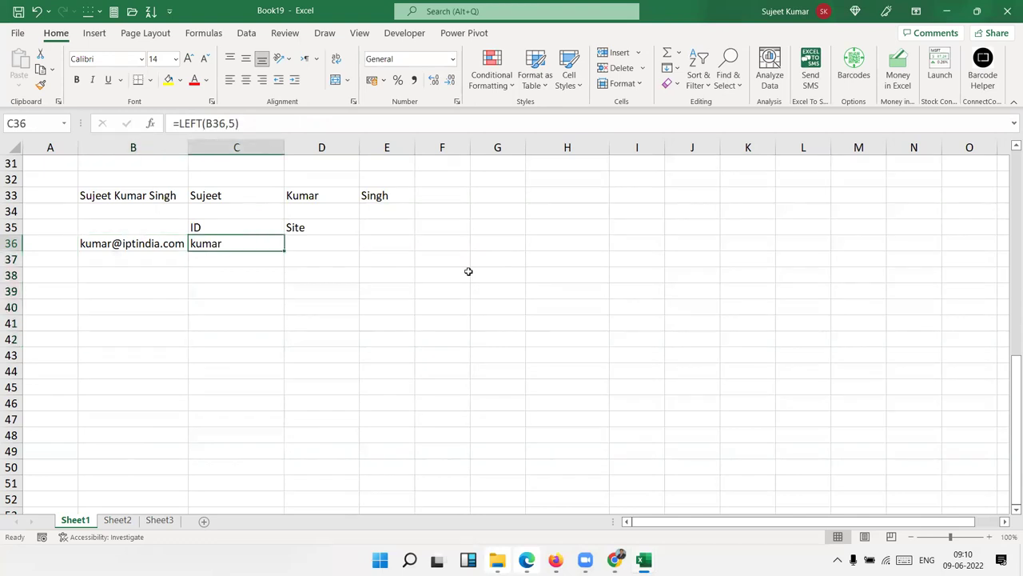
pyautogui.press('Left')
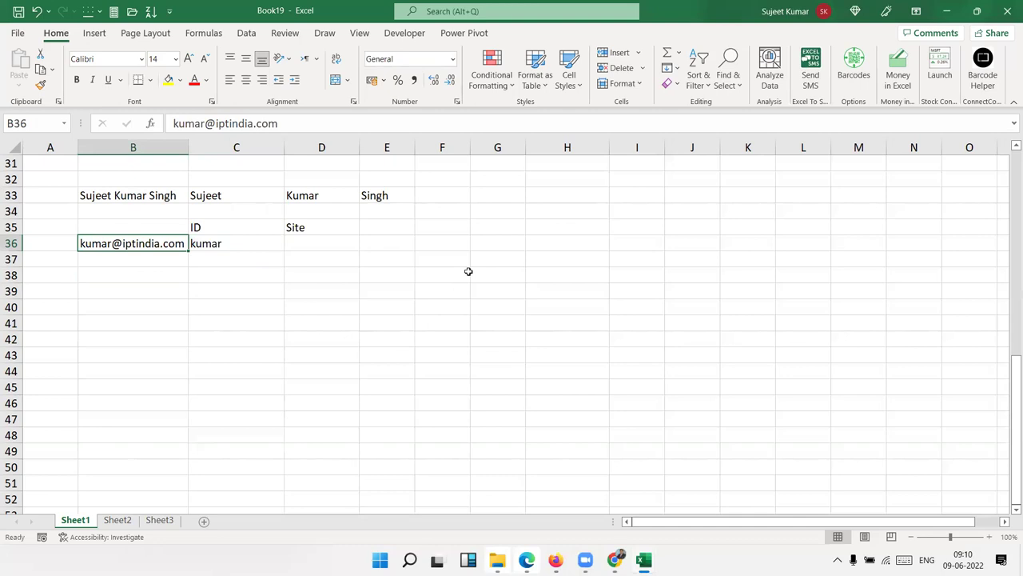
# Enter =FIND("@",B36,1) in C37 to find the @ position, which returns 6
pyautogui.press('Right')
pyautogui.press('Down')
pyautogui.write('=f')
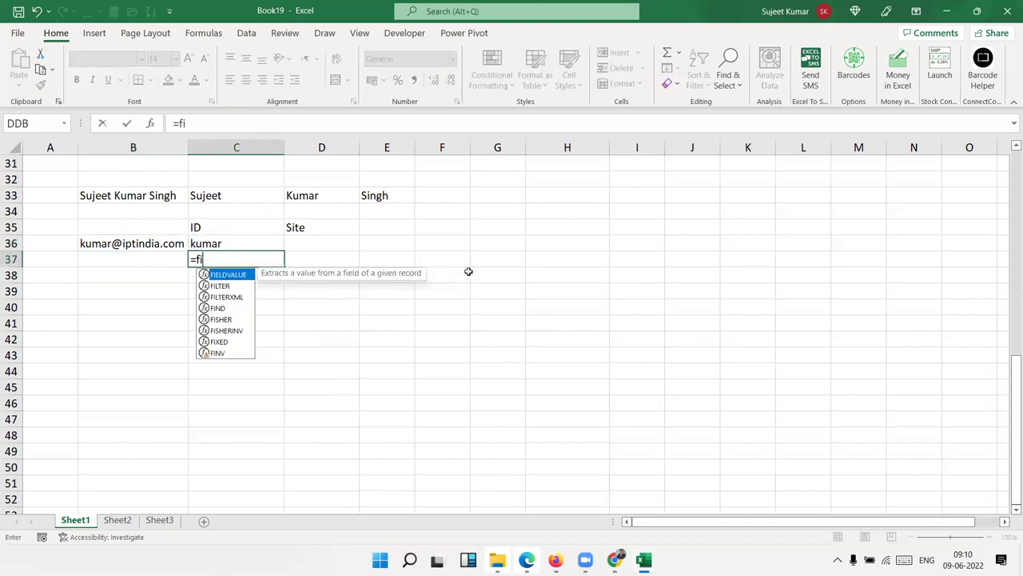
pyautogui.write('ind')
pyautogui.press('Tab')
pyautogui.write('"@",')
pyautogui.click(136, 243)
pyautogui.write(',1')
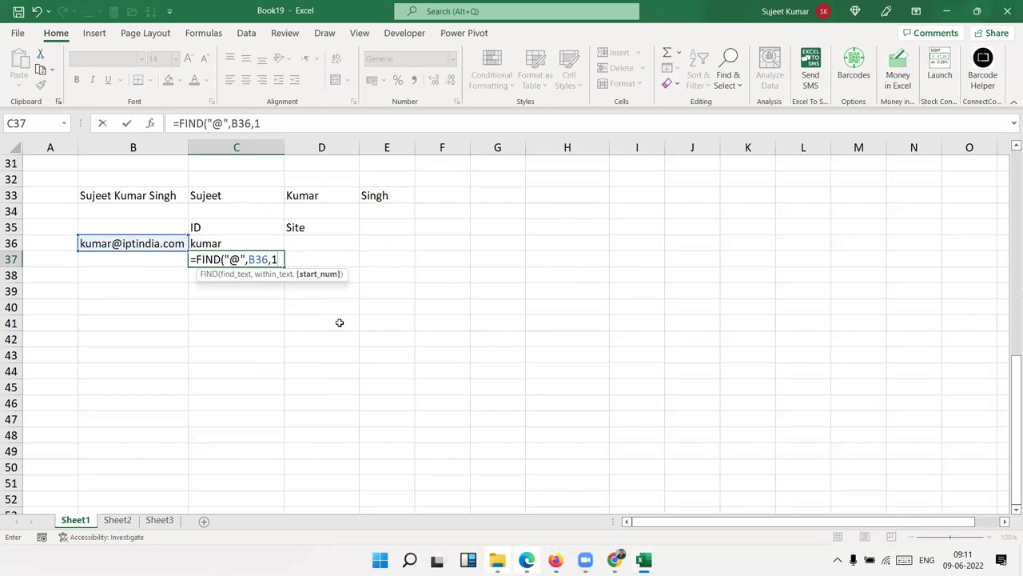
pyautogui.press('Return')
# Change the C36 ID formula to =LEFT(B36,FIND("@",B36,1)-1) in place of the fixed 5
pyautogui.press('Up')
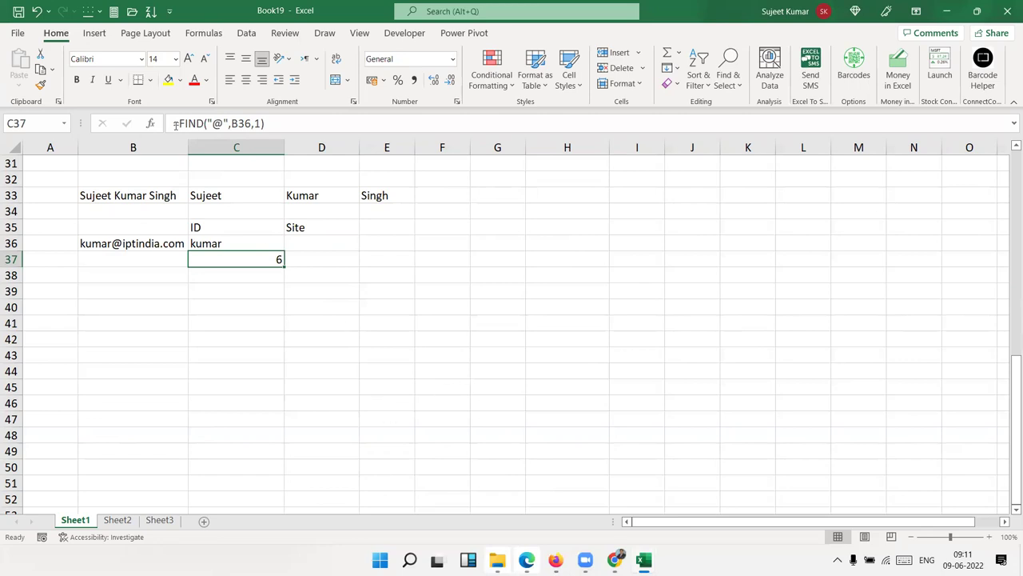
pyautogui.moveTo(179, 123); pyautogui.dragTo(344, 122)
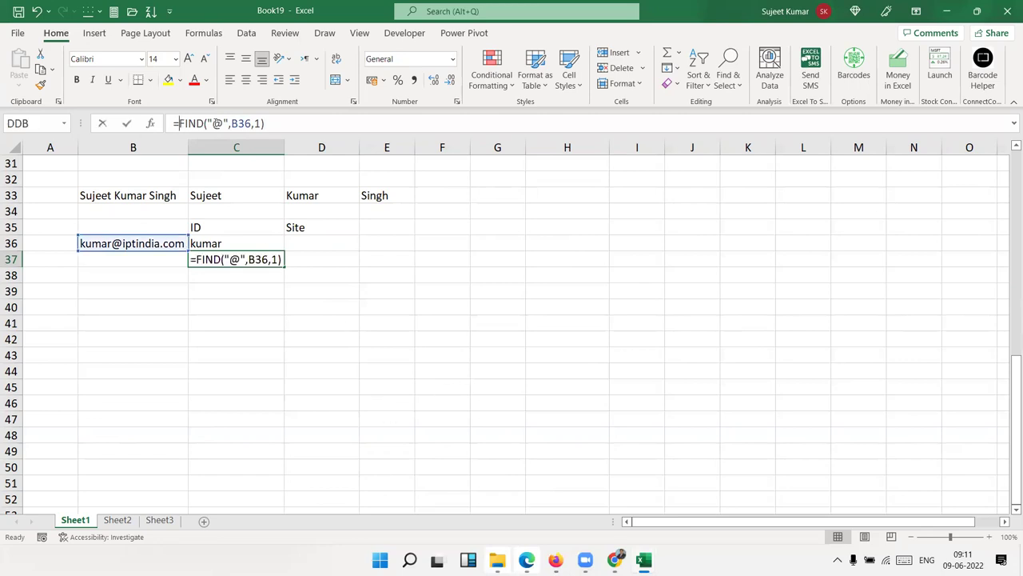
pyautogui.press('Escape')
pyautogui.click(270, 244)
pyautogui.doubleClick(260, 244)
pyautogui.doubleClick(248, 243)
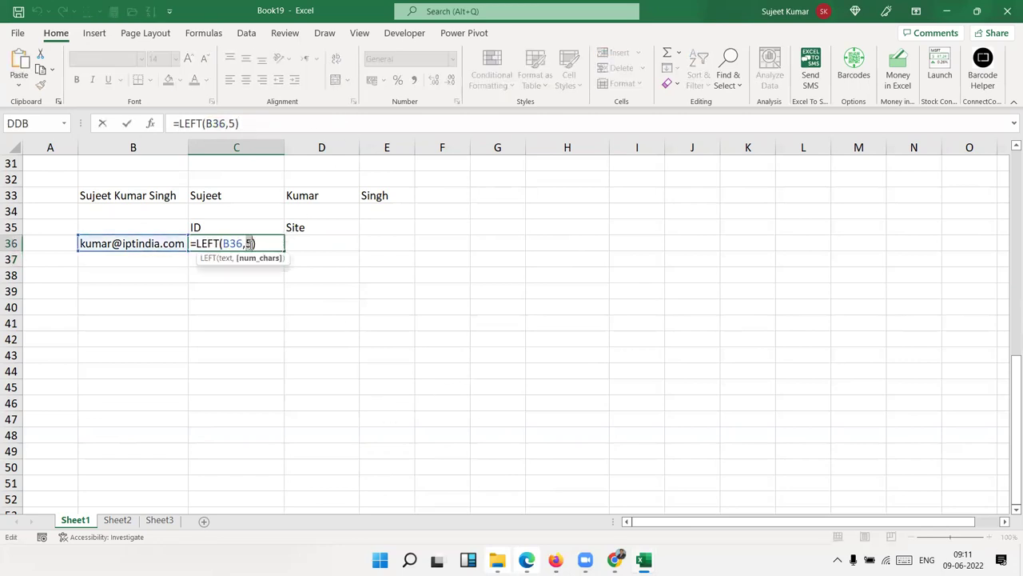
pyautogui.hotkey('ctrl', 'v')
pyautogui.write('-1')
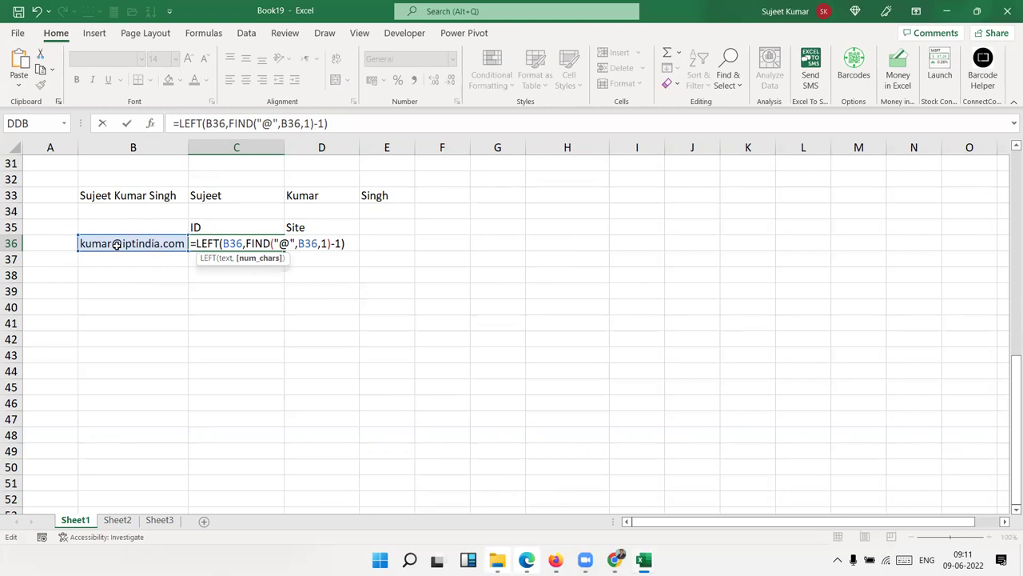
pyautogui.press('Return')
pyautogui.press('Up')
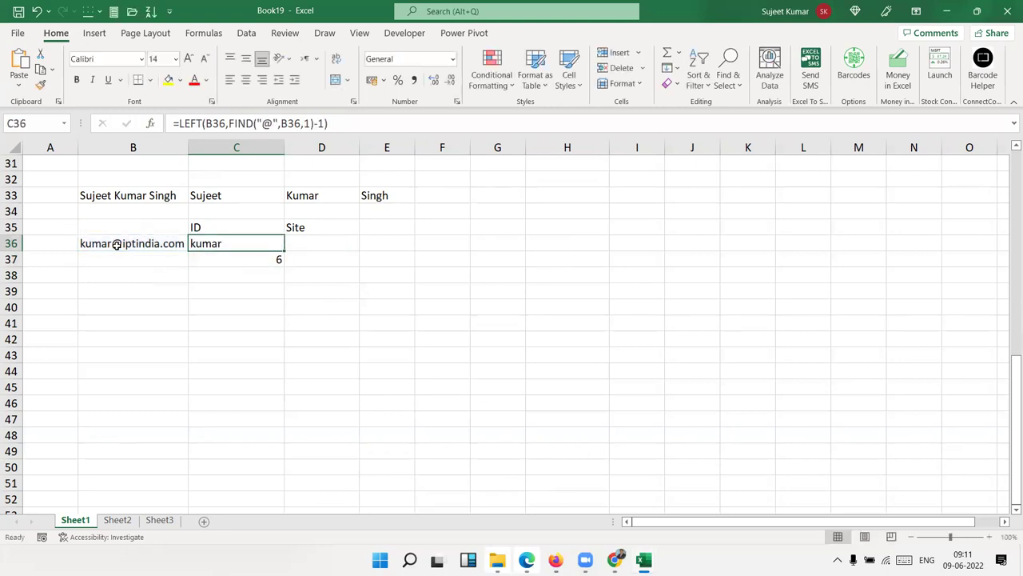
# Add extra letters to the start of the B36 email, then check C37 shows 12 and C36 the longer ID
pyautogui.click(117, 246)
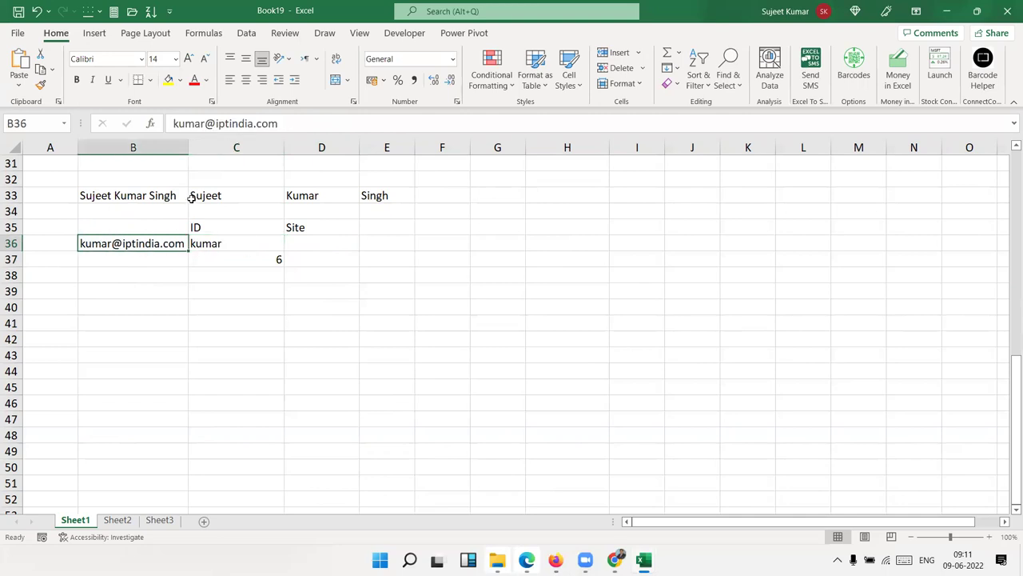
pyautogui.doubleClick(193, 125)
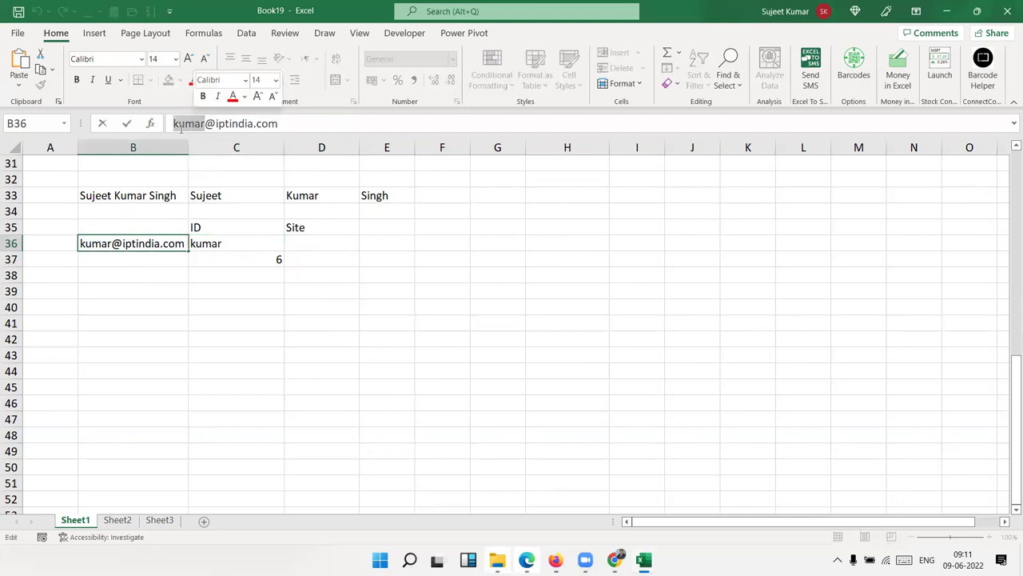
pyautogui.click(173, 124)
pyautogui.write('sujeet')
pyautogui.press('Return')
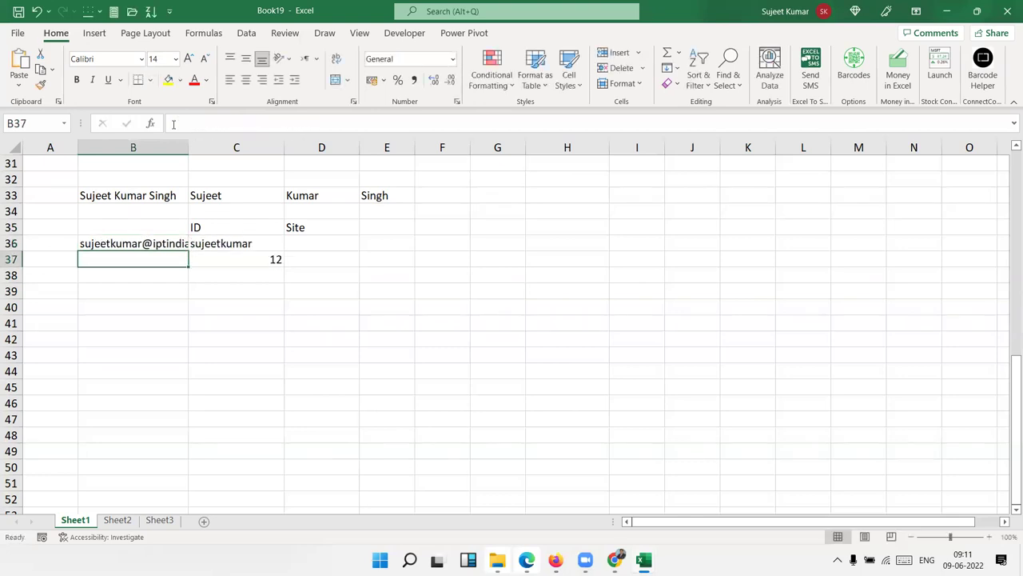
pyautogui.click(236, 261)
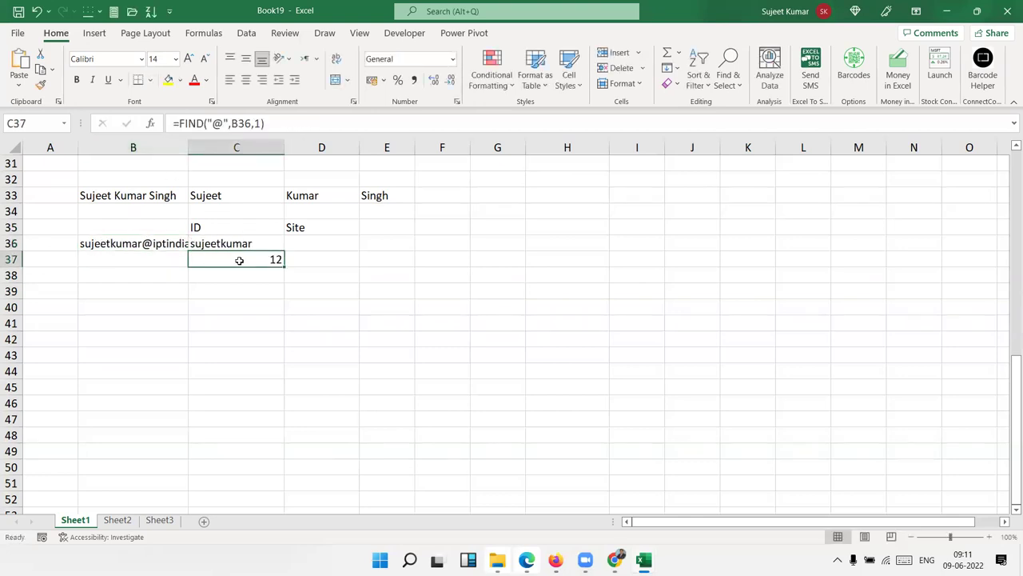
pyautogui.click(240, 244)
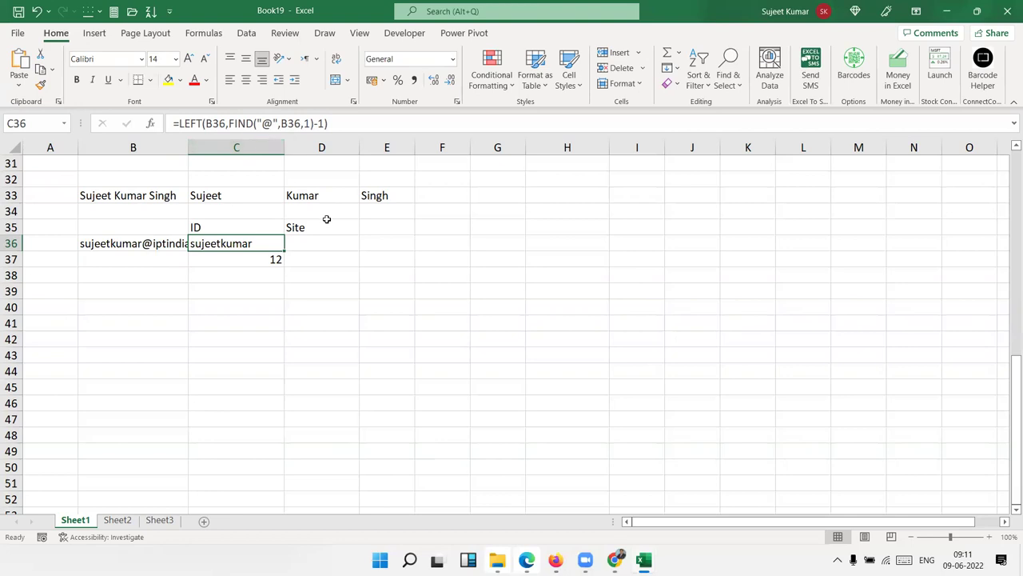
# Enter =RIGHT(B36,LEN(B36)-C37) in D36 to extract the site, accepting the parenthesis correction
pyautogui.click(327, 251)
pyautogui.write('=')
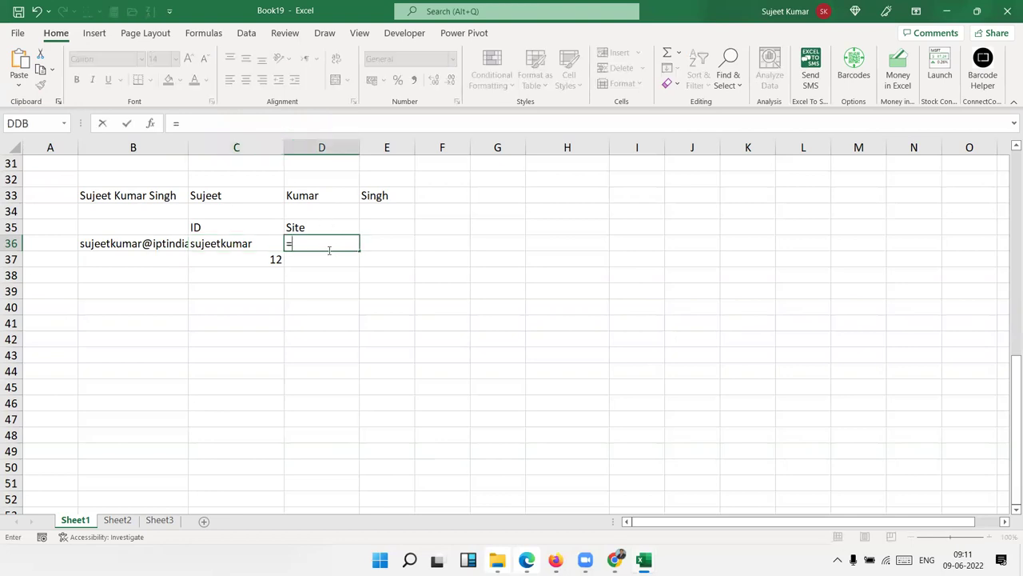
pyautogui.write('ri')
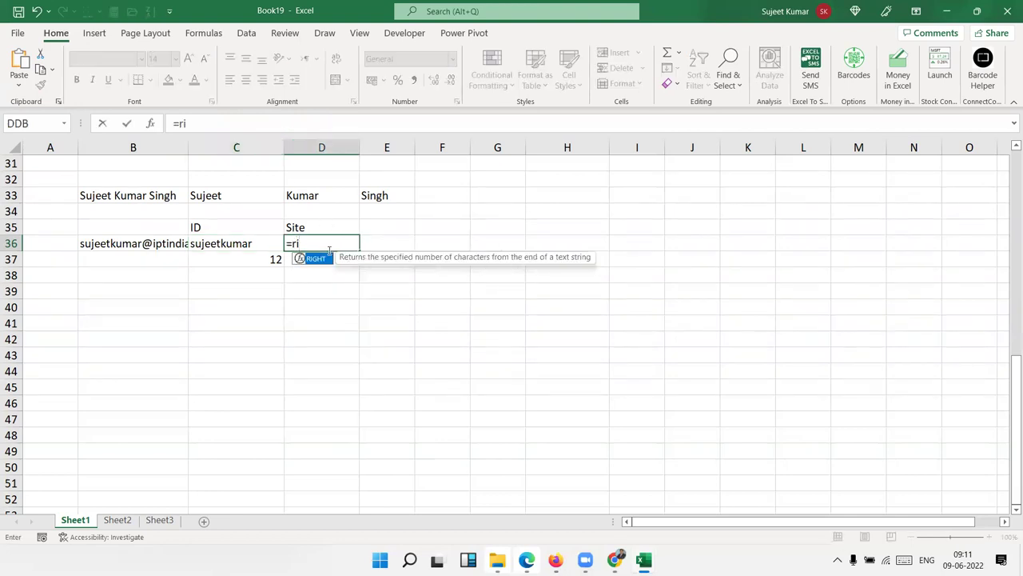
pyautogui.press('Tab')
pyautogui.press('Left')
pyautogui.press('Left')
pyautogui.write(',')
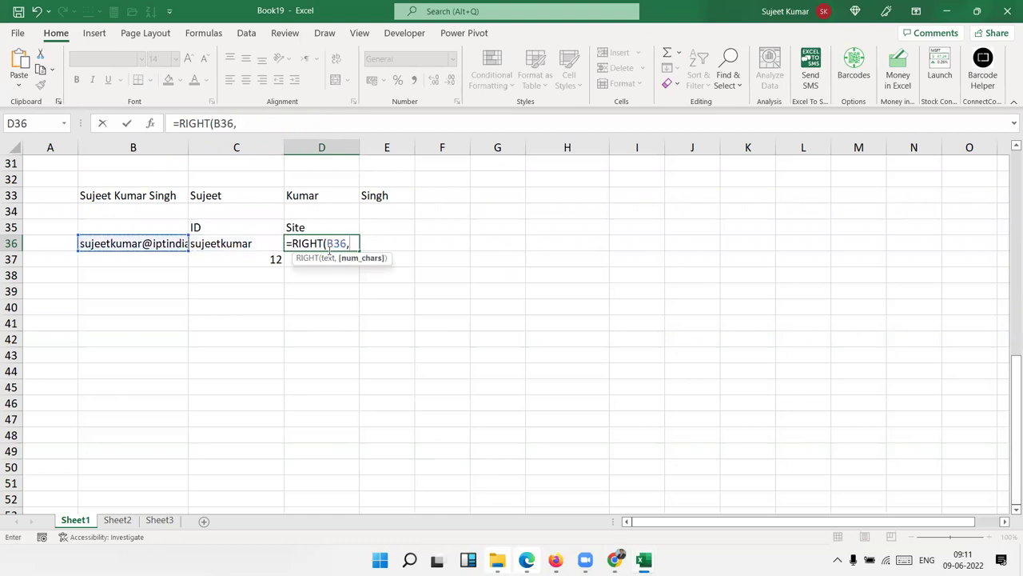
pyautogui.write('len')
pyautogui.press('Tab')
pyautogui.click(172, 243)
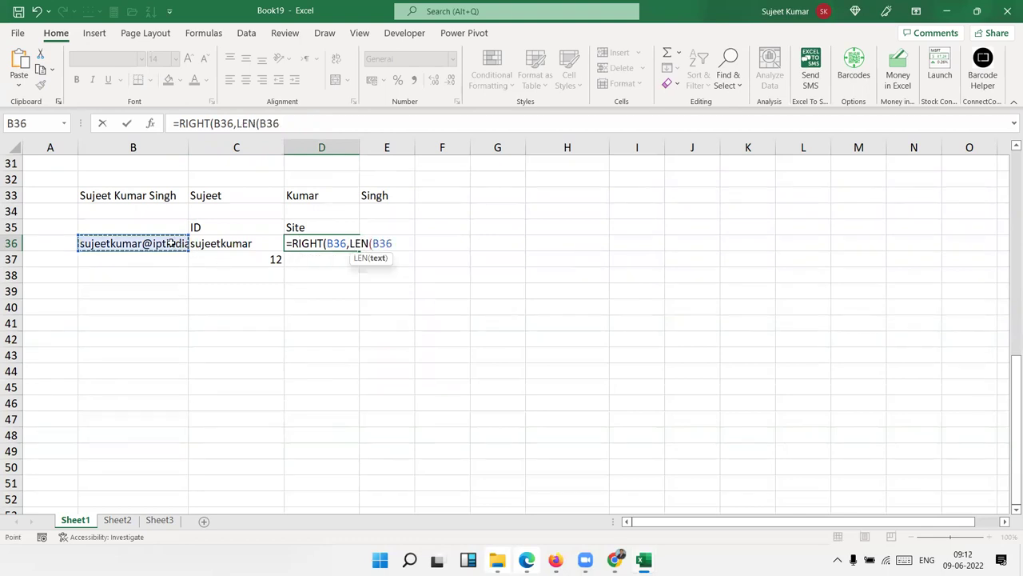
pyautogui.write(')')
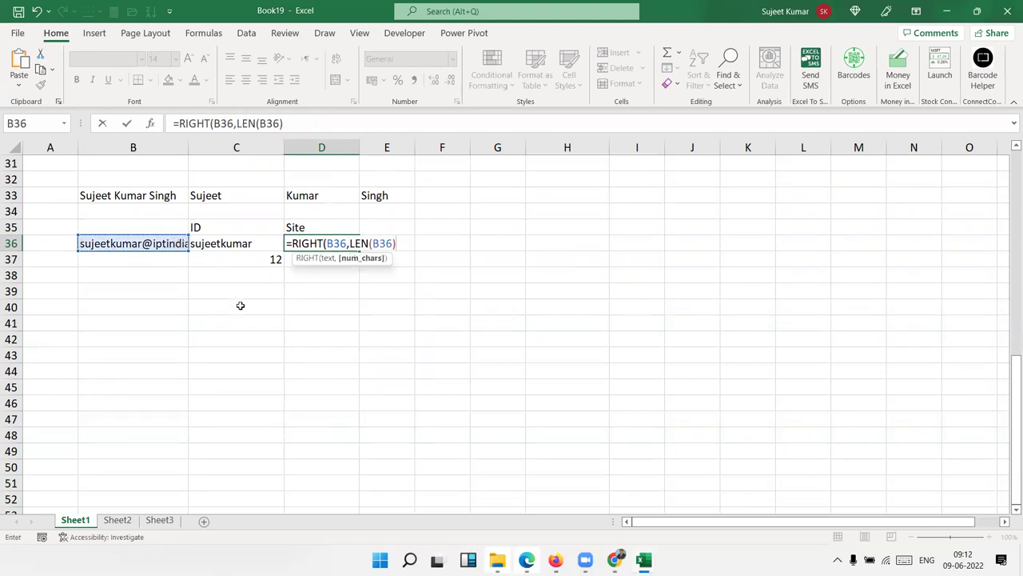
pyautogui.write('-')
pyautogui.click(268, 258)
pyautogui.press('Return')
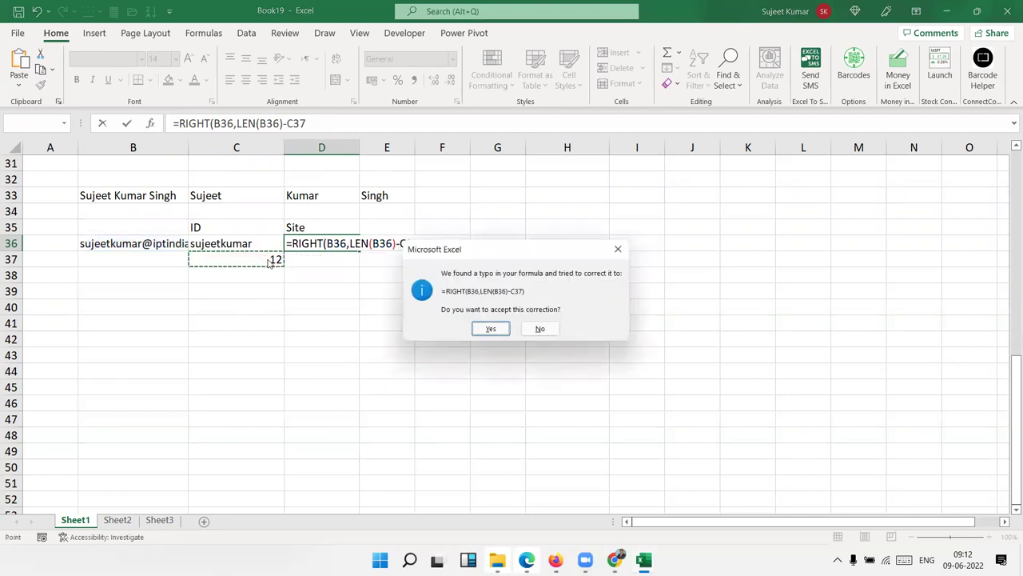
pyautogui.press('Return')
pyautogui.press('Up')
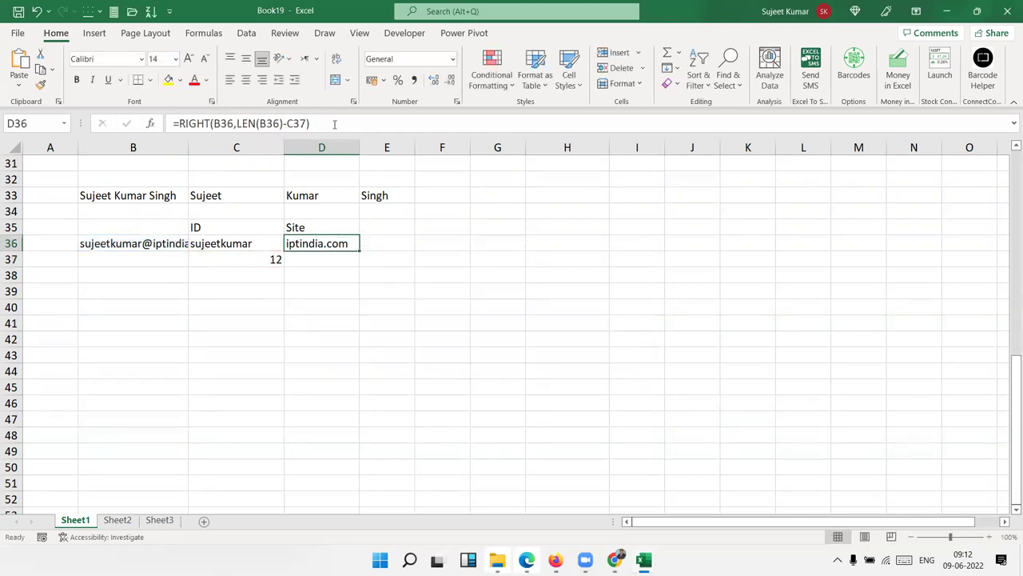
# Replace C37 in the D36 formula with FIND("@",B36,1), then delete the C37 helper value
pyautogui.click(297, 123)
pyautogui.doubleClick(298, 123)
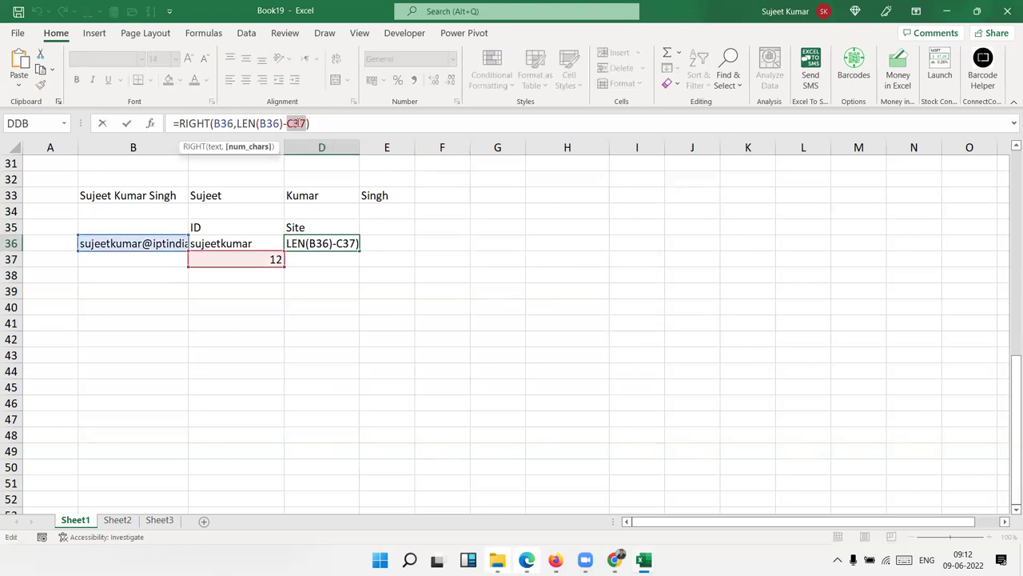
pyautogui.write('FIND("@",B36,1')
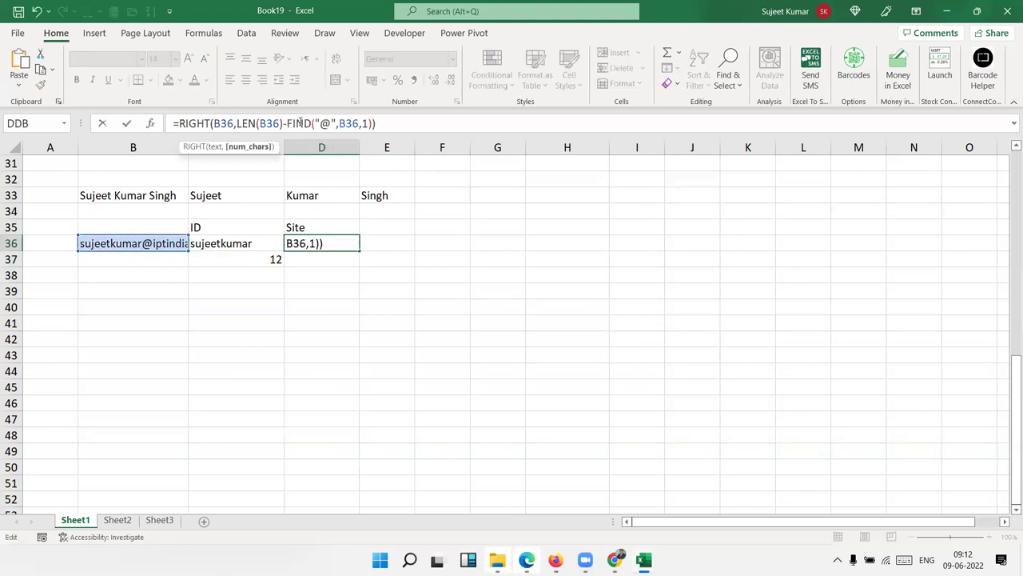
pyautogui.press('Return')
pyautogui.press('Left')
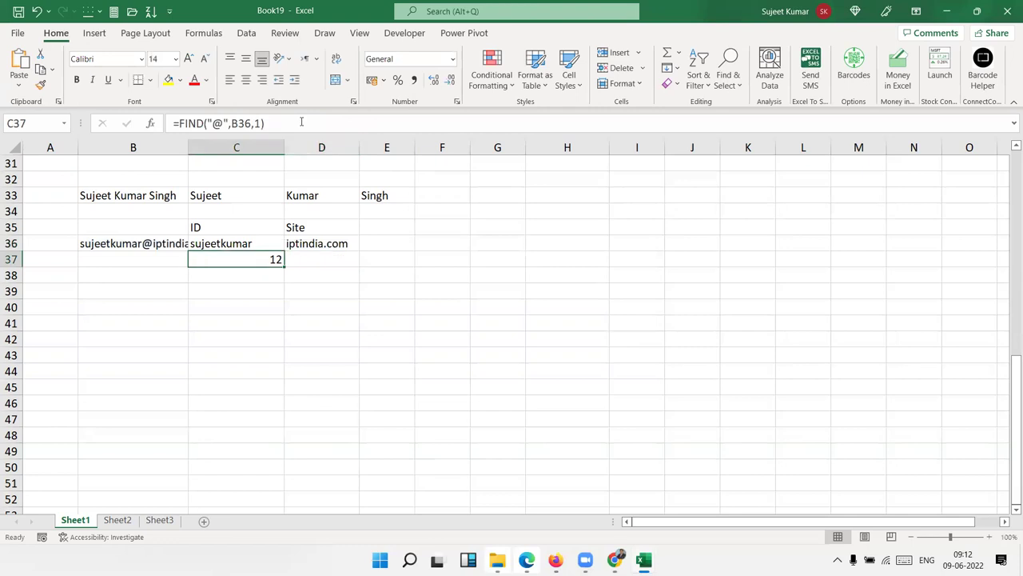
pyautogui.press('Delete')
# Select the ID and Site results from C36 across to D38
pyautogui.press('Left')
pyautogui.hotkey('shift', 'Down')
pyautogui.hotkey('shift', 'Down')
pyautogui.hotkey('shift', 'Down')
pyautogui.press('Up')
pyautogui.press('Right')
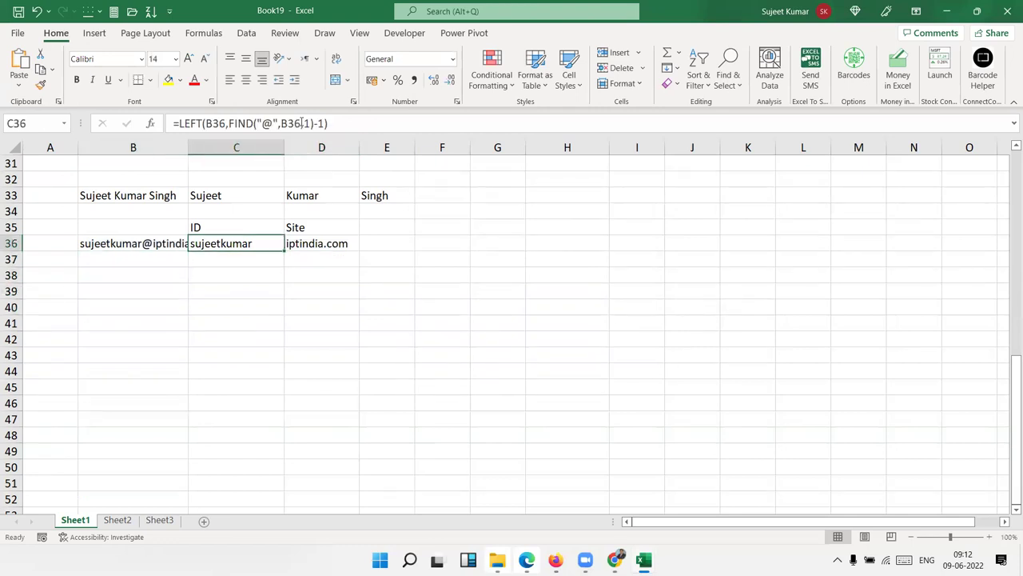
pyautogui.hotkey('shift', 'Right')
pyautogui.hotkey('shift', 'Down')
pyautogui.hotkey('shift', 'Down')
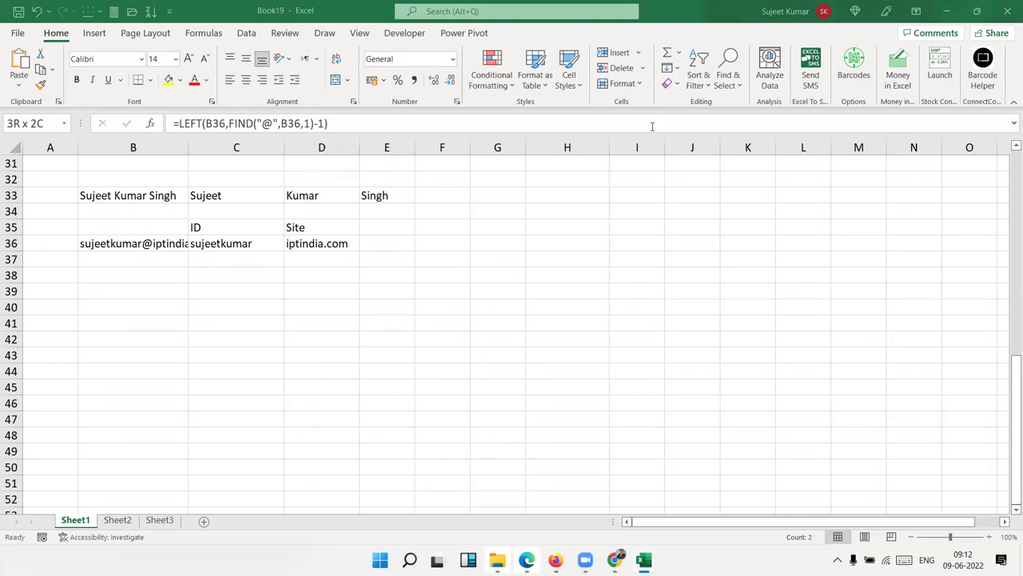
# Browse the Date & Time and Text function lists on the Formulas ribbon, then close the list
pyautogui.click(203, 33)
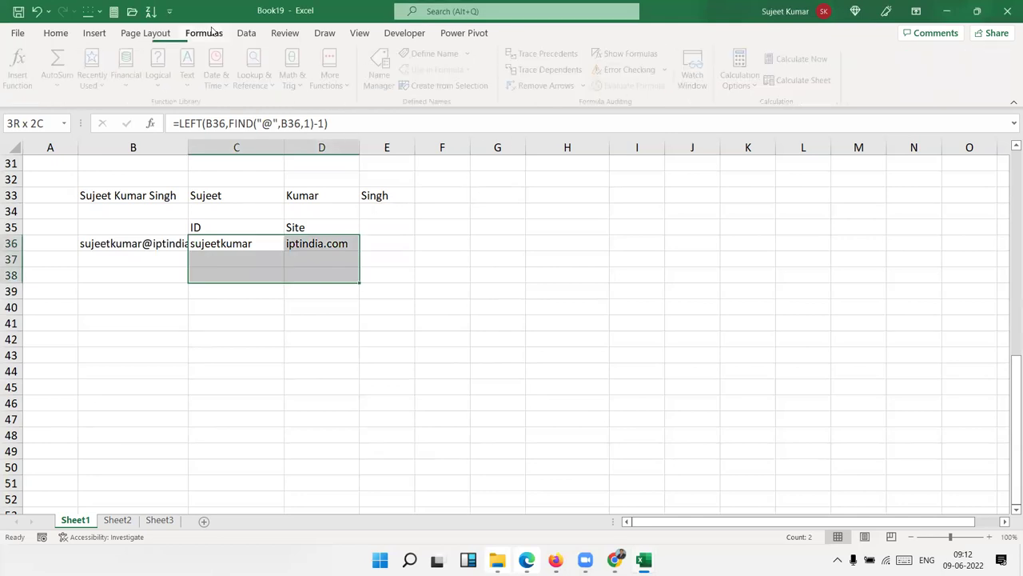
pyautogui.click(215, 87)
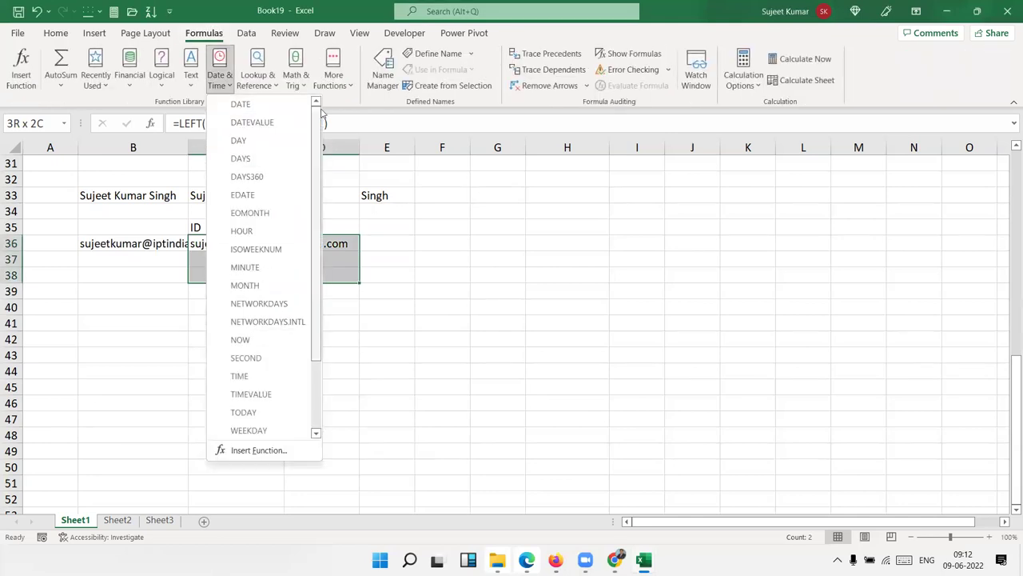
pyautogui.click(196, 56)
pyautogui.scroll(-4, 230, 335)
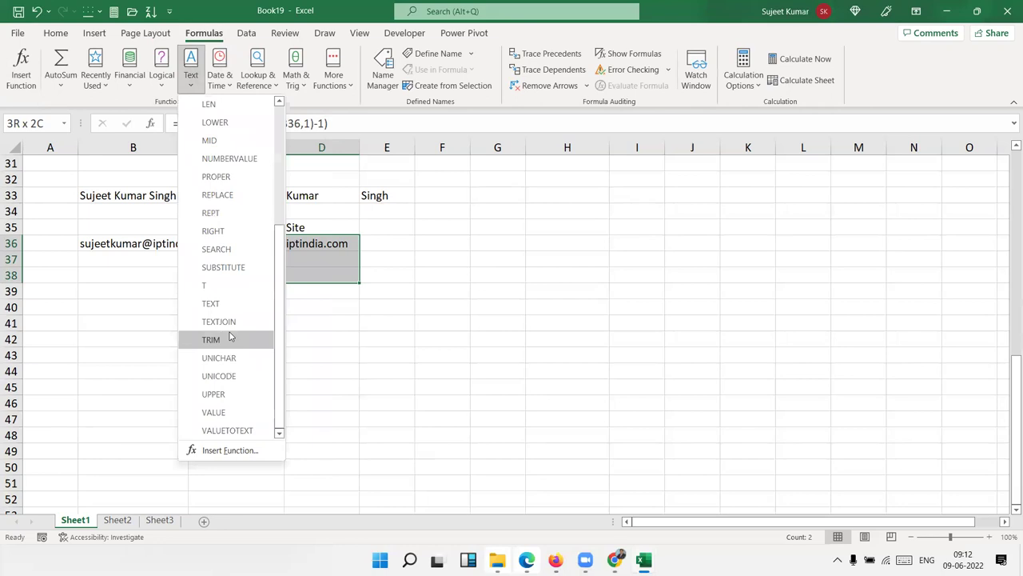
pyautogui.scroll(7, 450, 261)
pyautogui.click(444, 269)
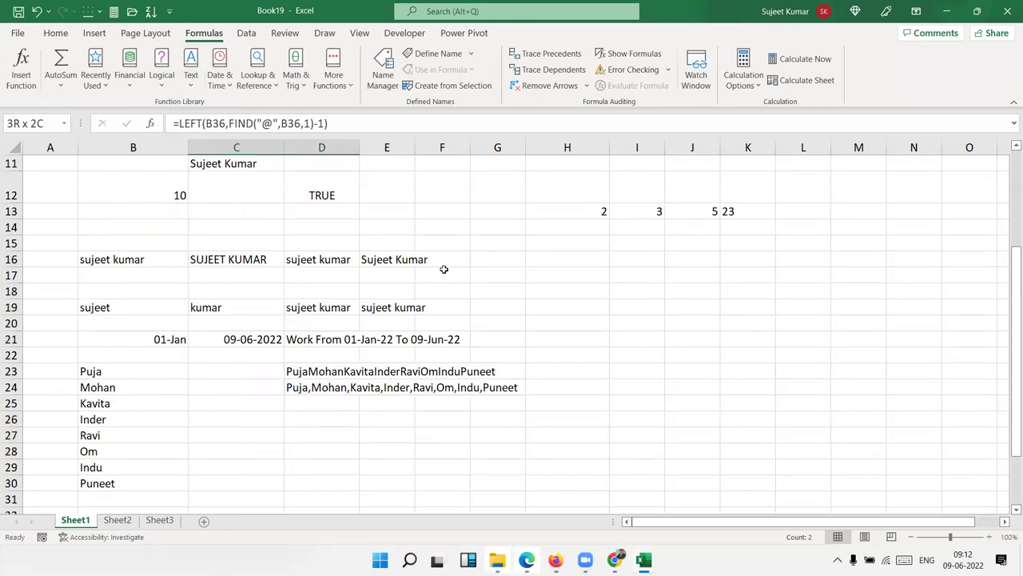
# Select F17 to clear the range selection and scroll to the sheet's top
pyautogui.click(443, 273)
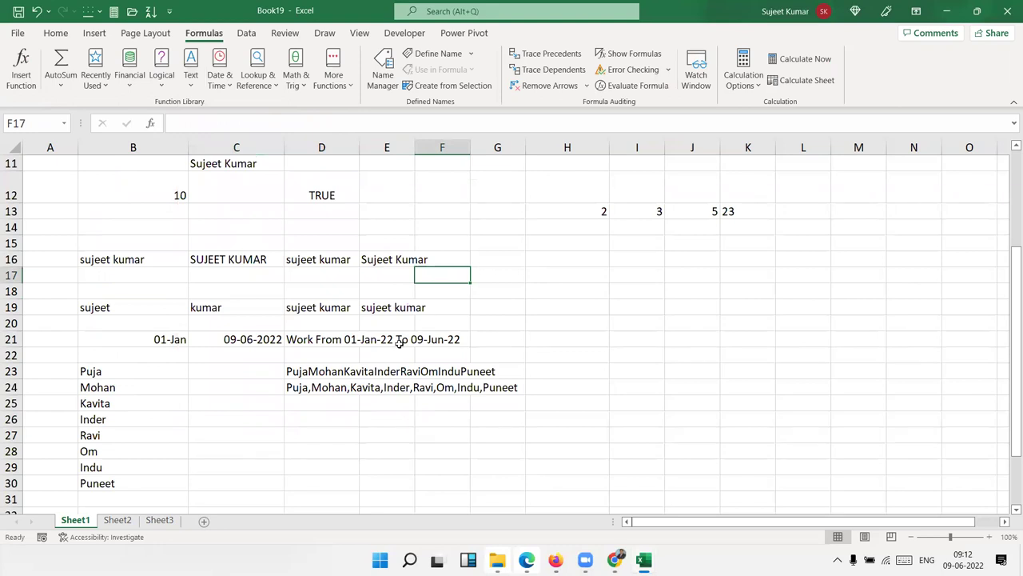
pyautogui.scroll(-7, 392, 352)
pyautogui.scroll(3, 356, 356)
pyautogui.scroll(7, 356, 351)
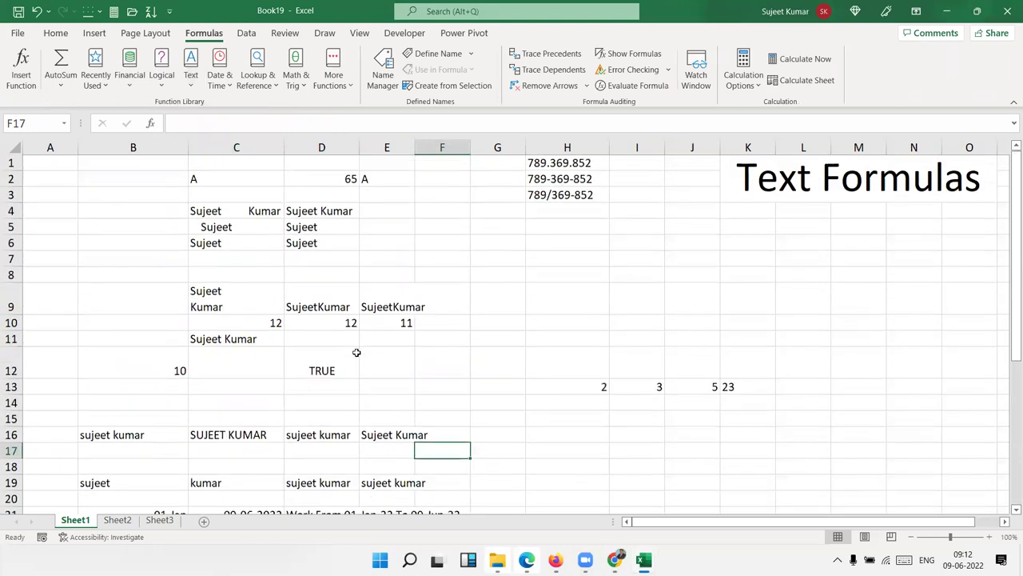